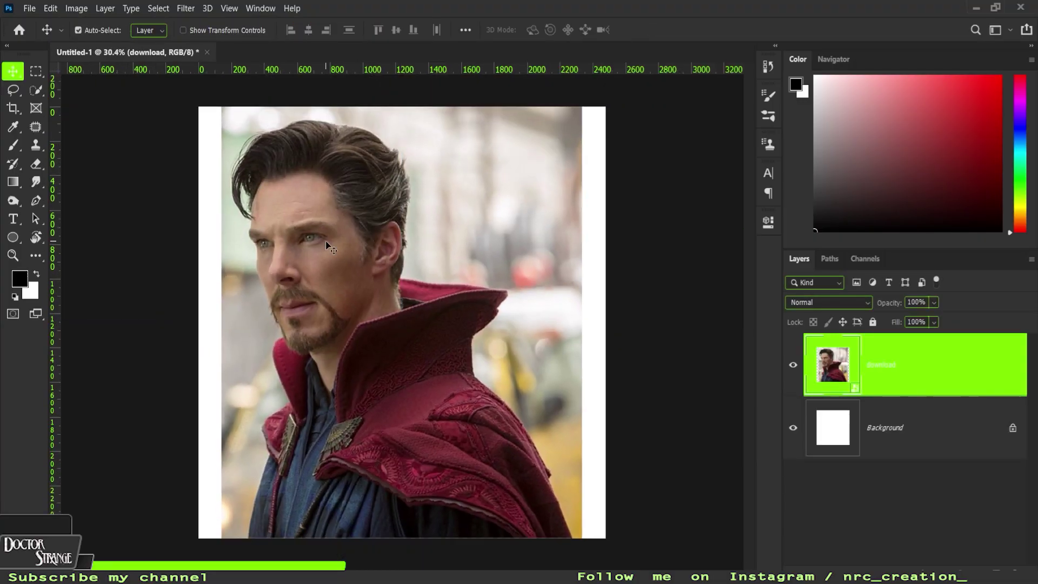
# - Select the subject and refine it (Smooth 3, Feather 0.8px, Contrast 12%), output to a layer mask
pyautogui.click(158, 9)
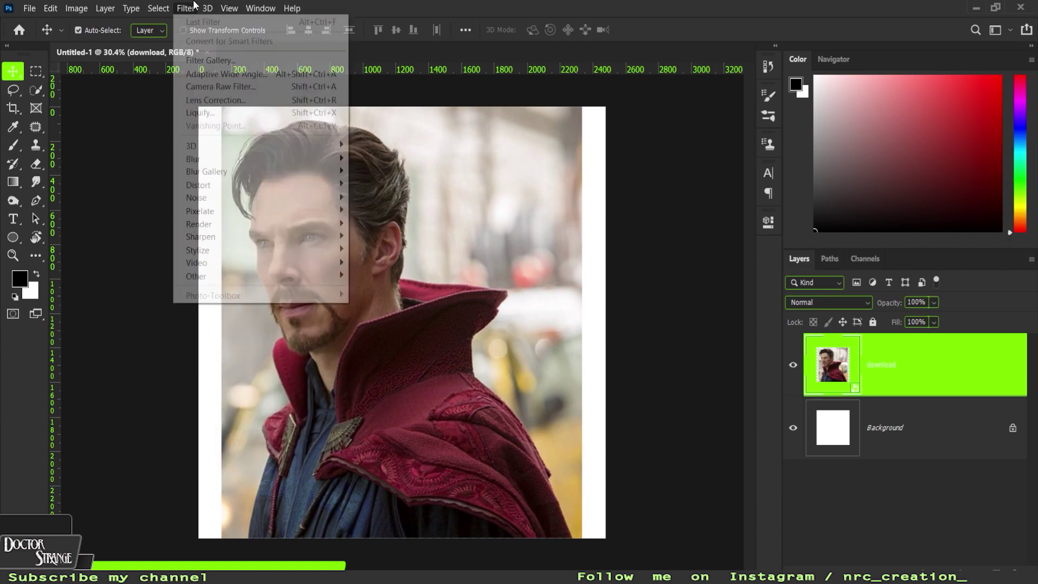
pyautogui.click(198, 172)
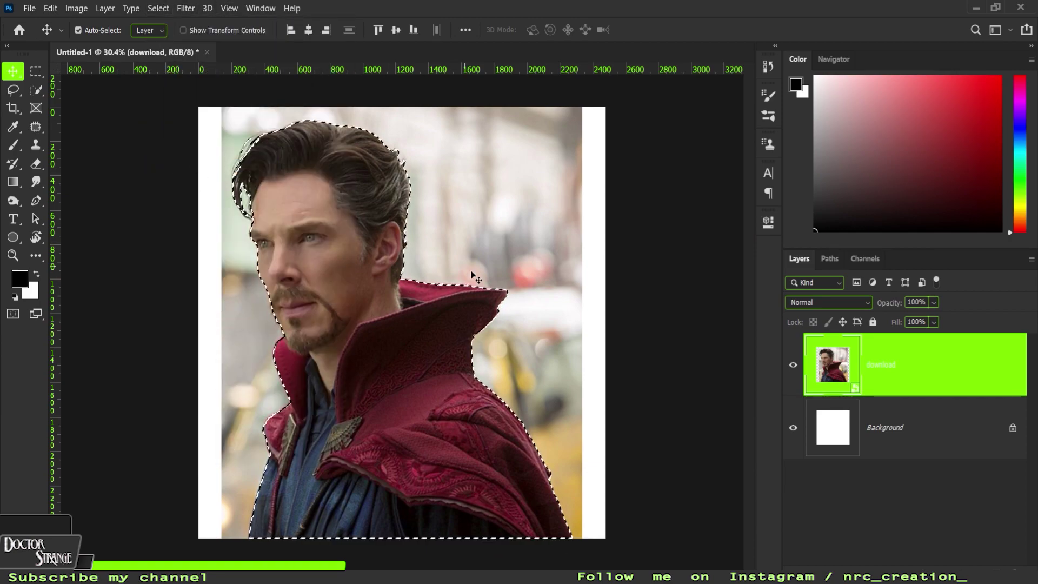
pyautogui.press('w')
pyautogui.click(476, 30)
pyautogui.scroll(2, 291, 229)
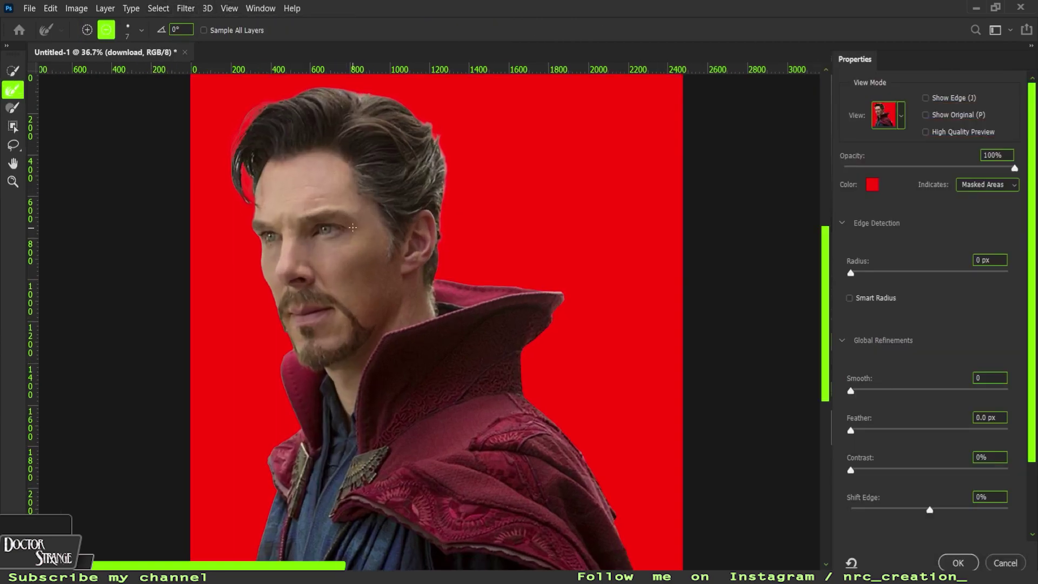
pyautogui.scroll(3, 291, 228)
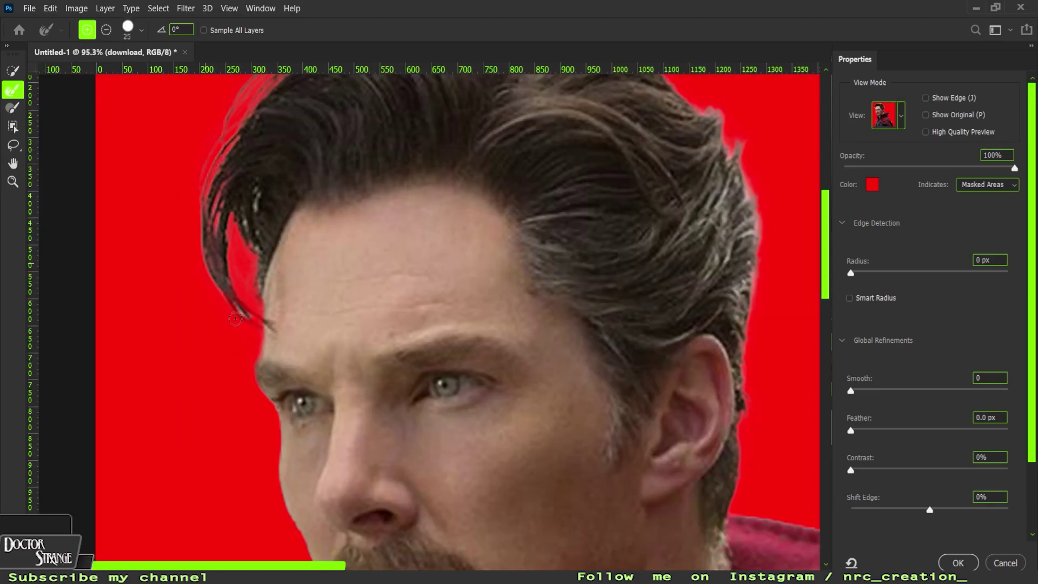
pyautogui.scroll(-2, 228, 221)
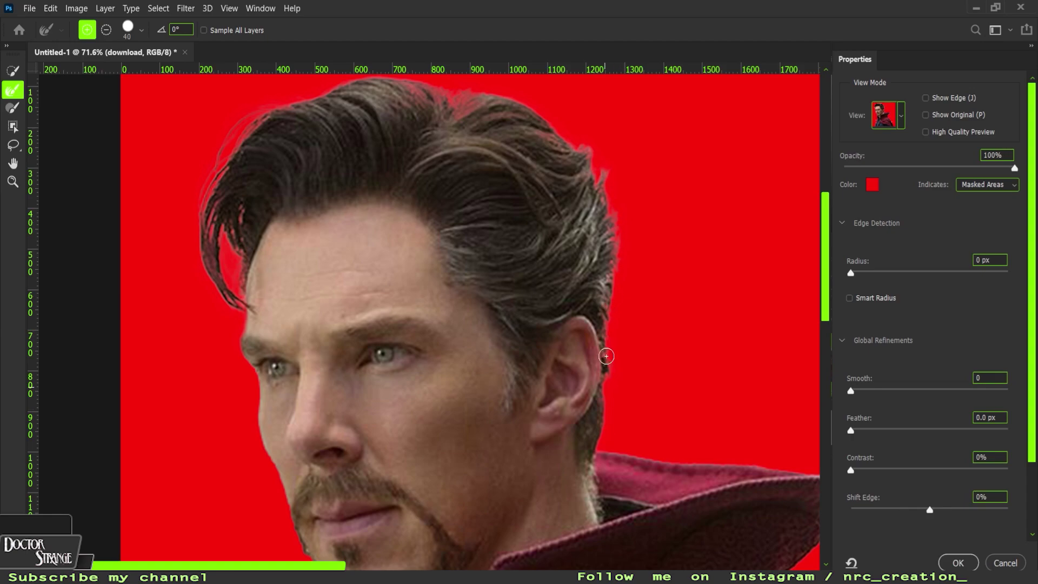
pyautogui.scroll(-1, 607, 355)
pyautogui.click(872, 184)
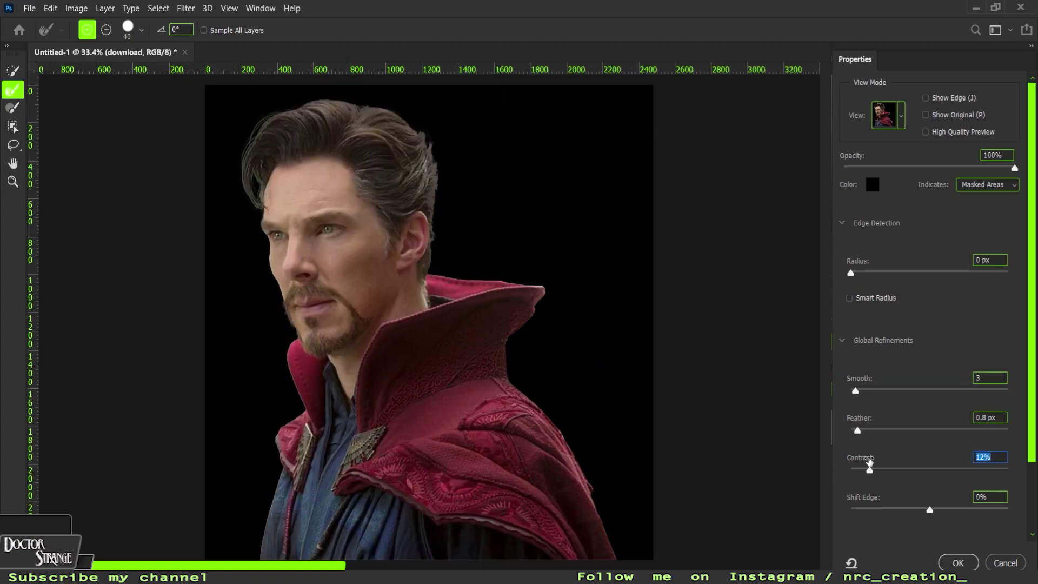
pyautogui.click(990, 497)
pyautogui.write('2')
pyautogui.click(958, 563)
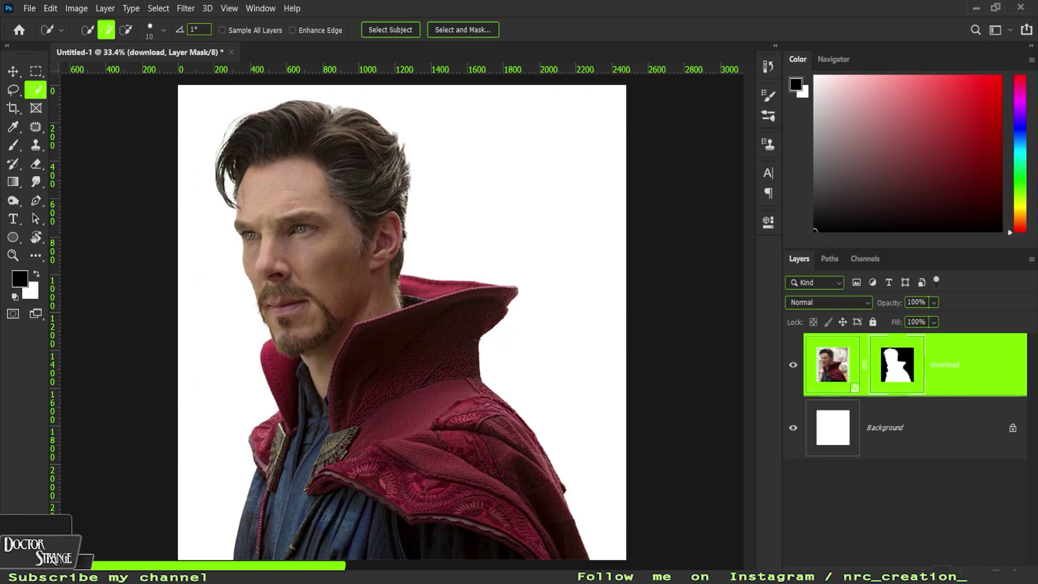
# - Scale the portrait down and move it to the lower right of the white canvas
pyautogui.hotkey('ctrl', 't')
pyautogui.moveTo(251, 143); pyautogui.dragTo(298, 171)
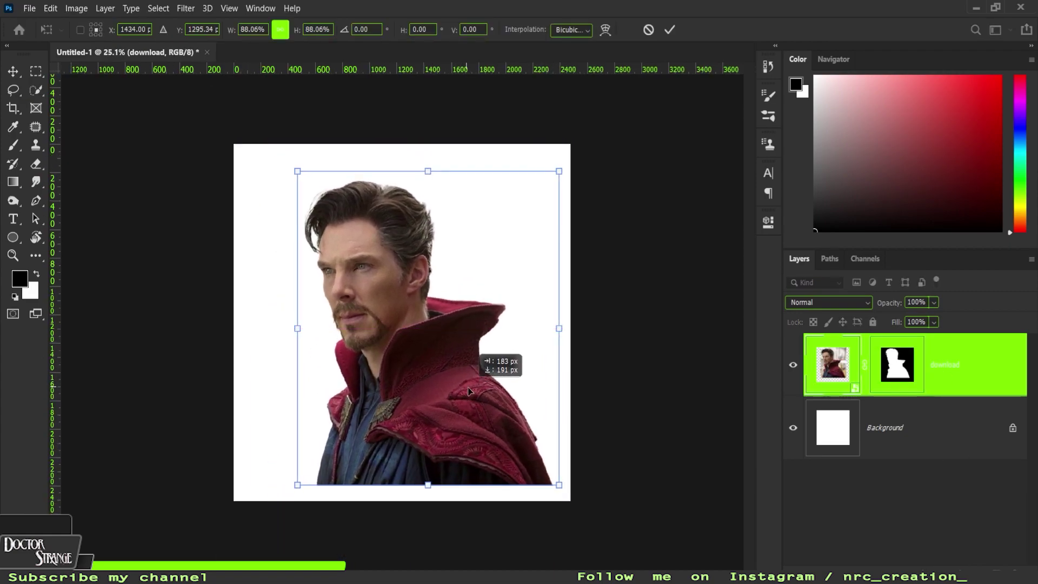
pyautogui.moveTo(468, 390); pyautogui.dragTo(455, 392)
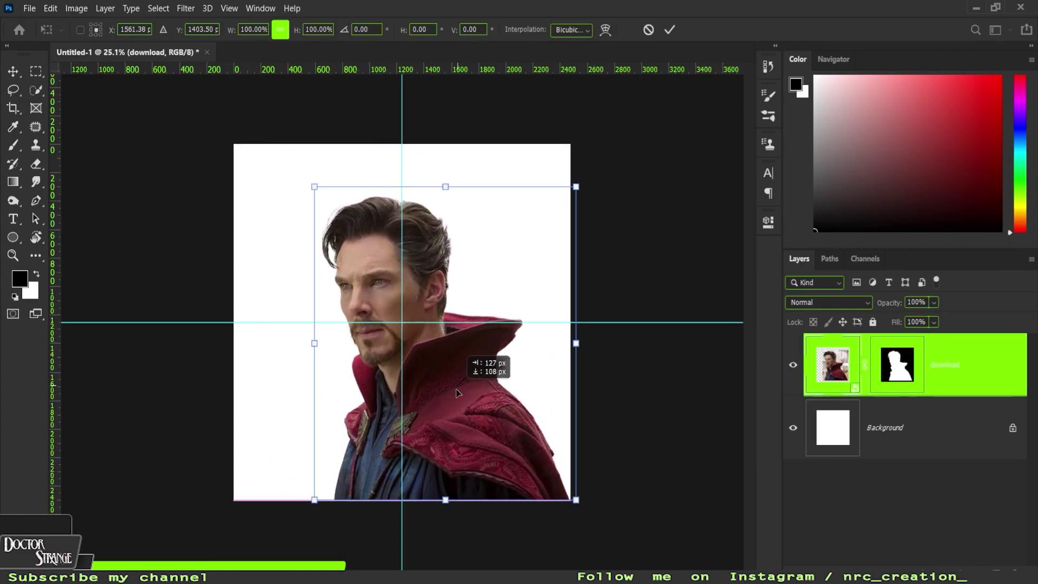
pyautogui.moveTo(582, 502); pyautogui.dragTo(586, 508)
pyautogui.press('Return')
# - Quick-select the amulet's left and right sides on the Eye of Agamotto Necklace layer
pyautogui.press('w')
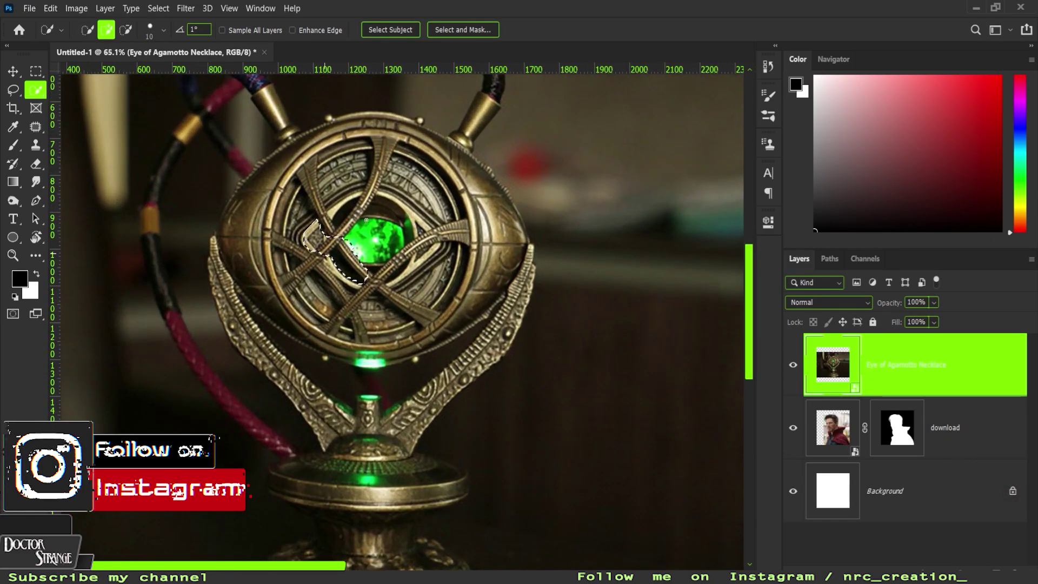
pyautogui.keyDown('alt'); pyautogui.scroll(2, 444, 302); pyautogui.keyUp('alt')
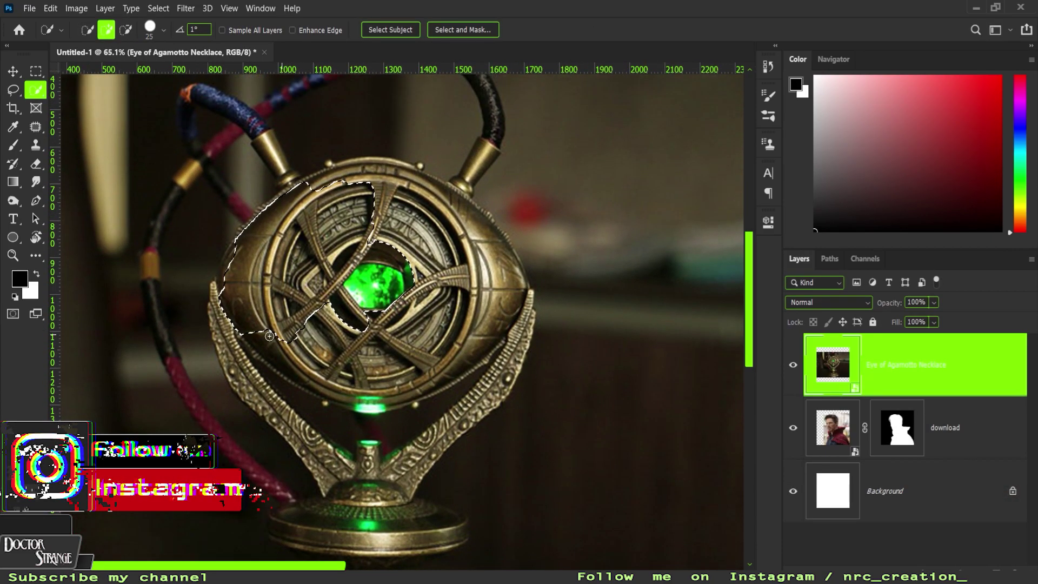
pyautogui.moveTo(302, 217)
pyautogui.mouseDown()
pyautogui.moveTo(387, 387)
pyautogui.moveTo(262, 400)
pyautogui.moveTo(319, 398)
pyautogui.mouseUp()
pyautogui.keyDown('alt'); pyautogui.scroll(3, 260, 399); pyautogui.keyUp('alt')
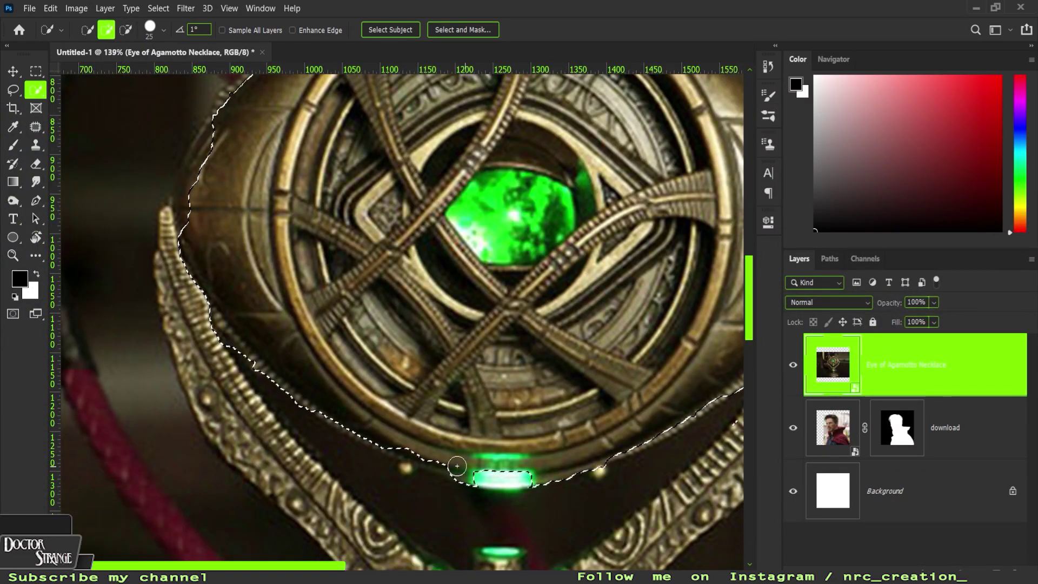
pyautogui.hscroll(5, 621, 457)
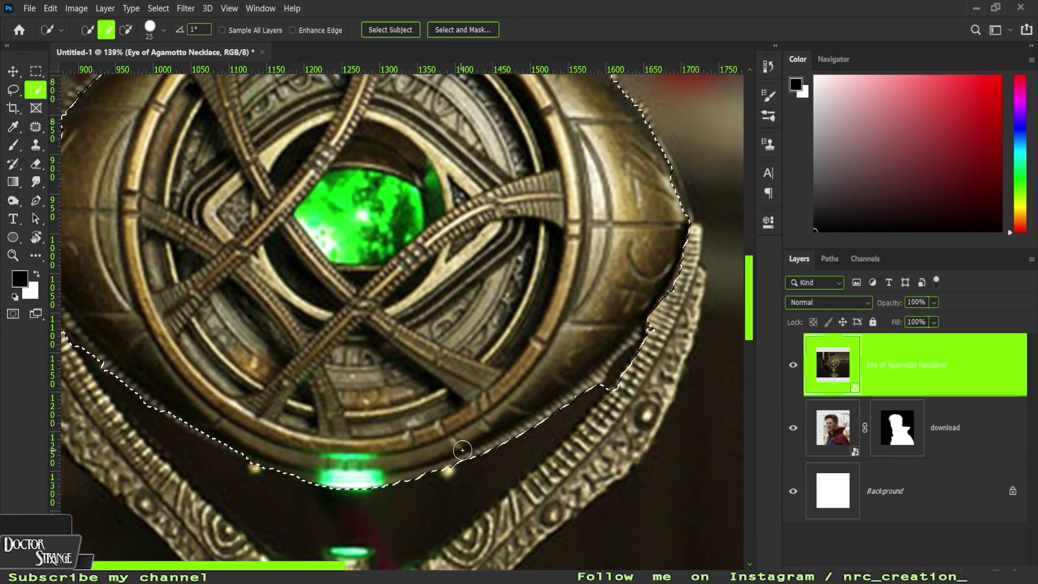
pyautogui.moveTo(538, 405); pyautogui.dragTo(588, 344)
pyautogui.scroll(3, 635, 288)
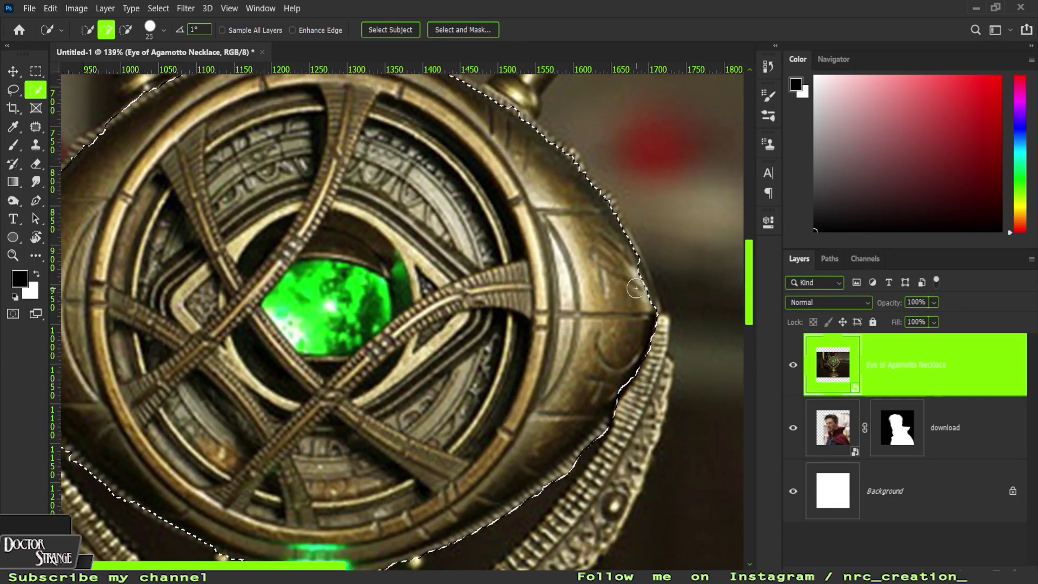
pyautogui.scroll(3, 640, 286)
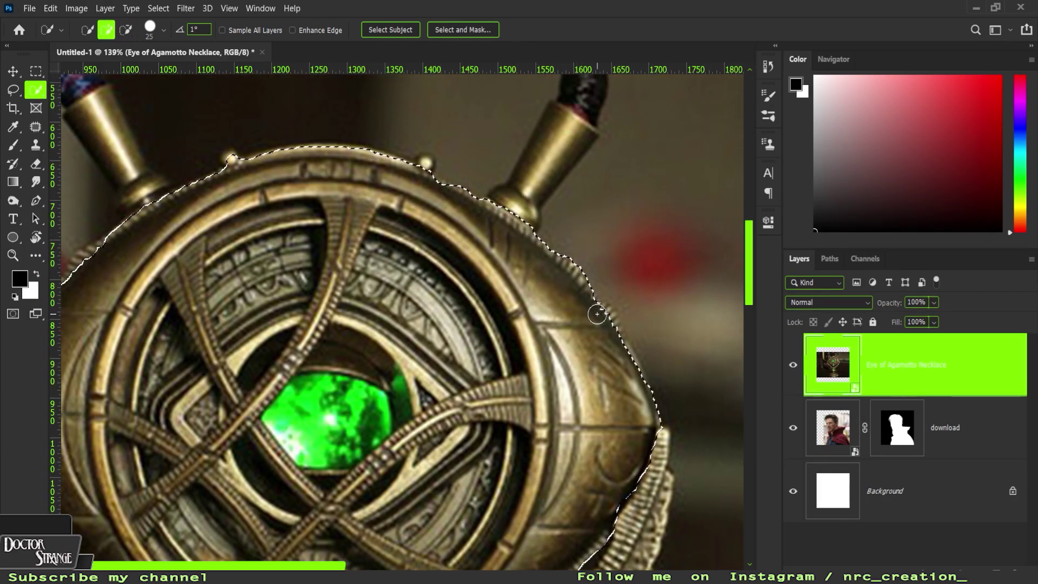
pyautogui.hscroll(-1, 625, 359)
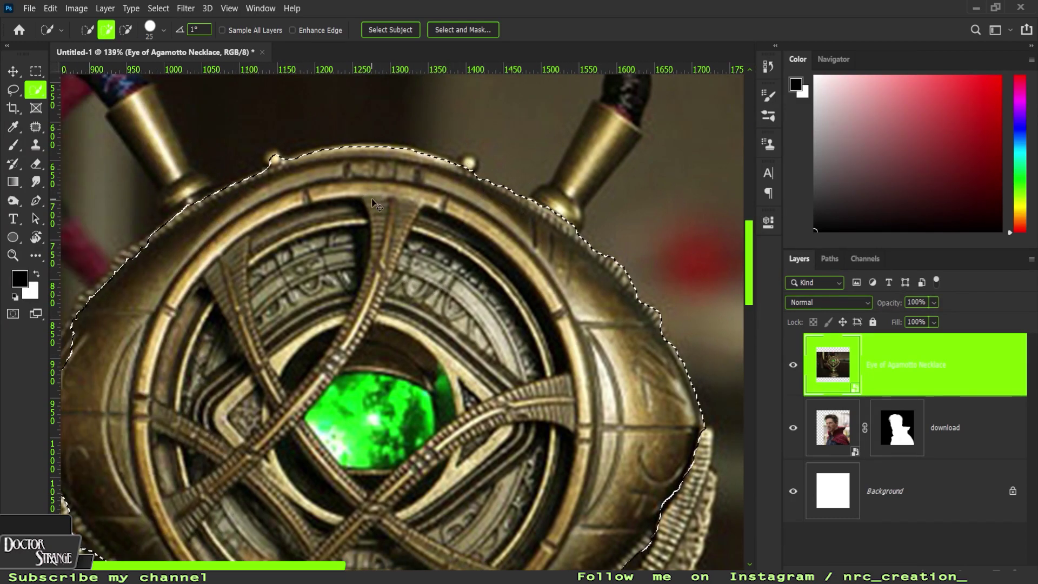
pyautogui.hscroll(-2, 373, 203)
# - Refine the amulet selection with a smaller Quick Selection brush
pyautogui.press('[')
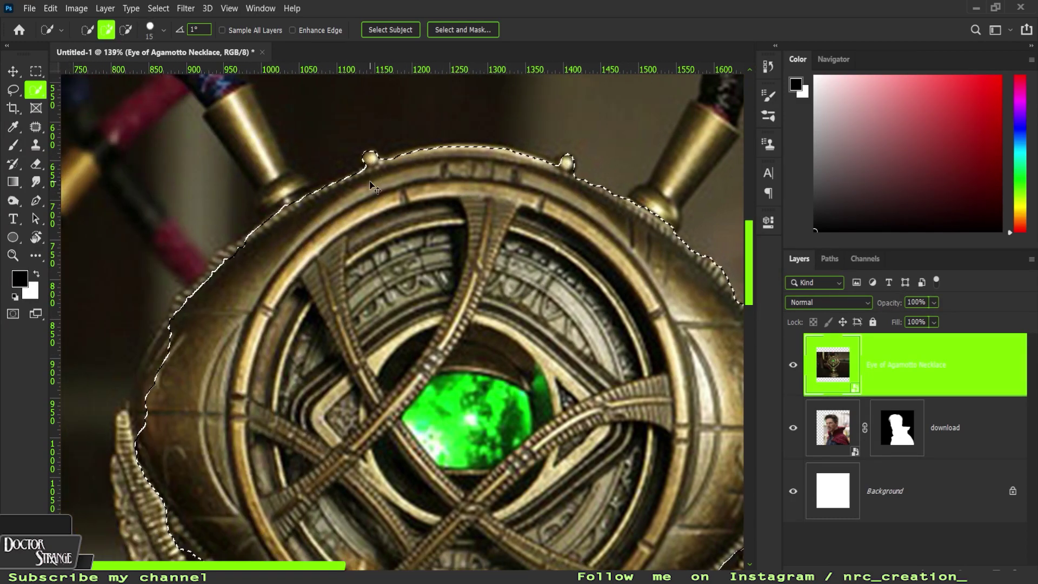
pyautogui.hscroll(-2, 272, 272)
pyautogui.scroll(-2, 272, 272)
pyautogui.scroll(-5, 268, 193)
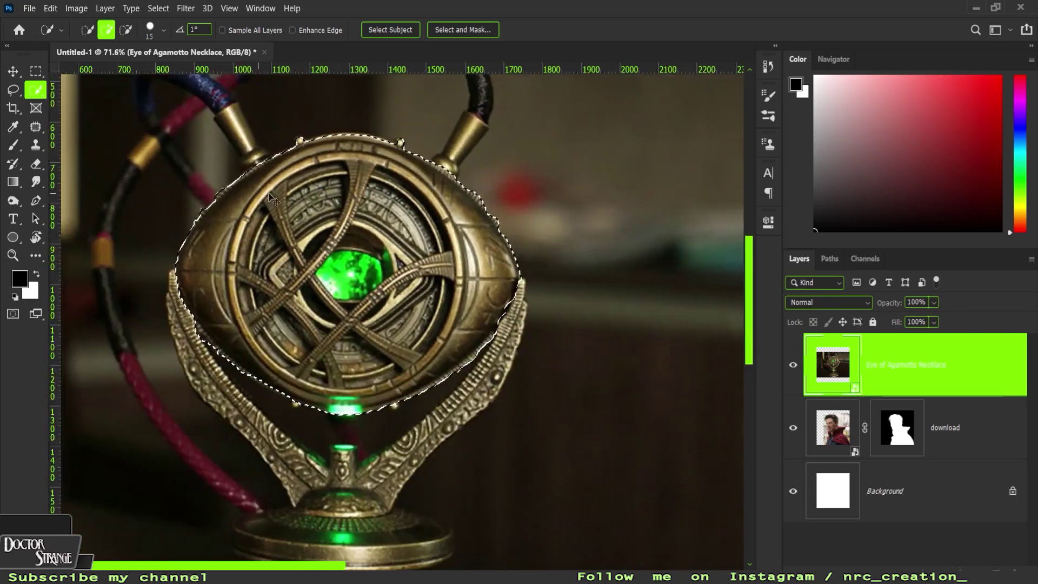
pyautogui.scroll(5, 268, 193)
pyautogui.scroll(-3, 223, 300)
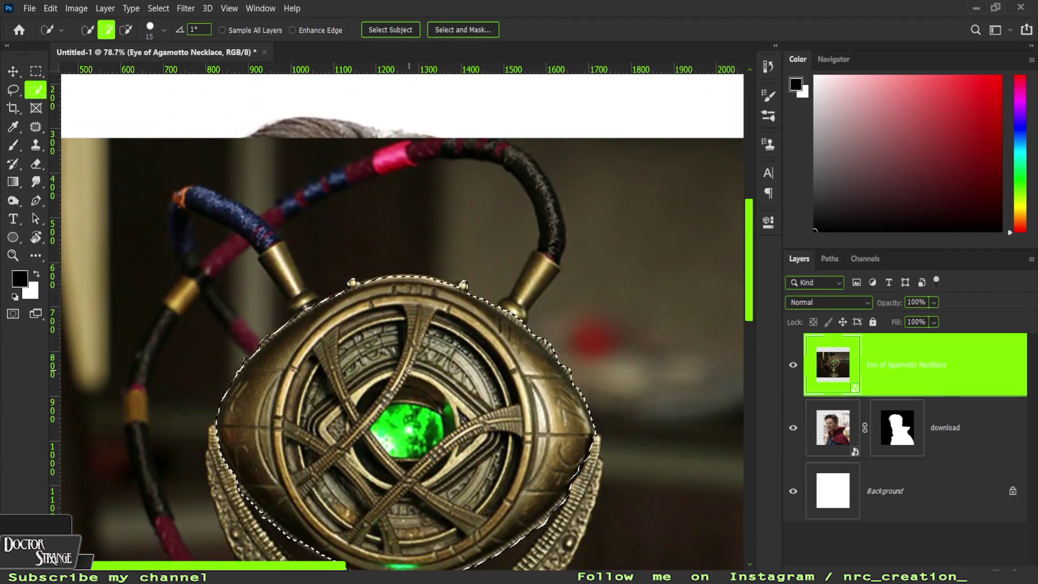
# - Mask the amulet layer to its selection and fit the whole canvas in view
pyautogui.click(158, 8)
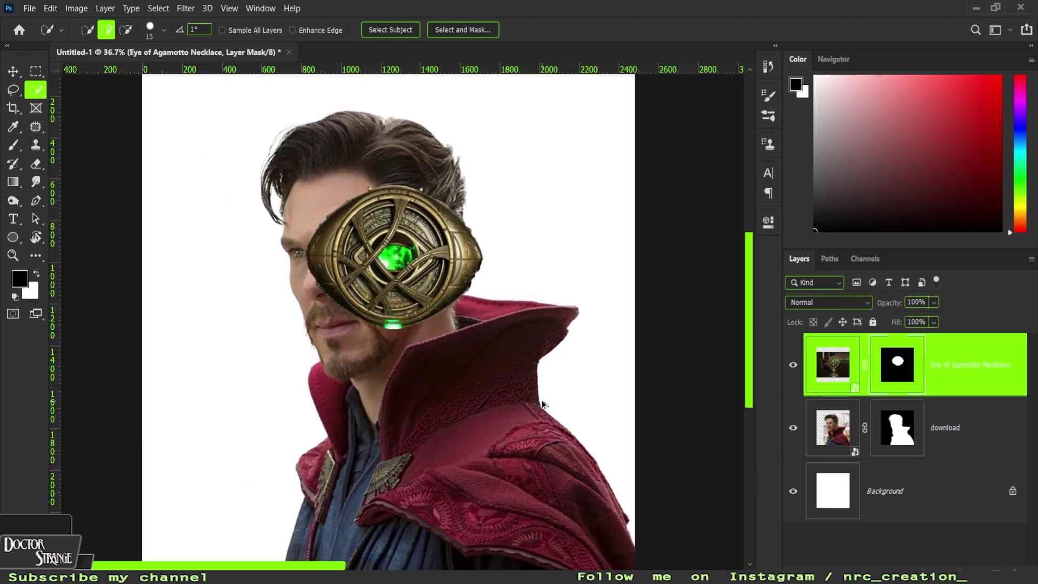
pyautogui.hotkey('ctrl', '-')
pyautogui.click(833, 365)
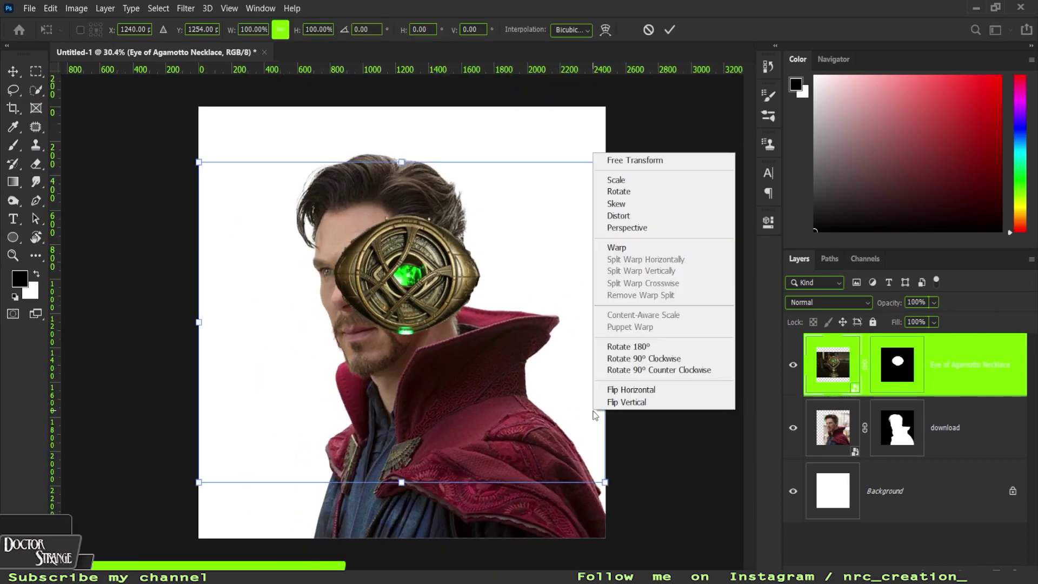
pyautogui.rightClick(934, 365)
# - Replace the layer contents with the peakpx pendant, select its subject, and add a layer mask
pyautogui.click(875, 147)
pyautogui.click(158, 8)
pyautogui.click(206, 166)
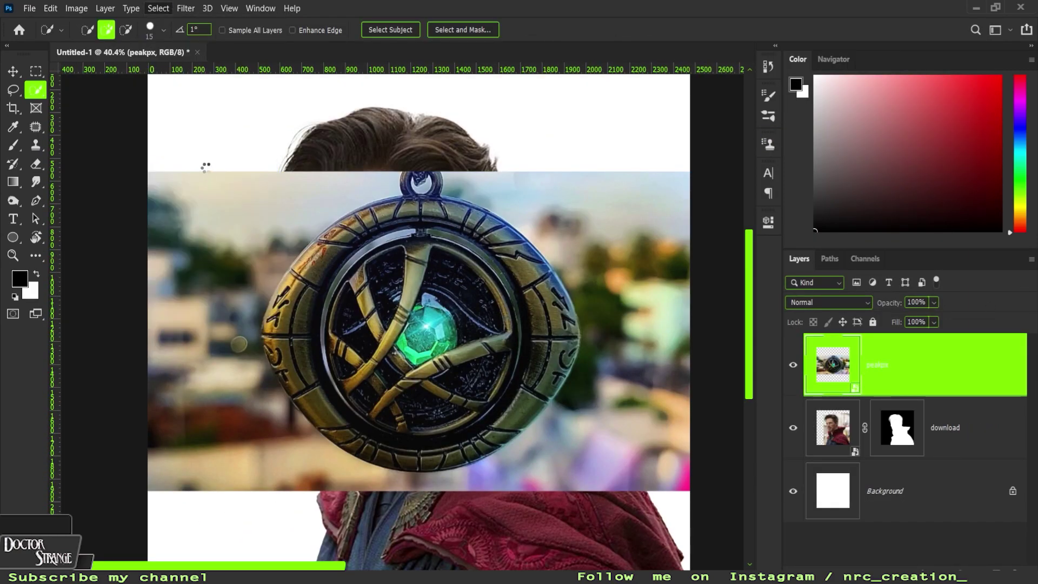
pyautogui.scroll(5, 239, 344)
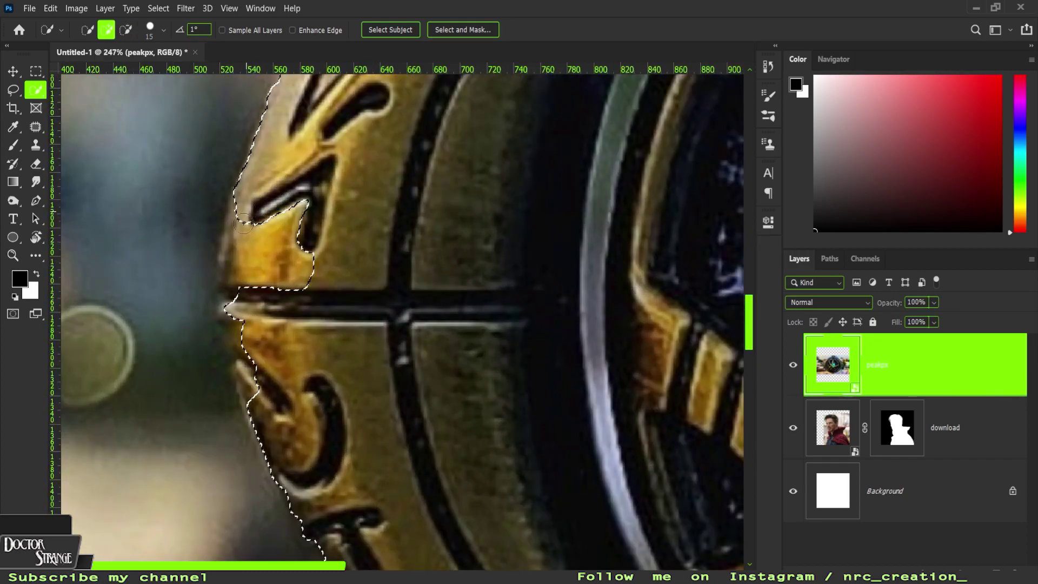
pyautogui.scroll(-5, 232, 234)
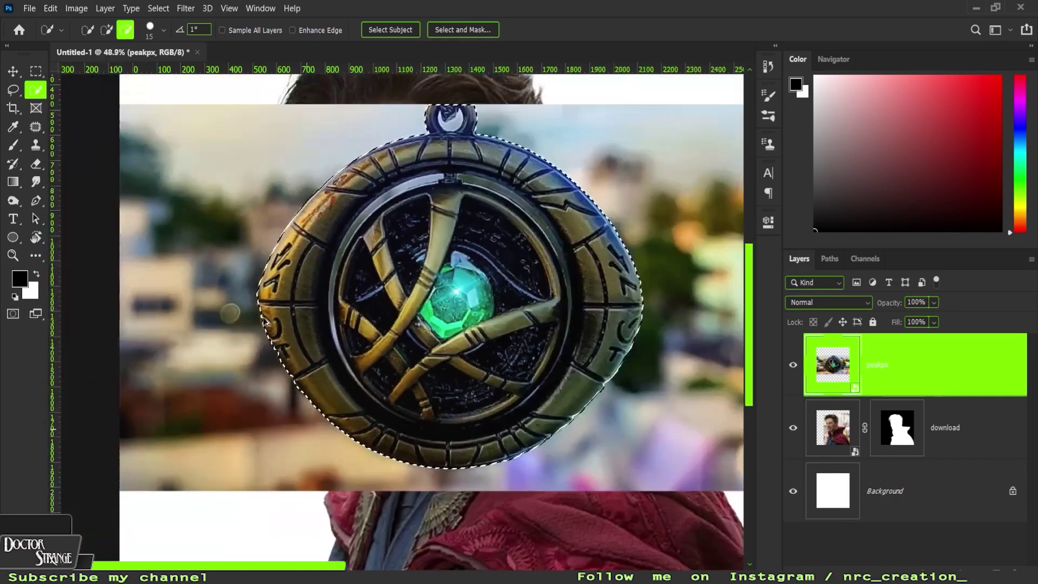
pyautogui.click(159, 8)
pyautogui.click(236, 314)
pyautogui.click(953, 574)
# - Paint out the pendant's top loop on the mask with a round brush
pyautogui.scroll(3, 432, 148)
pyautogui.press('b')
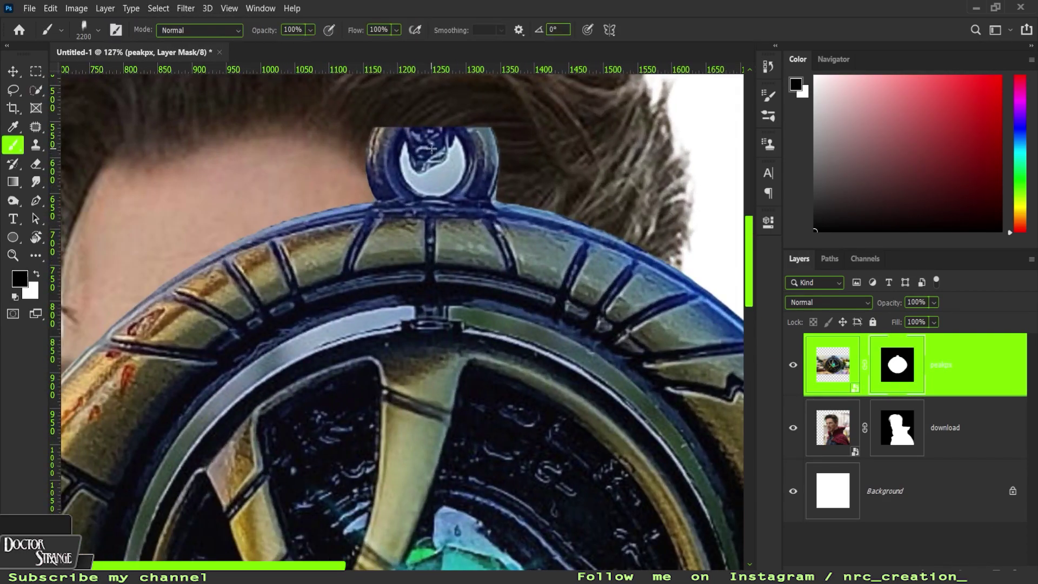
pyautogui.click(98, 30)
pyautogui.click(30, 169)
pyautogui.doubleClick(266, 182)
pyautogui.moveTo(394, 145); pyautogui.dragTo(511, 152)
pyautogui.scroll(3, 511, 152)
pyautogui.press('[')
pyautogui.press('[')
pyautogui.press('[')
pyautogui.moveTo(307, 218); pyautogui.dragTo(551, 227)
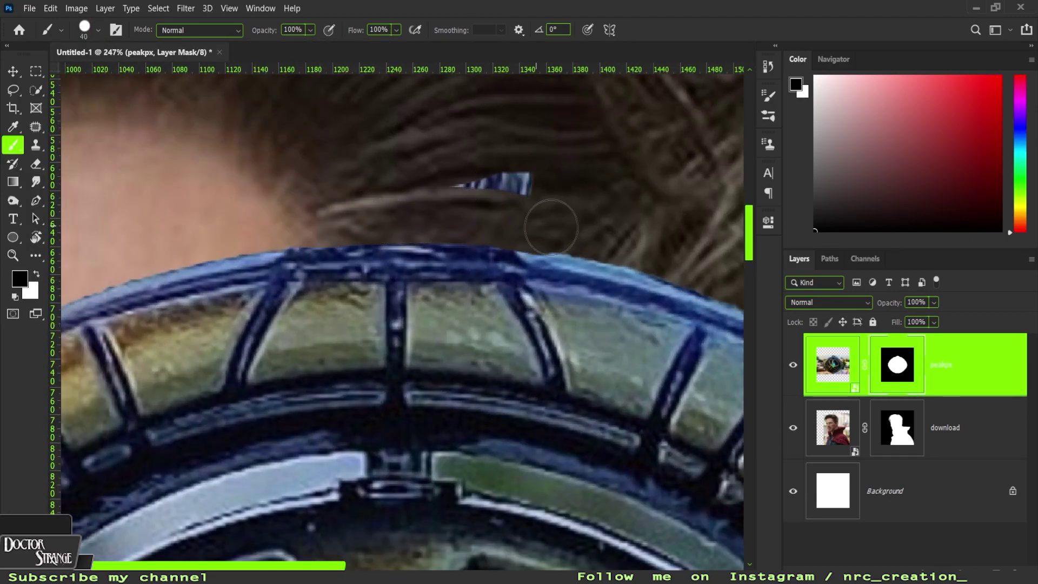
# - Move the pendant down onto the cloak beneath the face
pyautogui.hotkey('ctrl', '0')
pyautogui.hotkey('ctrl', 't')
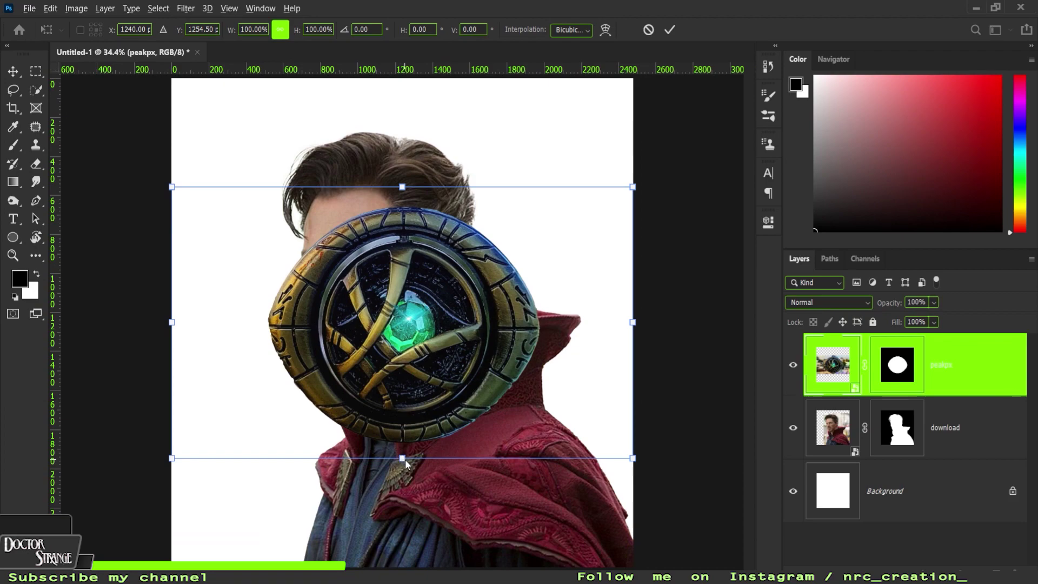
pyautogui.moveTo(402, 346); pyautogui.dragTo(403, 432)
pyautogui.press('Return')
# - Rescale and reposition the portrait layer on the canvas
pyautogui.hotkey('alt', '[')
pyautogui.hotkey('ctrl', 't')
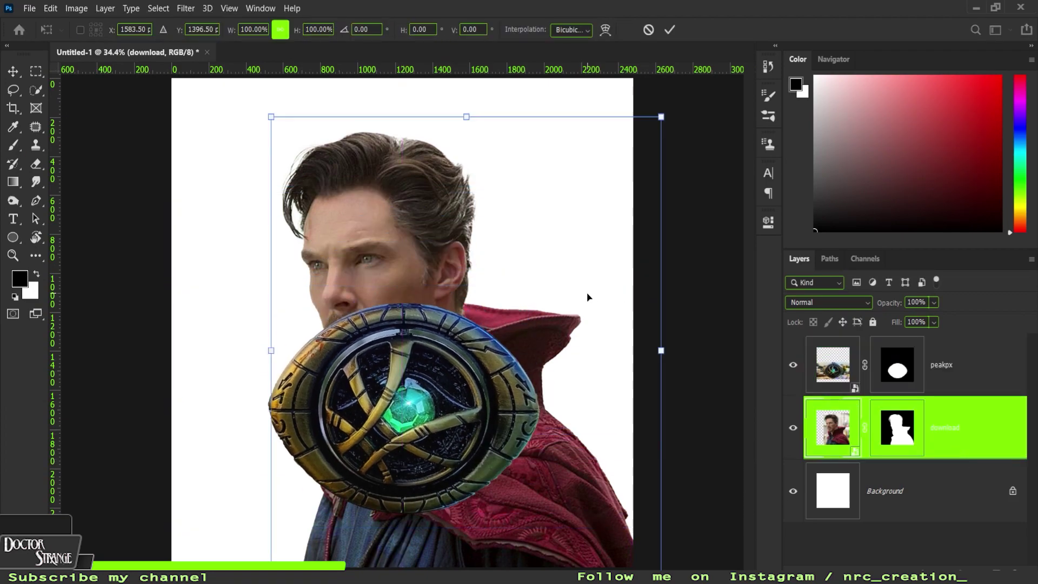
pyautogui.scroll(-3, 588, 297)
pyautogui.moveTo(574, 476); pyautogui.dragTo(519, 422)
pyautogui.moveTo(487, 379); pyautogui.dragTo(485, 394)
pyautogui.moveTo(533, 422); pyautogui.dragTo(545, 441)
pyautogui.press('Return')
# - Try rotating and enlarging the galaxy photo, then cancel the transform
pyautogui.hotkey('alt', ']')
pyautogui.hotkey('ctrl', 't')
pyautogui.moveTo(410, 410); pyautogui.dragTo(409, 431)
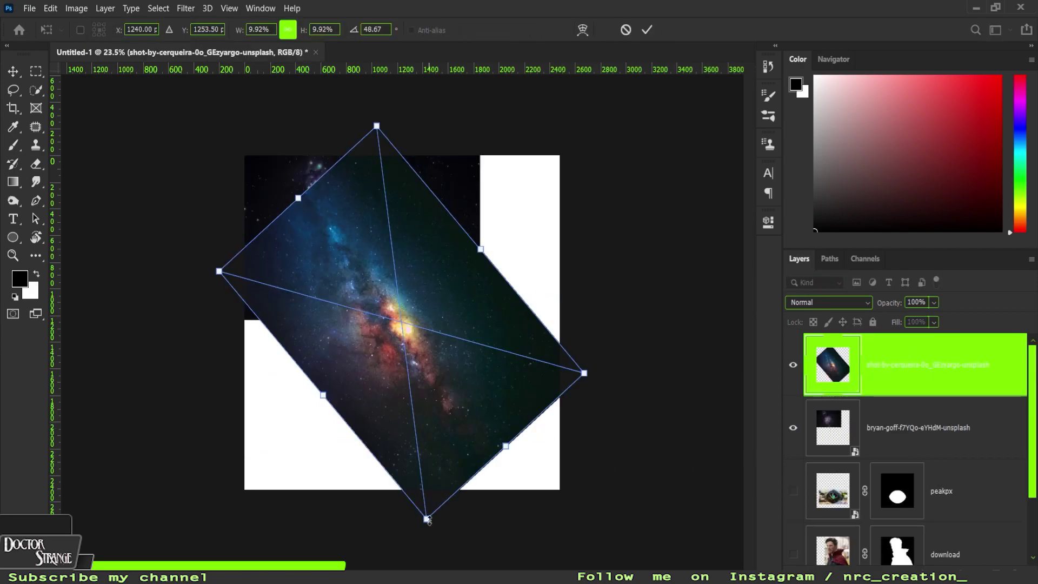
pyautogui.moveTo(487, 80); pyautogui.dragTo(490, 81)
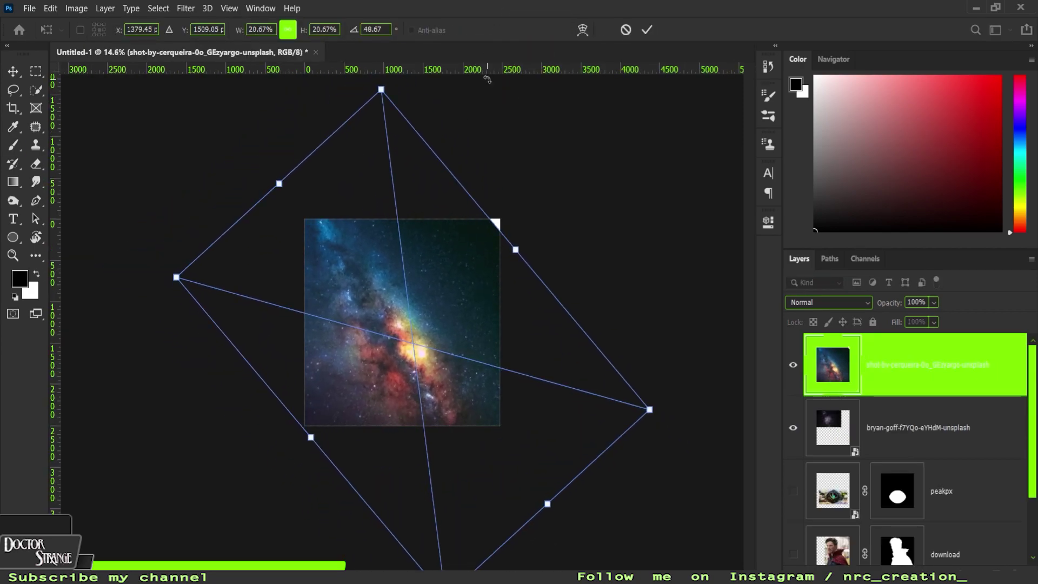
pyautogui.press('Escape')
# - Move the bryan-goff nebula layer above the galaxy and shift it toward the upper right
pyautogui.hotkey('alt', '[')
pyautogui.hotkey('ctrl', ']')
pyautogui.hotkey('ctrl', 't')
pyautogui.moveTo(379, 271); pyautogui.dragTo(457, 254)
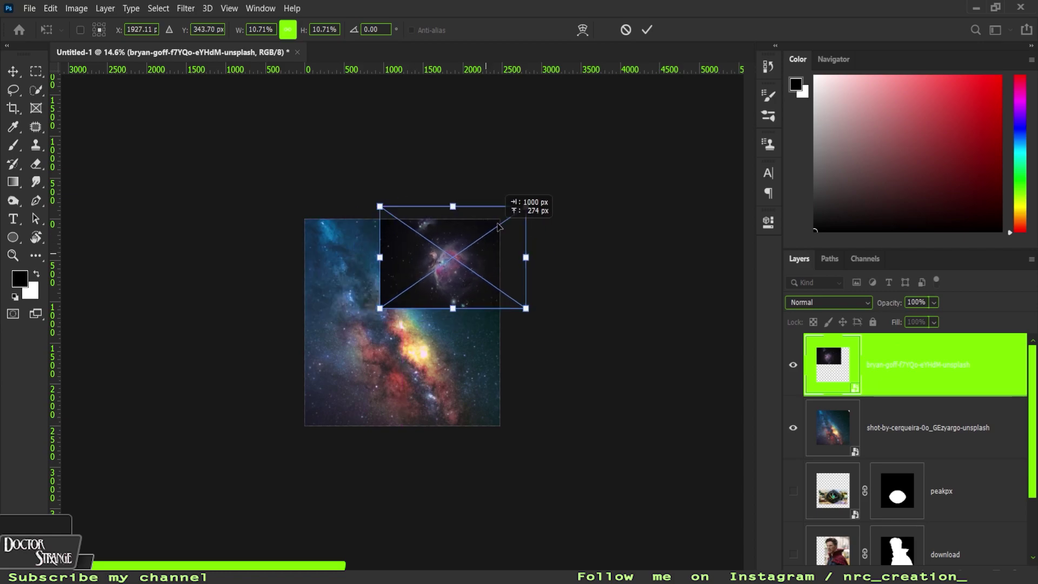
pyautogui.press('Return')
pyautogui.click(829, 302)
pyautogui.press('Escape')
pyautogui.press('Delete')
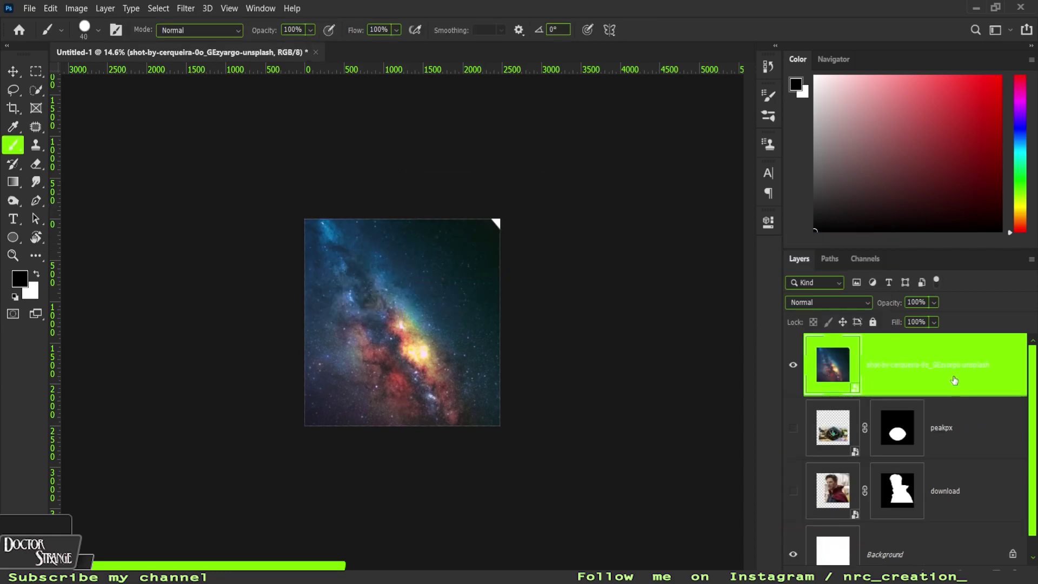
pyautogui.press('Escape')
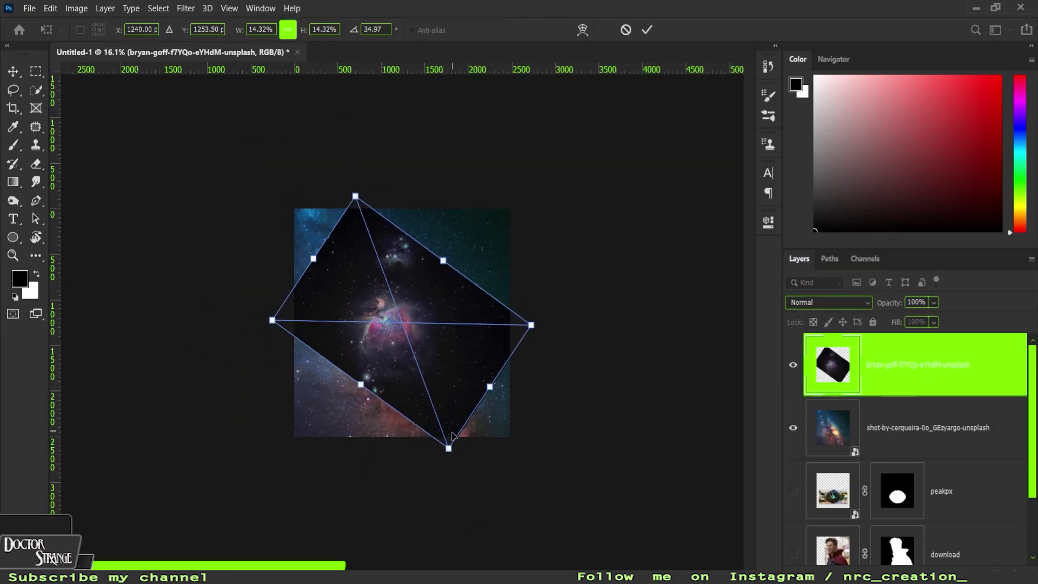
pyautogui.press('Return')
# - Set the nebula's blend mode to Lighten and rotate it into the upper right
pyautogui.doubleClick(946, 365)
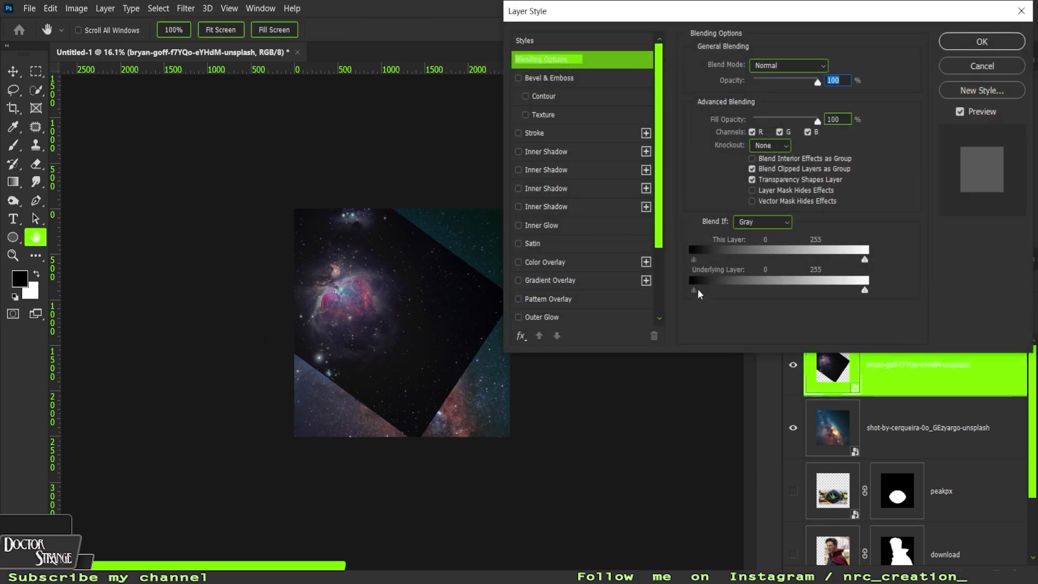
pyautogui.moveTo(695, 291); pyautogui.dragTo(865, 290)
pyautogui.press('Escape')
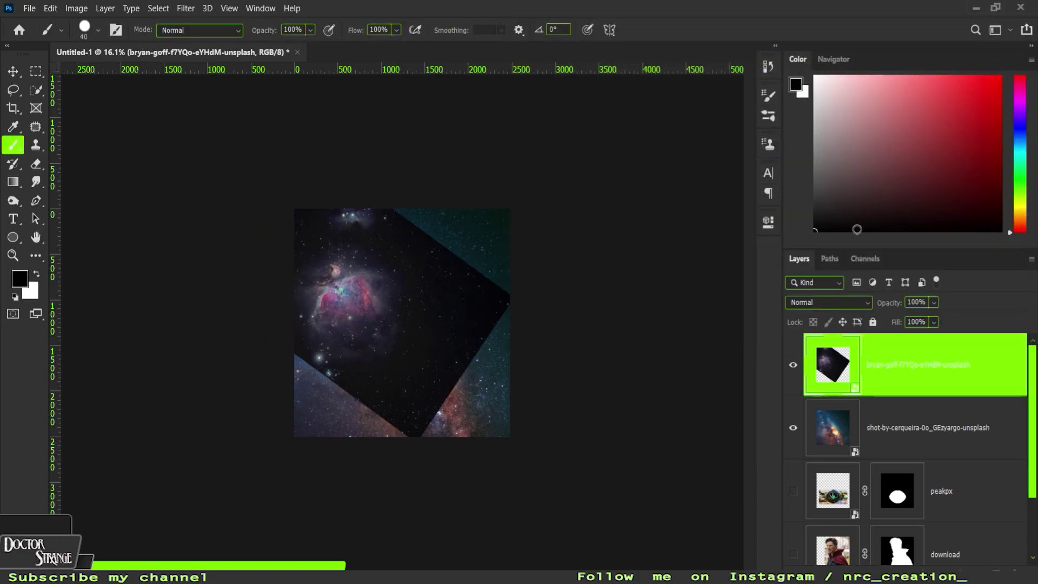
pyautogui.click(829, 302)
pyautogui.click(809, 343)
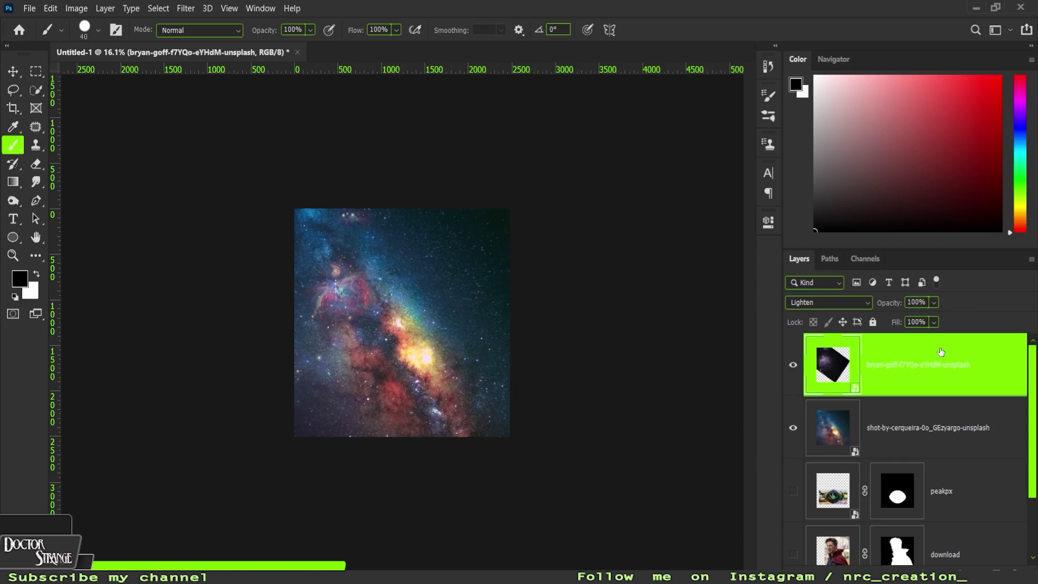
pyautogui.hotkey('ctrl', 't')
pyautogui.moveTo(431, 341); pyautogui.dragTo(470, 266)
pyautogui.press('Return')
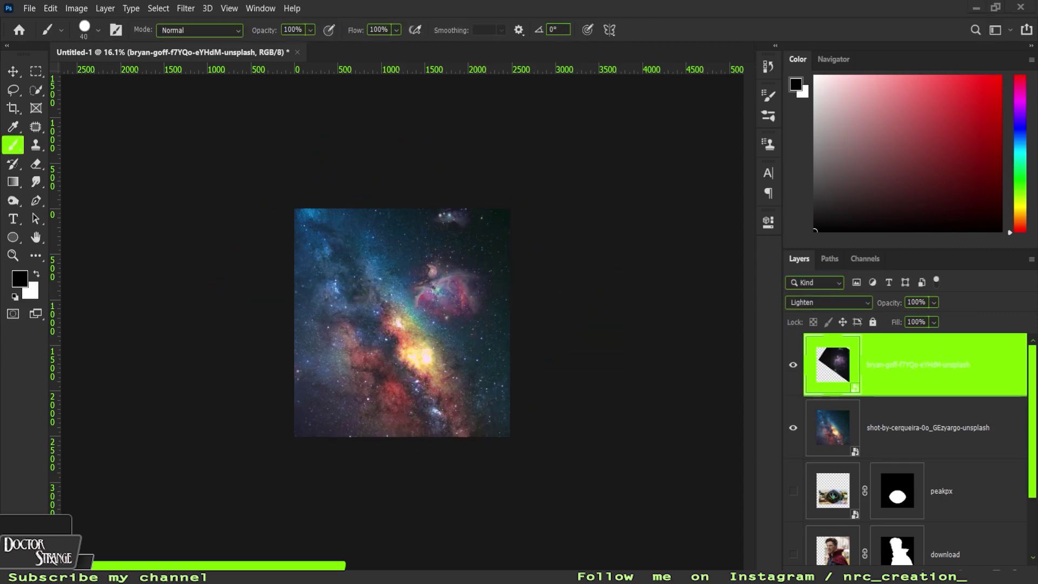
# - Blend the purple galaxy with Blend If underlying-brightness sliders and position it over the right side
pyautogui.moveTo(687, 287)
pyautogui.mouseDown()
pyautogui.moveTo(848, 292)
pyautogui.moveTo(696, 290)
pyautogui.moveTo(764, 292)
pyautogui.mouseUp()
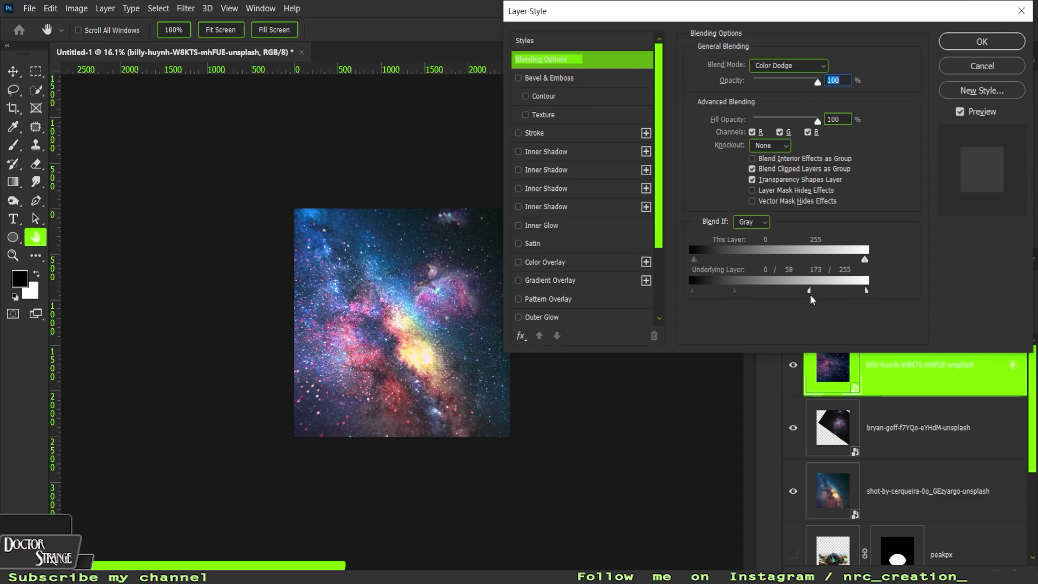
pyautogui.press('Return')
pyautogui.press('Return')
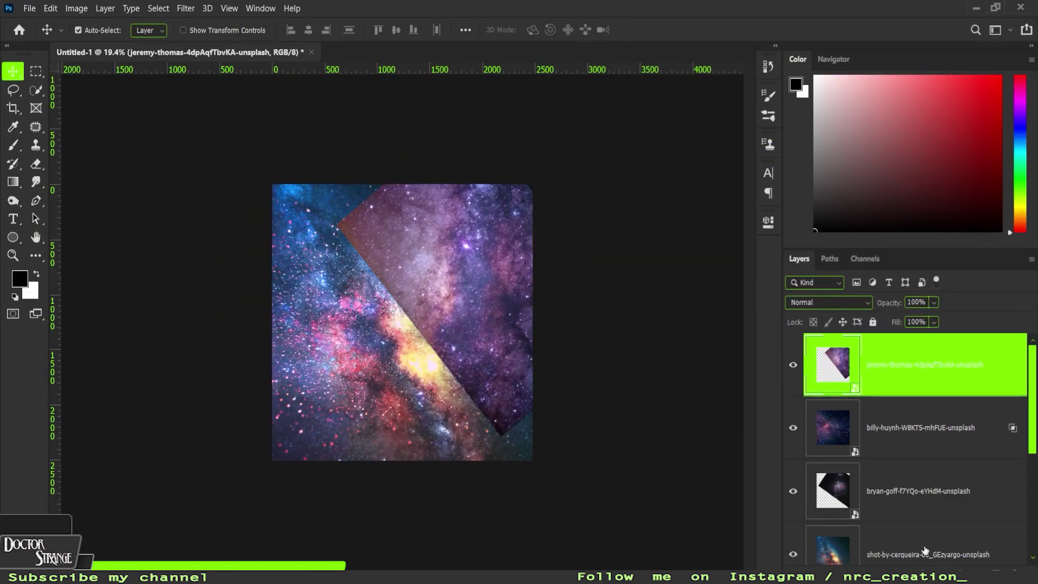
pyautogui.hotkey('ctrl', 't')
pyautogui.moveTo(500, 435); pyautogui.dragTo(512, 424)
pyautogui.press('Return')
# - Mask the purple galaxy's hard edge away with a soft round brush and set Soft Light
pyautogui.click(857, 574)
pyautogui.press('b')
pyautogui.rightClick(474, 242)
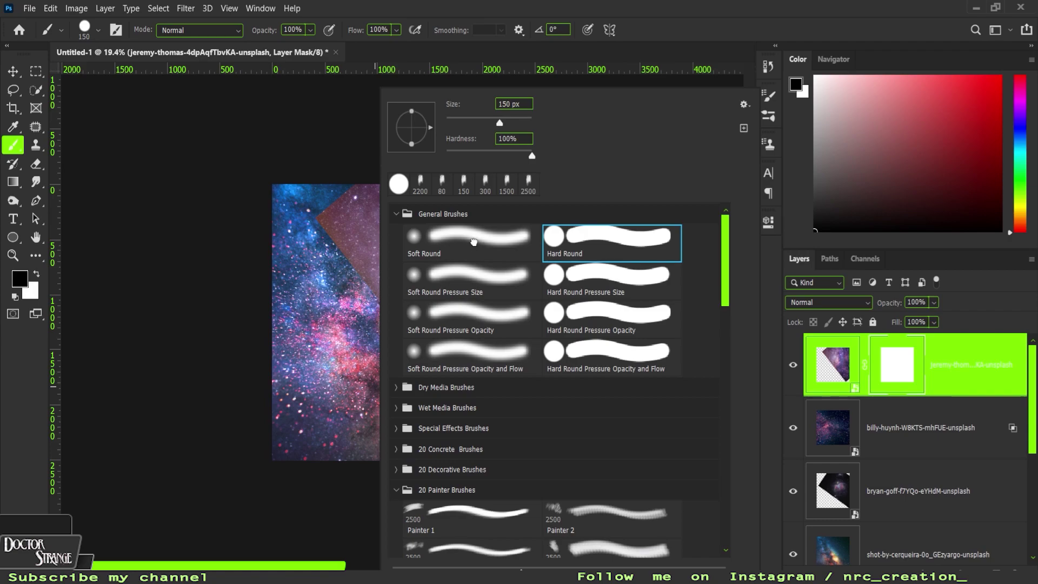
pyautogui.doubleClick(474, 242)
pyautogui.moveTo(299, 264); pyautogui.dragTo(539, 431)
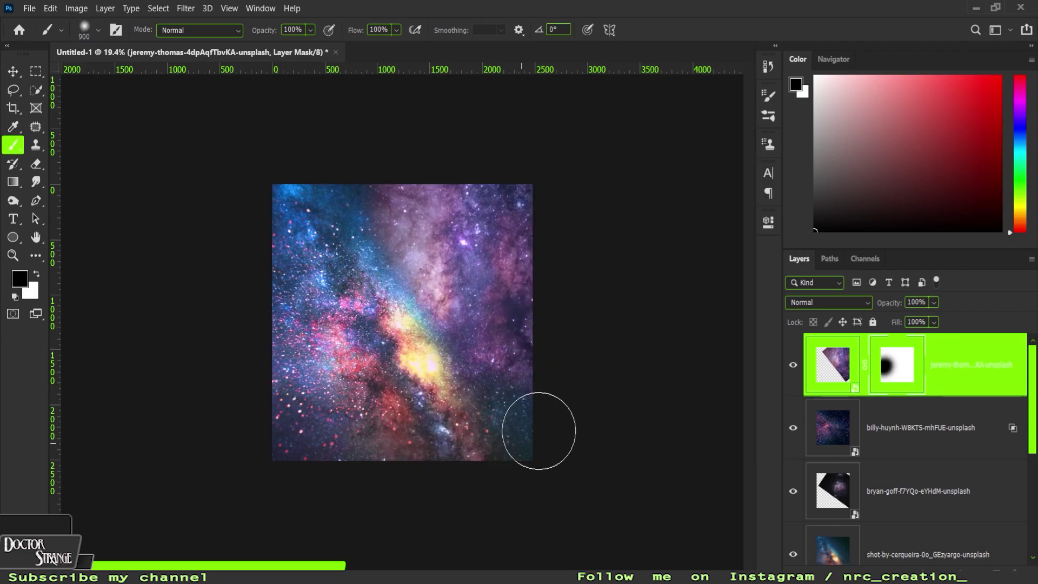
pyautogui.click(829, 302)
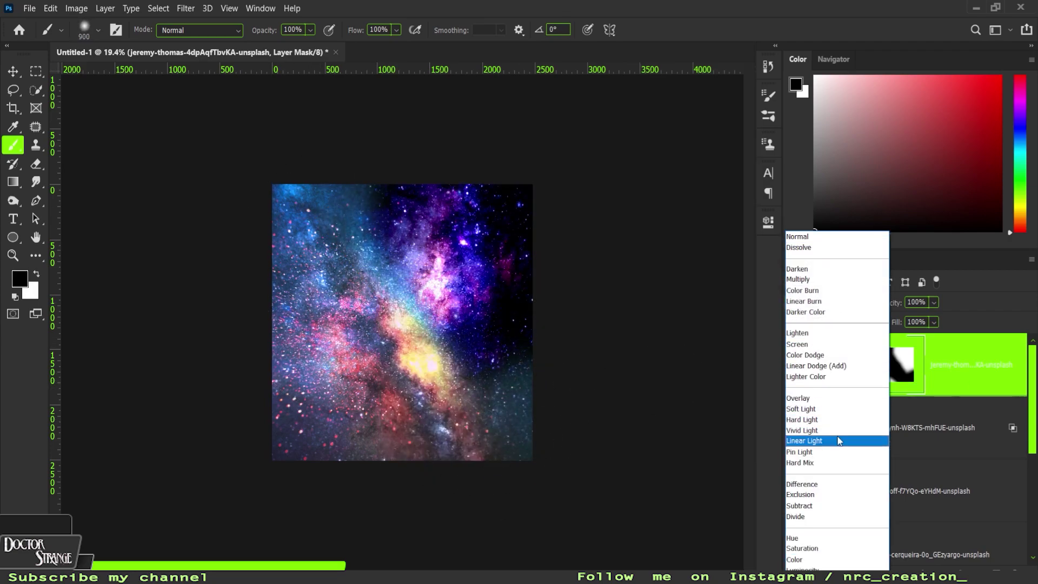
pyautogui.click(811, 409)
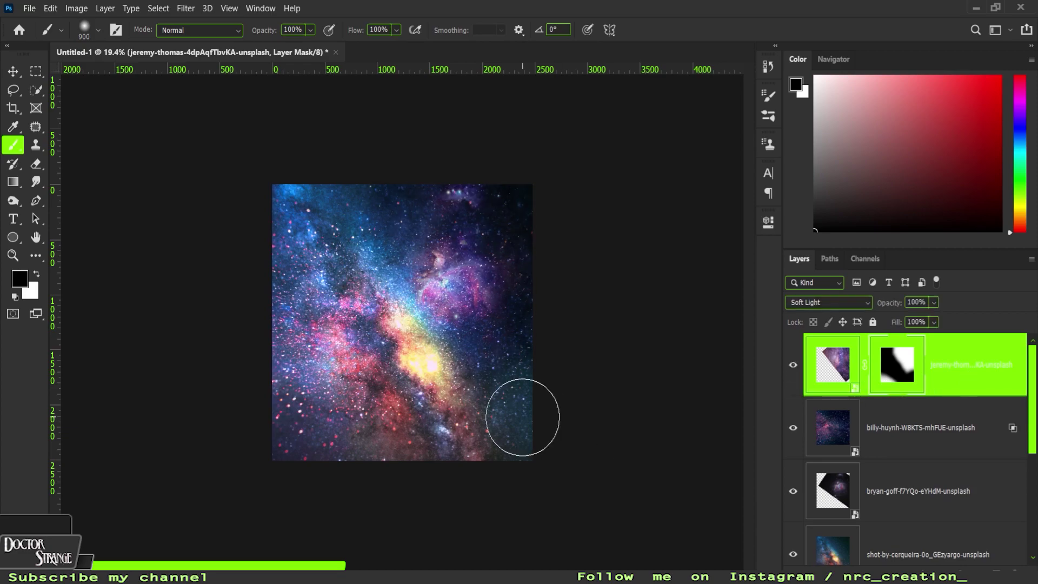
# - Place the teal nebula lower-left on Normal blending and fade its upper edge into the galaxy
pyautogui.moveTo(403, 321); pyautogui.dragTo(368, 384)
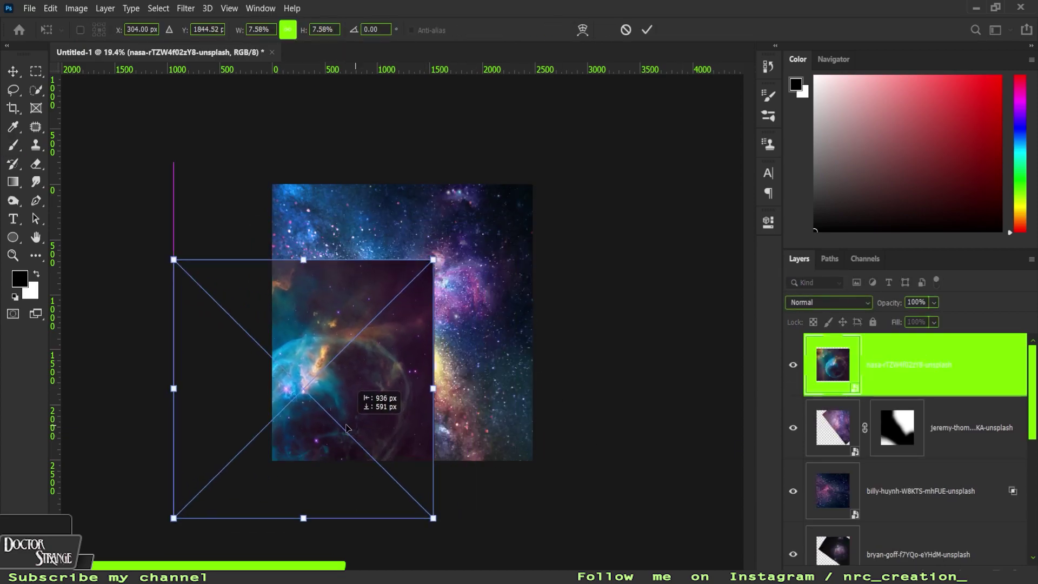
pyautogui.press('Return')
pyautogui.click(855, 306)
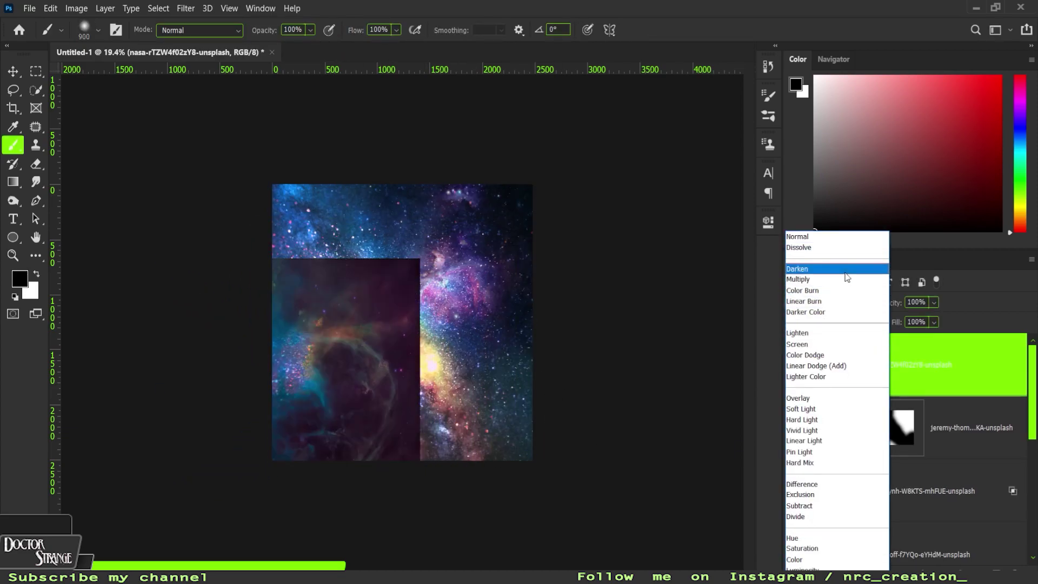
pyautogui.click(798, 236)
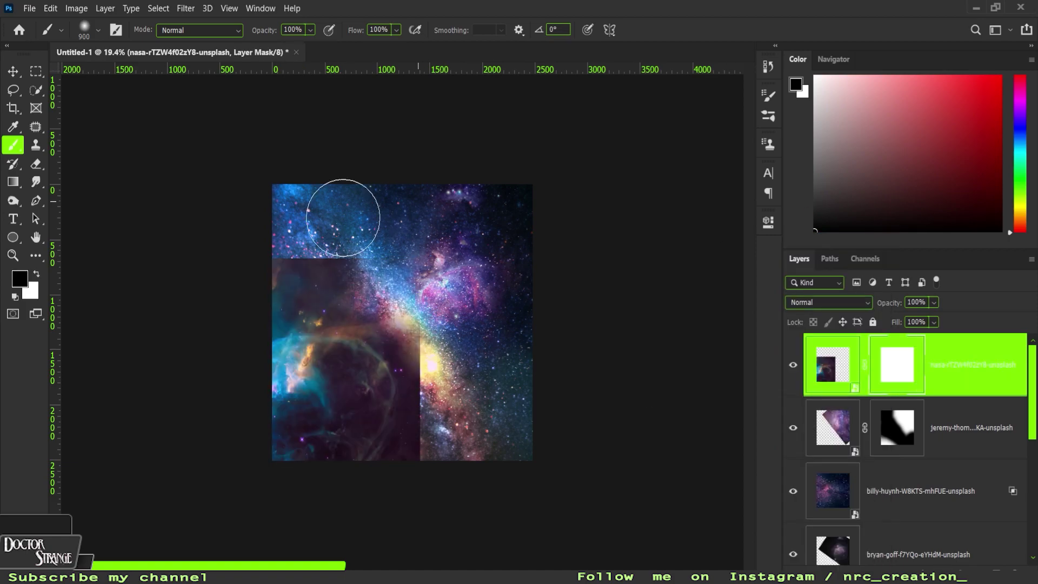
pyautogui.moveTo(336, 209); pyautogui.dragTo(352, 283)
pyautogui.doubleClick(1021, 382)
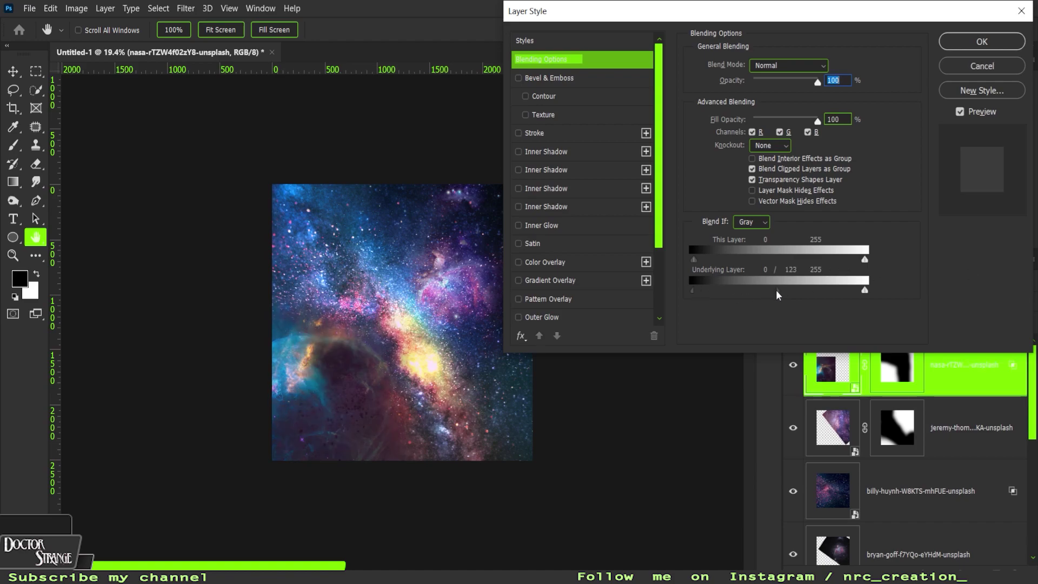
pyautogui.click(981, 42)
# - Set the teal nebula layer's opacity to 80%
pyautogui.click(916, 302)
pyautogui.write('50')
pyautogui.press('BackSpace')
pyautogui.press('BackSpace')
pyautogui.write('80')
pyautogui.press('Return')
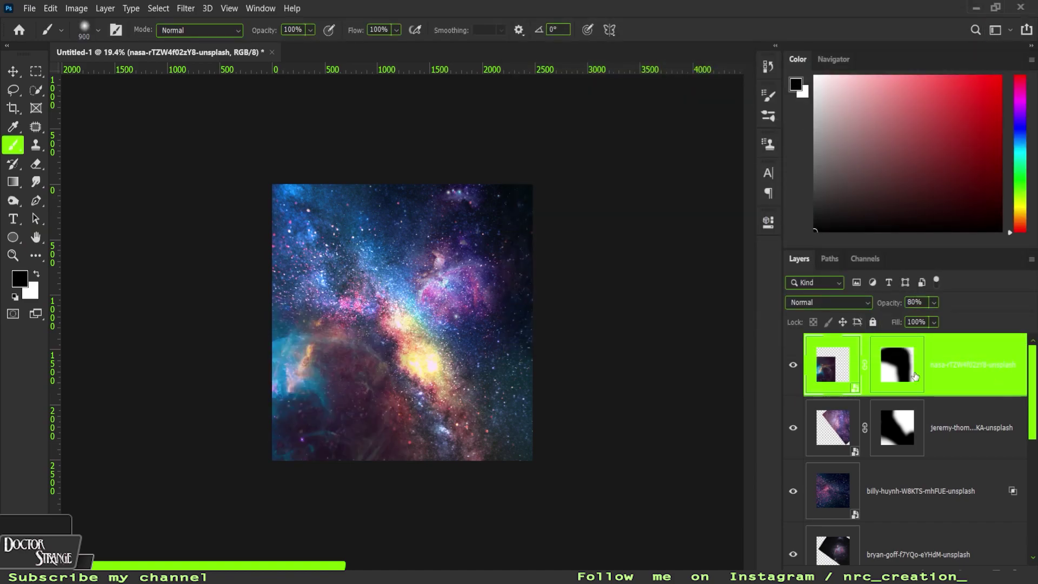
# - Blend the orange nebula with Blend If, add a mask, and move it right
pyautogui.moveTo(742, 287)
pyautogui.mouseDown()
pyautogui.moveTo(696, 290)
pyautogui.moveTo(852, 291)
pyautogui.mouseUp()
pyautogui.click(962, 46)
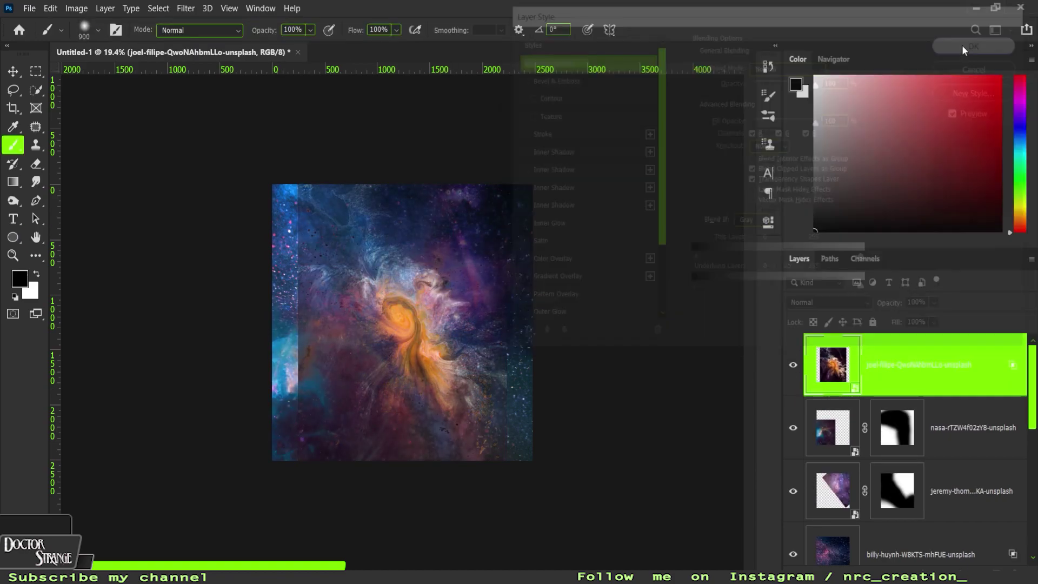
pyautogui.hotkey('ctrl', 'm')
pyautogui.hotkey('ctrl', 't')
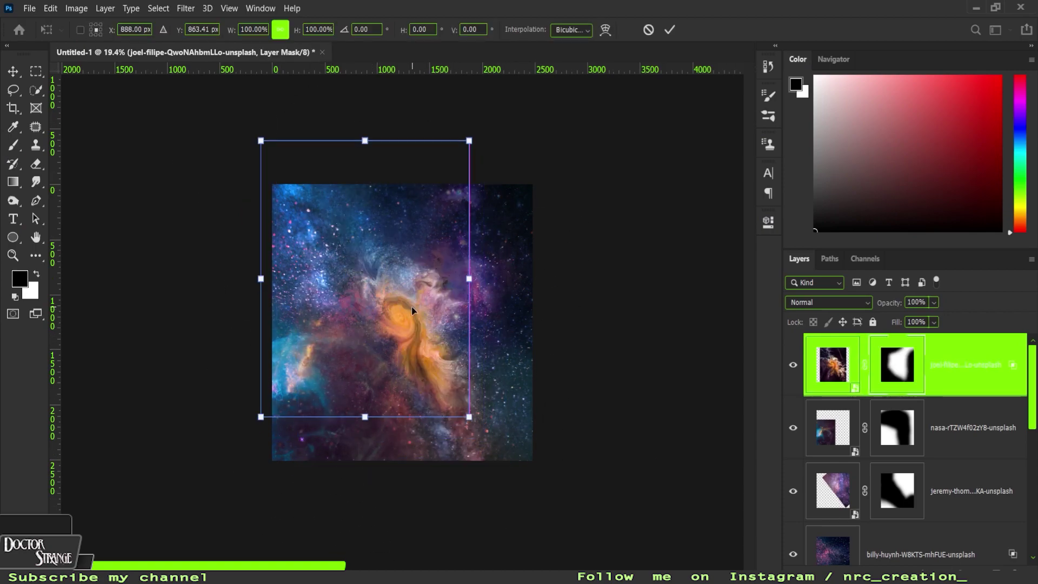
pyautogui.moveTo(411, 307); pyautogui.dragTo(464, 294)
pyautogui.press('Return')
pyautogui.scroll(-5, 909, 460)
pyautogui.click(795, 485)
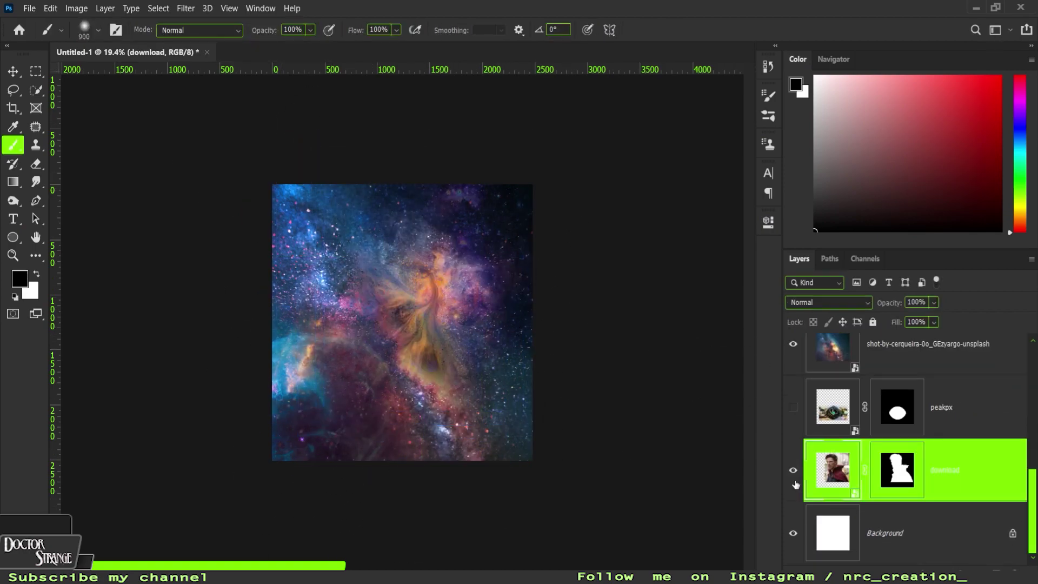
# - Move the portrait layers to the top, nudge the portrait right, and paint its collar into view
pyautogui.keyDown('shift'); pyautogui.click(963, 407); pyautogui.keyUp('shift')
pyautogui.moveTo(963, 407); pyautogui.dragTo(919, 337)
pyautogui.hotkey('ctrl', 't')
pyautogui.moveTo(446, 360); pyautogui.dragTo(454, 360)
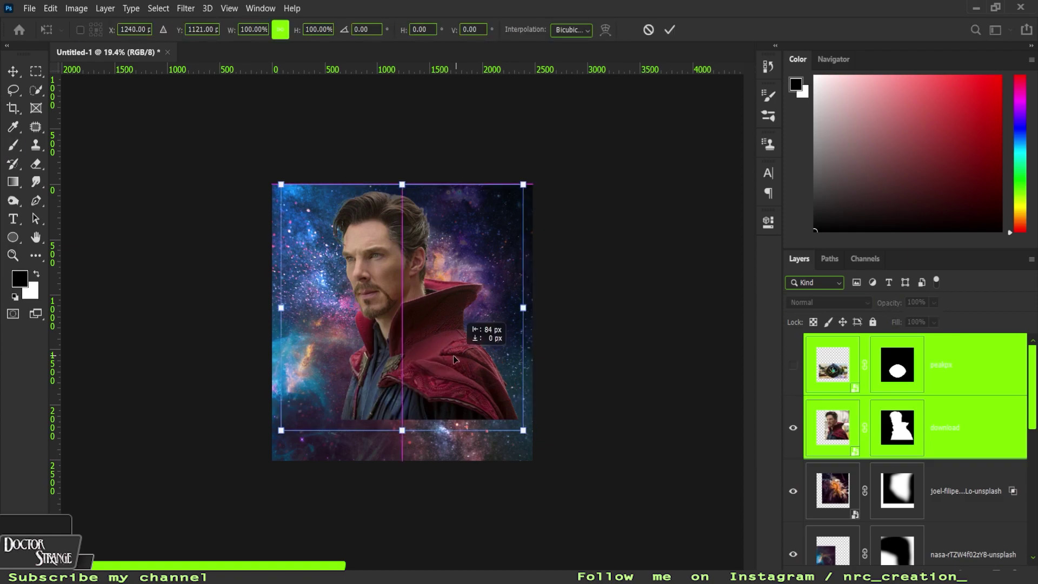
pyautogui.press('Return')
pyautogui.press('b')
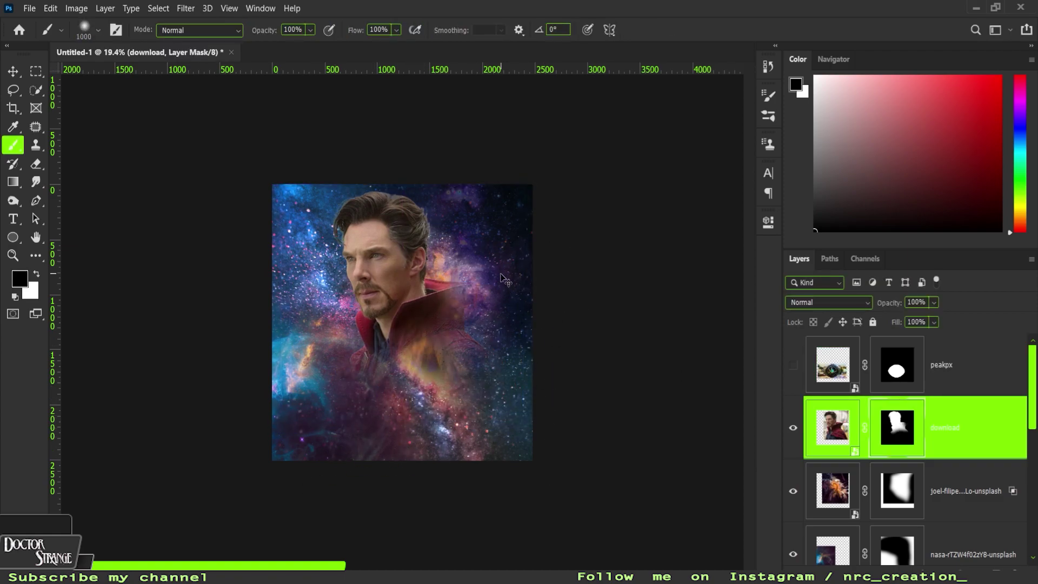
pyautogui.moveTo(414, 369); pyautogui.dragTo(419, 325)
pyautogui.scroll(2, 427, 378)
pyautogui.scroll(-1, 433, 405)
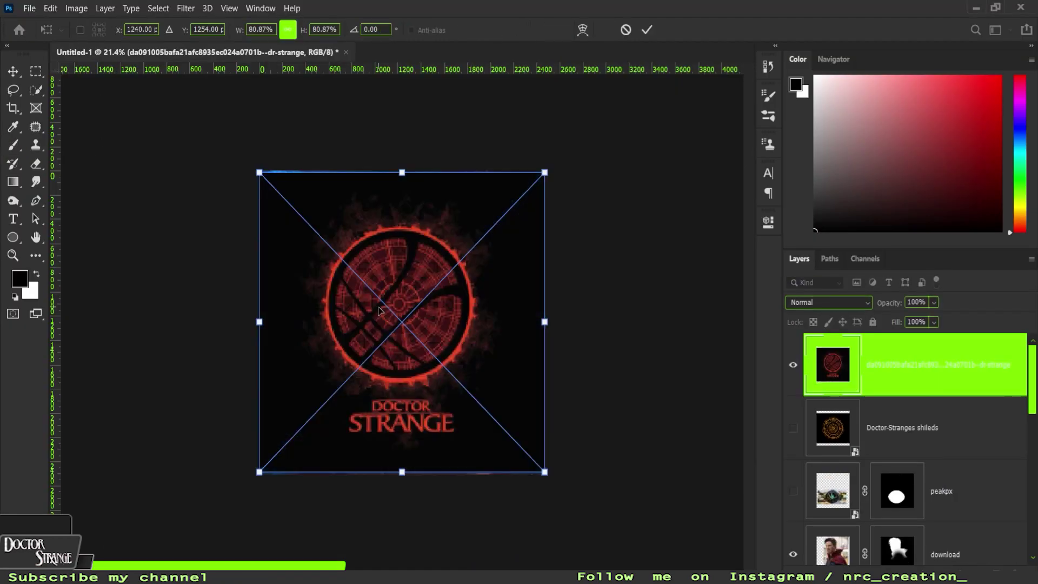
# - Set the mandala to Linear Dodge below the portrait, enlarge it, and mask out the title
pyautogui.press('Return')
pyautogui.press('b')
pyautogui.click(827, 302)
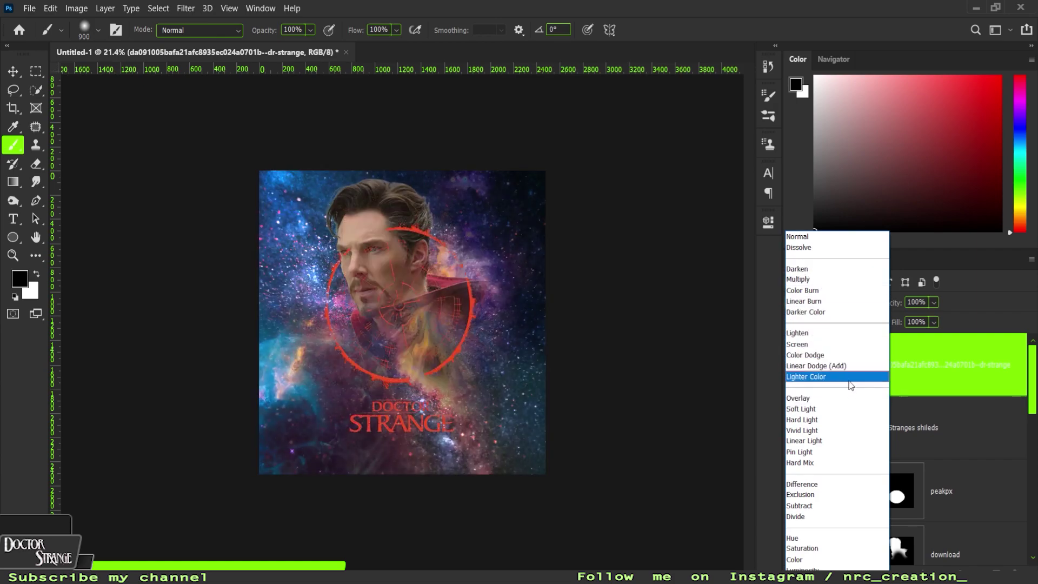
pyautogui.click(841, 366)
pyautogui.moveTo(931, 397); pyautogui.dragTo(931, 505)
pyautogui.hotkey('ctrl', 't')
pyautogui.moveTo(545, 475); pyautogui.dragTo(609, 547)
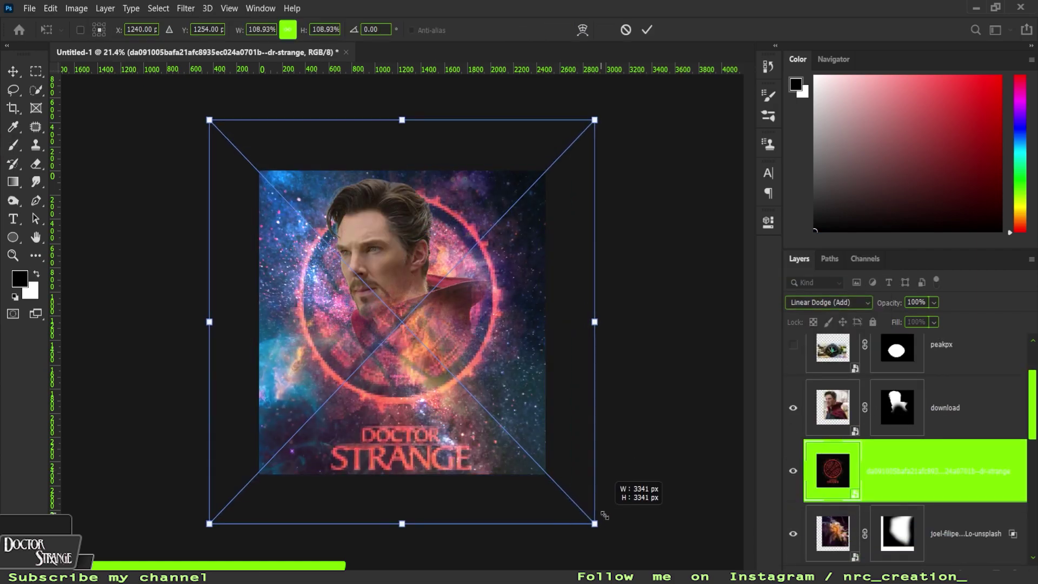
pyautogui.press('Return')
pyautogui.moveTo(314, 535); pyautogui.dragTo(486, 497)
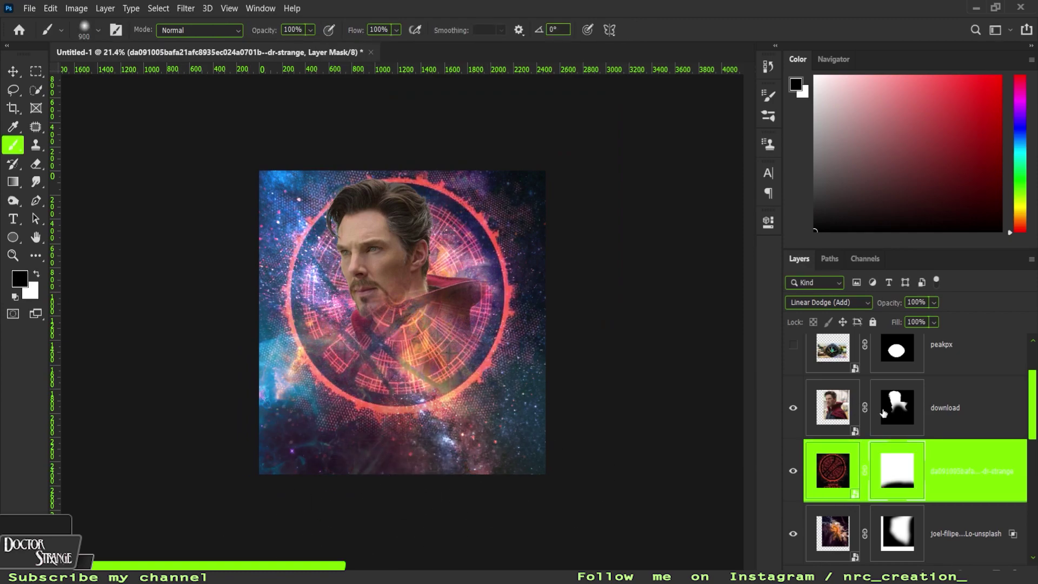
pyautogui.hotkey('alt', ']')
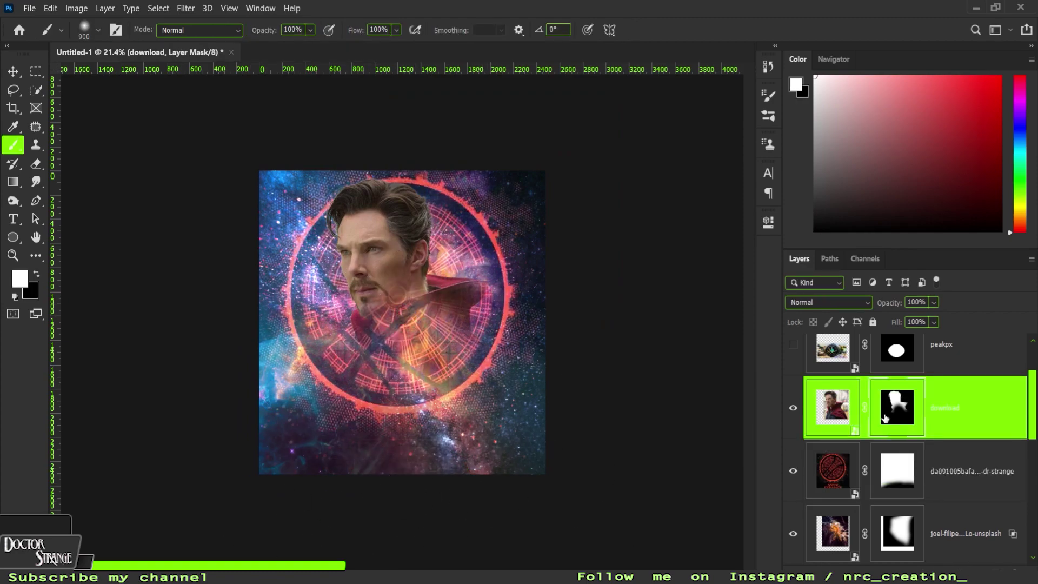
pyautogui.moveTo(389, 287); pyautogui.dragTo(404, 325)
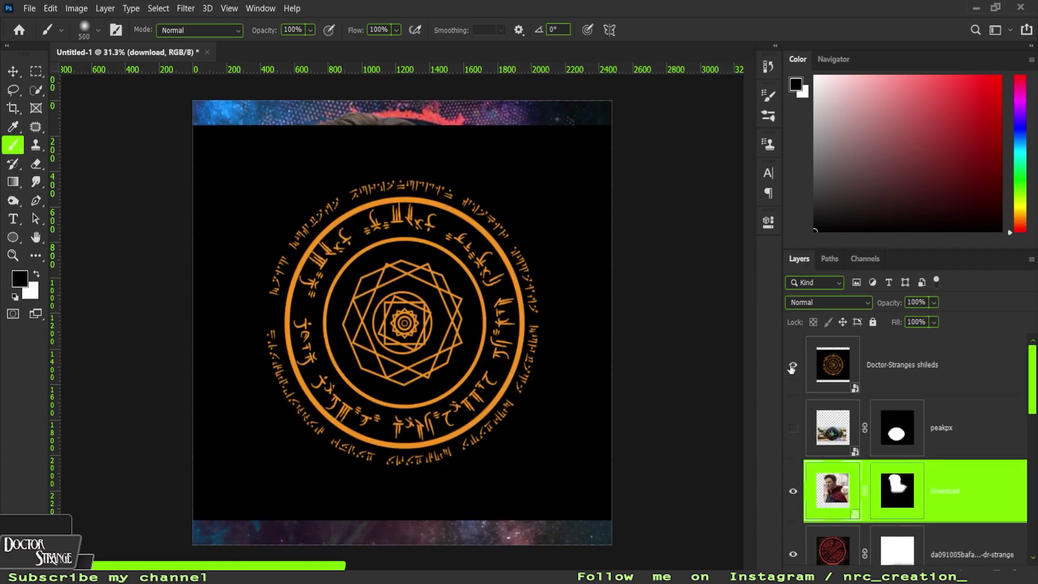
# - Duplicate the mandala layer and apply a 10 px Gaussian Blur to the copy
pyautogui.click(828, 302)
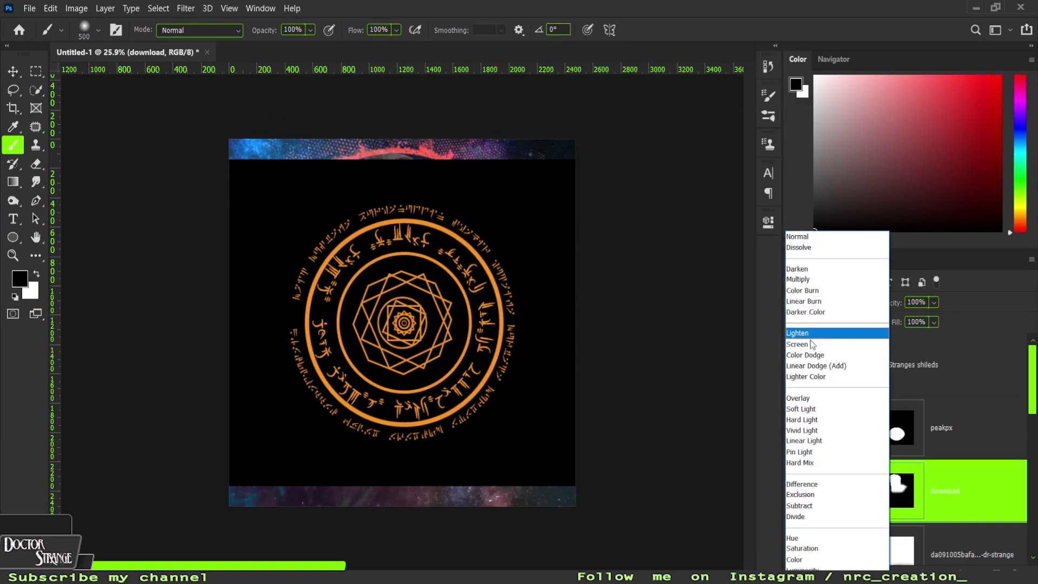
pyautogui.press('Escape')
pyautogui.click(803, 303)
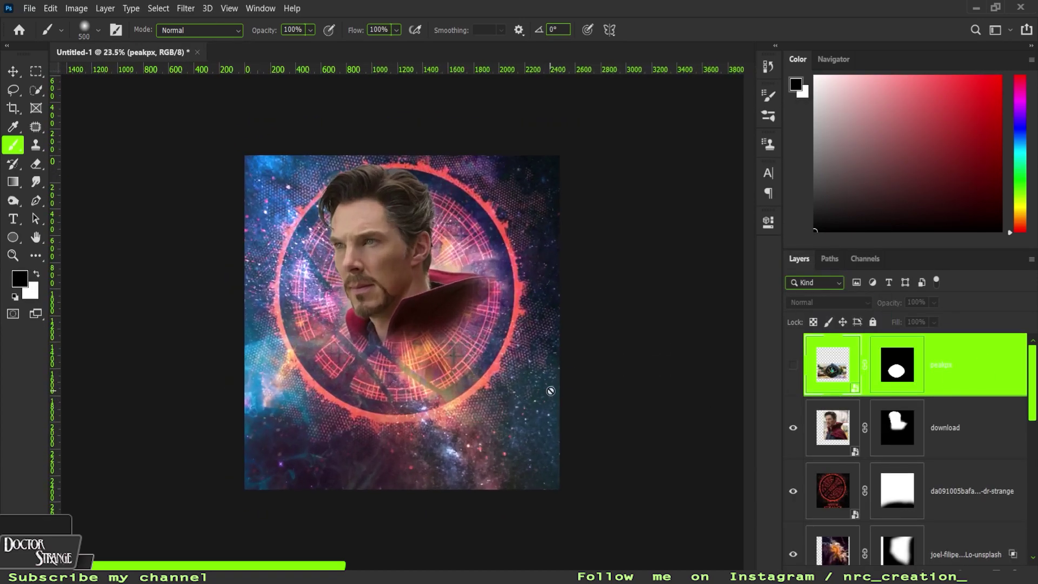
pyautogui.click(979, 491)
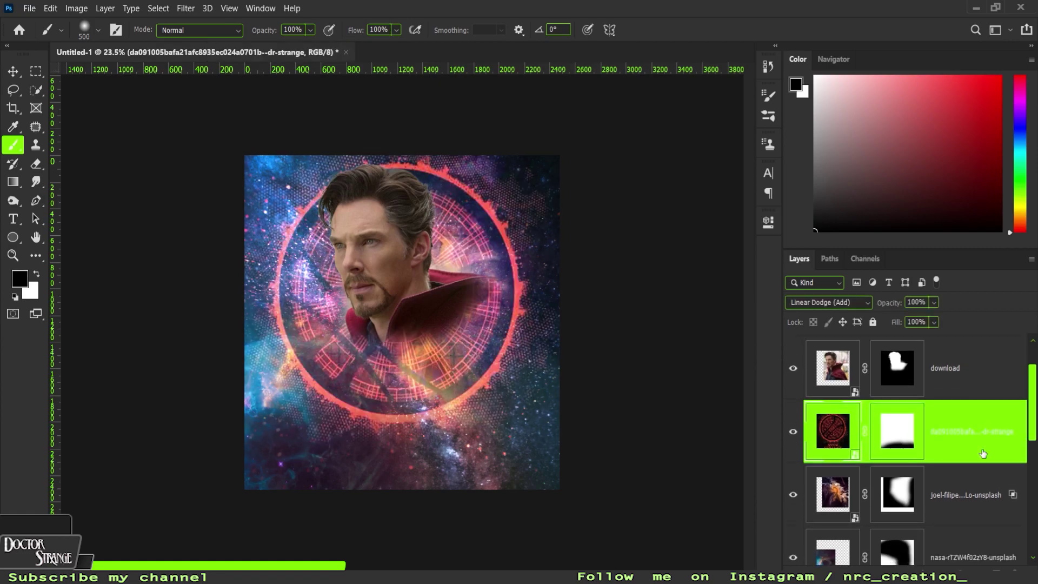
pyautogui.hotkey('ctrl', 'j')
pyautogui.hotkey('alt', '[')
pyautogui.click(185, 8)
pyautogui.click(384, 207)
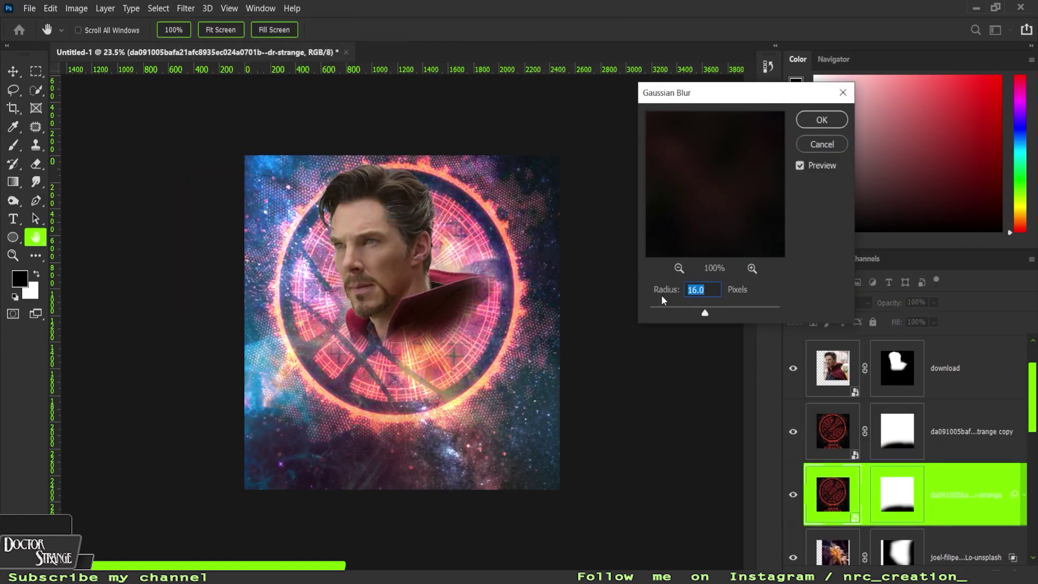
pyautogui.write('10')
pyautogui.press('BackSpace')
pyautogui.press('Return')
# - Set the blurred mandala copy to 75% opacity and show the amulet layer
pyautogui.press('b')
pyautogui.click(919, 302)
pyautogui.write('75')
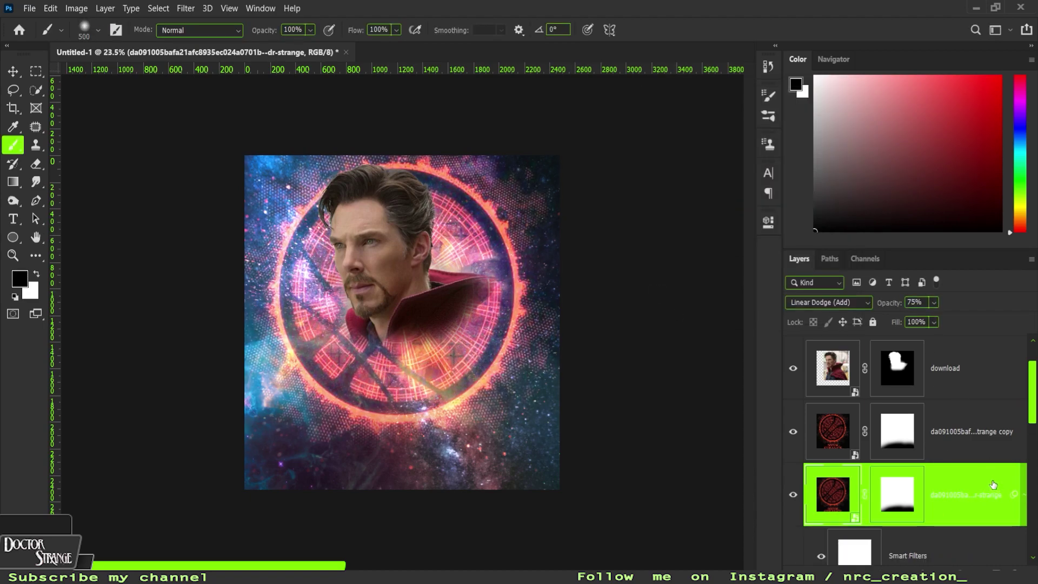
pyautogui.click(827, 302)
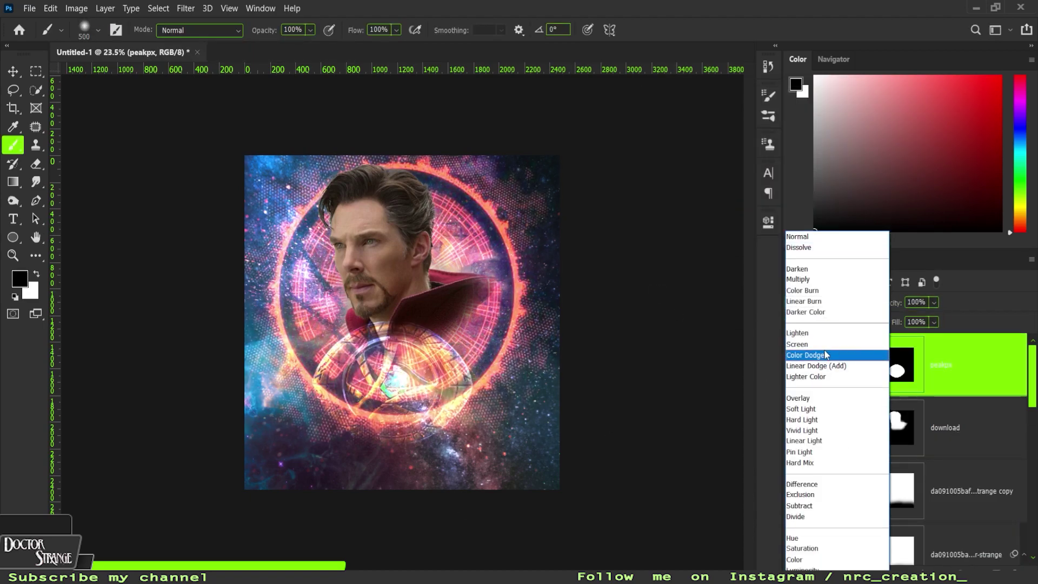
# - Resize the amulet and move it down onto the chest
pyautogui.click(824, 239)
pyautogui.hotkey('ctrl', 't')
pyautogui.moveTo(557, 487); pyautogui.dragTo(599, 498)
pyautogui.moveTo(411, 379); pyautogui.dragTo(459, 408)
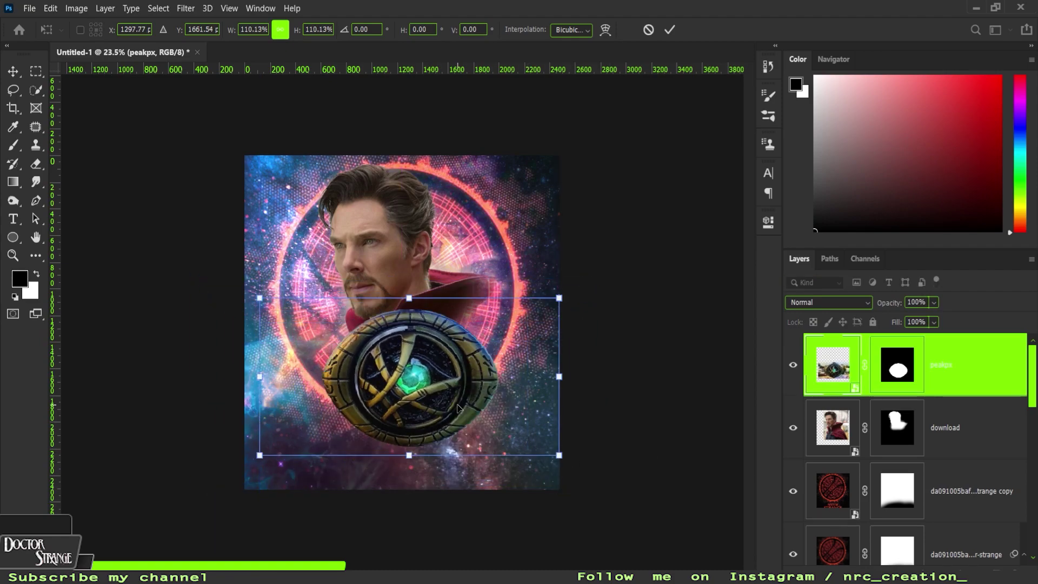
pyautogui.press('Return')
pyautogui.hotkey('ctrl', 't')
pyautogui.press('Return')
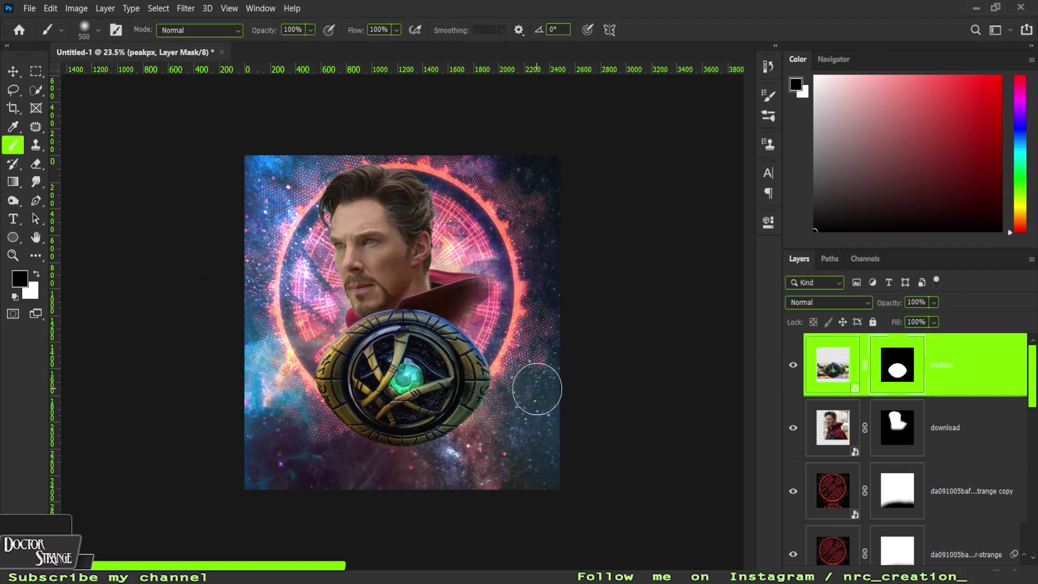
pyautogui.scroll(3, 537, 389)
pyautogui.hotkey('ctrl', 'z')
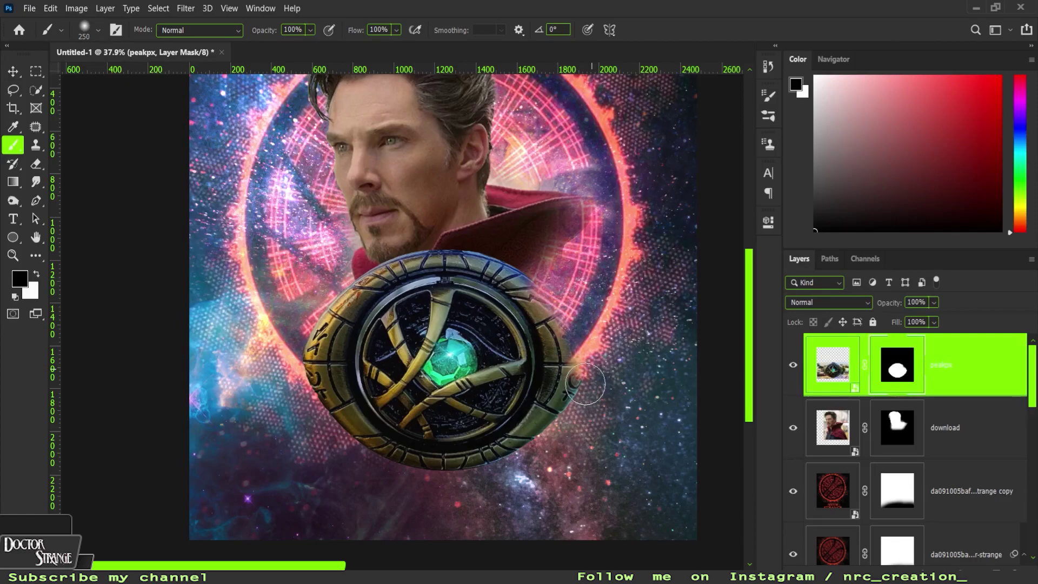
# - Fade the amulet's lower-right rim into the galaxy and add a new empty layer
pyautogui.moveTo(586, 384); pyautogui.dragTo(313, 432)
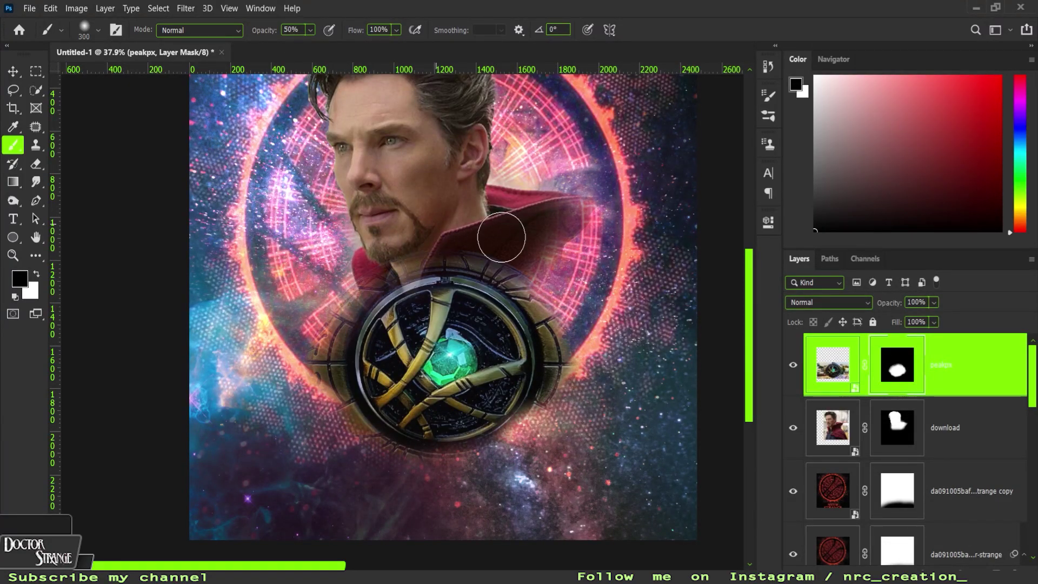
pyautogui.hotkey('ctrl', '0')
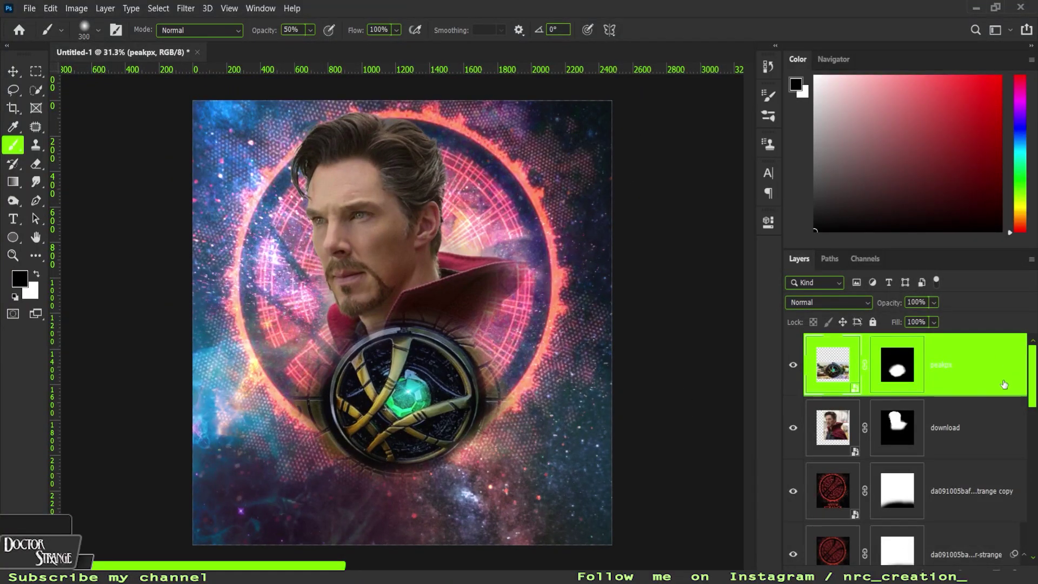
pyautogui.hotkey('ctrl', 't')
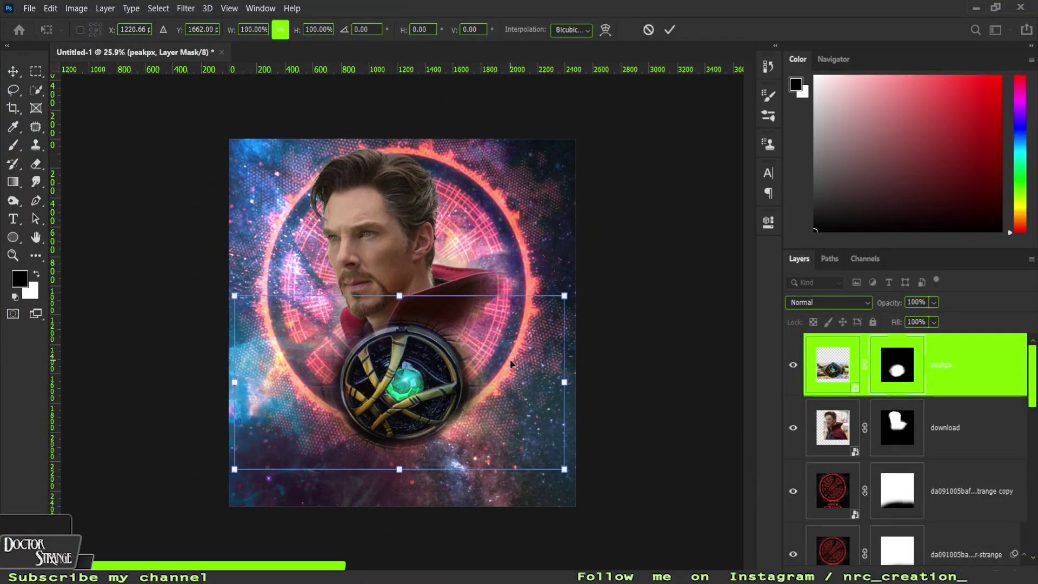
pyautogui.press('Escape')
pyautogui.hotkey('ctrl', 'shift', 'alt', 'n')
pyautogui.scroll(2, 402, 341)
pyautogui.click(829, 302)
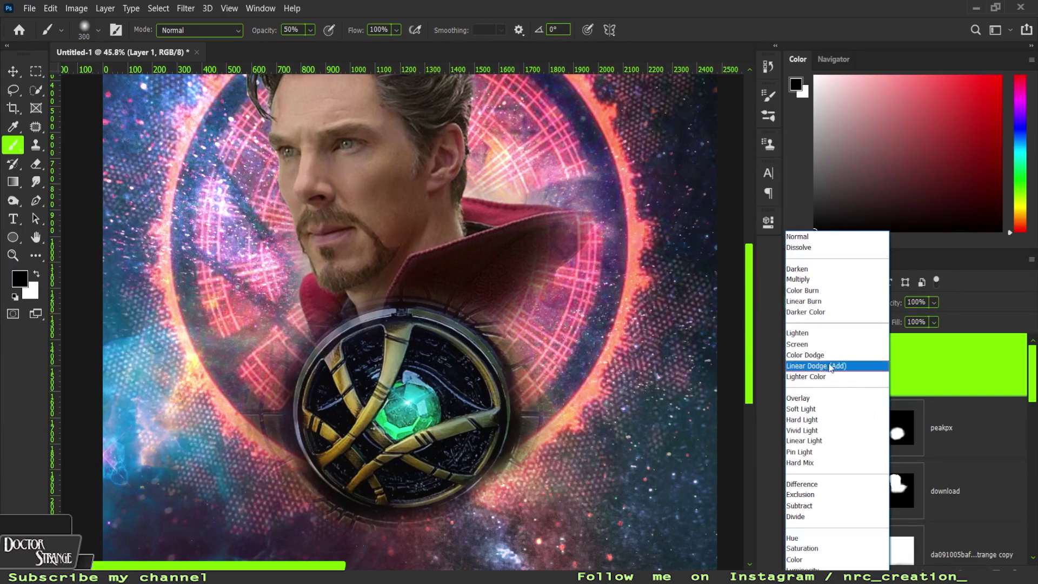
# - Paint gem-sampled green over the amulet on a Color Dodge layer with a large soft brush
pyautogui.click(811, 355)
pyautogui.keyDown('alt'); pyautogui.click(409, 427); pyautogui.keyUp('alt')
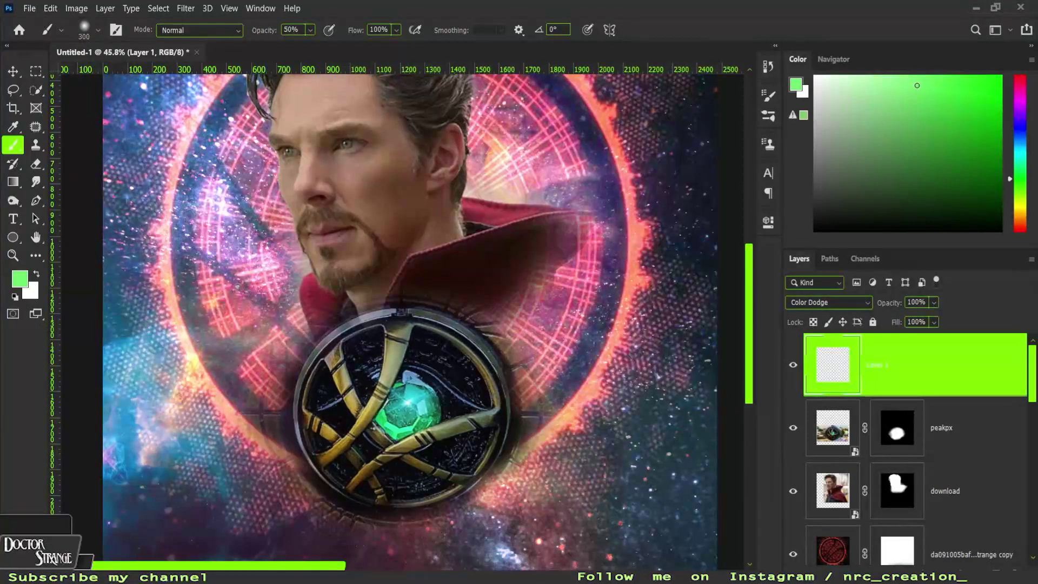
pyautogui.click(793, 115)
pyautogui.scroll(-1, 377, 388)
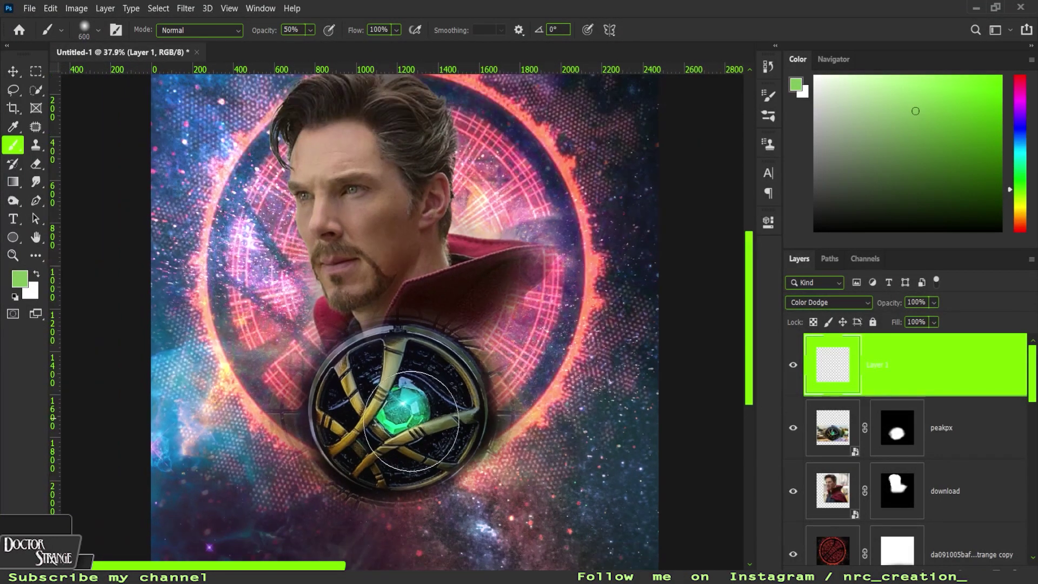
pyautogui.scroll(3, 377, 388)
pyautogui.scroll(-2, 377, 388)
pyautogui.scroll(-1, 377, 388)
pyautogui.press(']')
pyautogui.press(']')
pyautogui.press(']')
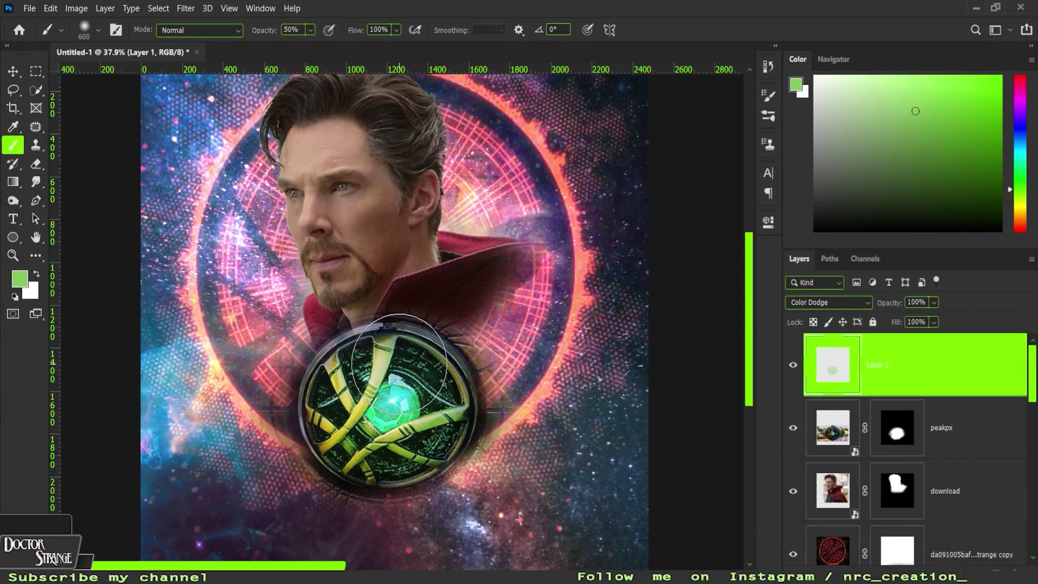
pyautogui.scroll(-2, 377, 388)
pyautogui.hotkey('ctrl', 'z')
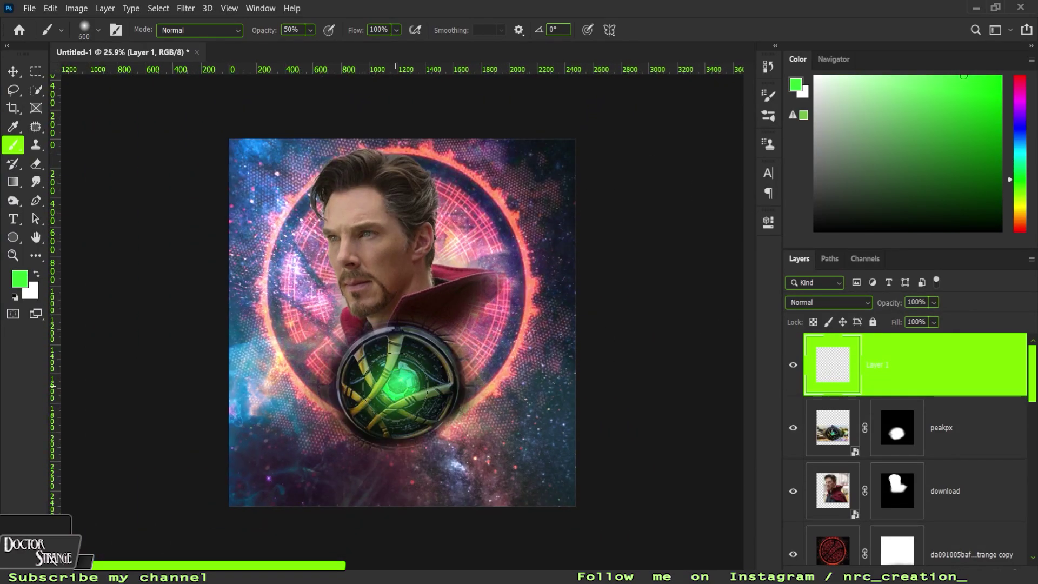
pyautogui.click(829, 302)
pyautogui.click(825, 400)
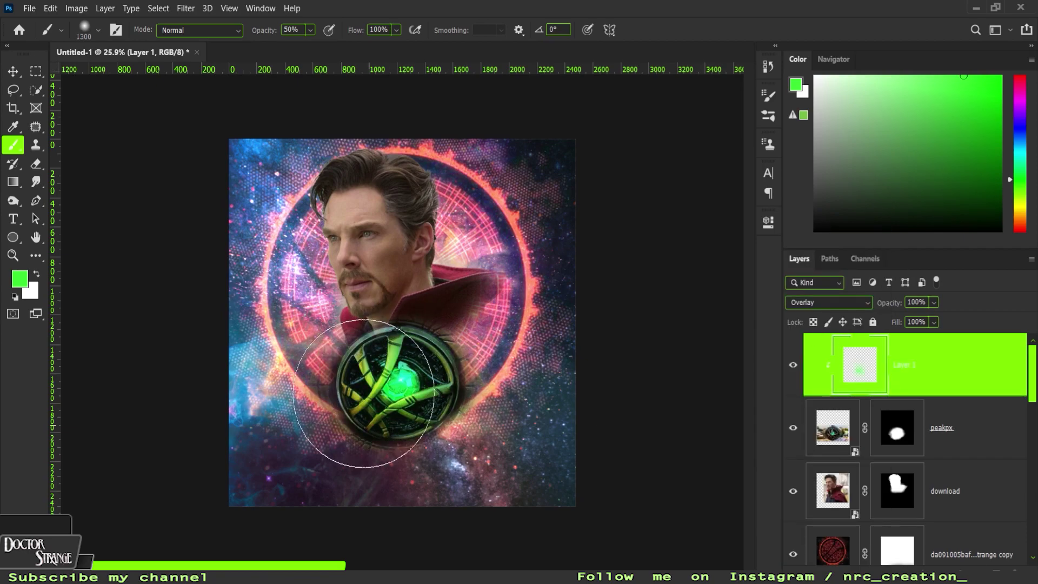
pyautogui.write('50')
# - Add Layer 2 clipped to the amulet and set it to Linear Dodge (Add) for extra glow
pyautogui.hotkey('ctrl', 'shift', 'alt', 'n')
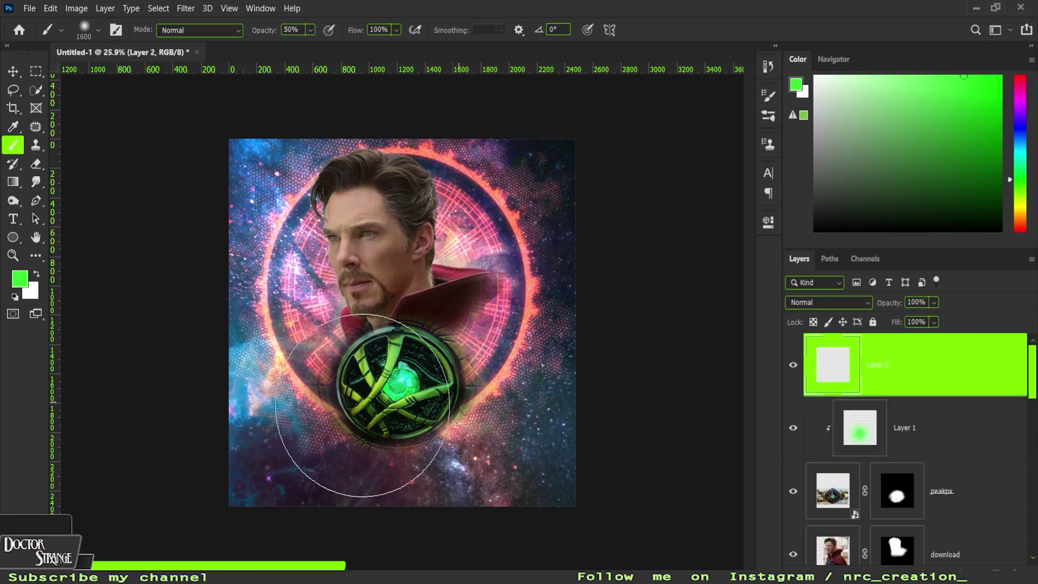
pyautogui.click(828, 302)
pyautogui.click(816, 350)
pyautogui.click(399, 388)
pyautogui.click(827, 303)
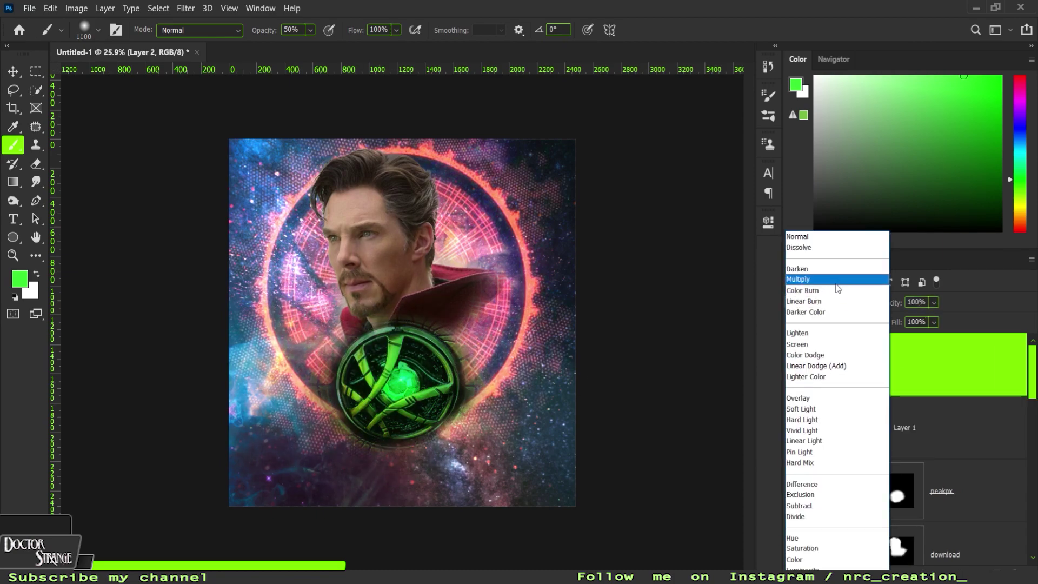
pyautogui.click(824, 345)
pyautogui.scroll(-1, 403, 377)
pyautogui.click(379, 30)
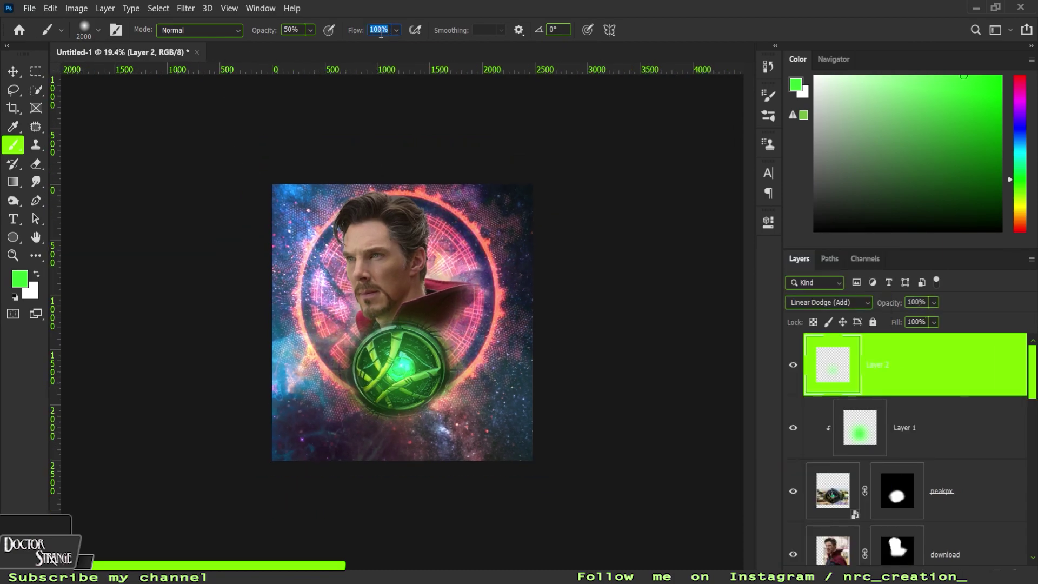
pyautogui.write('50')
pyautogui.scroll(2, 401, 362)
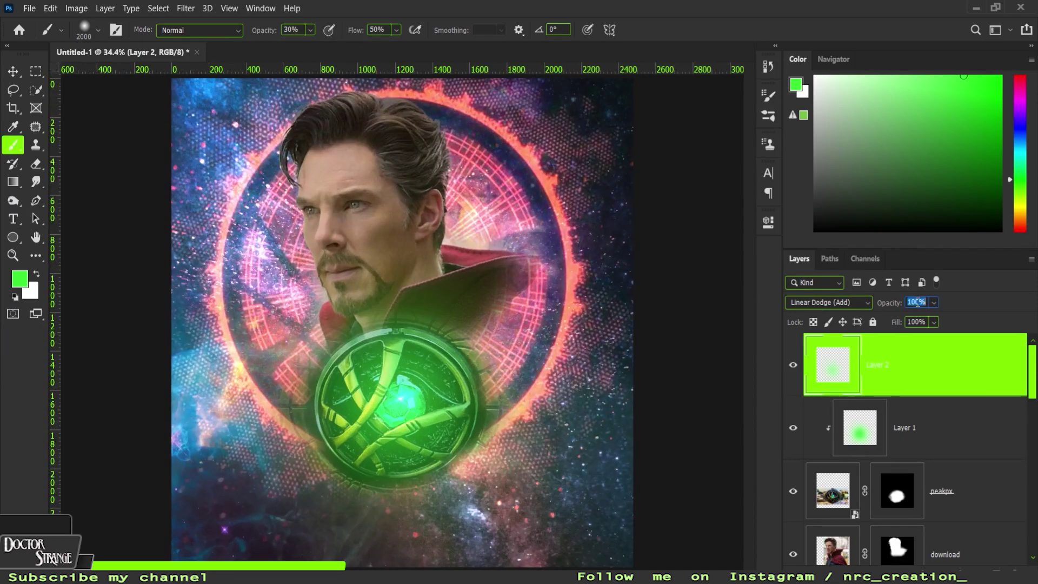
pyautogui.scroll(-3, 993, 388)
pyautogui.click(993, 388)
pyautogui.click(976, 575)
# - Grade the portrait with Color Balance (Midtones −15/0/+39, Highlights +16/0/+15) and Hue/Saturation −11
pyautogui.click(952, 447)
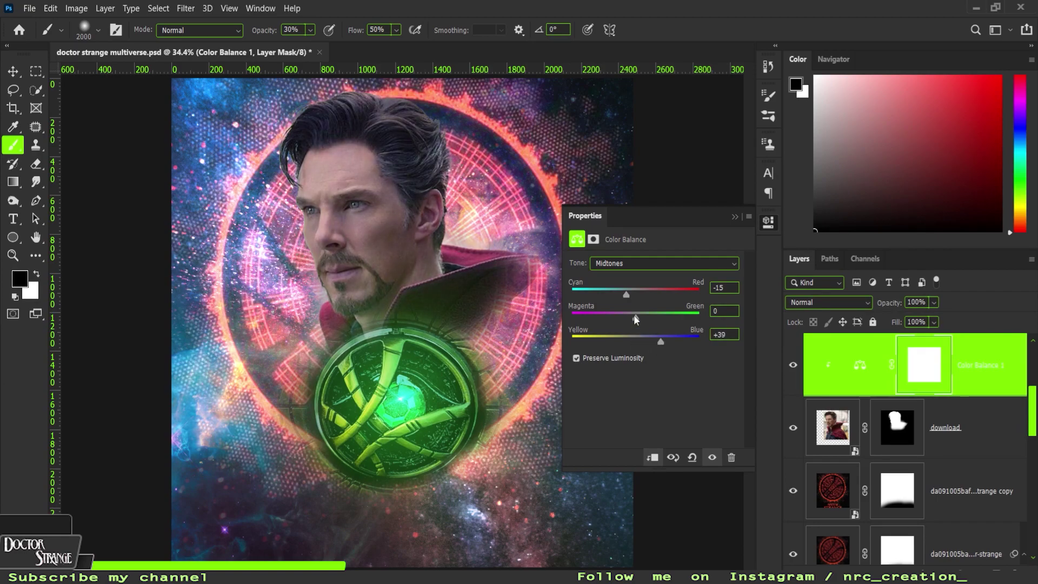
pyautogui.press('Down')
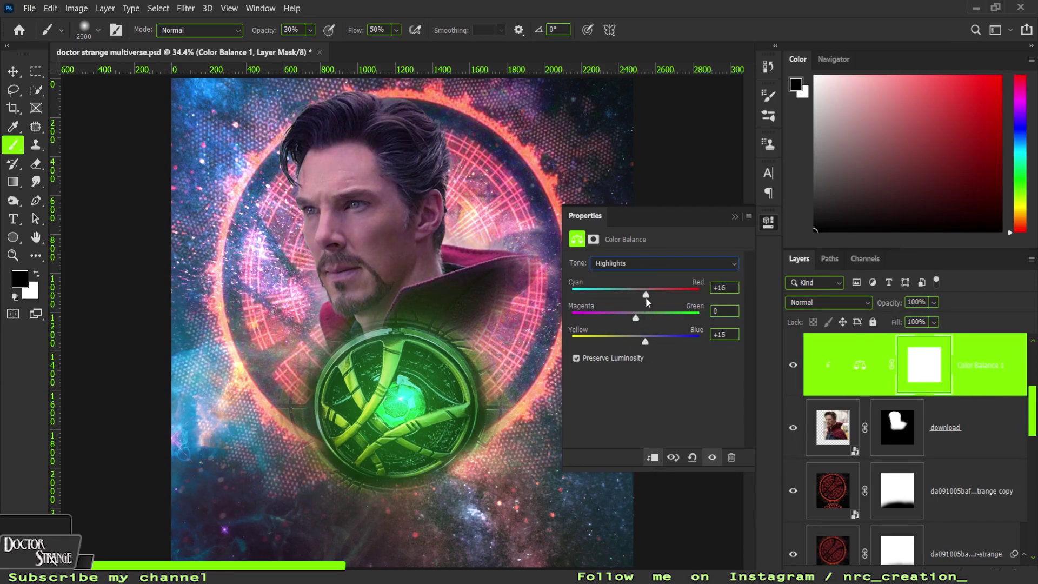
pyautogui.press('Up')
pyautogui.press('Up')
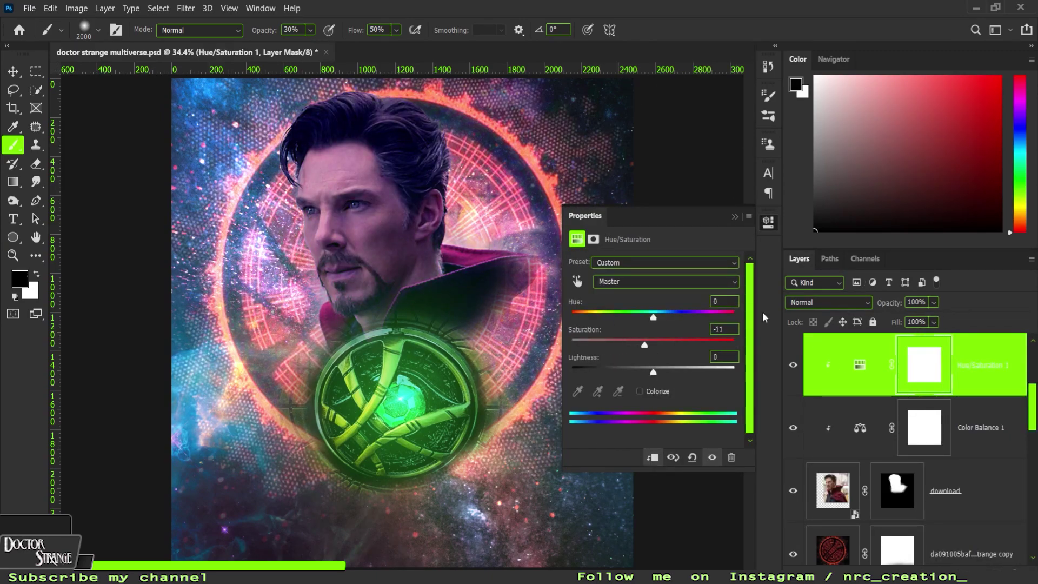
pyautogui.click(735, 217)
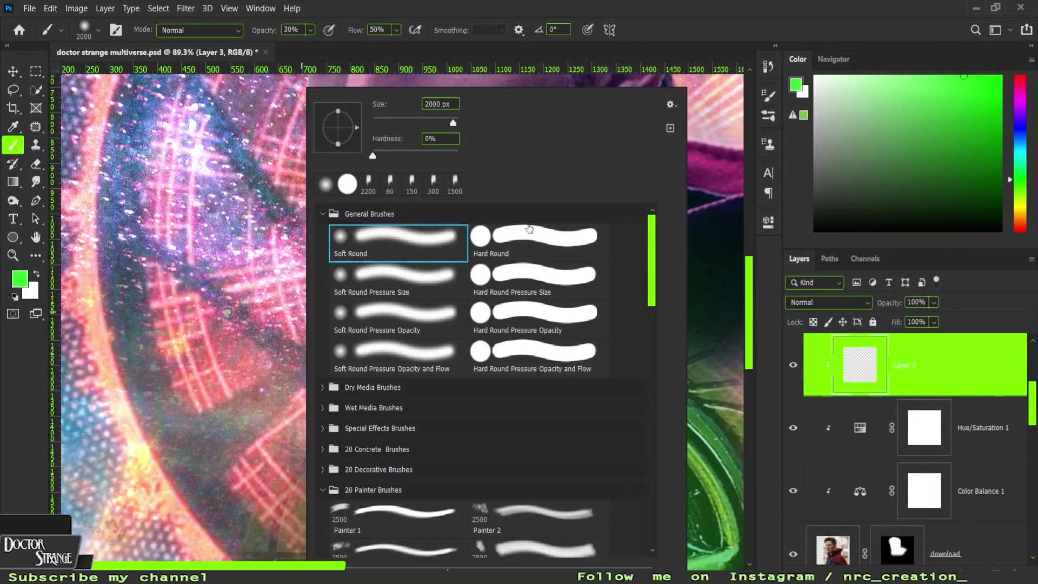
# - Set Layer 3 to Color Dodge and paint a fine green line along the jaw
pyautogui.doubleClick(530, 228)
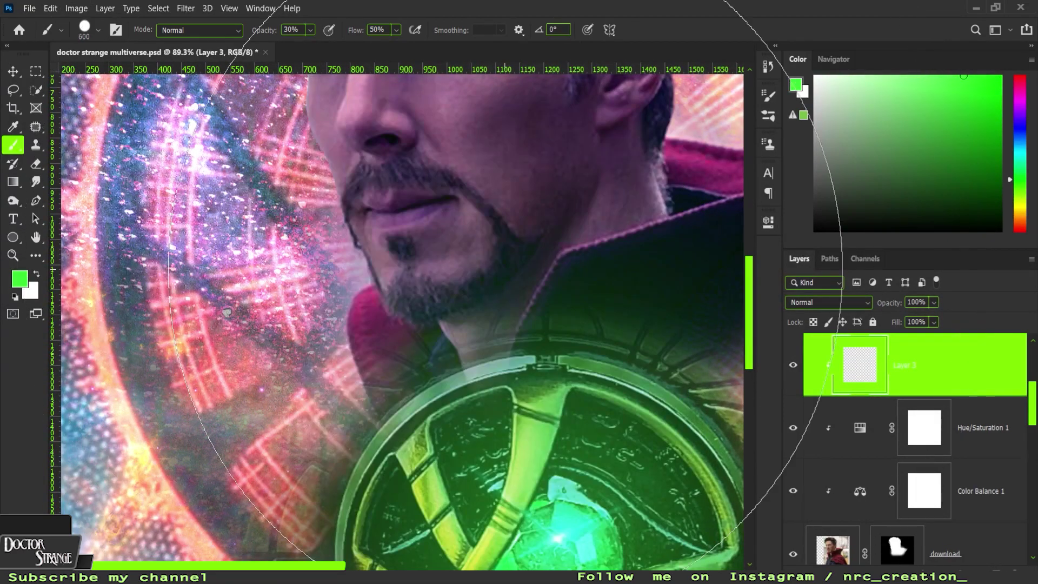
pyautogui.scroll(3, 472, 253)
pyautogui.press('[')
pyautogui.press('[')
pyautogui.press('[')
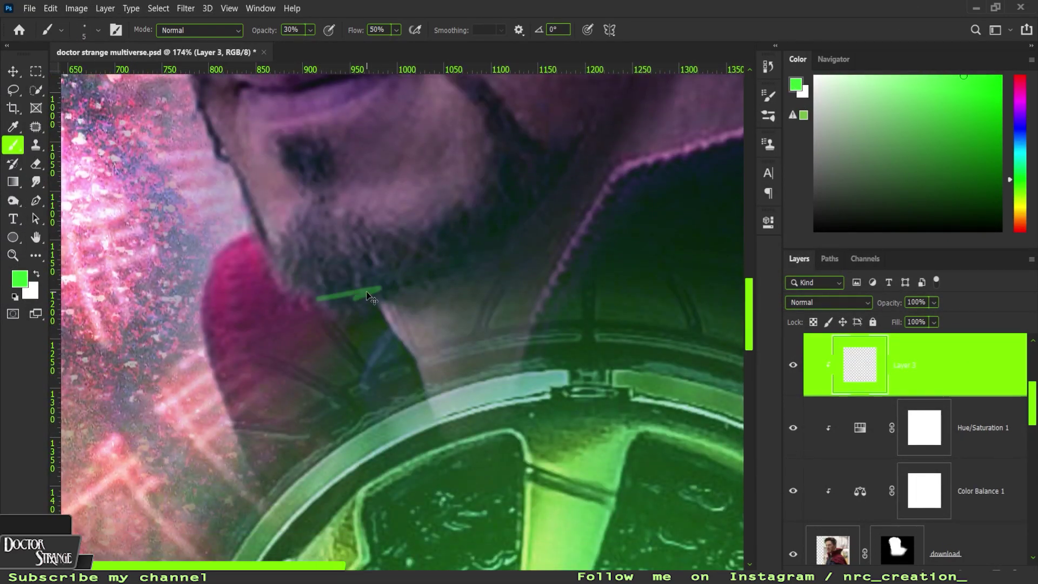
pyautogui.rightClick(372, 296)
pyautogui.press('Escape')
pyautogui.click(828, 302)
pyautogui.click(811, 474)
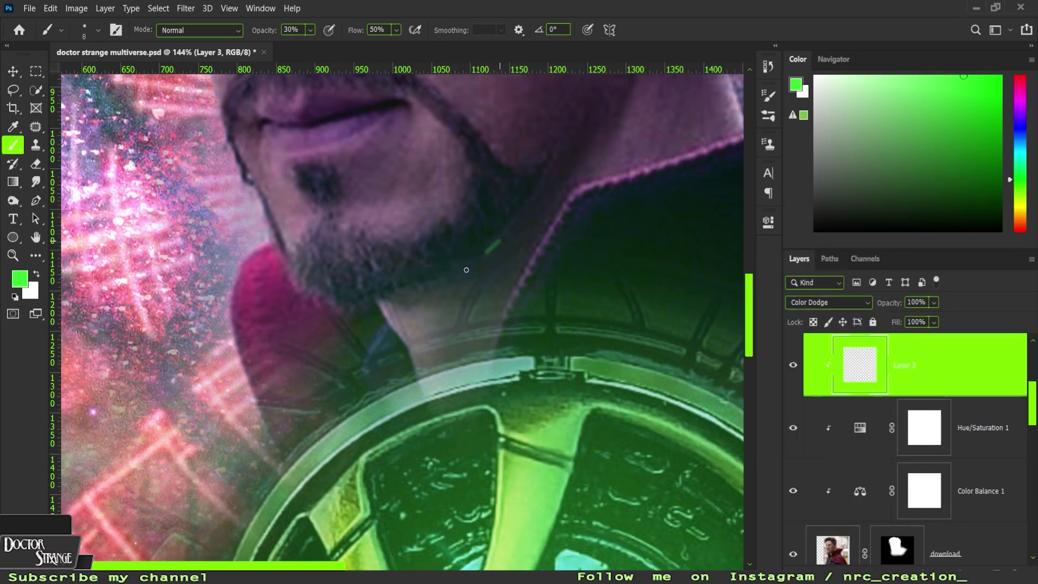
pyautogui.scroll(2, 487, 224)
pyautogui.moveTo(533, 175); pyautogui.dragTo(484, 247)
pyautogui.moveTo(536, 170)
pyautogui.mouseDown()
pyautogui.moveTo(433, 306)
pyautogui.moveTo(242, 314)
pyautogui.mouseUp()
# - Raise brush opacity to 88% and fade parts of the jaw glow through its mask
pyautogui.scroll(1, 919, 433)
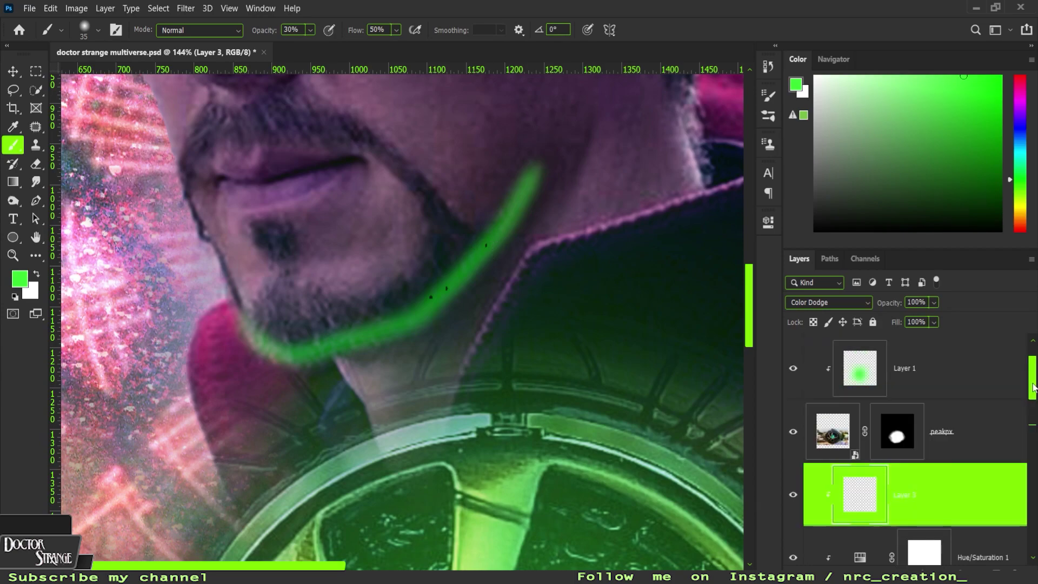
pyautogui.hscroll(-2, 692, 380)
pyautogui.scroll(1, 691, 380)
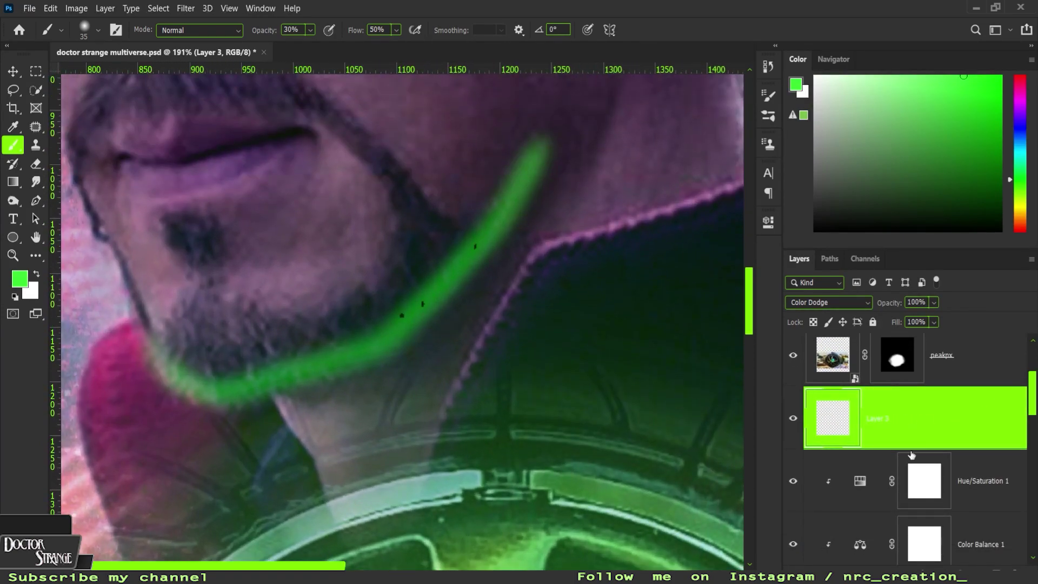
pyautogui.scroll(2, 667, 316)
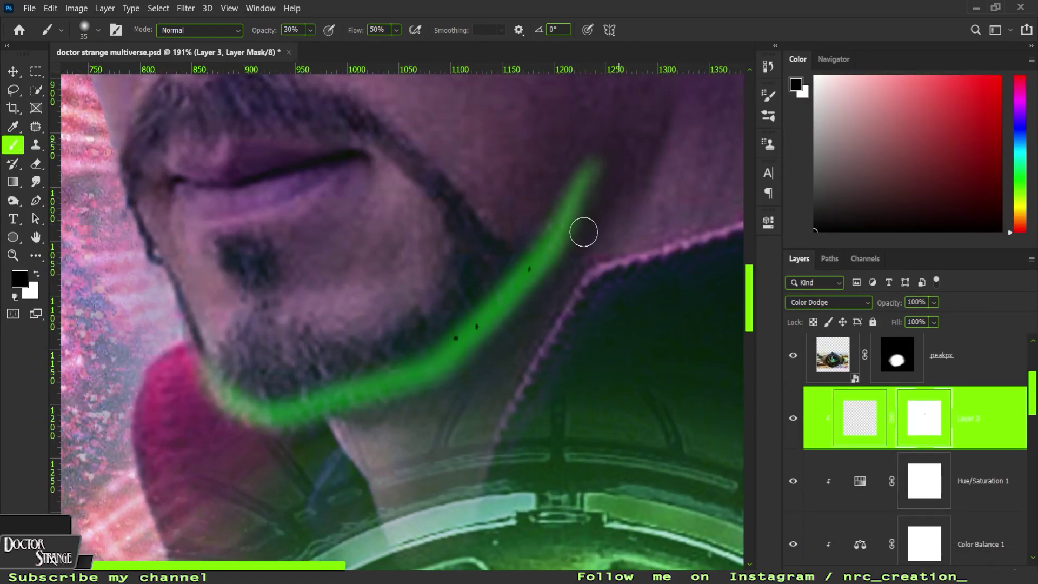
pyautogui.moveTo(265, 30); pyautogui.dragTo(351, 33)
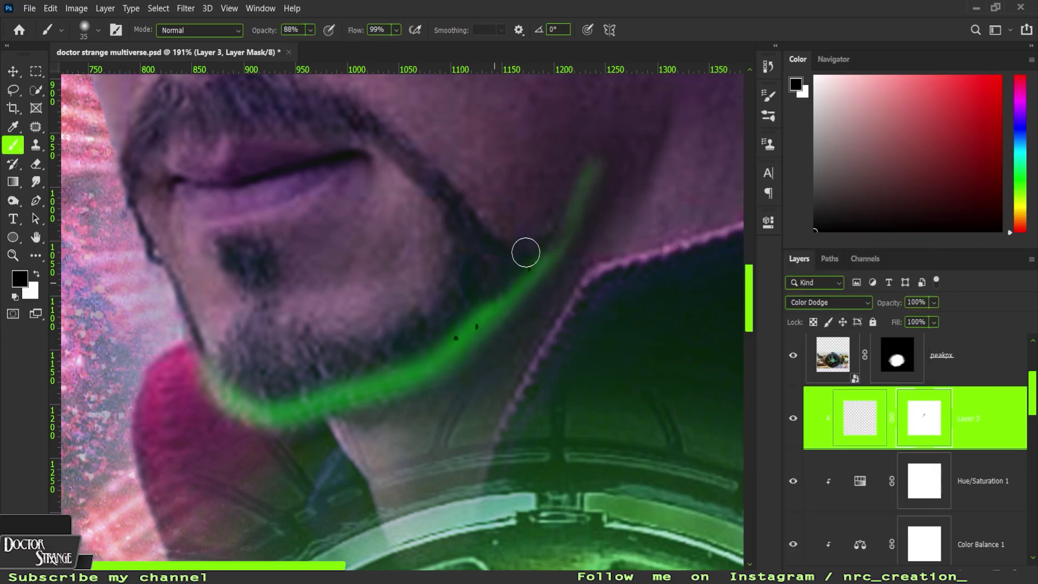
pyautogui.moveTo(239, 391)
pyautogui.mouseDown()
pyautogui.moveTo(359, 377)
pyautogui.moveTo(597, 203)
pyautogui.mouseUp()
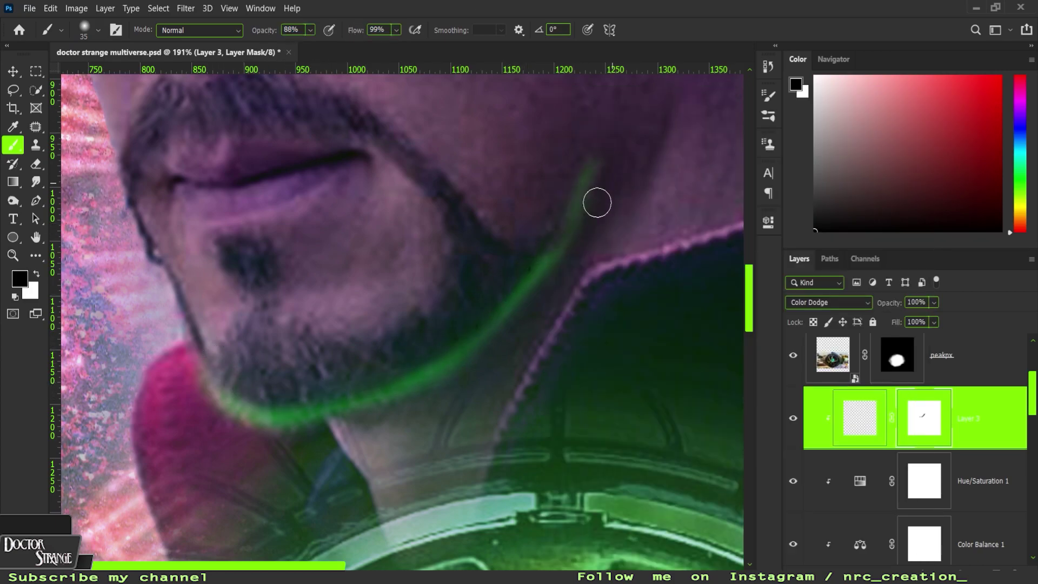
# - Zoom out to check the glow, then refine its mask with a slightly larger brush
pyautogui.hotkey('ctrl', '0')
pyautogui.scroll(3, 423, 285)
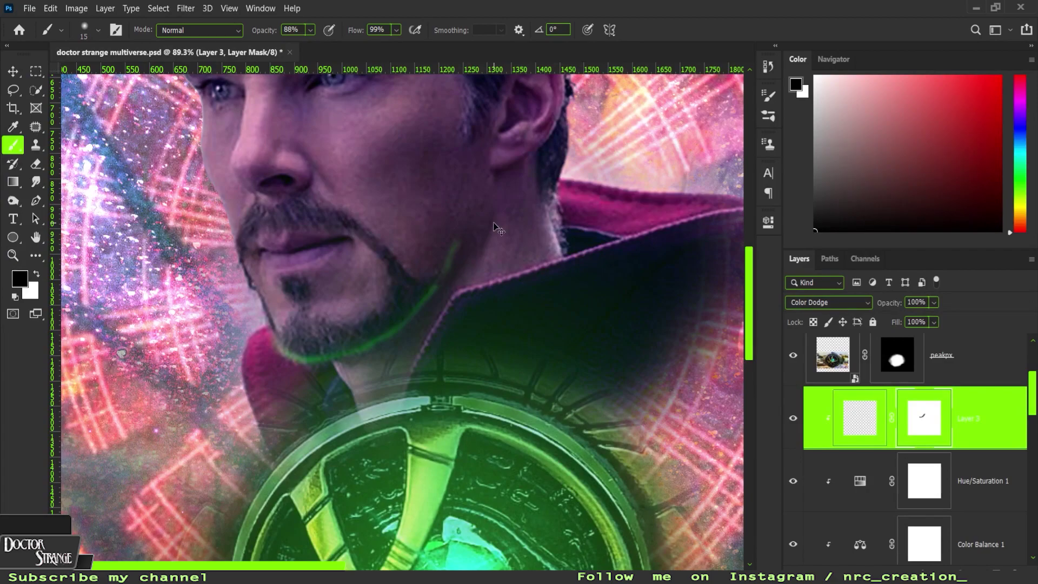
pyautogui.hotkey('ctrl', '2')
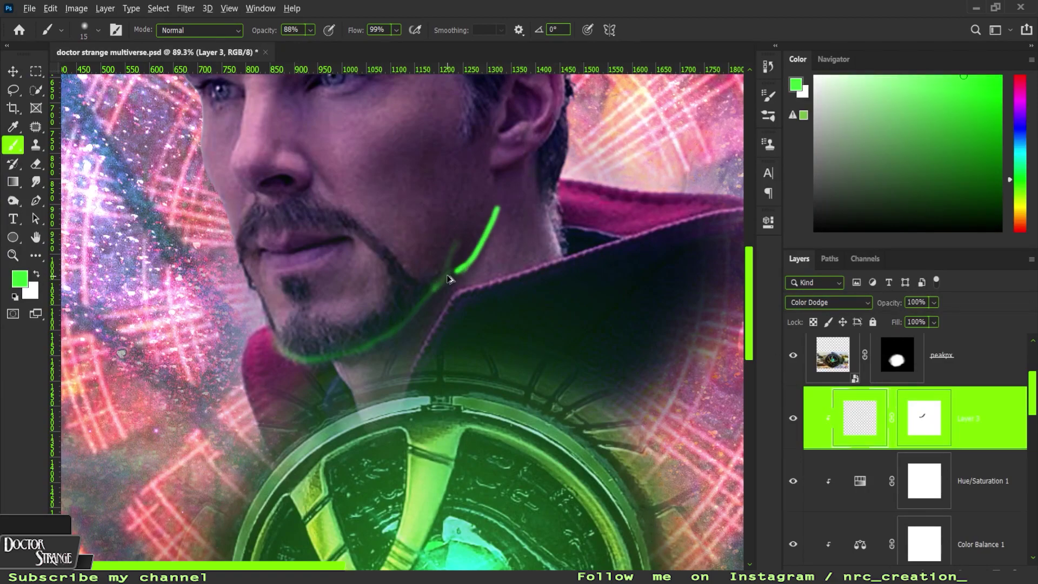
pyautogui.scroll(3, 448, 278)
pyautogui.click(935, 446)
pyautogui.press(']')
pyautogui.hscroll(1, 546, 238)
pyautogui.scroll(1, 511, 152)
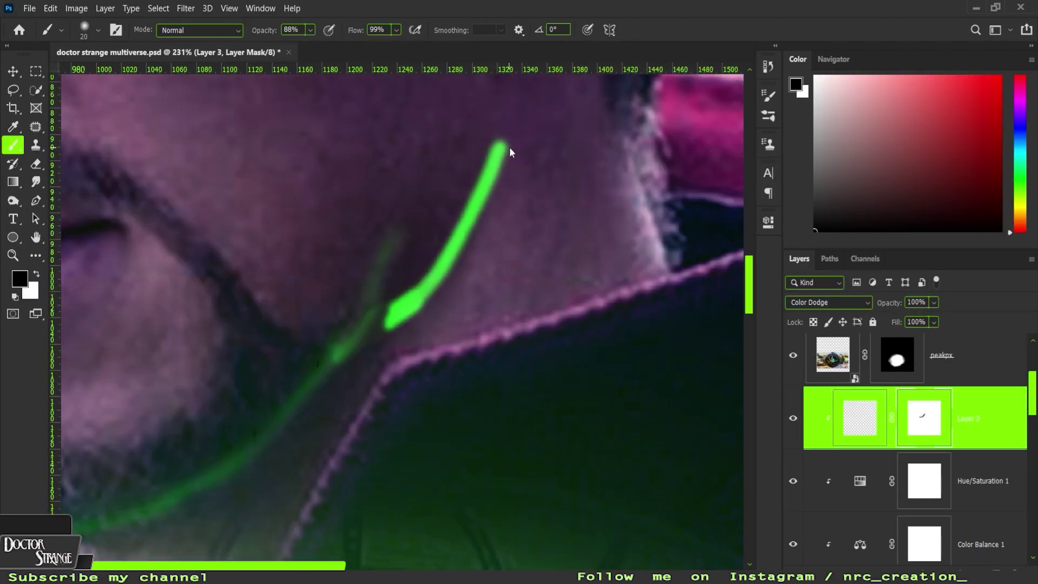
pyautogui.scroll(-3, 464, 202)
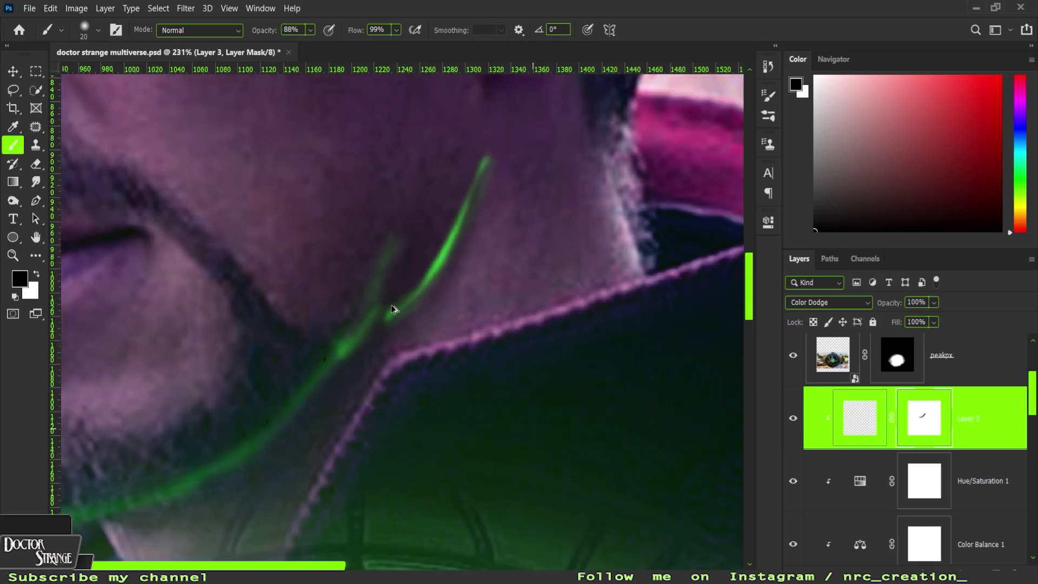
pyautogui.scroll(-3, 389, 301)
pyautogui.scroll(3, 379, 351)
pyautogui.scroll(-2, 316, 275)
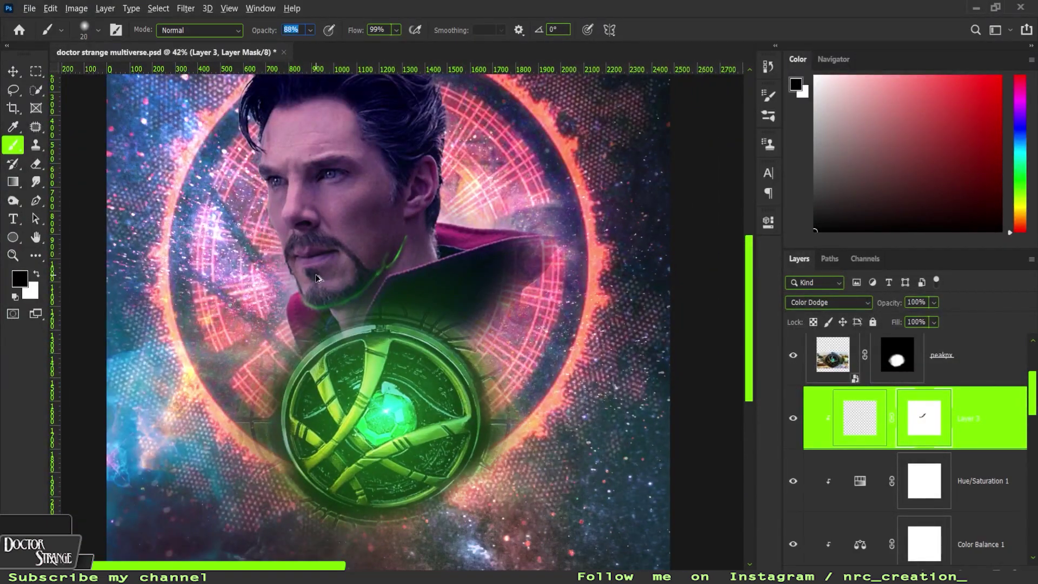
pyautogui.scroll(3, 361, 300)
pyautogui.scroll(3, 399, 335)
# - On a new layer, trace a green line over the nostril and erase it thinner
pyautogui.press('[')
pyautogui.press('[')
pyautogui.press('[')
pyautogui.scroll(3, 269, 345)
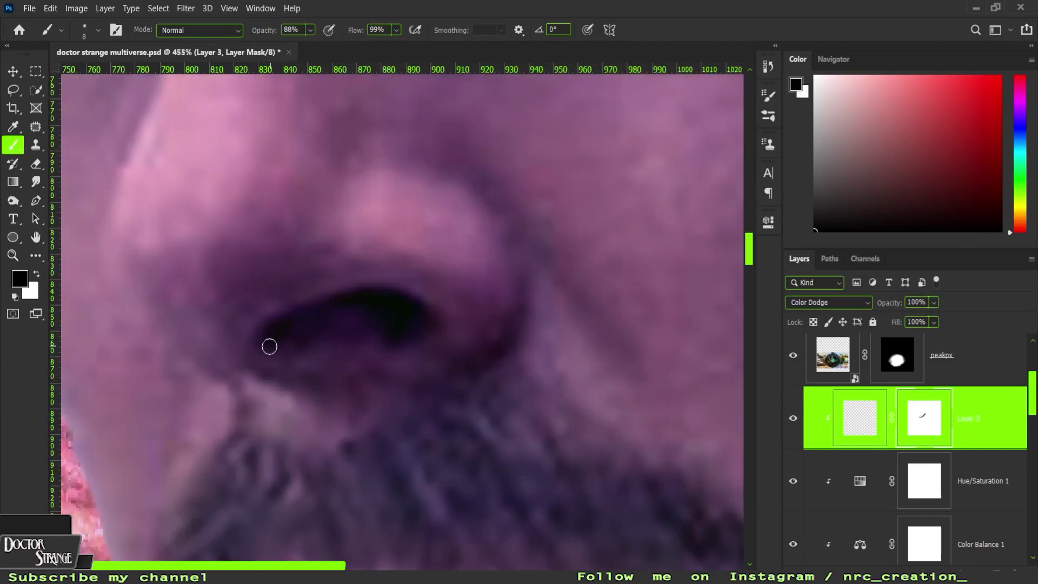
pyautogui.click(860, 418)
pyautogui.click(1004, 563)
pyautogui.moveTo(243, 348)
pyautogui.mouseDown()
pyautogui.moveTo(389, 290)
pyautogui.moveTo(429, 336)
pyautogui.mouseUp()
pyautogui.press('e')
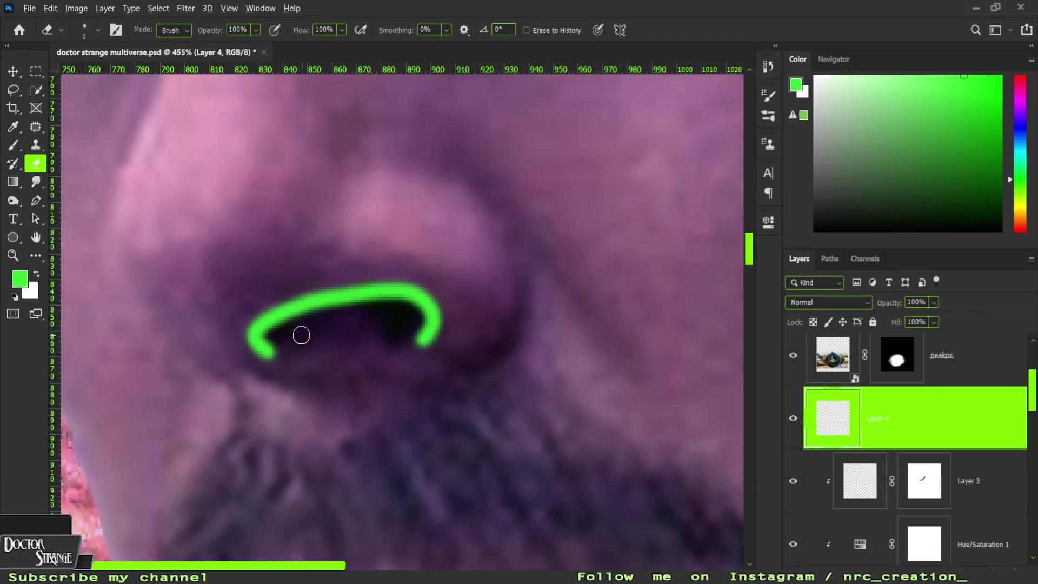
pyautogui.scroll(3, 303, 336)
pyautogui.moveTo(248, 356)
pyautogui.mouseDown()
pyautogui.moveTo(438, 276)
pyautogui.moveTo(581, 346)
pyautogui.mouseUp()
pyautogui.moveTo(189, 330)
pyautogui.mouseDown()
pyautogui.moveTo(436, 220)
pyautogui.moveTo(595, 324)
pyautogui.mouseUp()
pyautogui.scroll(-3, 553, 429)
pyautogui.scroll(-5, 553, 429)
pyautogui.scroll(3, 378, 243)
# - Set the outline layer's blend mode to Linear Dodge (Add)
pyautogui.click(828, 302)
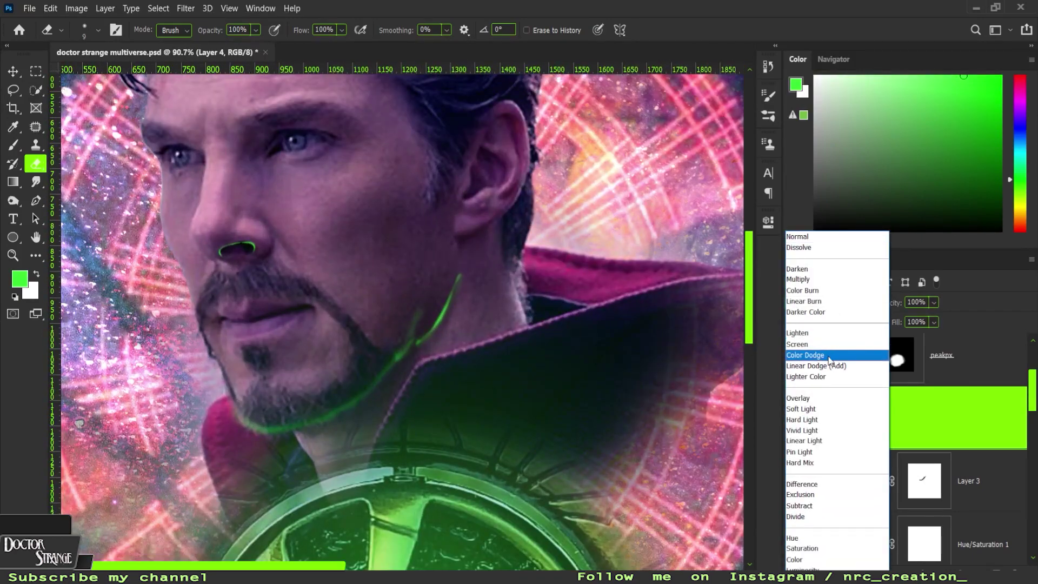
pyautogui.click(831, 346)
pyautogui.click(829, 302)
pyautogui.click(816, 366)
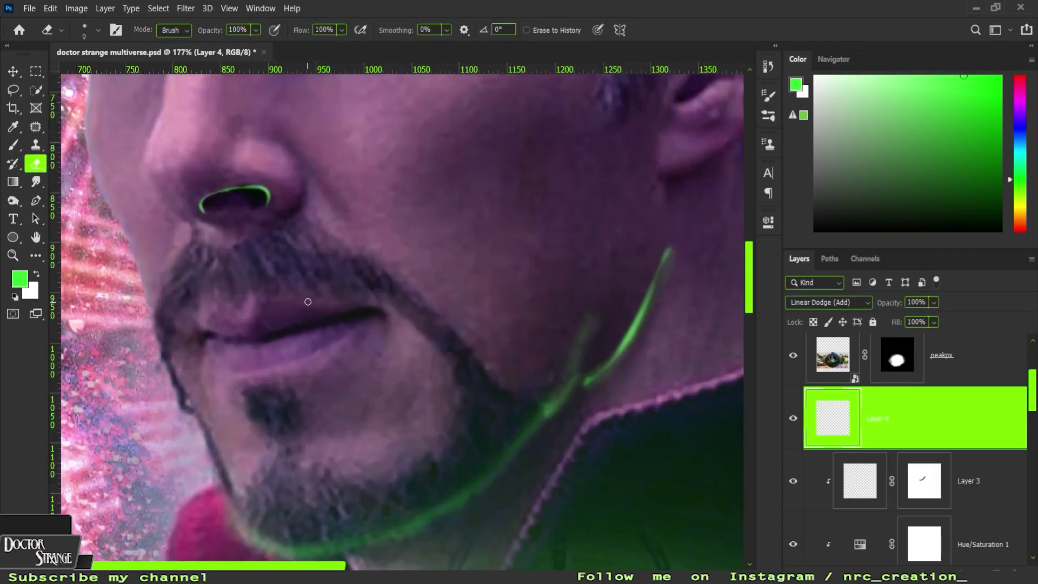
pyautogui.scroll(5, 458, 308)
pyautogui.press('b')
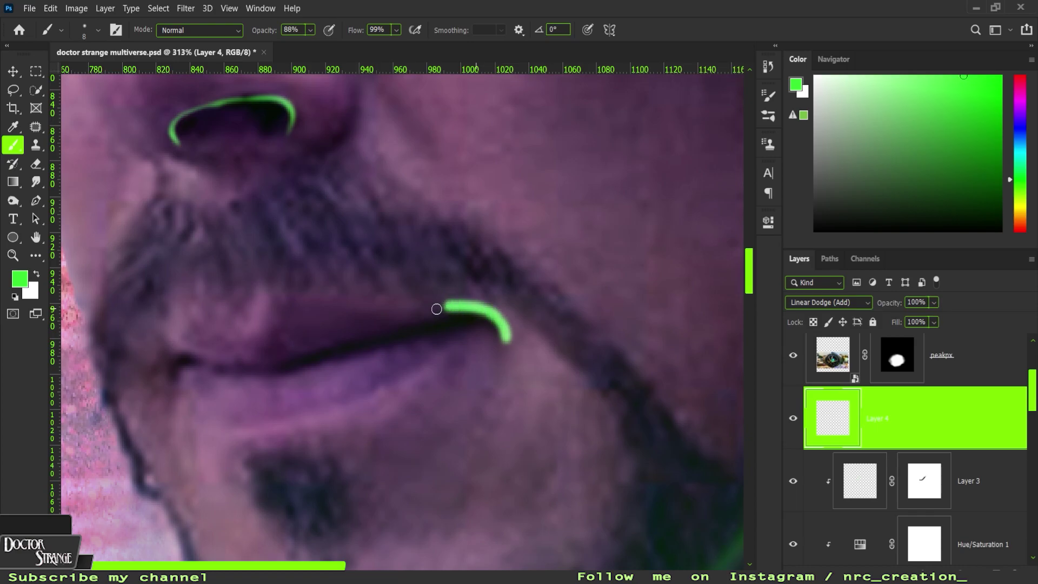
# - Thin the lip line, trace a green line around the ear and jaw, then add Layer 5
pyautogui.scroll(2, 341, 343)
pyautogui.press('e')
pyautogui.moveTo(204, 319); pyautogui.dragTo(567, 290)
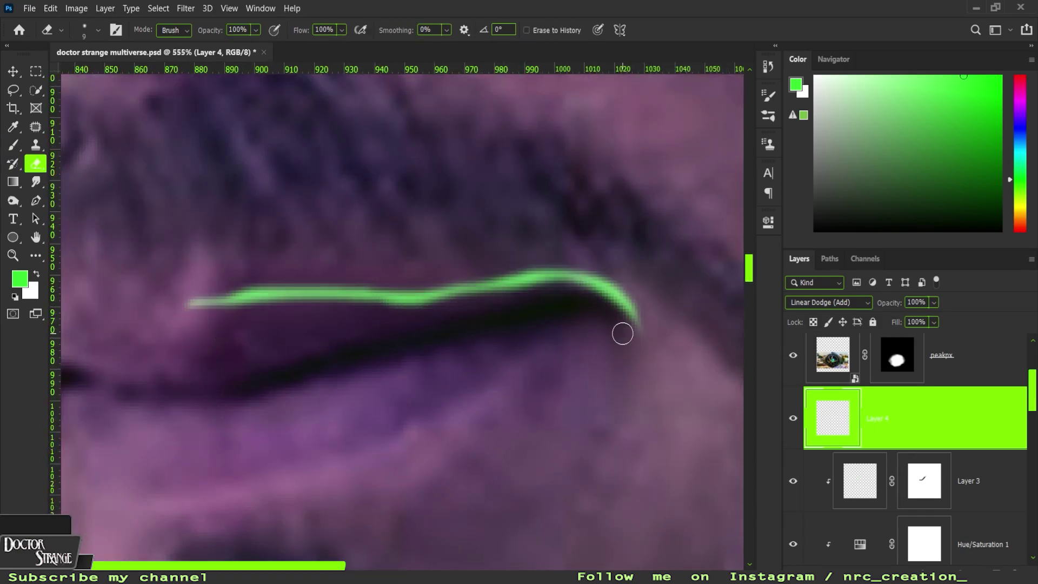
pyautogui.hotkey('ctrl', '0')
pyautogui.scroll(5, 408, 239)
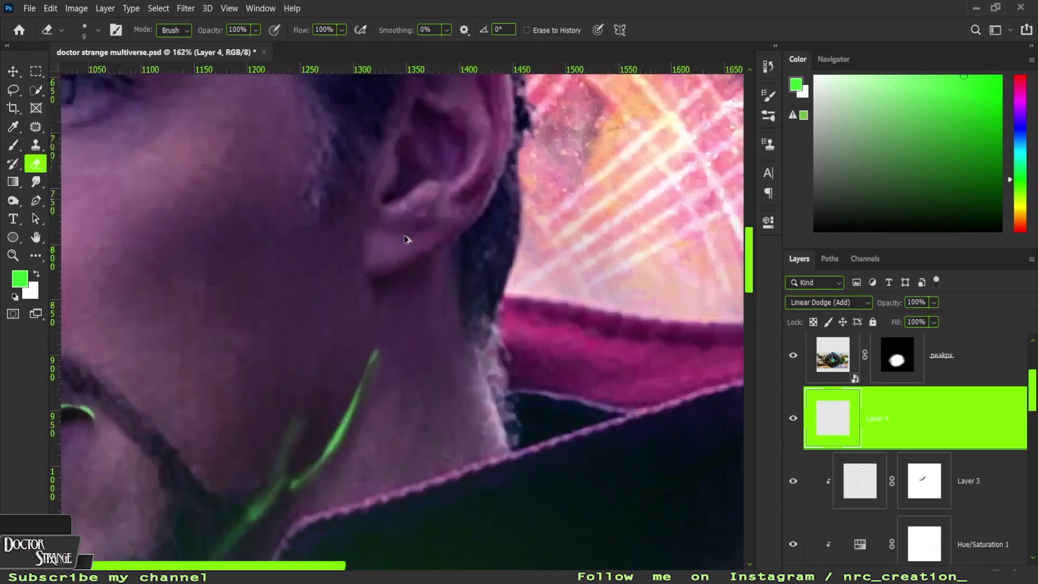
pyautogui.press('b')
pyautogui.moveTo(275, 293); pyautogui.dragTo(230, 274)
pyautogui.scroll(2, 229, 273)
pyautogui.press('e')
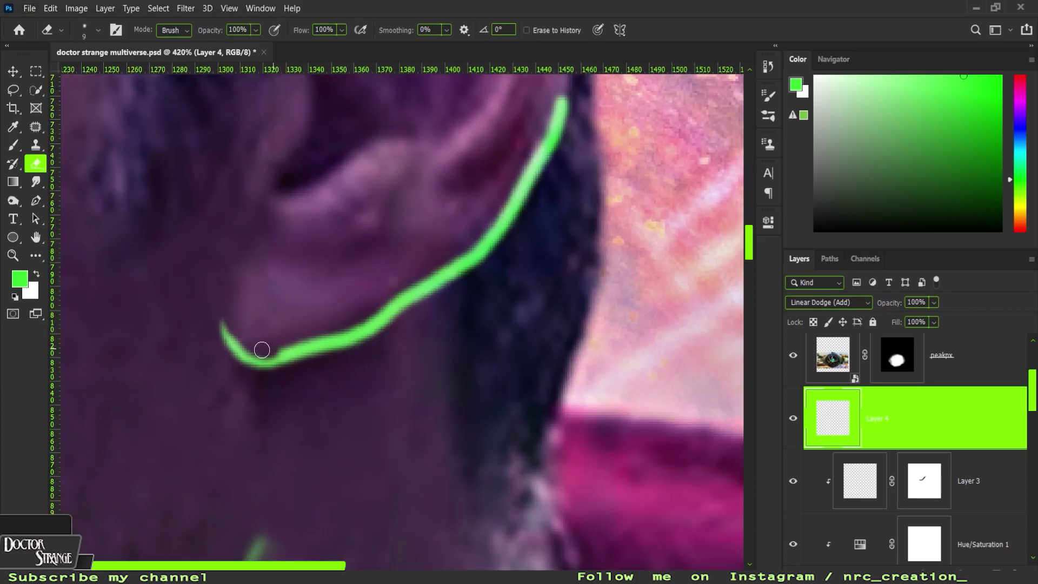
pyautogui.scroll(3, 390, 333)
pyautogui.hscroll(3, 390, 333)
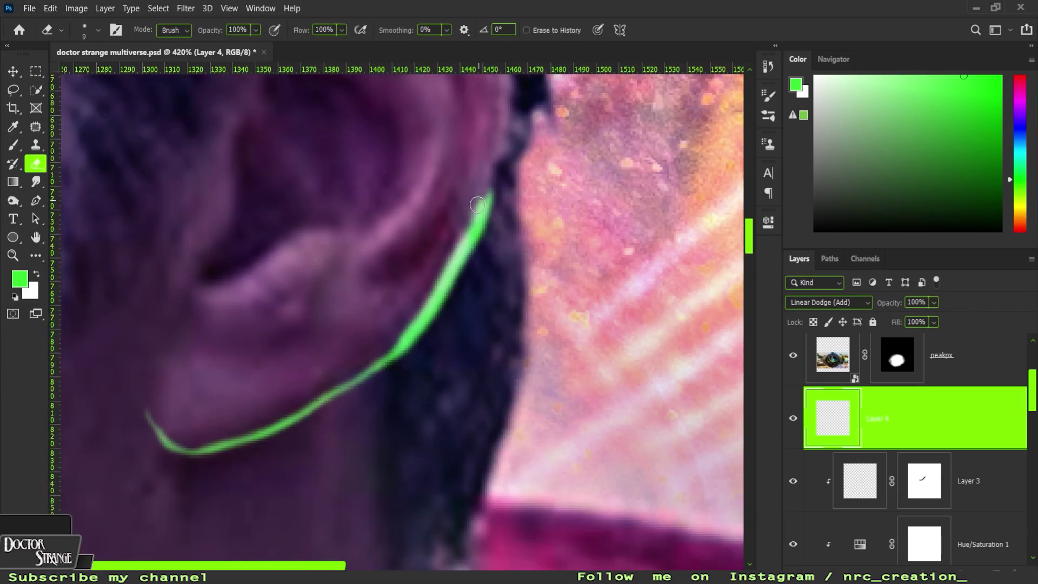
pyautogui.hotkey('ctrl', '0')
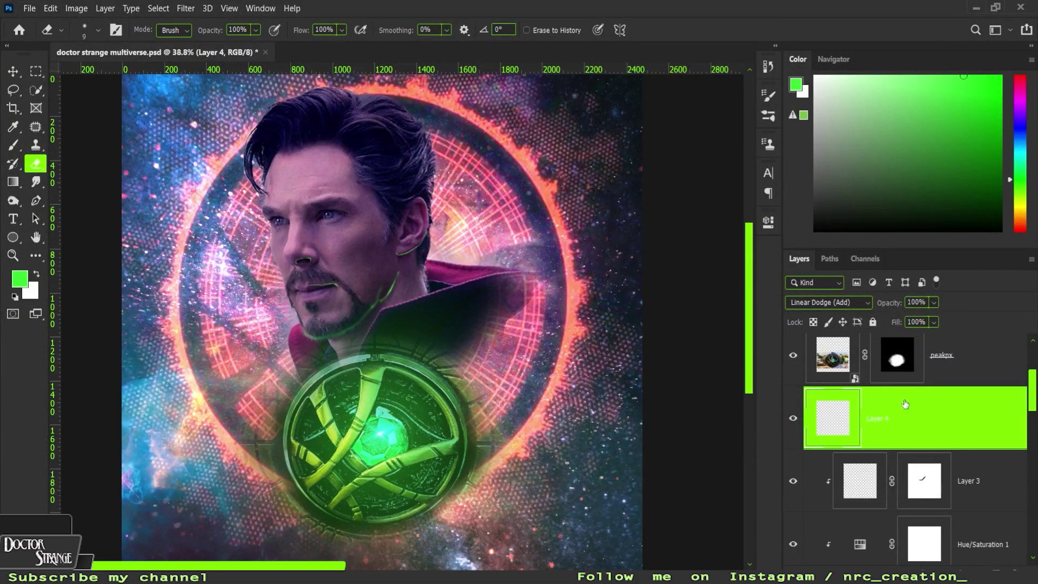
pyautogui.hotkey('ctrl', 'shift', 'alt', 'n')
# - Brush a soft green glow over the jaw and neck on Layer 5 and blend it as Color Dodge
pyautogui.press('b')
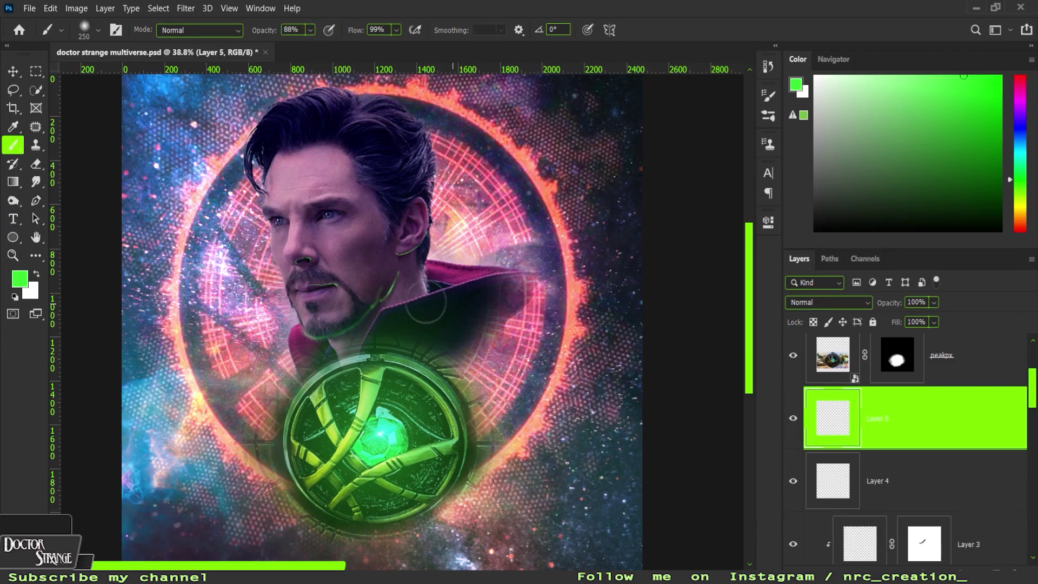
pyautogui.press(']')
pyautogui.press(']')
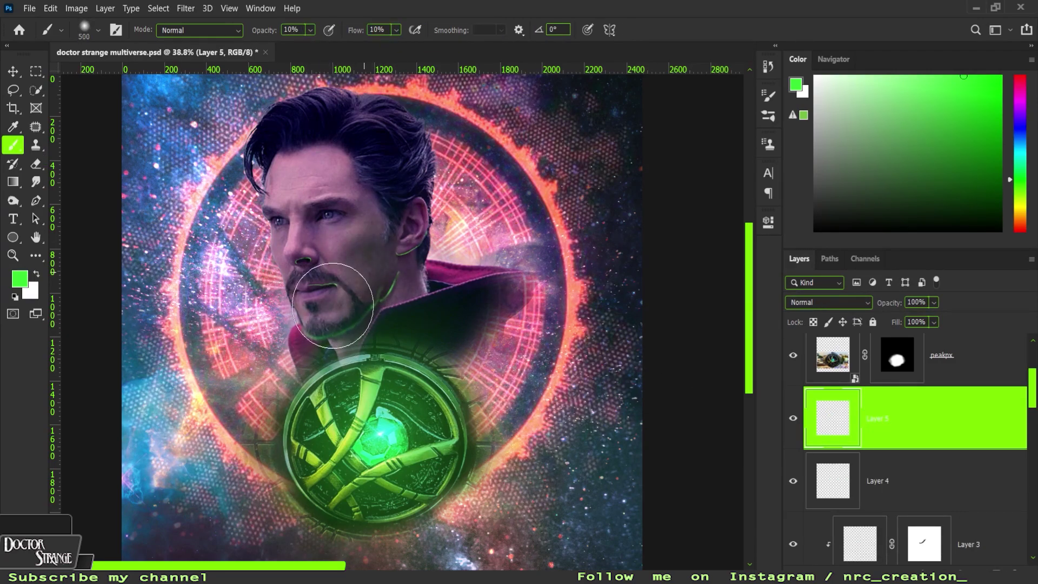
pyautogui.moveTo(355, 291); pyautogui.dragTo(350, 295)
pyautogui.click(827, 303)
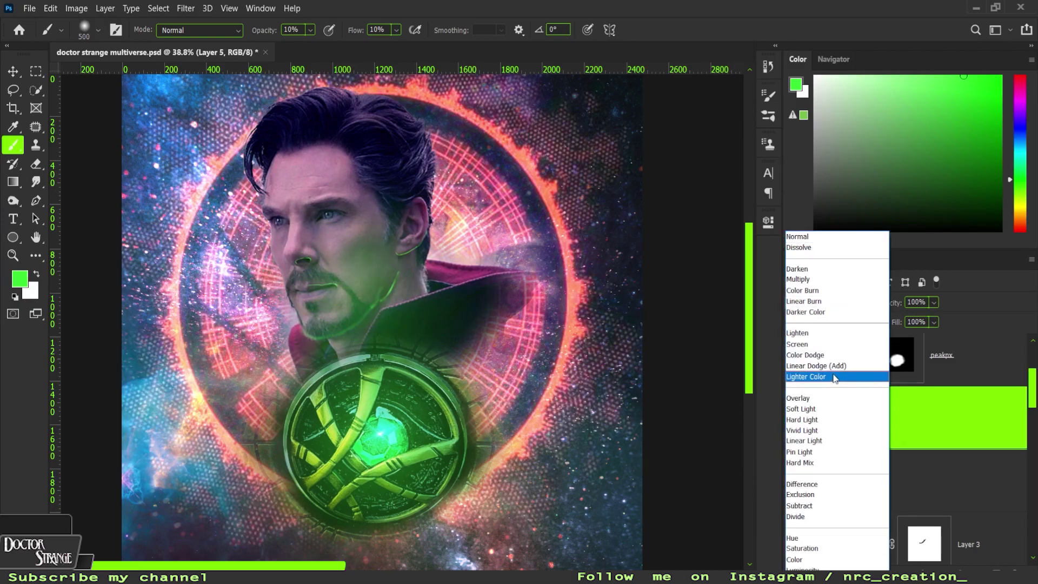
pyautogui.click(837, 355)
# - Adjust the Blend If underlying sliders so the green glow skips the darkest tones
pyautogui.doubleClick(963, 421)
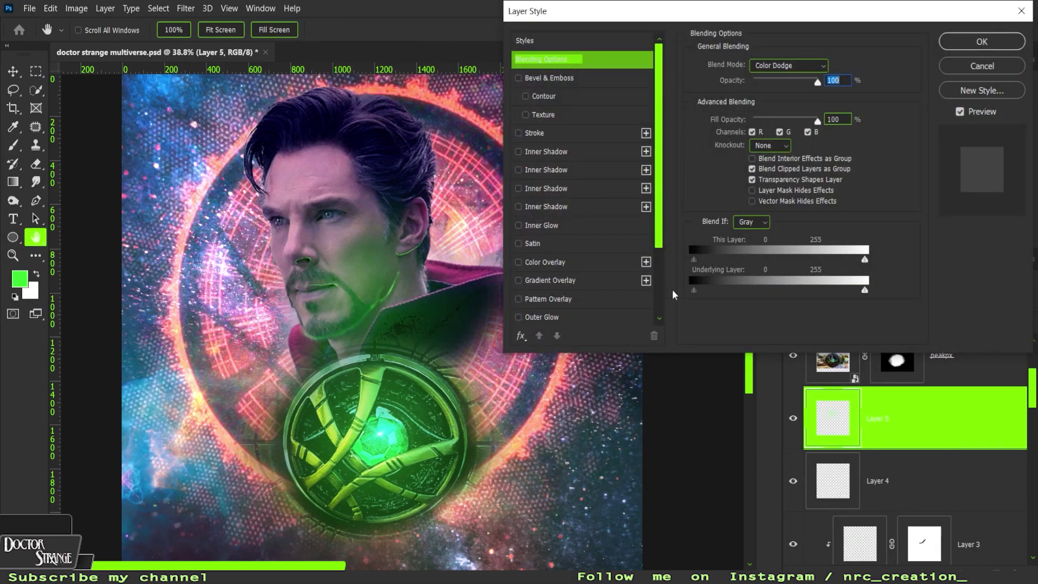
pyautogui.moveTo(692, 291); pyautogui.dragTo(724, 291)
pyautogui.moveTo(864, 290); pyautogui.dragTo(841, 290)
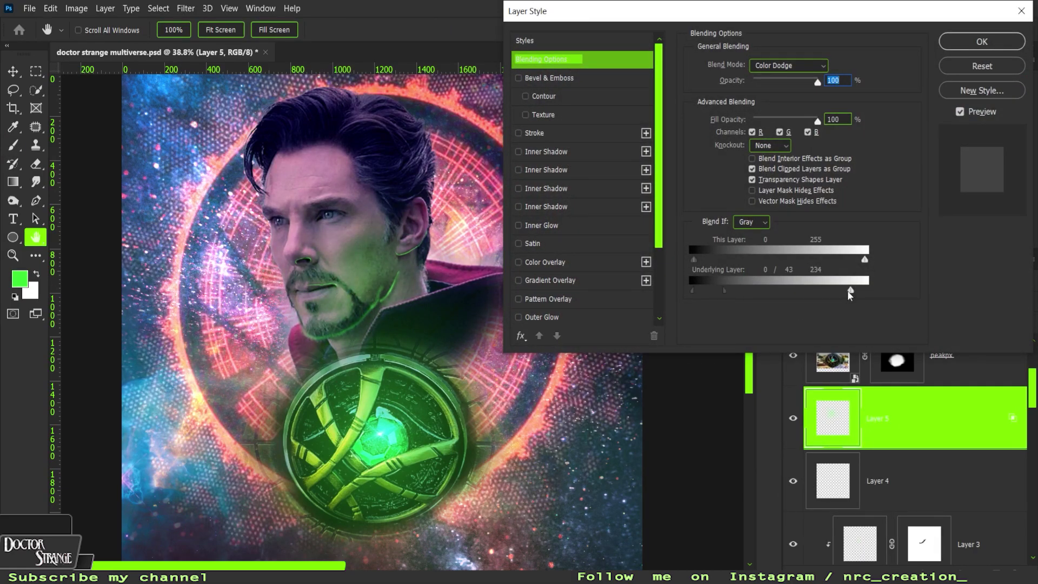
pyautogui.press('Return')
# - Add a new empty layer above and pick orange as the paint colour
pyautogui.press('b')
pyautogui.scroll(1, 483, 189)
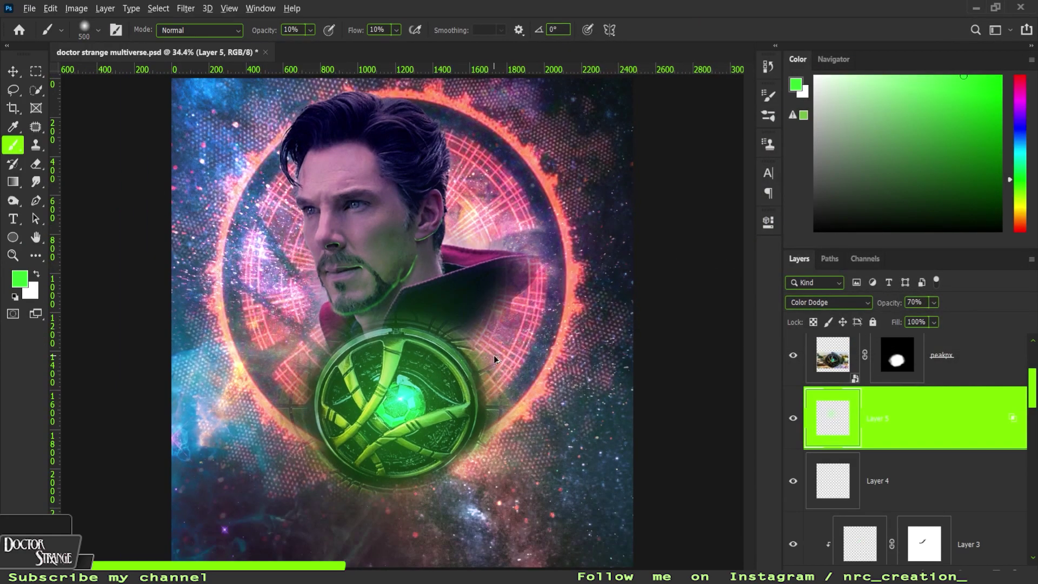
pyautogui.scroll(2, 483, 189)
pyautogui.scroll(1, 482, 190)
pyautogui.hotkey('ctrl', 'shift', 'alt', 'n')
pyautogui.moveTo(1020, 180); pyautogui.dragTo(1021, 221)
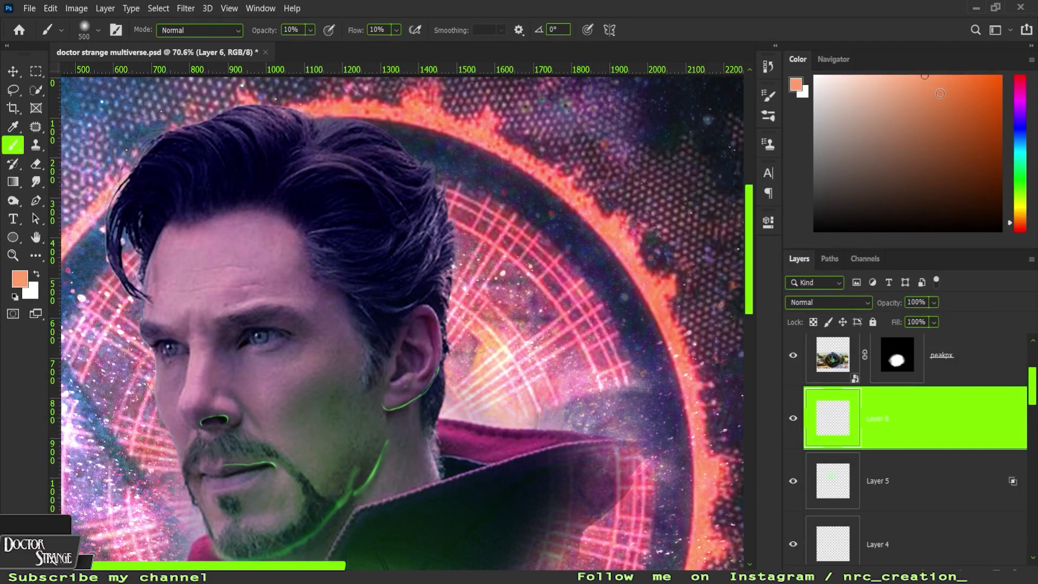
# - Shrink the brush, set its strength to 50, and navigate to the hair edge
pyautogui.scroll(1, 571, 153)
pyautogui.scroll(3, 570, 153)
pyautogui.press('[')
pyautogui.press('[')
pyautogui.press('[')
pyautogui.write('100')
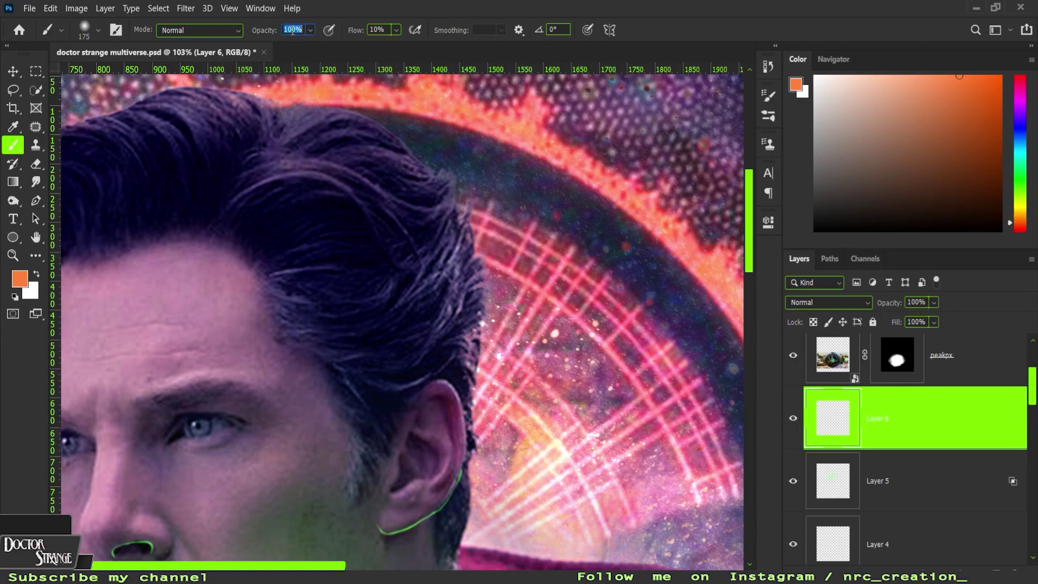
pyautogui.write('50')
pyautogui.press('Return')
pyautogui.scroll(-2, 908, 433)
pyautogui.scroll(-3, 593, 368)
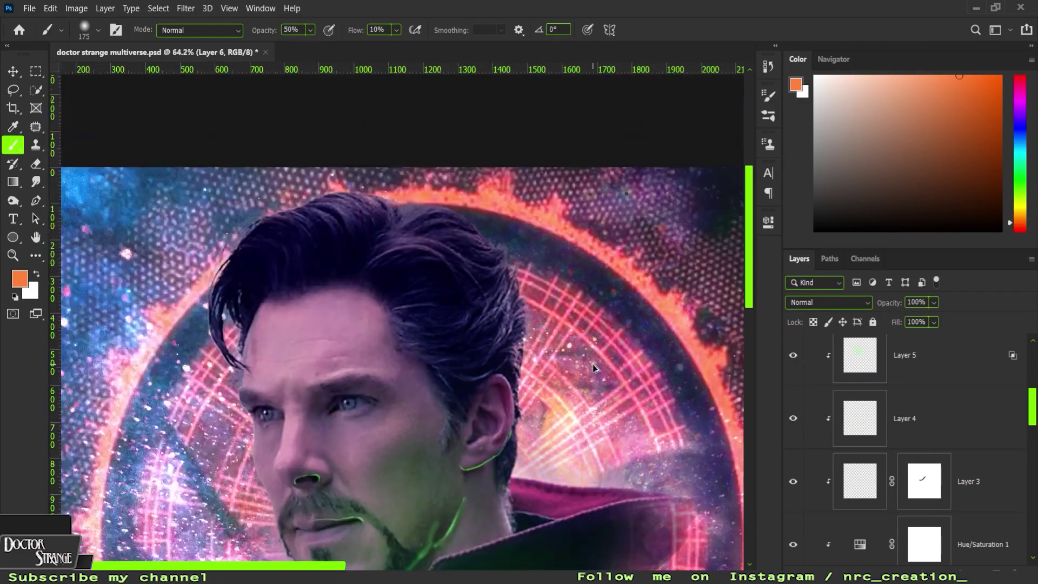
pyautogui.scroll(1, 908, 432)
pyautogui.scroll(2, 909, 433)
pyautogui.press('[')
pyautogui.press('[')
pyautogui.press('[')
pyautogui.scroll(3, 512, 375)
pyautogui.scroll(1, 513, 374)
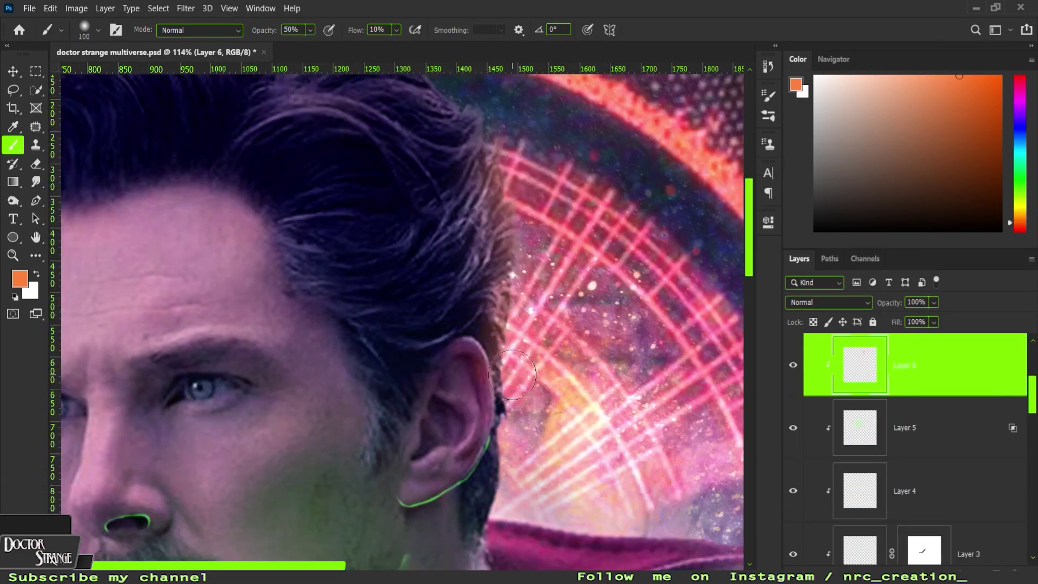
pyautogui.scroll(-3, 512, 374)
pyautogui.scroll(-2, 486, 346)
pyautogui.hscroll(2, 460, 313)
pyautogui.hscroll(1, 428, 284)
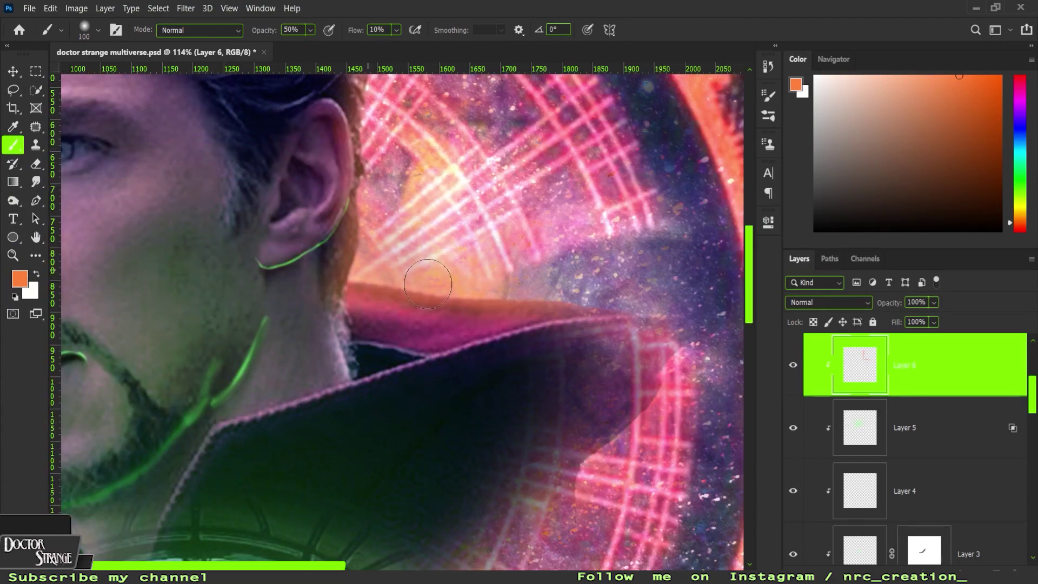
pyautogui.scroll(-2, 427, 284)
pyautogui.scroll(3, 351, 216)
pyautogui.scroll(-1, 295, 155)
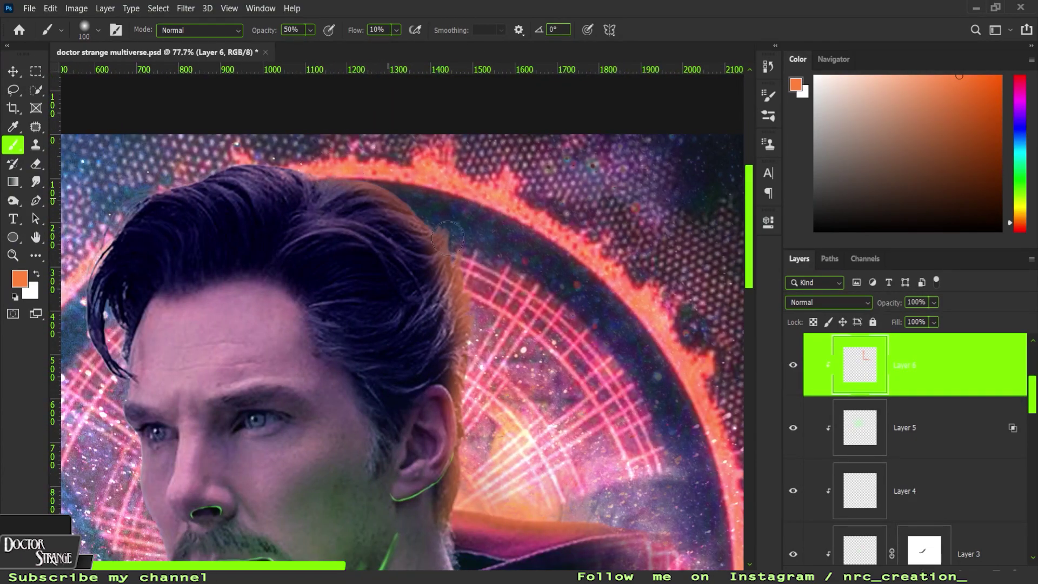
pyautogui.hscroll(-3, 447, 237)
pyautogui.scroll(-3, 567, 152)
# - Blend Layer 6 as Lighter Color and hide it over the darkest underlying tones with Blend If
pyautogui.click(827, 302)
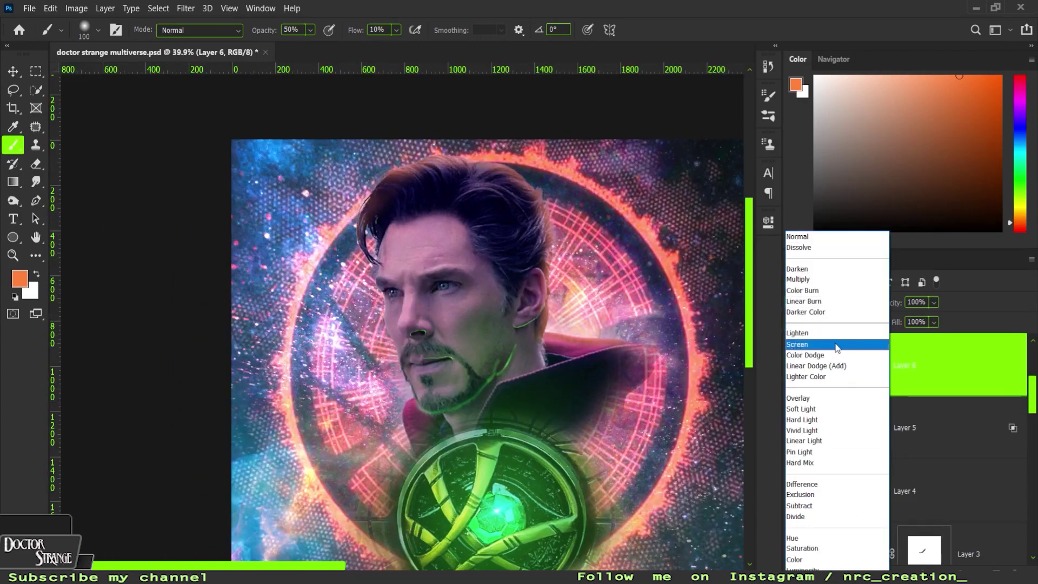
pyautogui.click(827, 375)
pyautogui.doubleClick(1023, 362)
pyautogui.moveTo(819, 348); pyautogui.dragTo(837, 348)
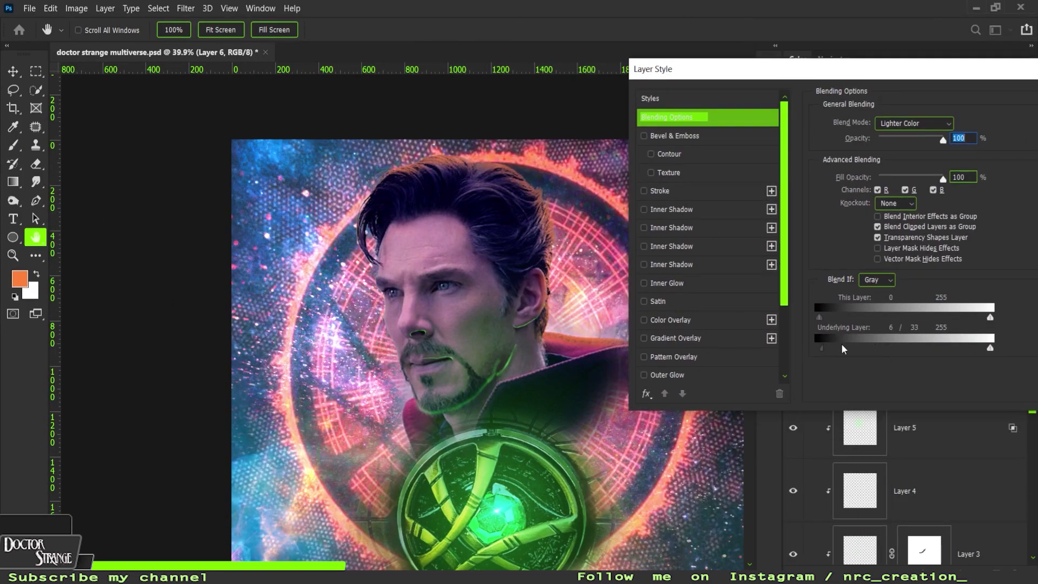
pyautogui.click(973, 109)
pyautogui.click(827, 302)
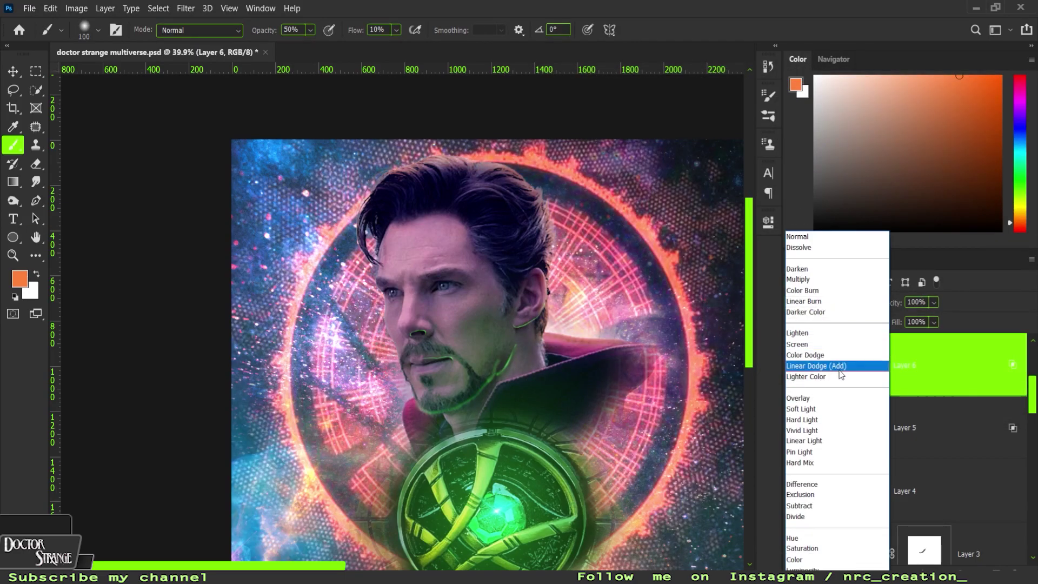
pyautogui.click(1009, 382)
# - Duplicate the rim-light layer and set the copy to Soft Light at reduced opacity
pyautogui.hotkey('ctrl', 'j')
pyautogui.click(827, 303)
pyautogui.click(816, 241)
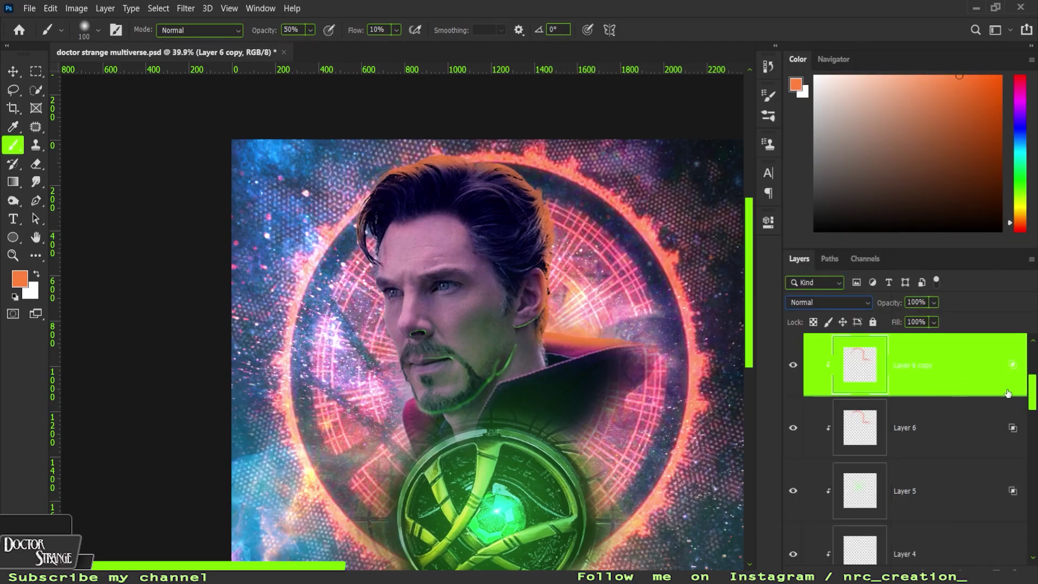
pyautogui.doubleClick(1011, 368)
pyautogui.press('Return')
pyautogui.click(828, 303)
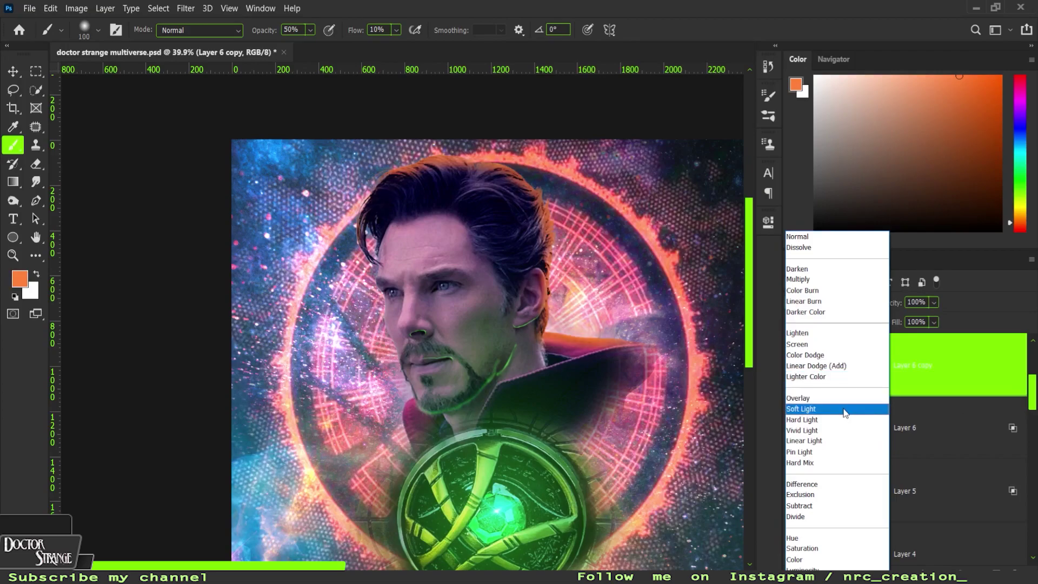
pyautogui.click(795, 408)
pyautogui.doubleClick(919, 303)
pyautogui.write('40')
pyautogui.scroll(-2, 670, 281)
pyautogui.scroll(-2, 791, 430)
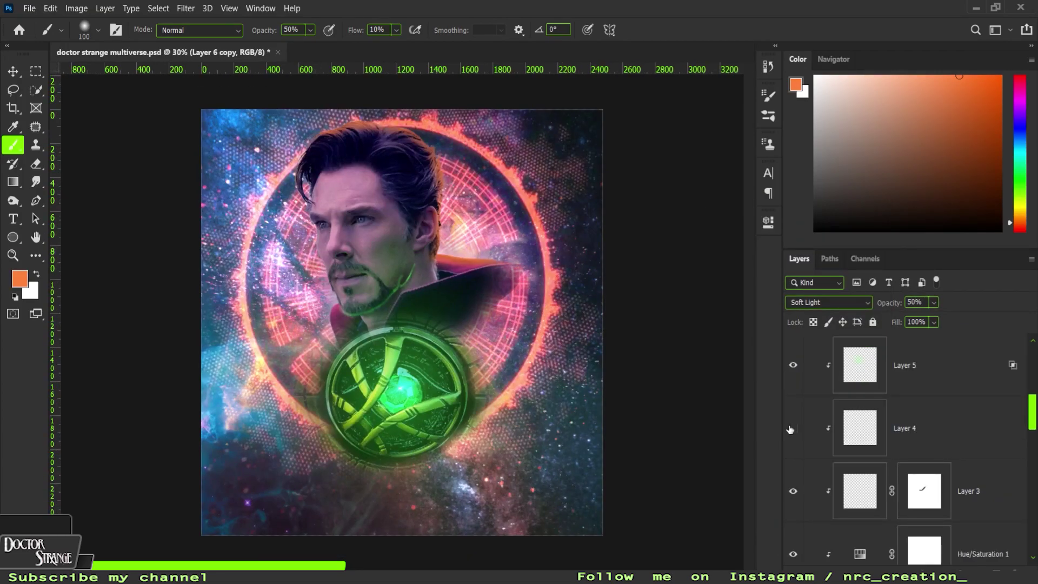
# - Sample the gem's glow colour, duplicate the shields layer and Gaussian-blur the original 20 px
pyautogui.click(896, 376)
pyautogui.keyDown('alt'); pyautogui.click(402, 381); pyautogui.keyUp('alt')
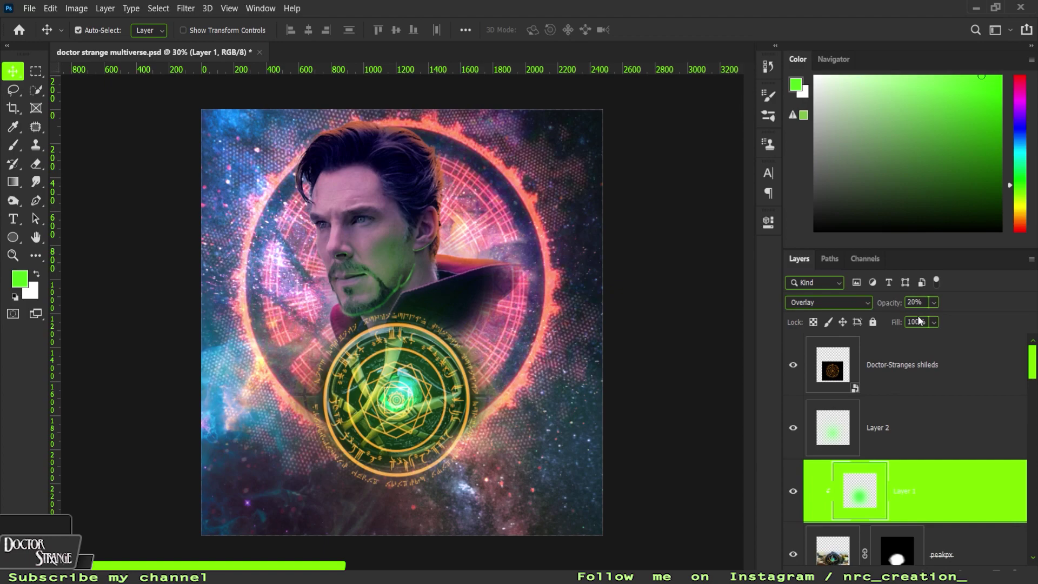
pyautogui.click(952, 372)
pyautogui.hotkey('ctrl', 'j')
pyautogui.click(981, 423)
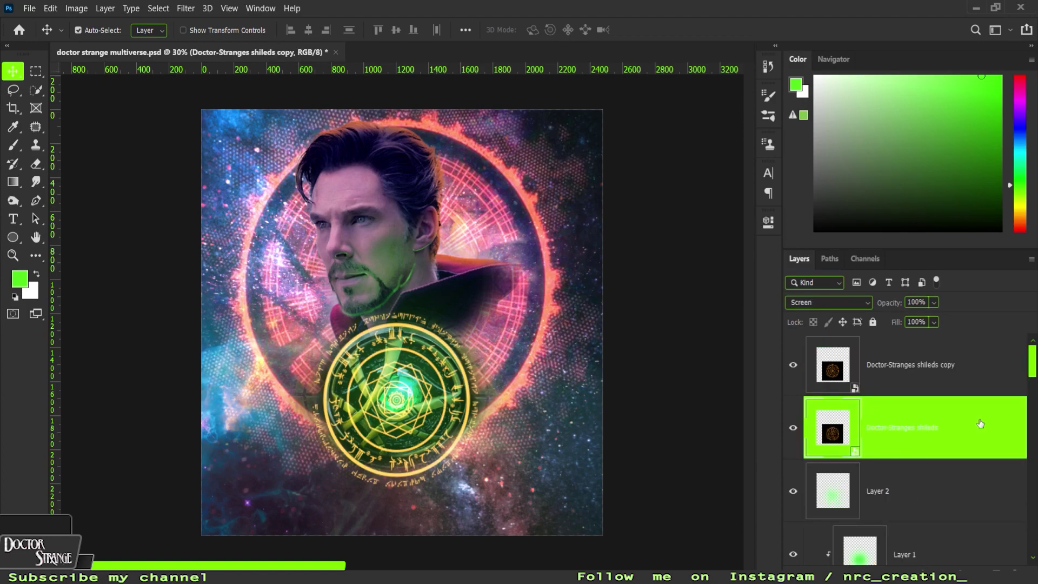
pyautogui.click(185, 8)
pyautogui.click(381, 222)
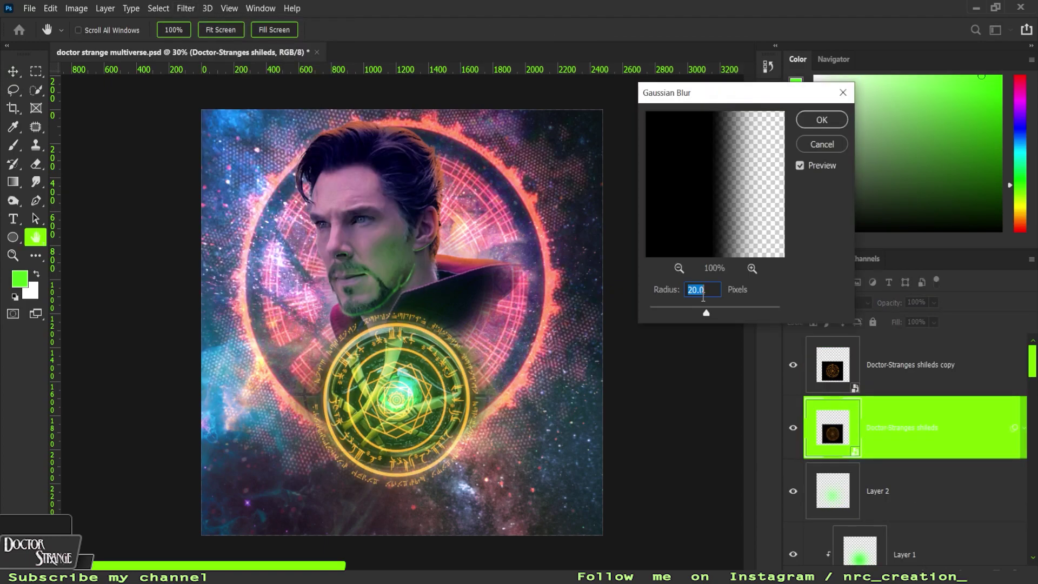
pyautogui.press('Return')
# - Add an Outer Glow layer style to the shields copy
pyautogui.doubleClick(968, 373)
pyautogui.click(535, 385)
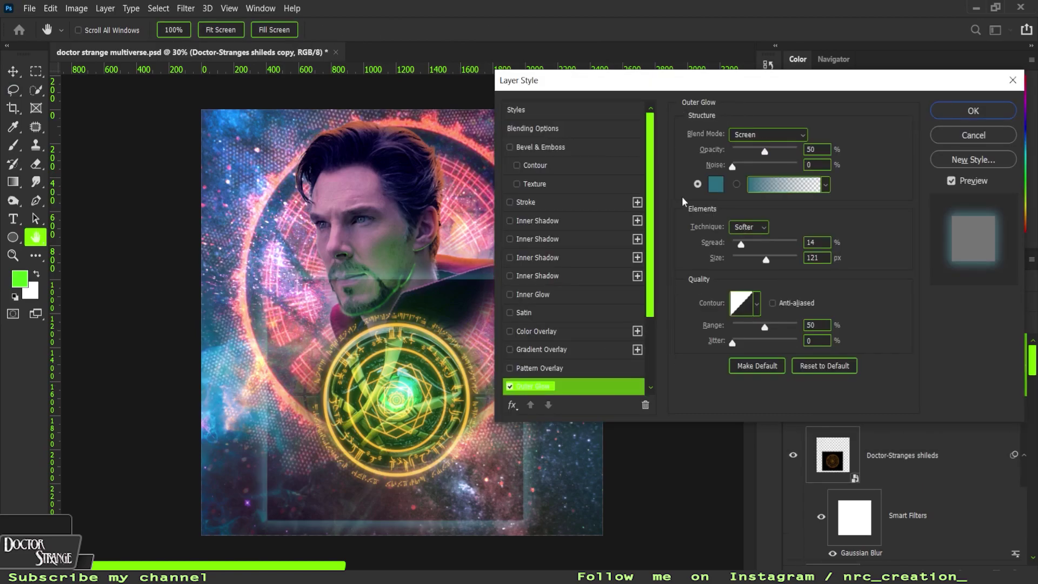
pyautogui.click(685, 173)
# - Select the shield copy with maximum-fuzziness Color Range and turn the selection into a layer mask
pyautogui.click(159, 8)
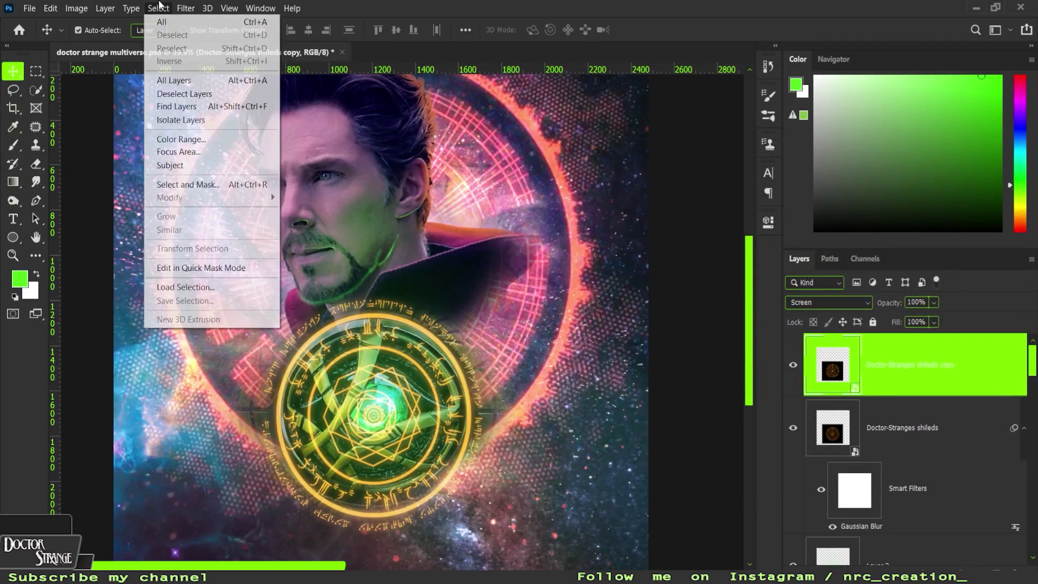
pyautogui.click(173, 137)
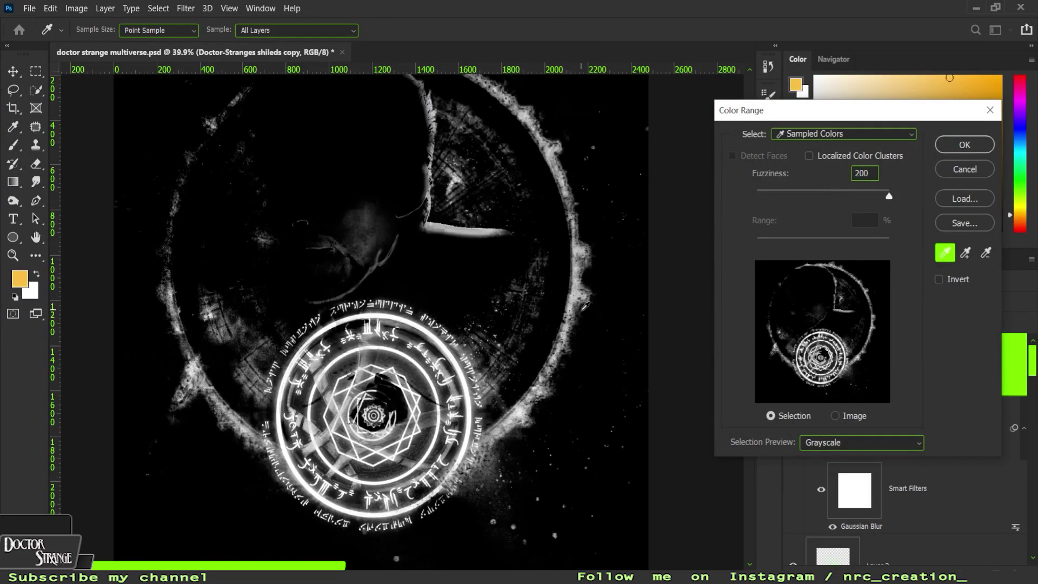
pyautogui.moveTo(889, 196)
pyautogui.mouseDown()
pyautogui.moveTo(830, 199)
pyautogui.moveTo(891, 204)
pyautogui.mouseUp()
pyautogui.click(955, 144)
pyautogui.rightClick(1020, 382)
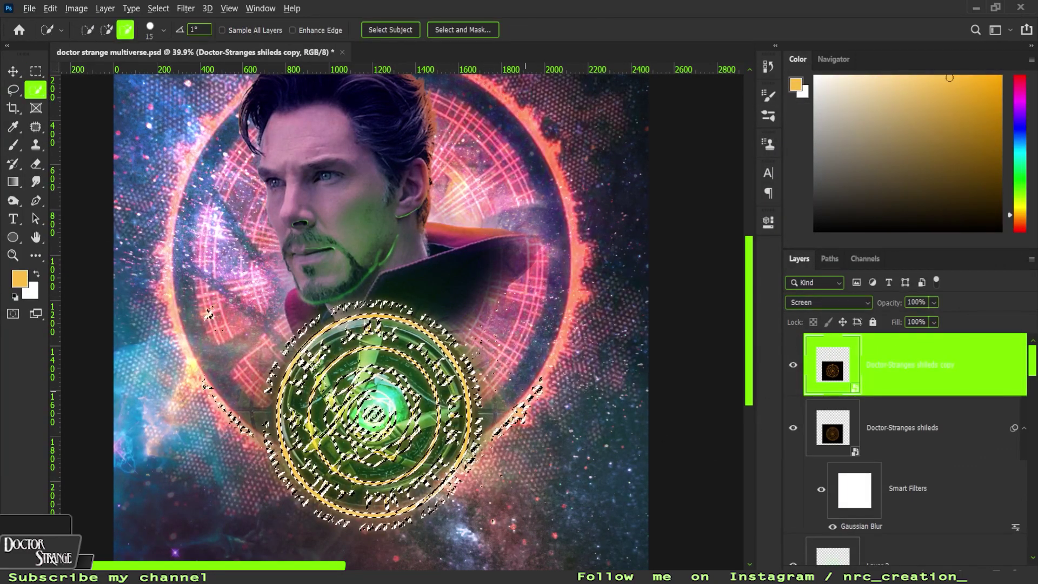
pyautogui.click(1018, 386)
# - Recolour the copy's Outer Glow orange-yellow and tighten its spread and size
pyautogui.doubleClick(1018, 386)
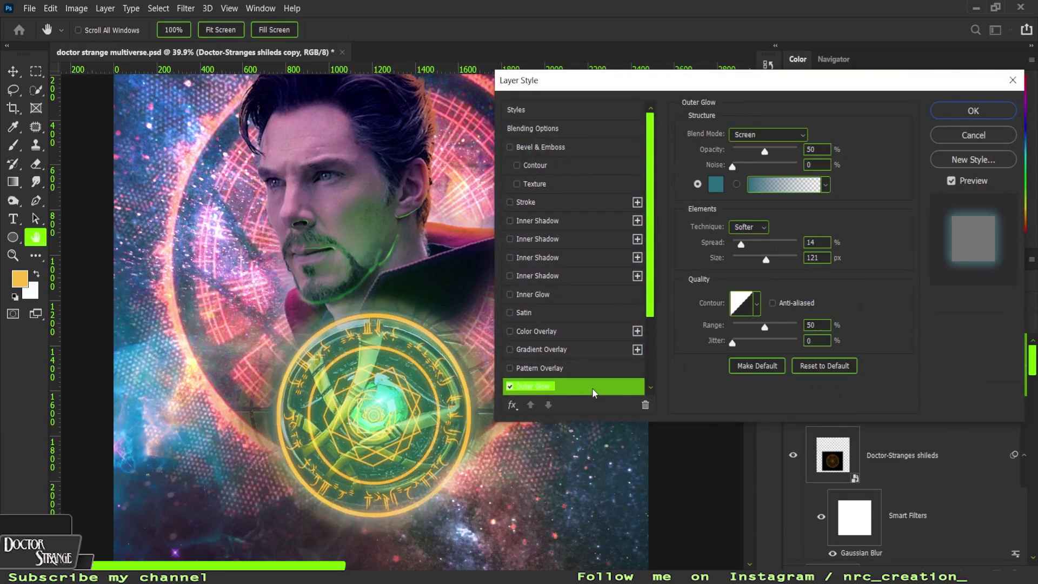
pyautogui.click(716, 184)
pyautogui.click(890, 102)
pyautogui.moveTo(740, 243)
pyautogui.mouseDown()
pyautogui.moveTo(732, 243)
pyautogui.moveTo(737, 261)
pyautogui.mouseUp()
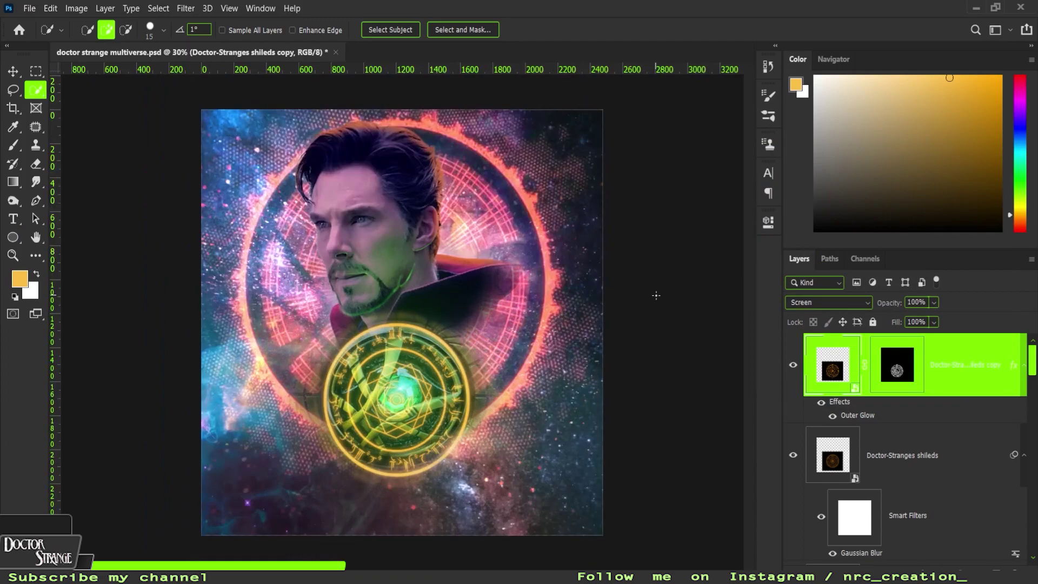
# - Enlarge both shield layers beyond the portrait and mask them off the face with a big brush
pyautogui.keyDown('shift'); pyautogui.click(953, 362); pyautogui.keyUp('shift')
pyautogui.hotkey('ctrl', 't')
pyautogui.hotkey('ctrl', '-')
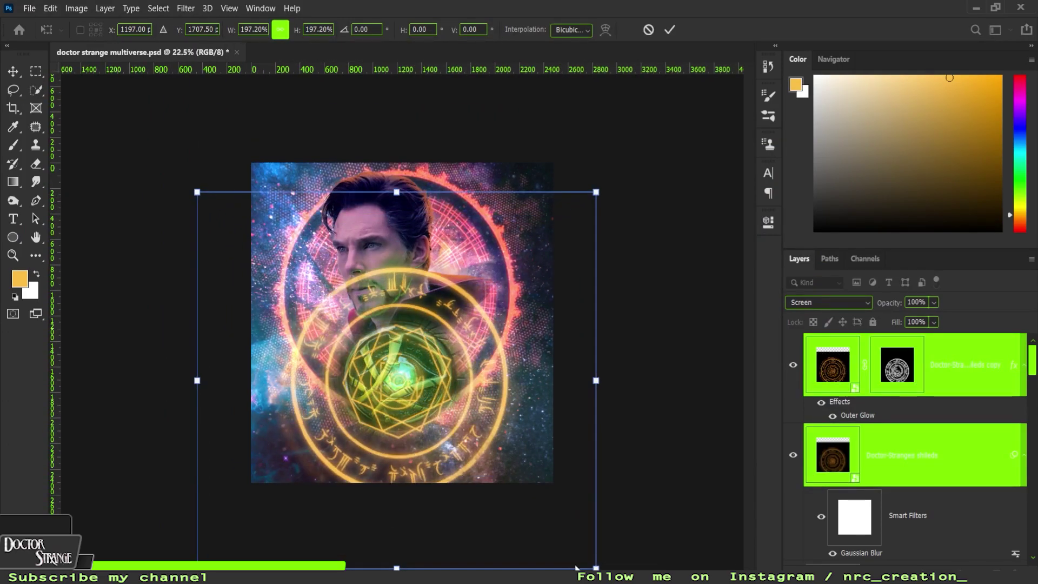
pyautogui.moveTo(596, 568); pyautogui.dragTo(536, 520)
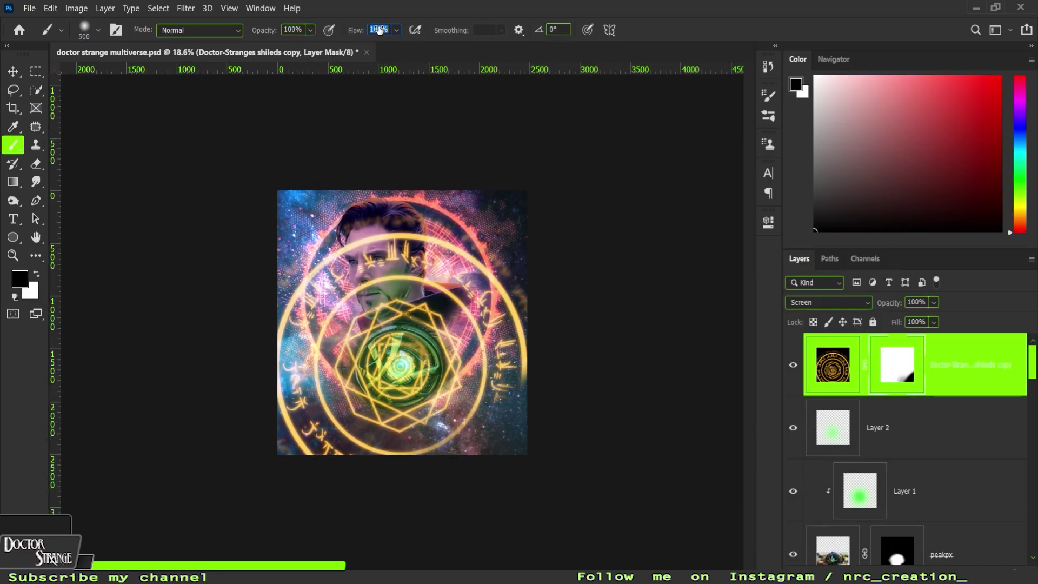
pyautogui.press(']')
pyautogui.press(']')
pyautogui.press(']')
pyautogui.moveTo(373, 238); pyautogui.dragTo(418, 337)
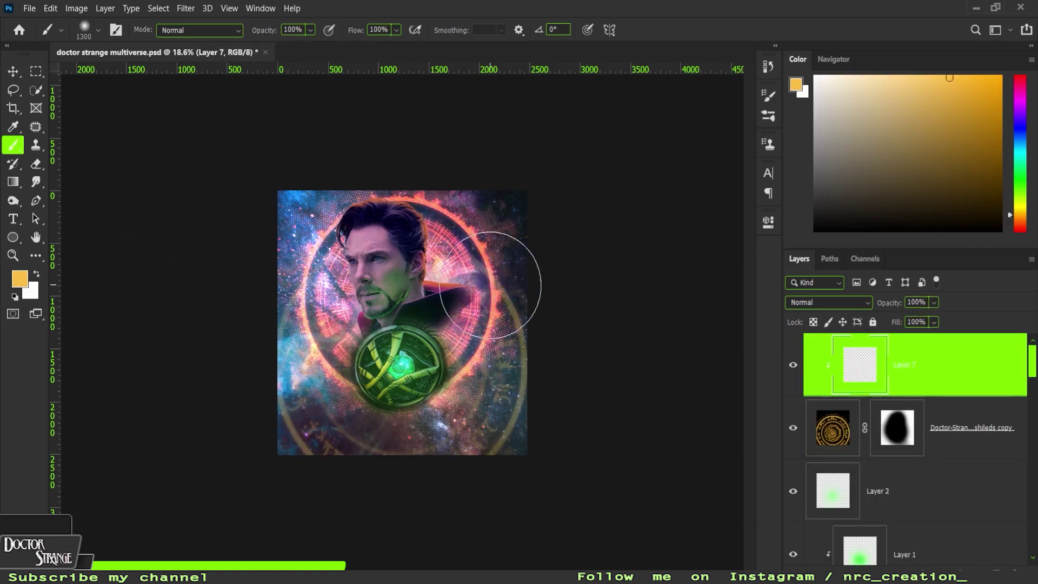
pyautogui.moveTo(476, 290); pyautogui.dragTo(498, 362)
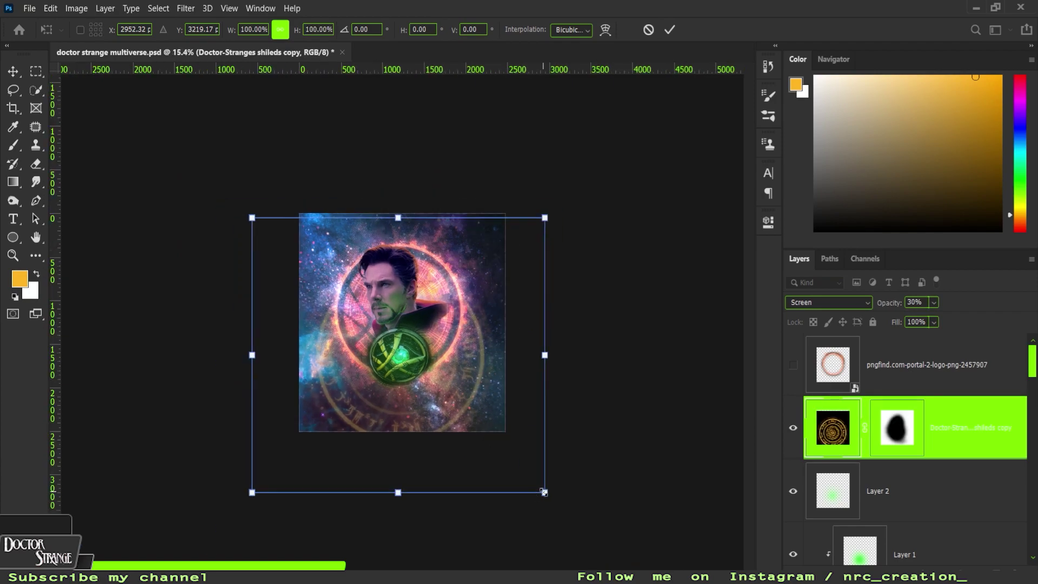
# - Rescale the faint golden ring around the portrait and apply the transform
pyautogui.moveTo(610, 565)
pyautogui.mouseDown()
pyautogui.moveTo(549, 498)
pyautogui.moveTo(574, 445)
pyautogui.mouseUp()
pyautogui.moveTo(296, 213); pyautogui.dragTo(218, 181)
pyautogui.press('Return')
pyautogui.press('b')
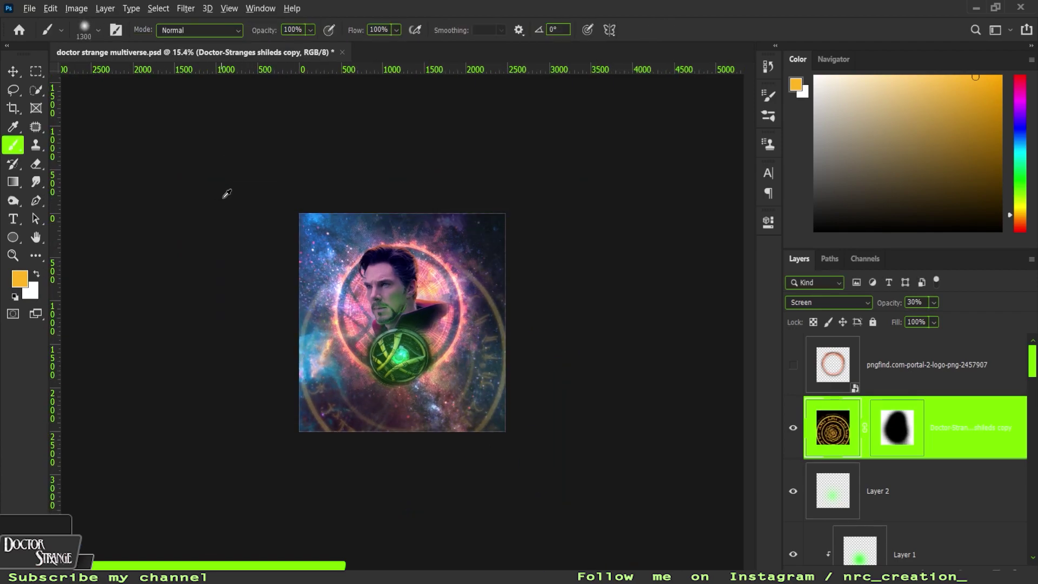
pyautogui.scroll(3, 456, 324)
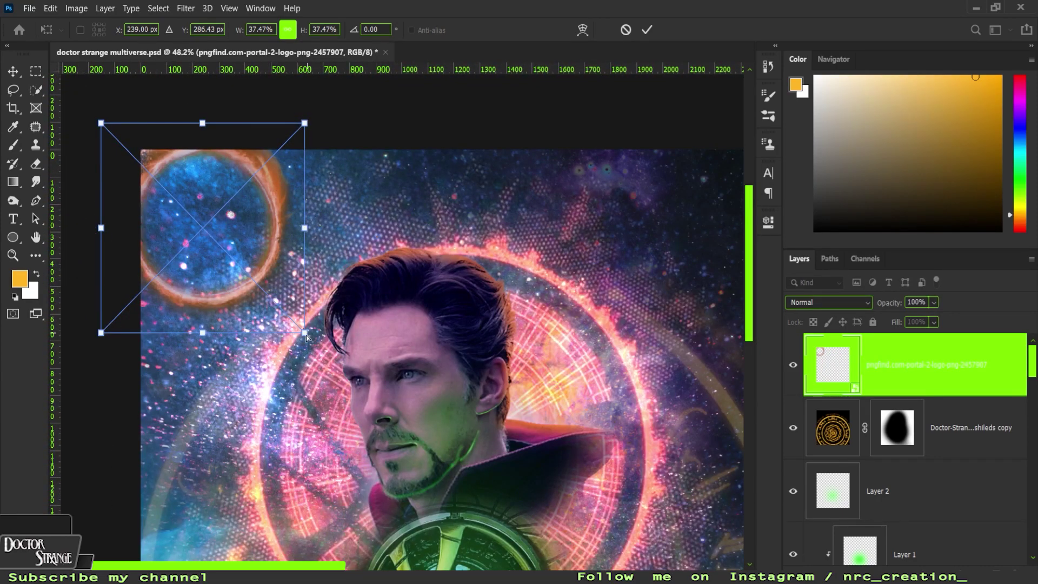
# - Distort the portal ring into perspective and blend it in Lighten mode
pyautogui.moveTo(306, 334); pyautogui.dragTo(276, 295)
pyautogui.moveTo(100, 123)
pyautogui.mouseDown()
pyautogui.moveTo(286, 131)
pyautogui.moveTo(222, 226)
pyautogui.mouseUp()
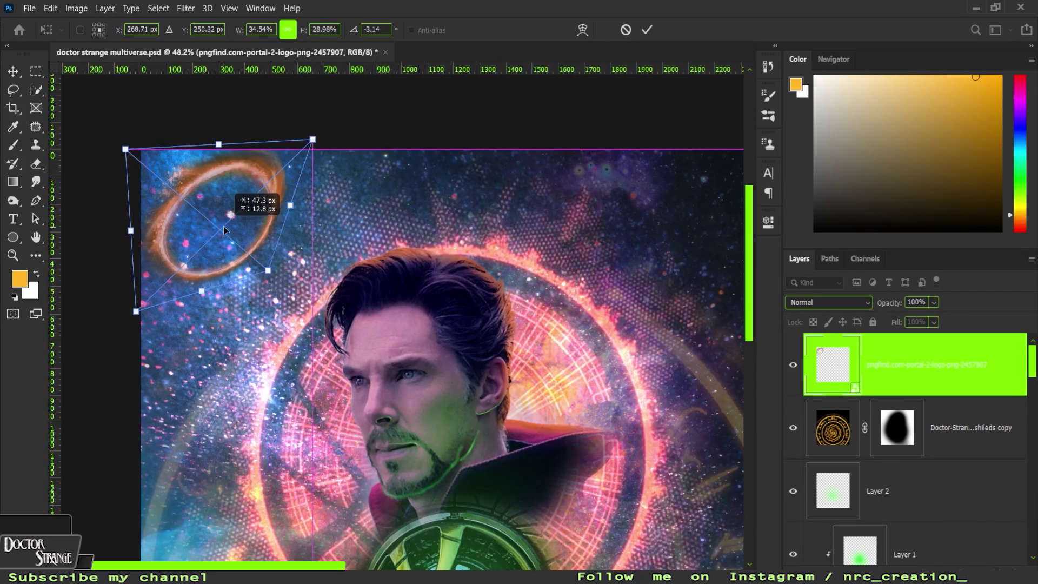
pyautogui.press('Return')
pyautogui.press('b')
pyautogui.click(829, 302)
pyautogui.click(797, 333)
# - Make two copies of the portal ring and Gaussian-blur the original
pyautogui.hotkey('ctrl', 'j')
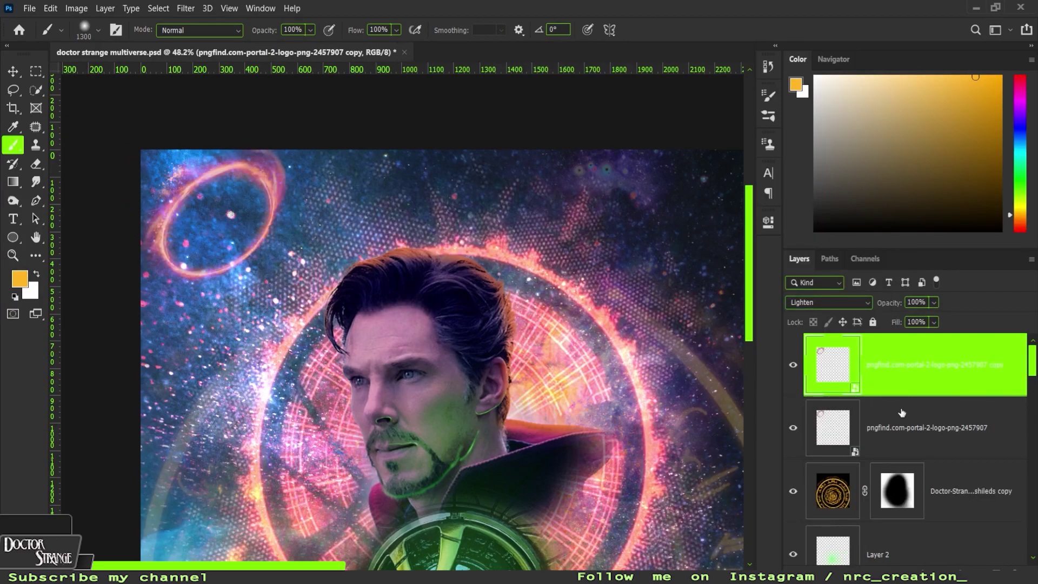
pyautogui.click(977, 447)
pyautogui.hotkey('ctrl', 'j')
pyautogui.click(185, 8)
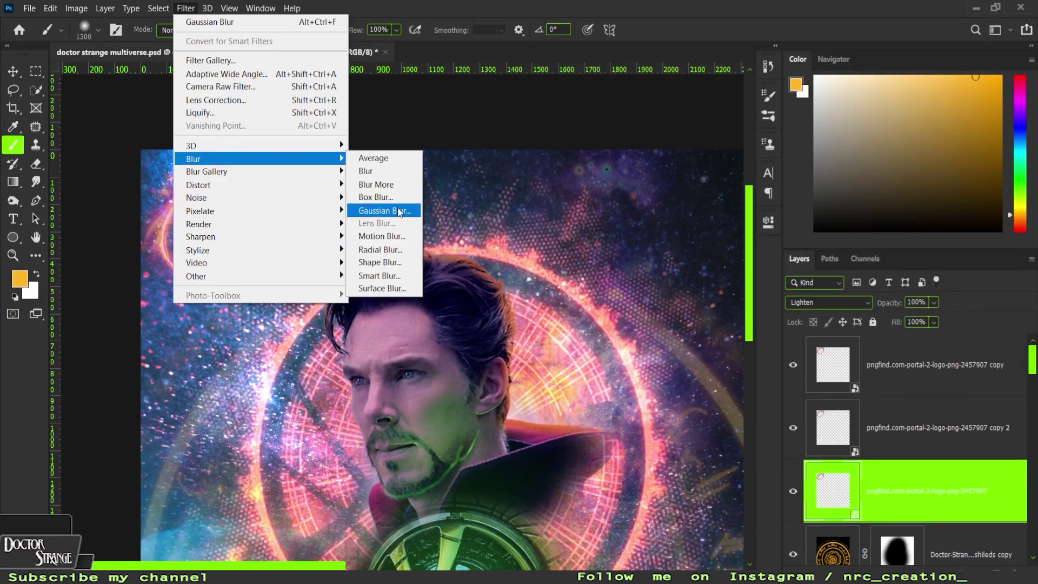
pyautogui.click(382, 209)
pyautogui.press('Return')
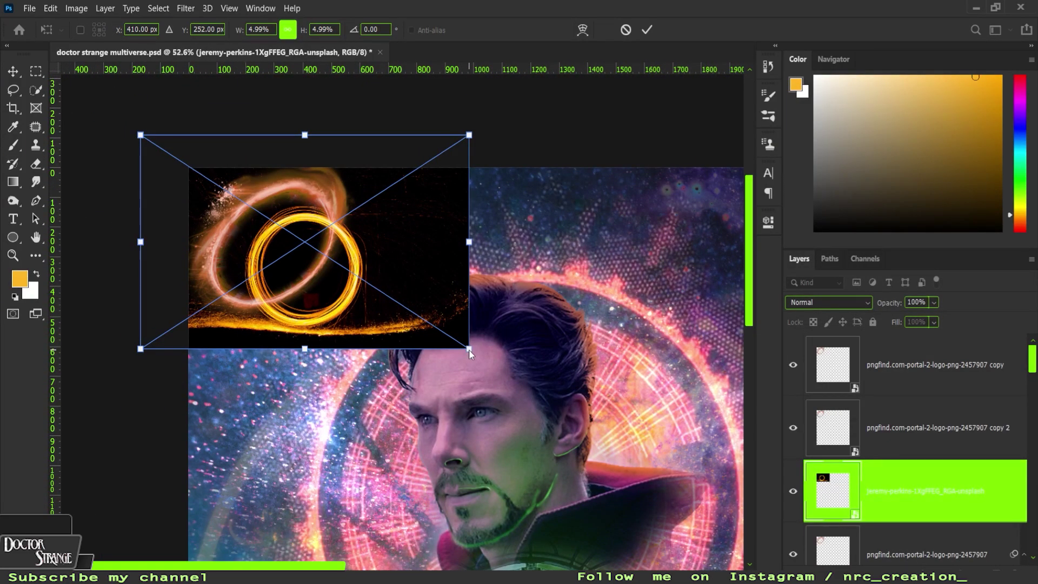
# - Distort the light-ring photo's corners into perspective at the top-left
pyautogui.moveTo(468, 349); pyautogui.dragTo(441, 300)
pyautogui.moveTo(140, 135); pyautogui.dragTo(132, 130)
pyautogui.scroll(-2, 271, 203)
pyautogui.moveTo(441, 123)
pyautogui.mouseDown()
pyautogui.moveTo(431, 120)
pyautogui.moveTo(463, 102)
pyautogui.mouseUp()
pyautogui.moveTo(100, 103); pyautogui.dragTo(123, 124)
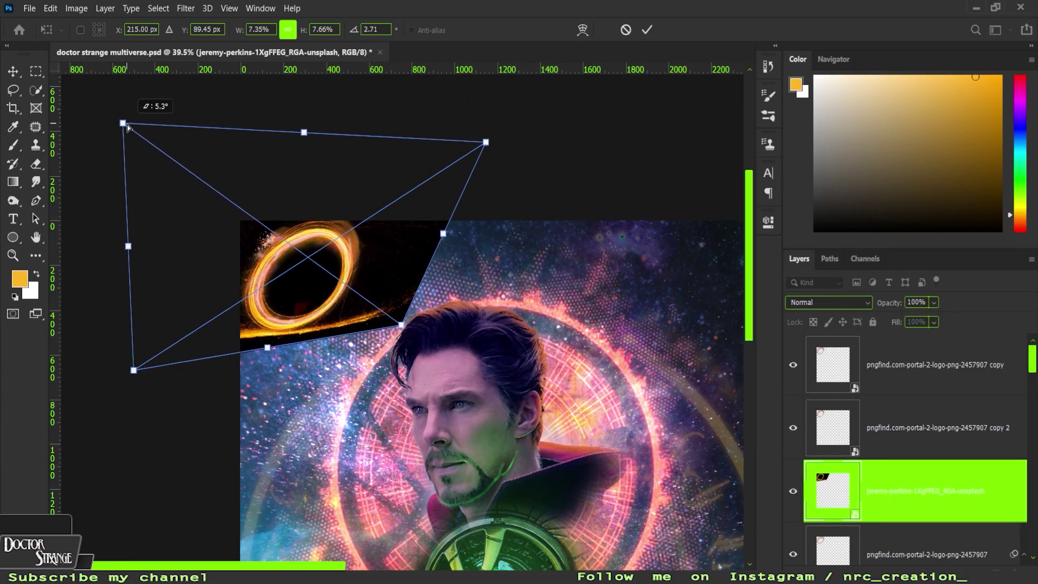
pyautogui.moveTo(486, 144); pyautogui.dragTo(491, 146)
pyautogui.moveTo(134, 370); pyautogui.dragTo(151, 359)
pyautogui.press('Return')
# - Blend the ring photo in Screen to drop its black background, then duplicate it
pyautogui.press('b')
pyautogui.click(828, 302)
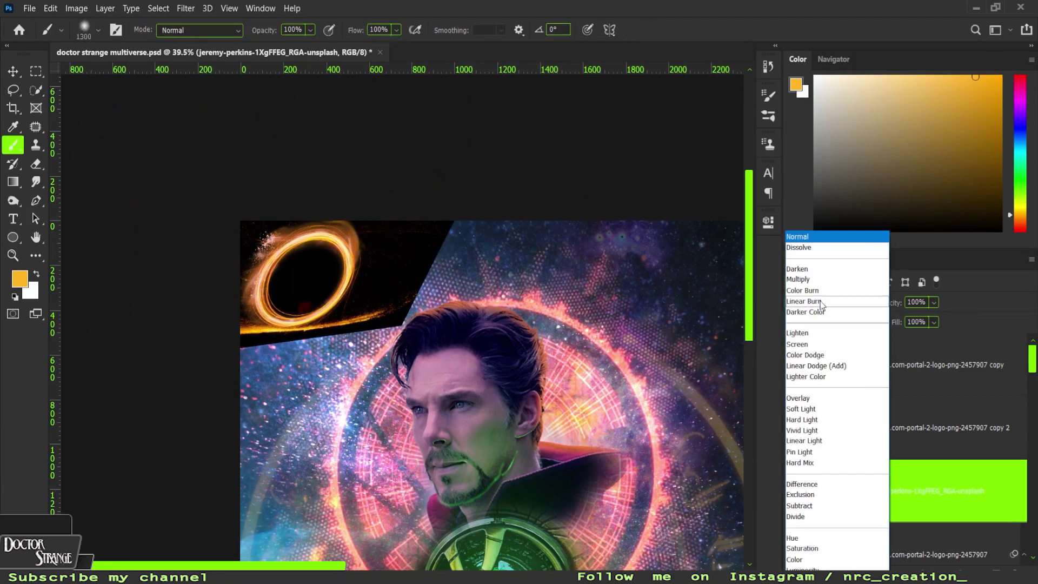
pyautogui.click(811, 343)
pyautogui.scroll(5, 341, 361)
pyautogui.rightClick(371, 89)
pyautogui.press('Escape')
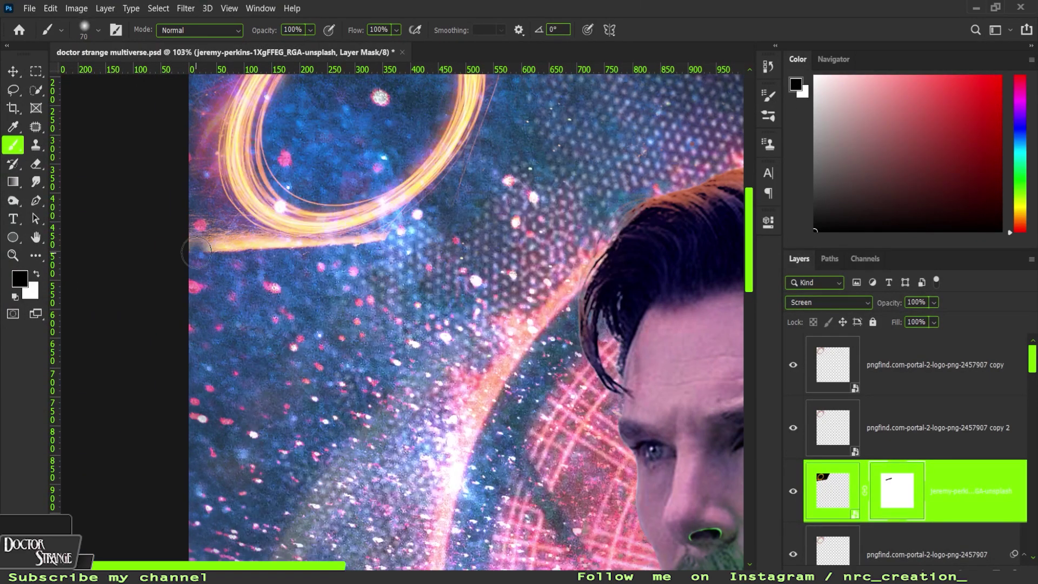
pyautogui.hotkey('ctrl', 'j')
pyautogui.hotkey('ctrl', '0')
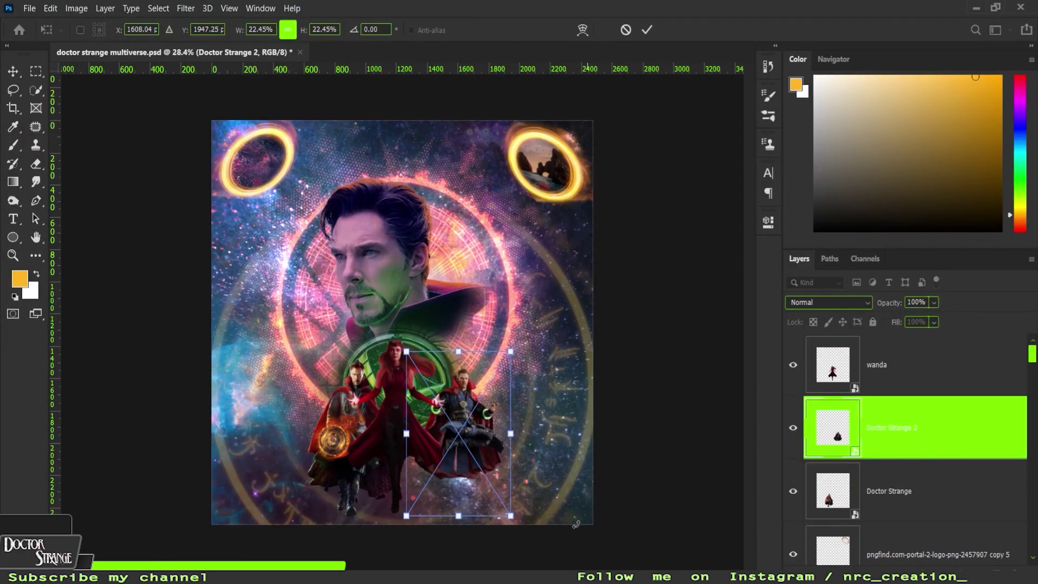
# - Move the second Strange figure, then add a Color Balance adjusting highlights and shadows
pyautogui.moveTo(457, 432)
pyautogui.mouseDown()
pyautogui.moveTo(373, 200)
pyautogui.moveTo(435, 448)
pyautogui.mouseUp()
pyautogui.press('Return')
pyautogui.press('b')
pyautogui.click(930, 567)
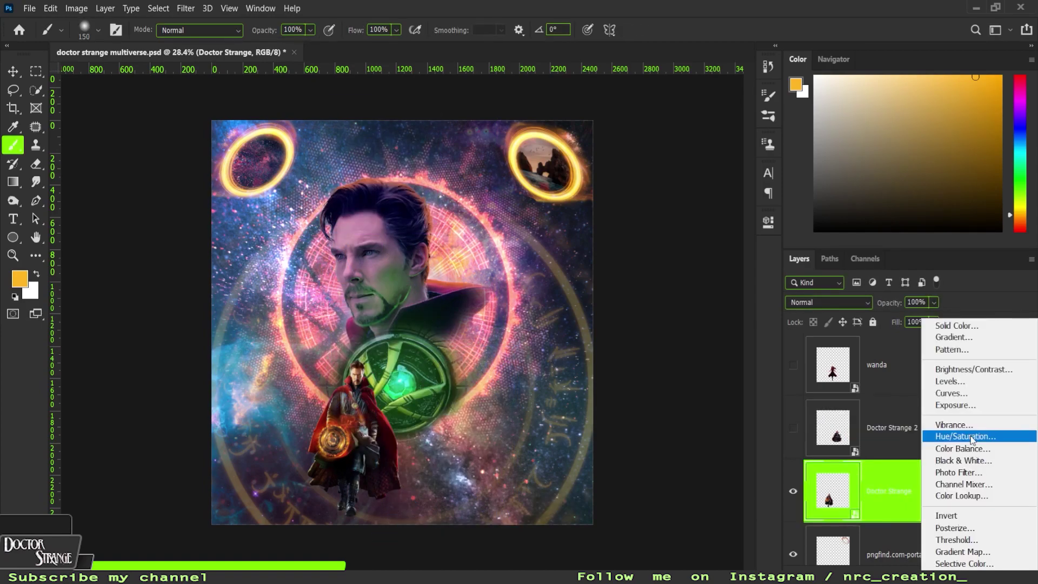
pyautogui.click(968, 433)
pyautogui.click(664, 263)
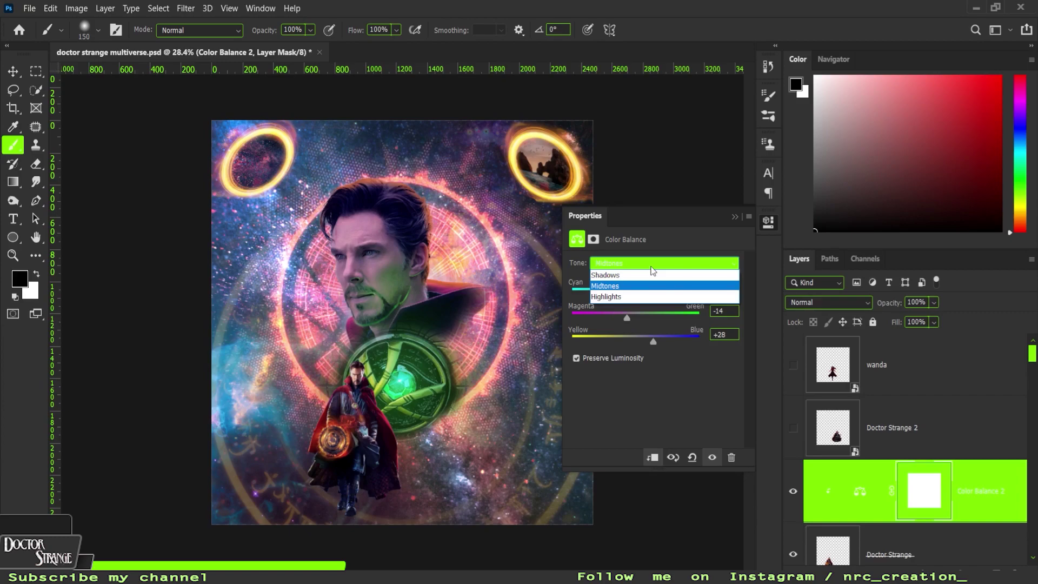
pyautogui.click(616, 286)
pyautogui.click(651, 263)
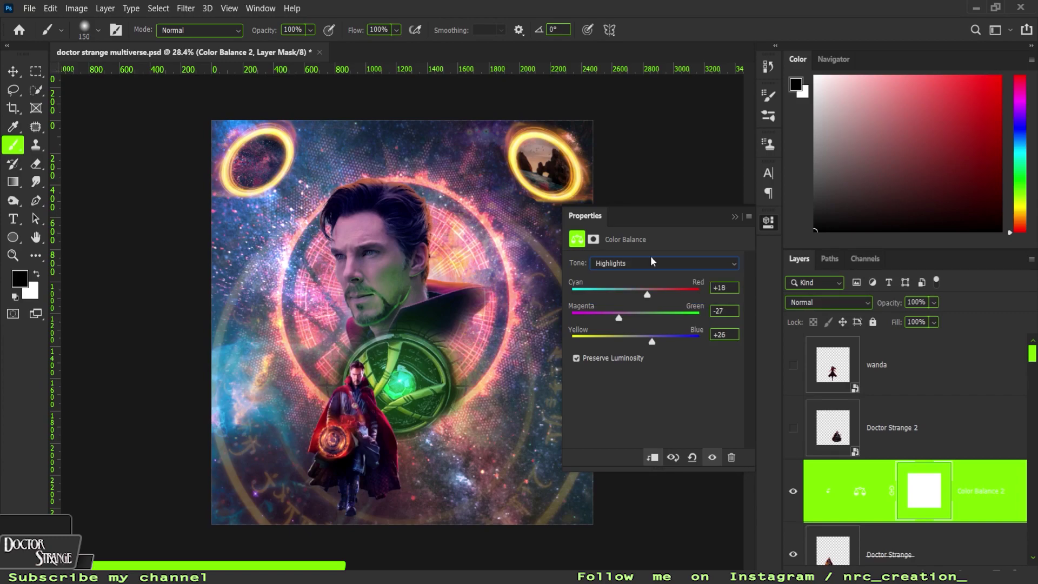
pyautogui.click(622, 273)
# - Add a Levels adjustment to the figure, lowering the brightest output level
pyautogui.click(930, 566)
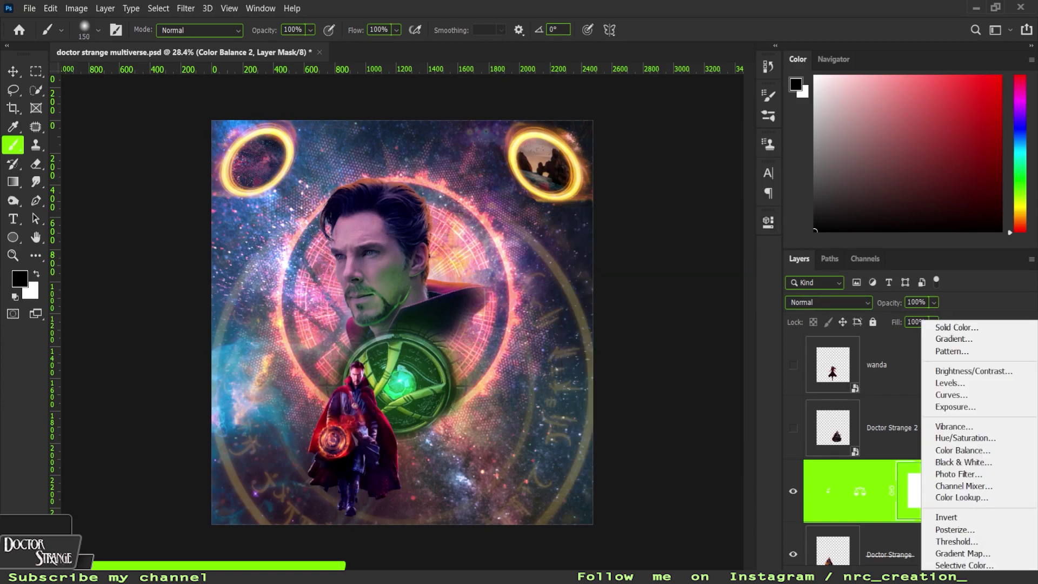
pyautogui.click(950, 383)
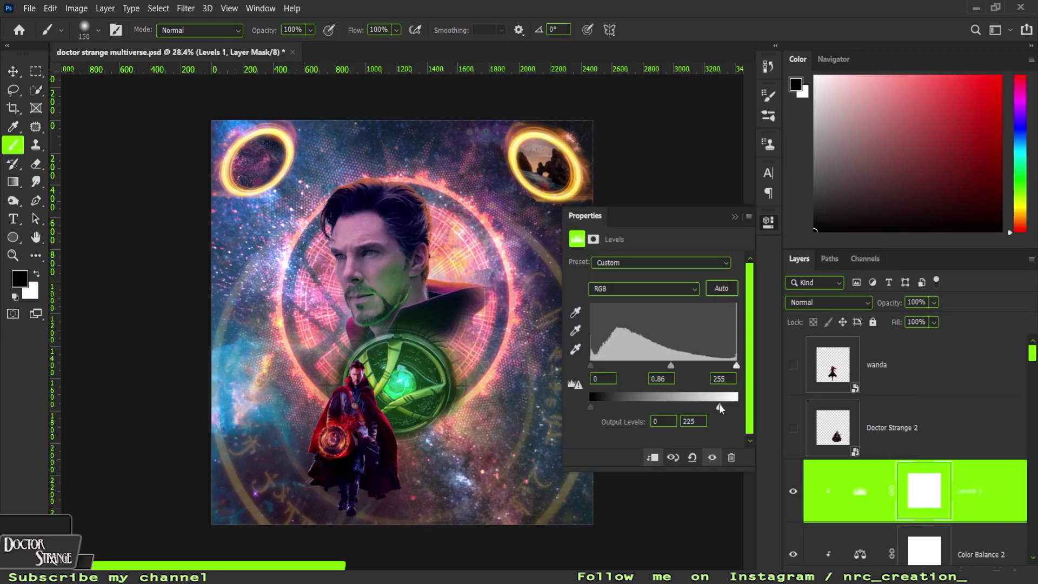
pyautogui.click(744, 222)
pyautogui.scroll(5, 404, 378)
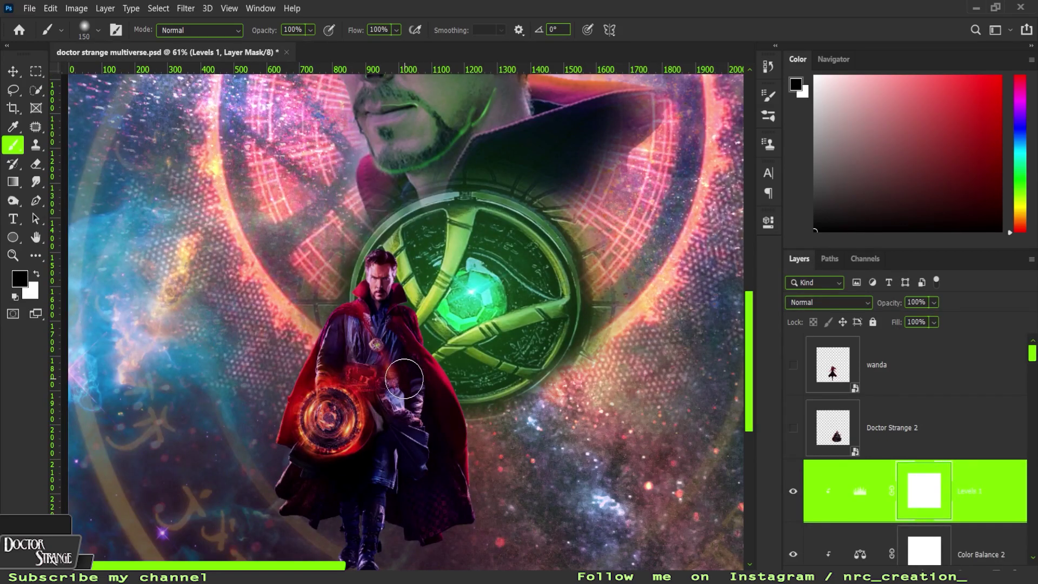
pyautogui.scroll(-3, 404, 379)
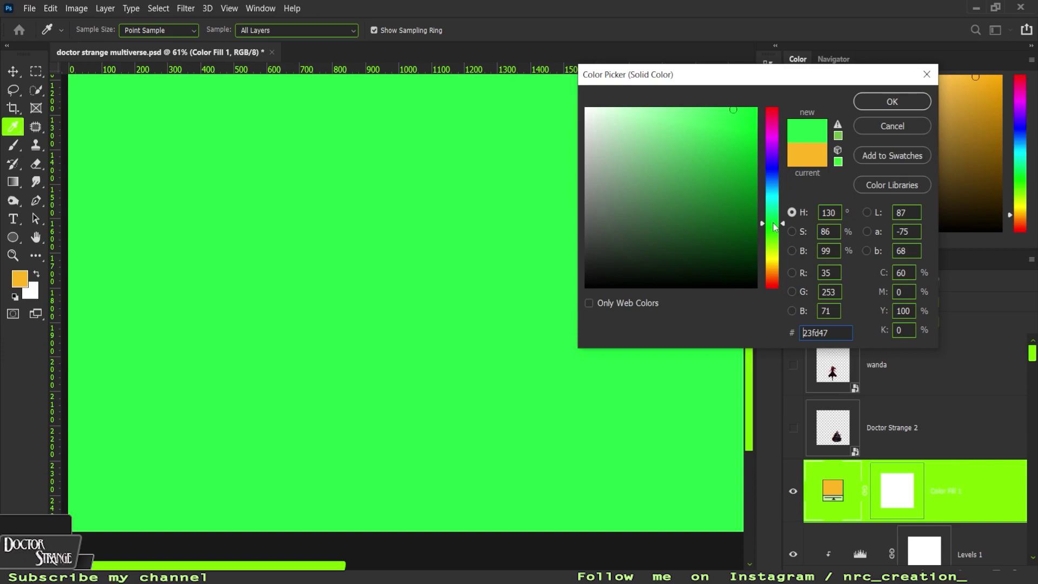
# - Make a lime-green fill and soften its Blend If range so the figure shows through
pyautogui.moveTo(774, 227); pyautogui.dragTo(774, 241)
pyautogui.click(718, 115)
pyautogui.press('Return')
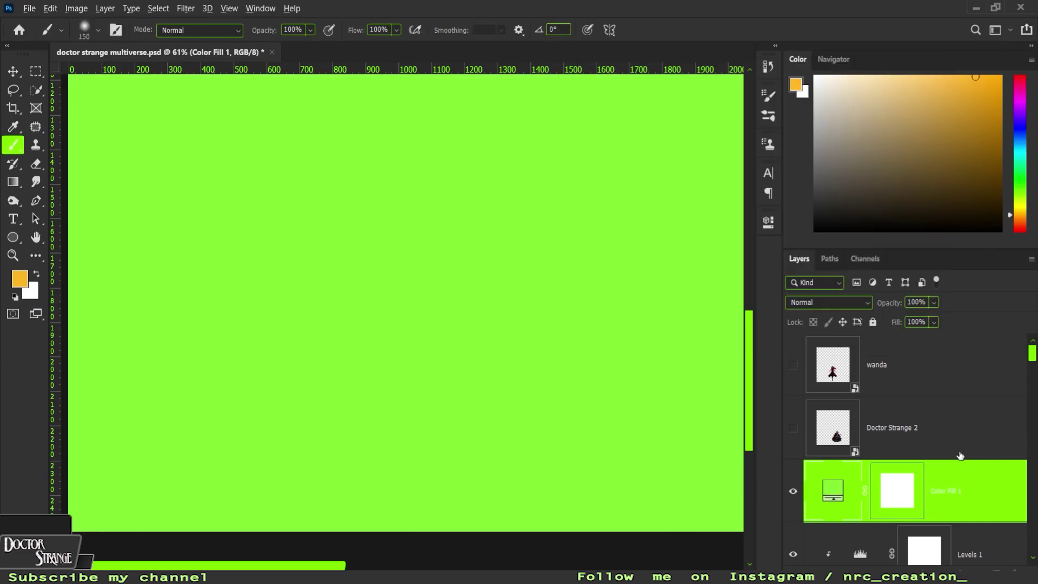
pyautogui.click(828, 302)
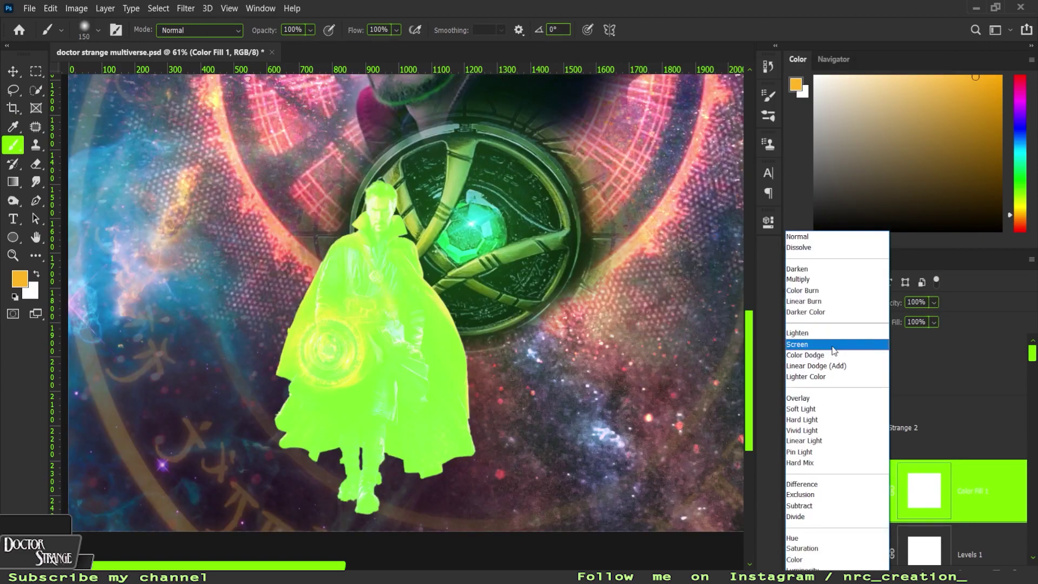
pyautogui.doubleClick(1020, 502)
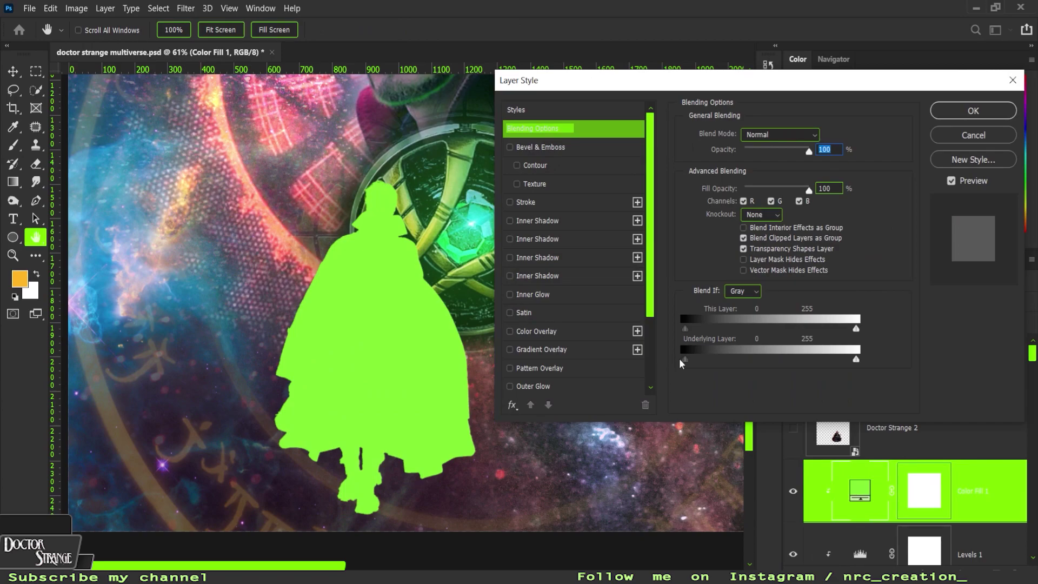
pyautogui.moveTo(685, 359); pyautogui.dragTo(806, 359)
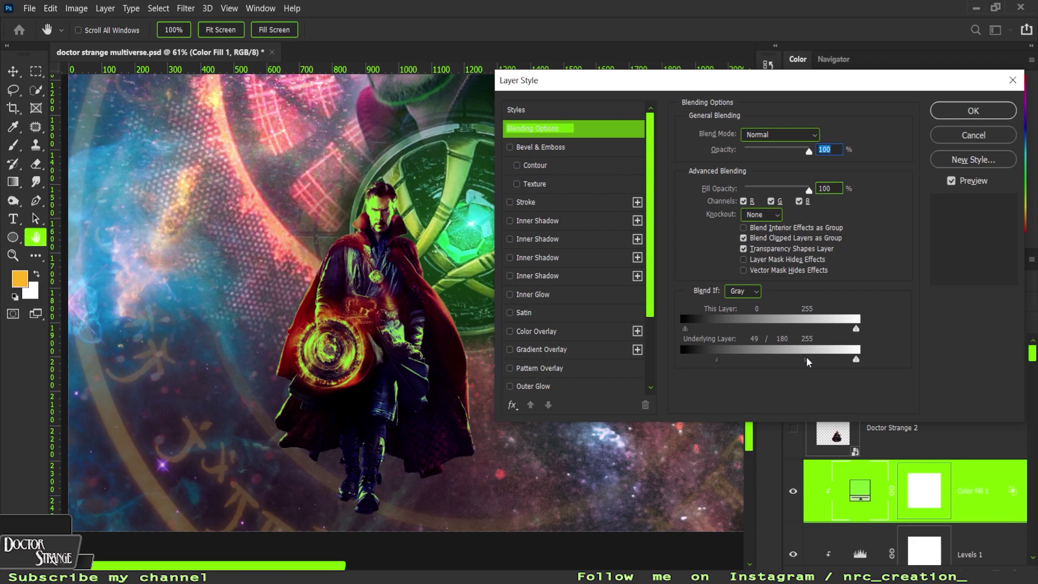
pyautogui.moveTo(717, 359); pyautogui.dragTo(793, 360)
pyautogui.click(938, 116)
# - Set the green fill to Overlay, duplicate it with an inverted hidden mask, and save
pyautogui.press('b')
pyautogui.click(833, 302)
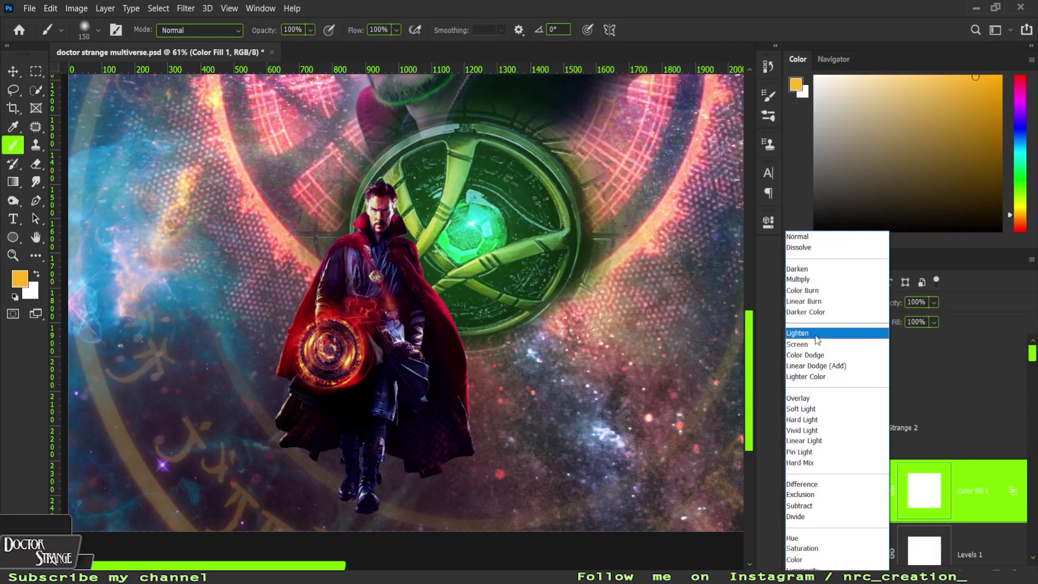
pyautogui.click(805, 398)
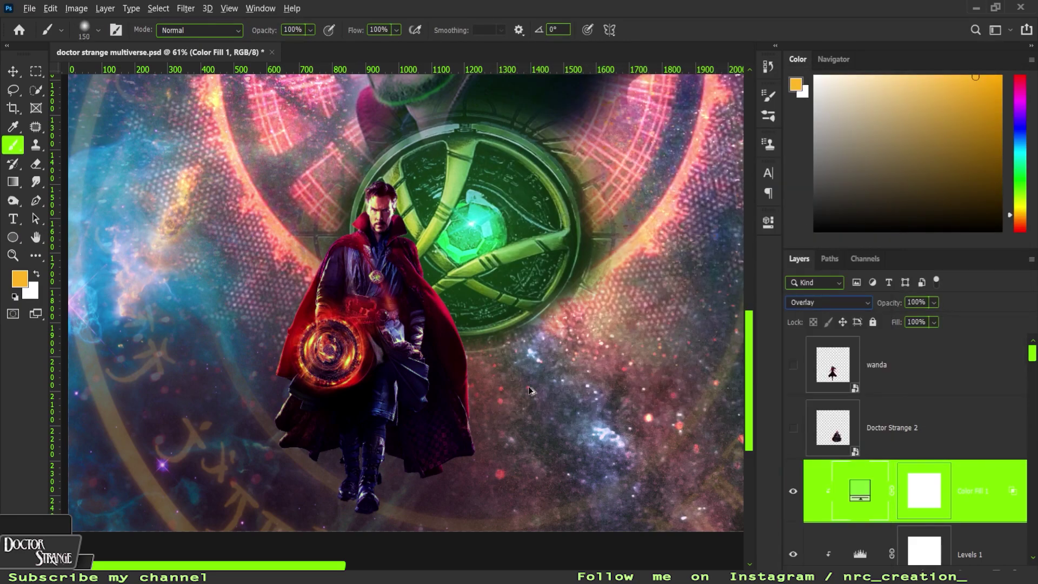
pyautogui.hotkey('ctrl', 'j')
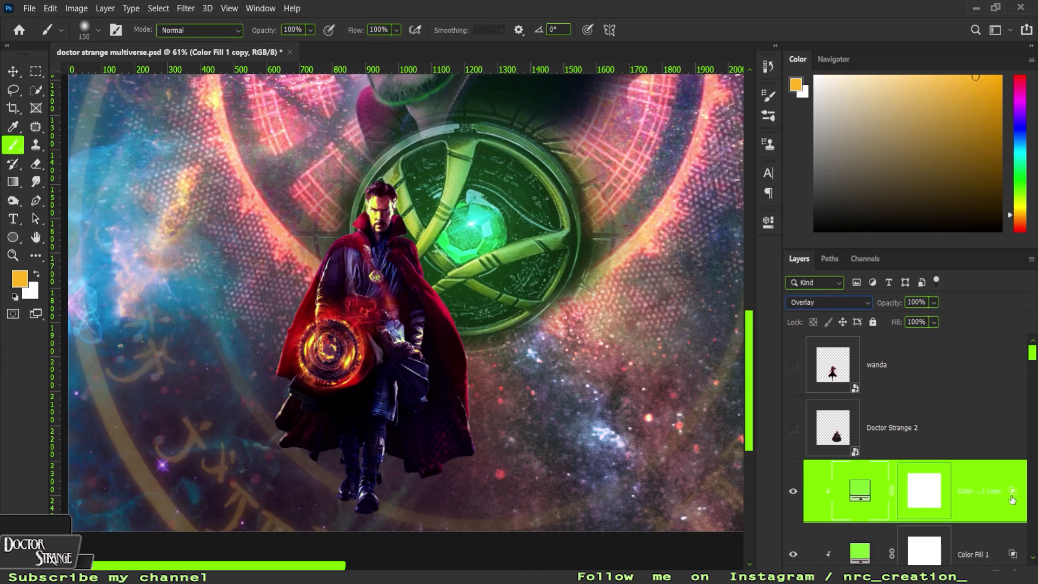
pyautogui.scroll(12, 839, 300)
pyautogui.press('d')
pyautogui.hotkey('ctrl', 'i')
pyautogui.hotkey('ctrl', 's')
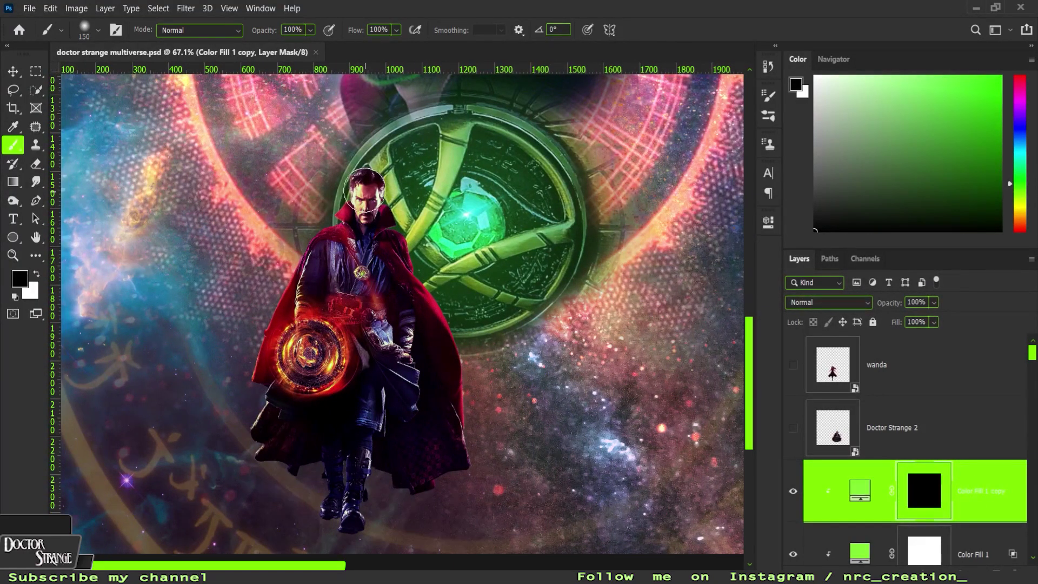
# - Paint white into the copy's mask along the figure's hair and cape edge
pyautogui.press('x')
pyautogui.press('[')
pyautogui.press('[')
pyautogui.press('[')
pyautogui.scroll(5, 364, 189)
pyautogui.moveTo(278, 152)
pyautogui.mouseDown()
pyautogui.moveTo(352, 143)
pyautogui.moveTo(347, 271)
pyautogui.moveTo(303, 159)
pyautogui.moveTo(447, 433)
pyautogui.mouseUp()
pyautogui.press('[')
pyautogui.press('[')
pyautogui.scroll(-5, 387, 307)
pyautogui.scroll(-5, 308, 213)
pyautogui.moveTo(373, 81); pyautogui.dragTo(416, 431)
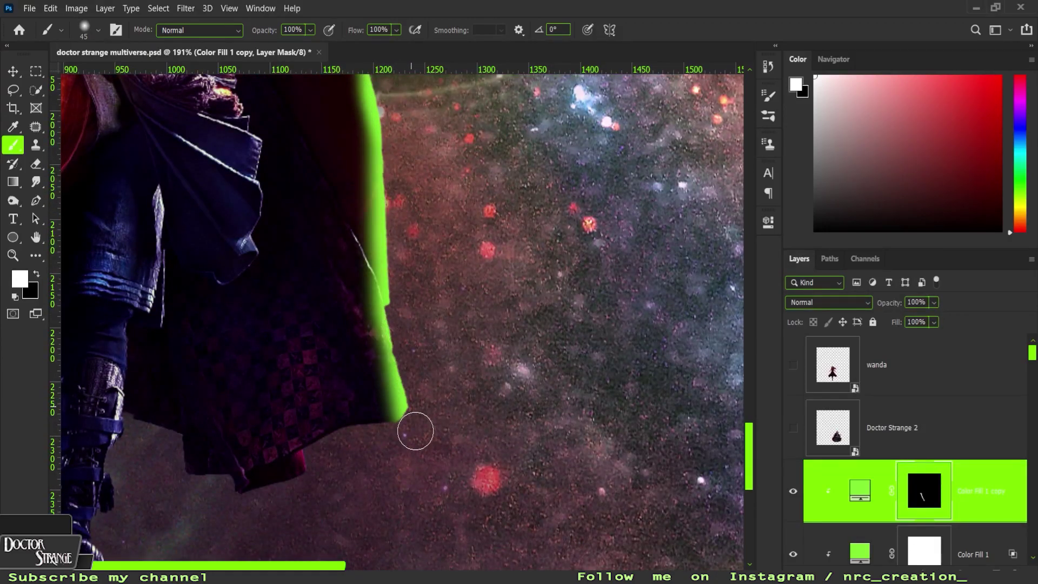
pyautogui.scroll(-5, 394, 290)
pyautogui.scroll(2, 351, 227)
pyautogui.scroll(-3, 328, 180)
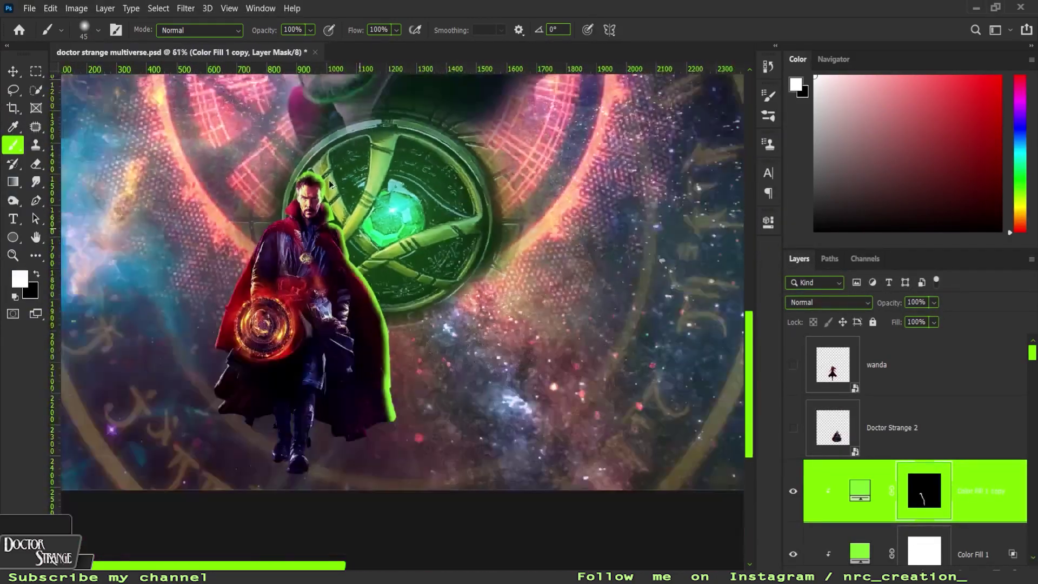
pyautogui.scroll(2, 329, 181)
# - Switch the rim glow layer from Color Dodge to Screen and adjust its Blend If range
pyautogui.click(828, 302)
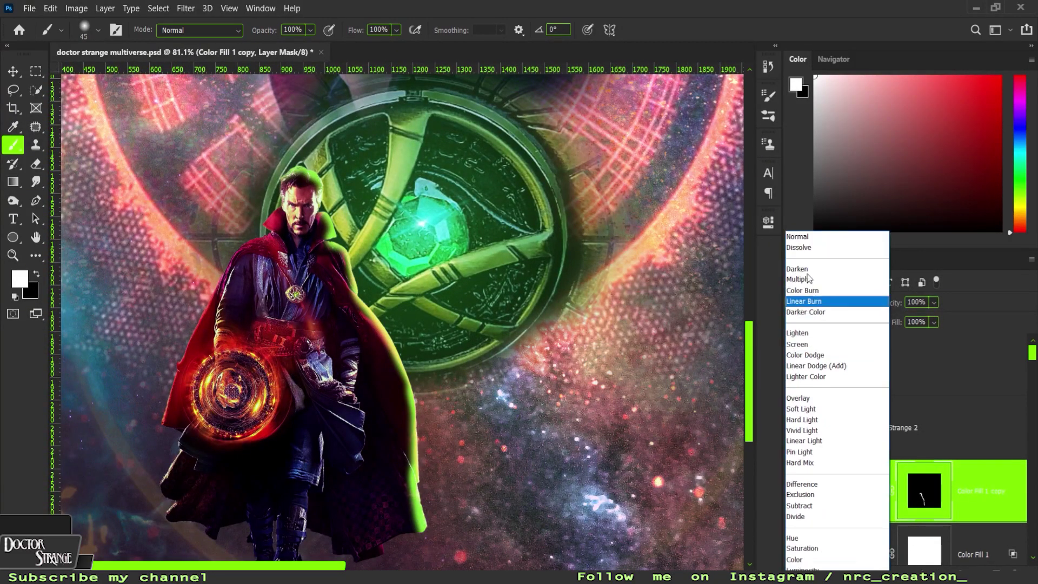
pyautogui.click(819, 355)
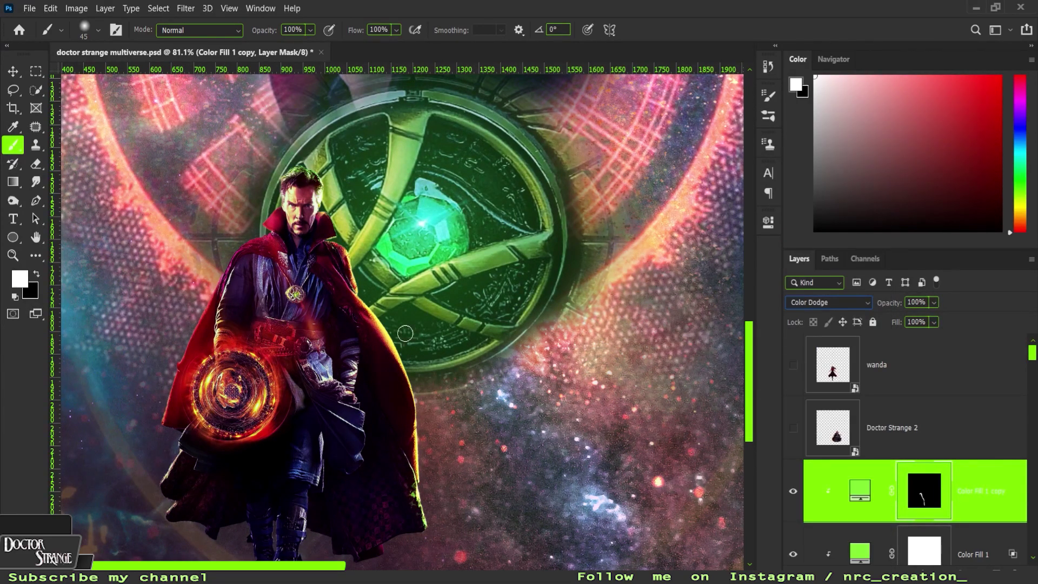
pyautogui.scroll(1, 405, 334)
pyautogui.click(829, 303)
pyautogui.click(819, 346)
pyautogui.doubleClick(974, 491)
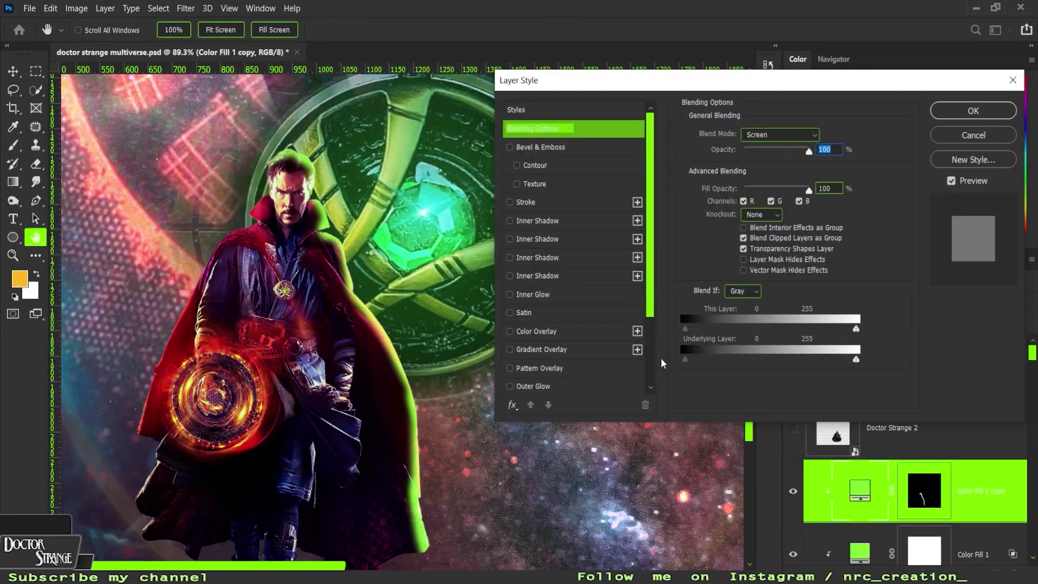
pyautogui.moveTo(686, 359); pyautogui.dragTo(710, 358)
pyautogui.press('Return')
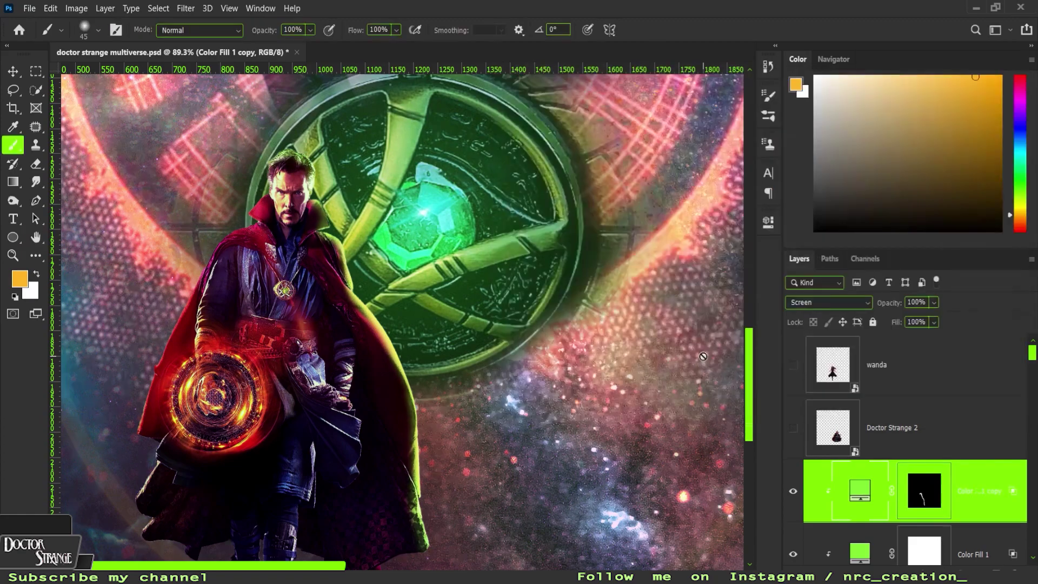
# - Duplicate the rim glow as a Lighter Color copy to strengthen it
pyautogui.hotkey('ctrl', 'j')
pyautogui.click(832, 303)
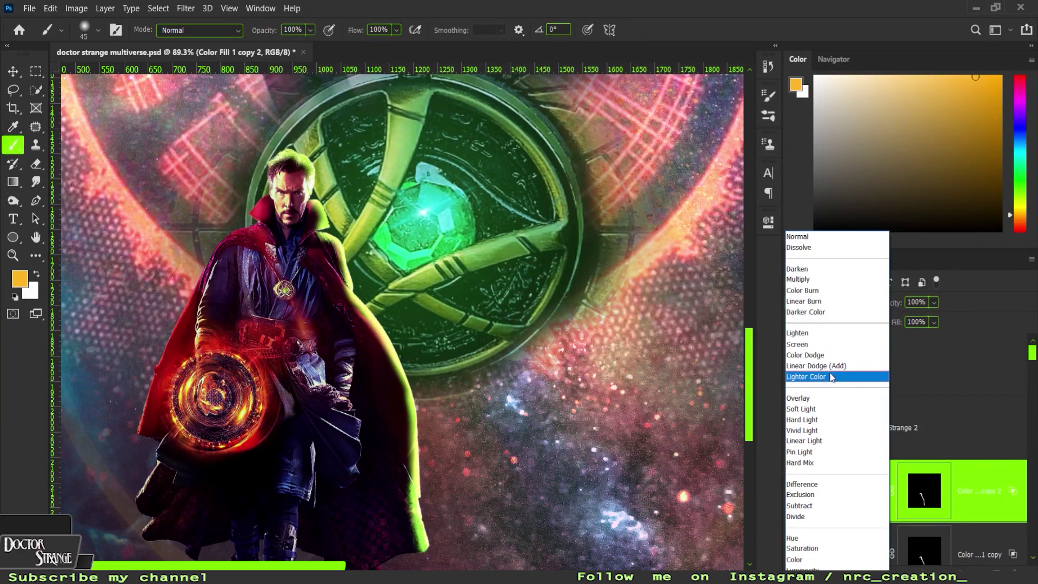
pyautogui.click(828, 379)
pyautogui.hotkey('ctrl', '0')
# - Add a Levels adjustment with lowered output brightness and an inverted black mask
pyautogui.click(865, 577)
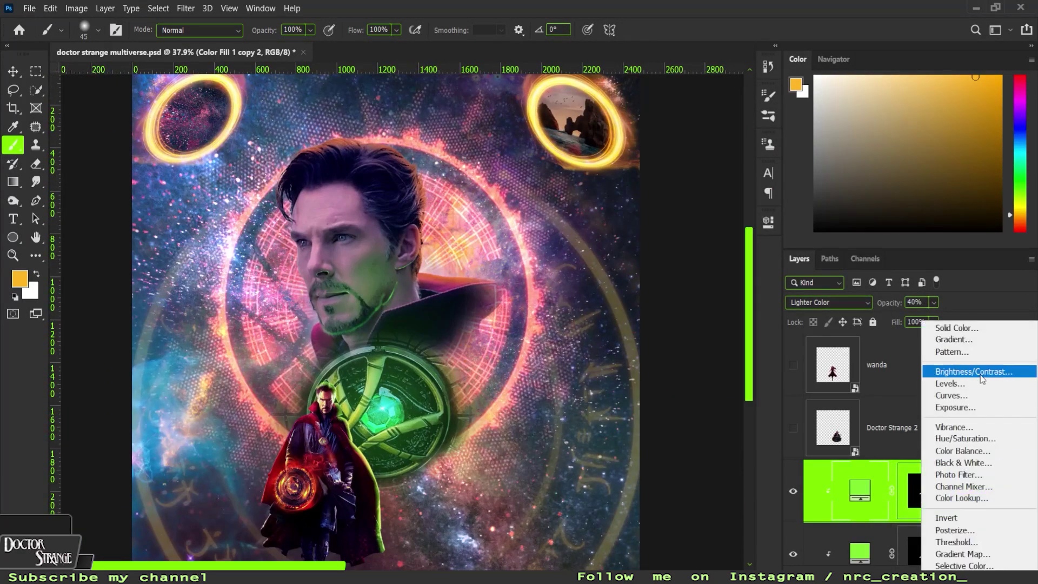
pyautogui.click(889, 258)
pyautogui.moveTo(736, 406); pyautogui.dragTo(665, 406)
pyautogui.click(593, 239)
pyautogui.hotkey('ctrl', 'i')
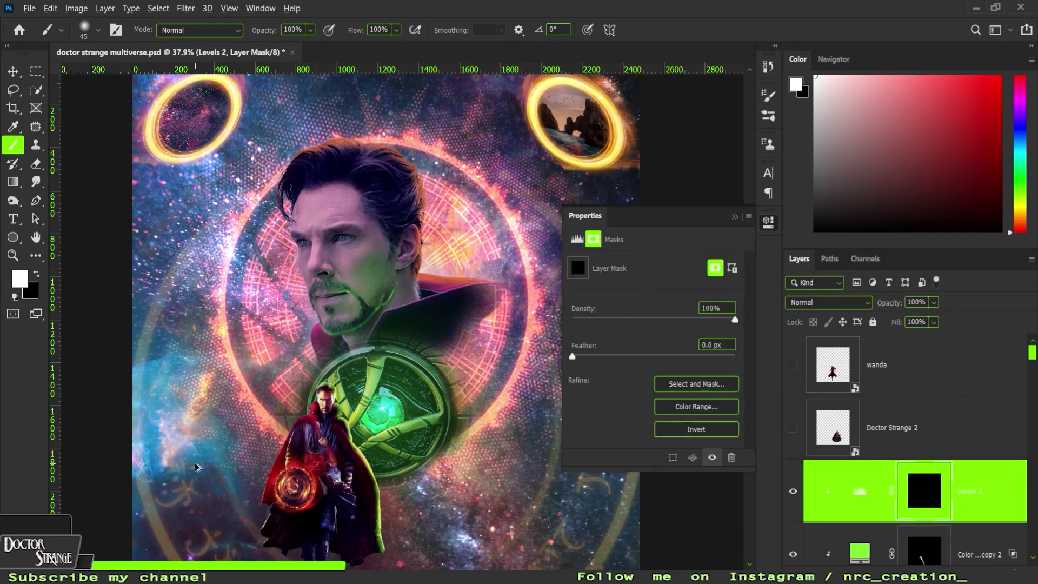
pyautogui.scroll(3, 258, 387)
pyautogui.scroll(-2, 258, 387)
pyautogui.press(']')
pyautogui.press(']')
pyautogui.press(']')
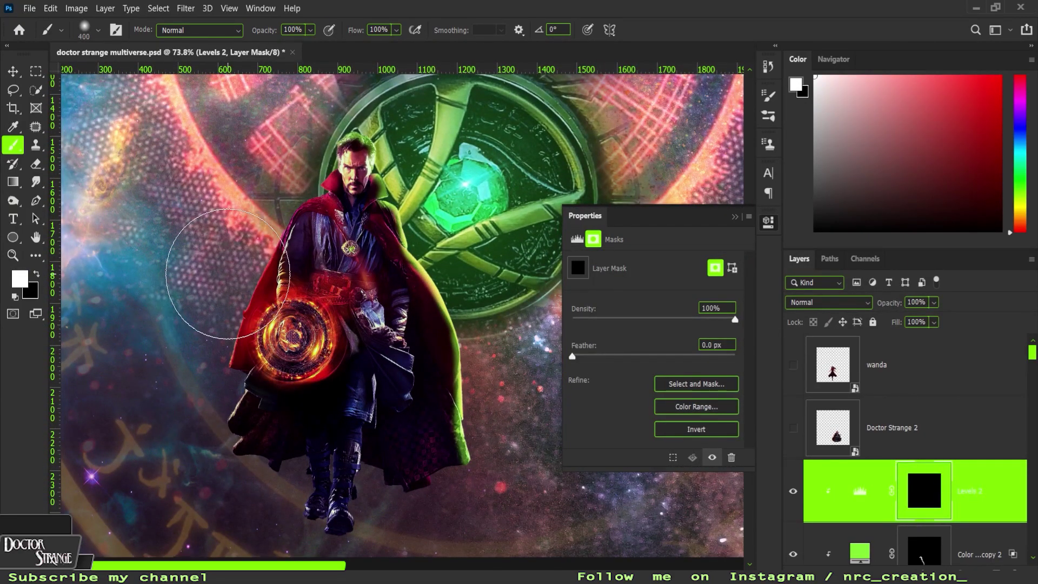
# - Paint the Levels mask around the shield and figure at 80% brush strength, layer opacity 70%
pyautogui.moveTo(292, 336); pyautogui.dragTo(379, 319)
pyautogui.click(294, 31)
pyautogui.write('80')
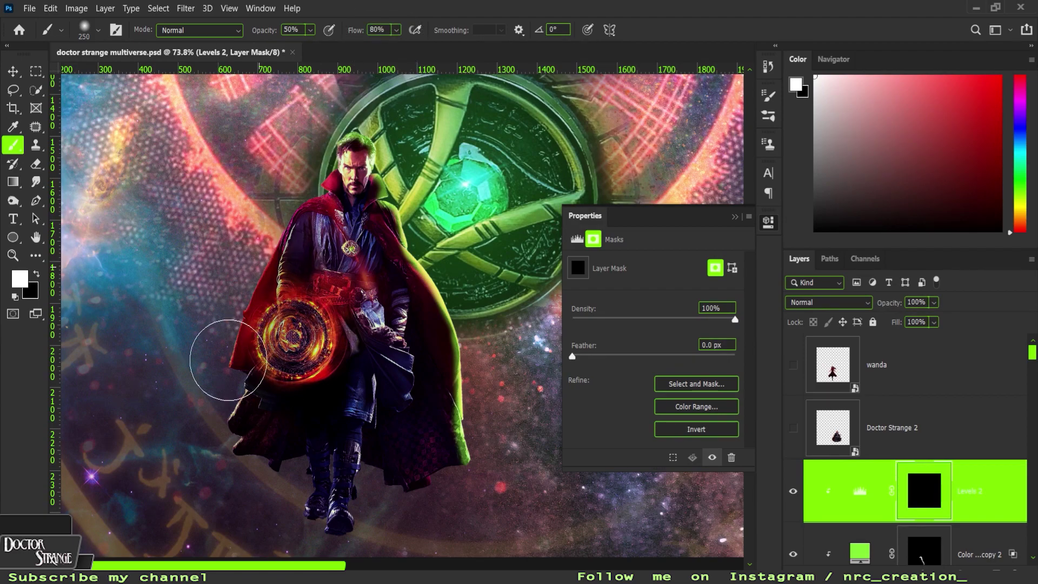
pyautogui.moveTo(220, 348)
pyautogui.mouseDown()
pyautogui.moveTo(399, 378)
pyautogui.moveTo(341, 335)
pyautogui.mouseUp()
pyautogui.click(916, 302)
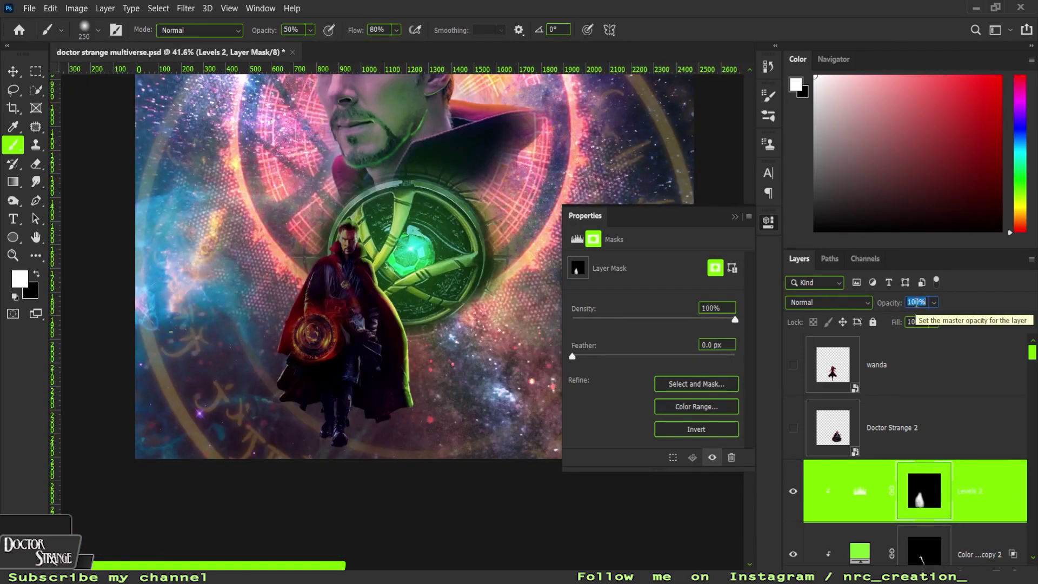
pyautogui.write('70')
pyautogui.keyDown('alt'); pyautogui.scroll(5, 292, 336); pyautogui.keyUp('alt')
# - Add a masked orange fill layer glowing around the bracelet in Overlay mode
pyautogui.click(577, 239)
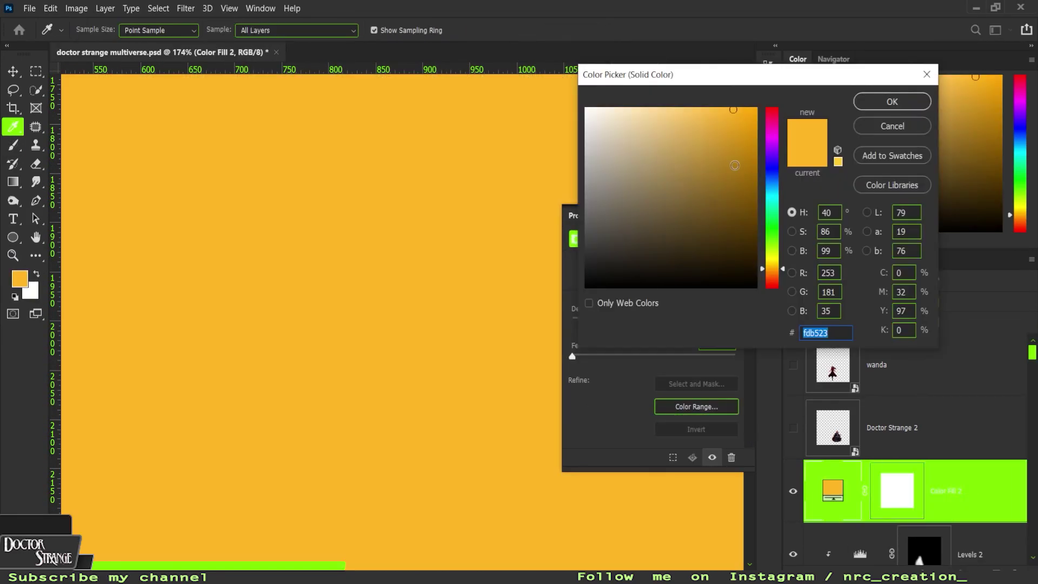
pyautogui.moveTo(772, 268); pyautogui.dragTo(772, 278)
pyautogui.click(892, 100)
pyautogui.hotkey('ctrl', 'i')
pyautogui.keyDown('alt'); pyautogui.scroll(-2, 295, 288); pyautogui.keyUp('alt')
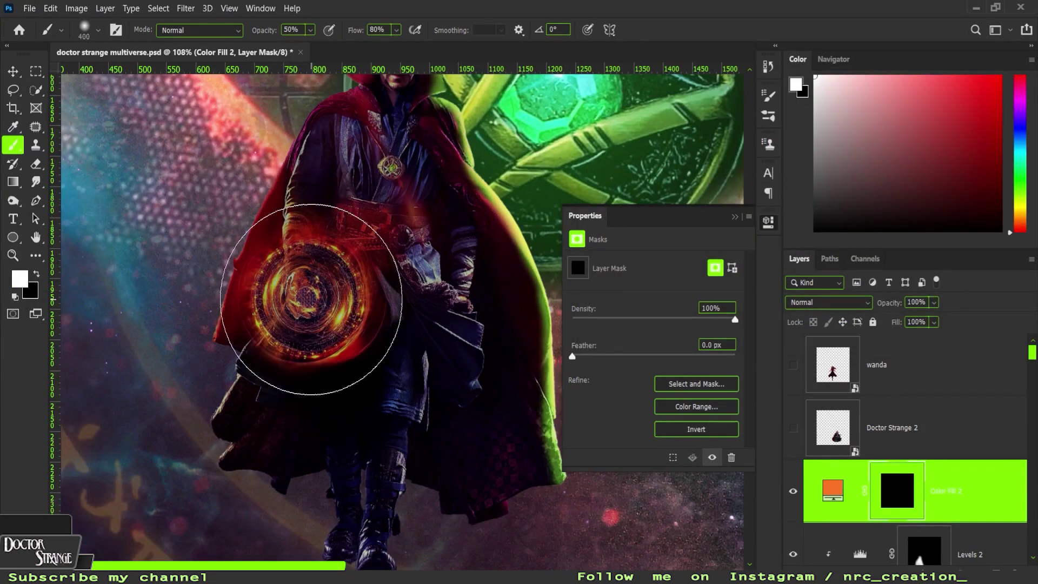
pyautogui.click(295, 297)
pyautogui.click(828, 303)
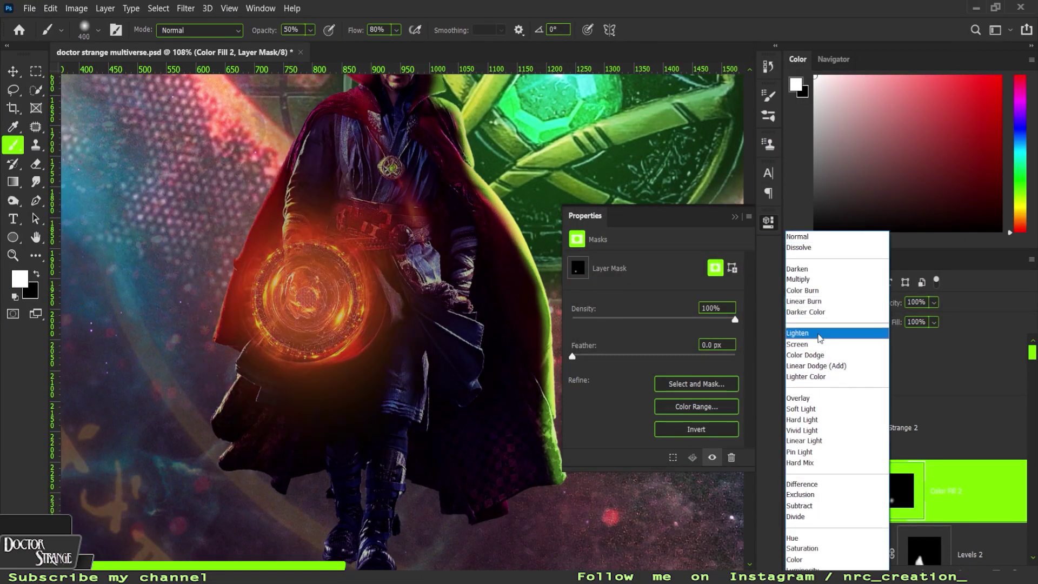
pyautogui.click(799, 398)
# - Duplicate the orange glow as a Color Dodge copy at 40% opacity
pyautogui.hotkey('ctrl', 'j')
pyautogui.hotkey('ctrl', '0')
pyautogui.click(829, 303)
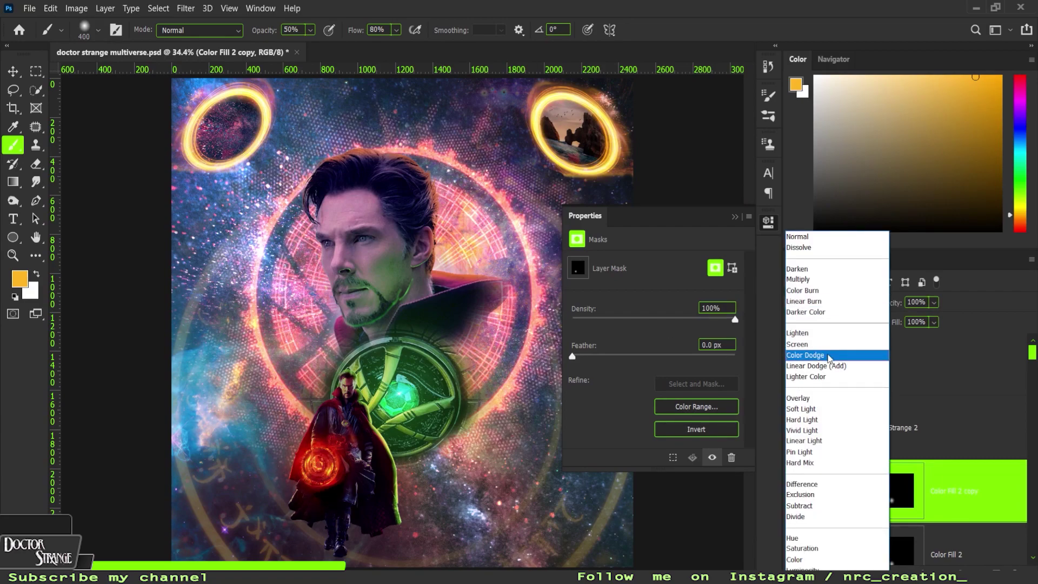
pyautogui.click(811, 355)
pyautogui.tripleClick(917, 302)
pyautogui.write('40')
pyautogui.click(734, 216)
pyautogui.keyDown('alt'); pyautogui.scroll(-1, 372, 362); pyautogui.keyUp('alt')
pyautogui.keyDown('alt'); pyautogui.scroll(5, 372, 362); pyautogui.keyUp('alt')
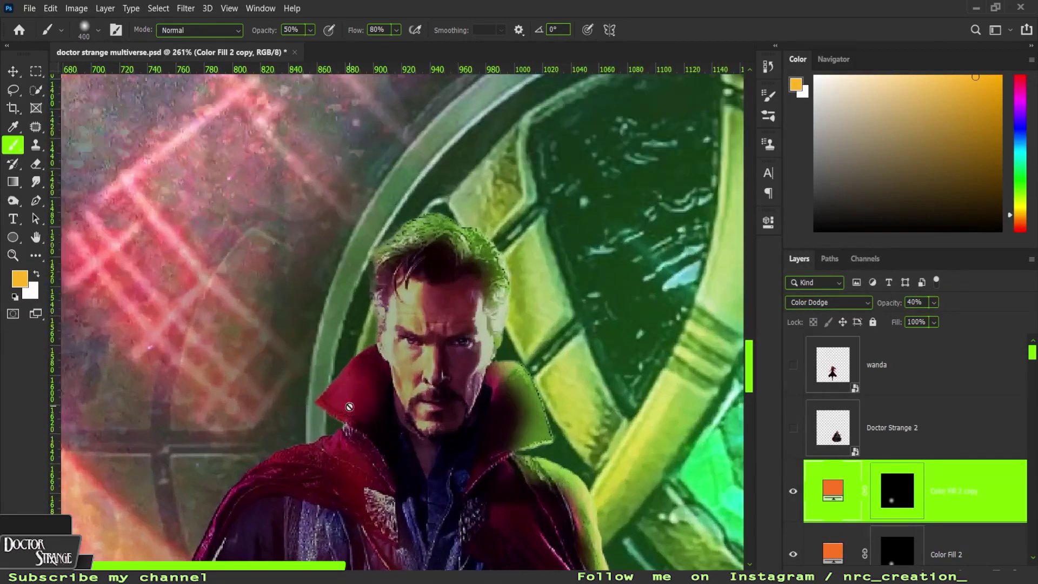
# - Add another hidden orange fill and paint a thin rim line along the cheek and chin
pyautogui.press('Return')
pyautogui.press('d')
pyautogui.hotkey('ctrl', 'i')
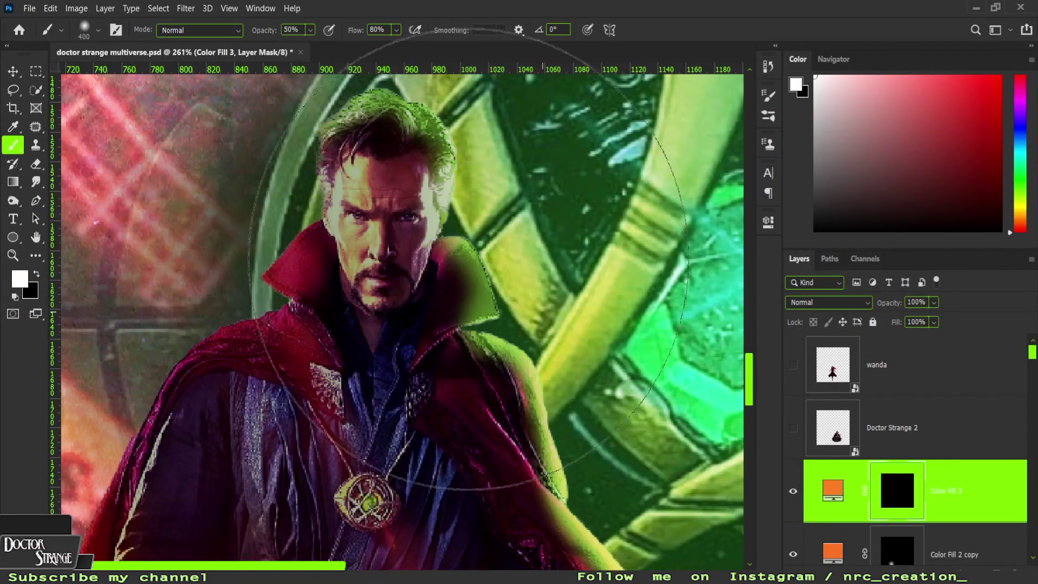
pyautogui.keyDown('alt'); pyautogui.scroll(3, 556, 209); pyautogui.keyUp('alt')
pyautogui.keyDown('alt'); pyautogui.scroll(2, 207, 179); pyautogui.keyUp('alt')
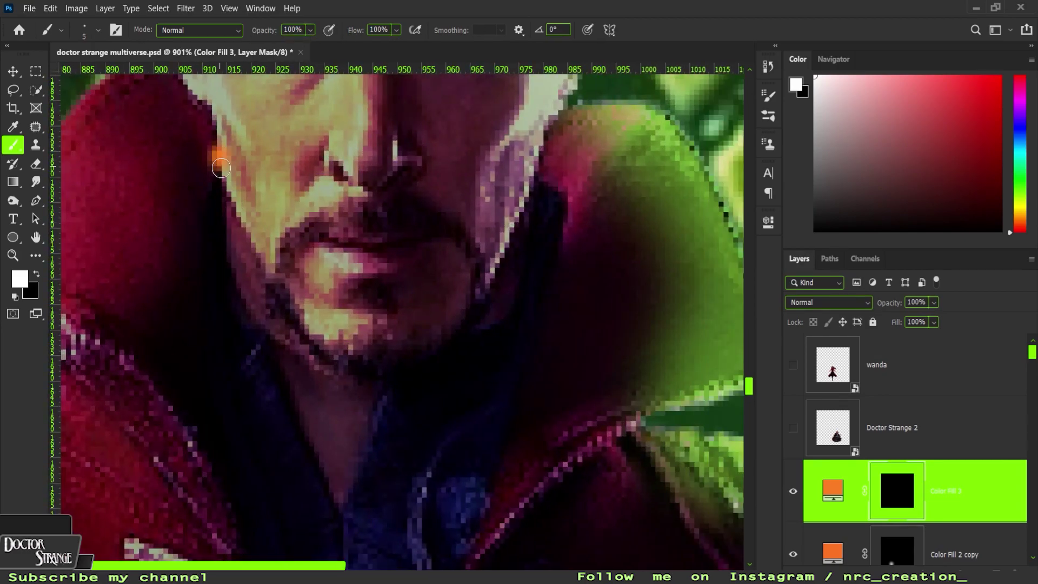
pyautogui.moveTo(221, 168); pyautogui.dragTo(437, 335)
pyautogui.press('x')
pyautogui.keyDown('alt'); pyautogui.scroll(2, 273, 250); pyautogui.keyUp('alt')
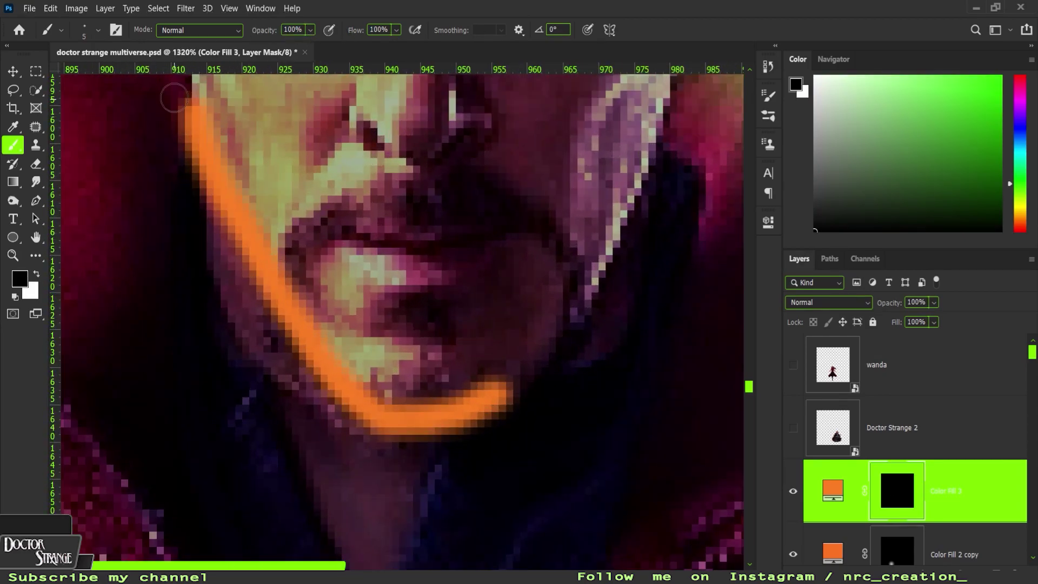
pyautogui.moveTo(174, 98); pyautogui.dragTo(436, 425)
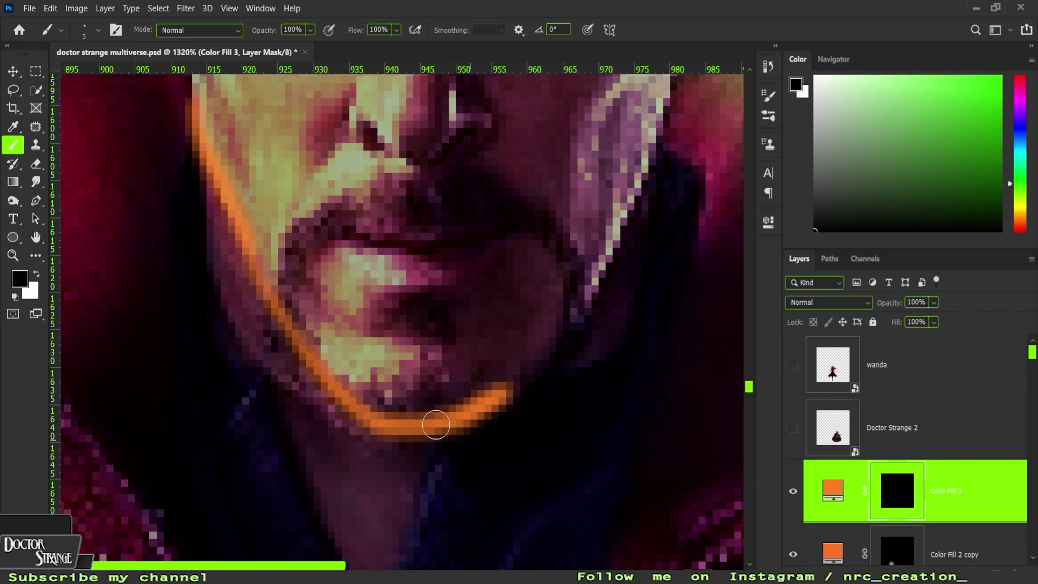
pyautogui.keyDown('alt'); pyautogui.scroll(-3, 436, 425); pyautogui.keyUp('alt')
pyautogui.keyDown('alt'); pyautogui.scroll(3, 429, 266); pyautogui.keyUp('alt')
pyautogui.press('[')
pyautogui.press('[')
pyautogui.press('[')
pyautogui.keyDown('alt'); pyautogui.scroll(-2, 371, 254); pyautogui.keyUp('alt')
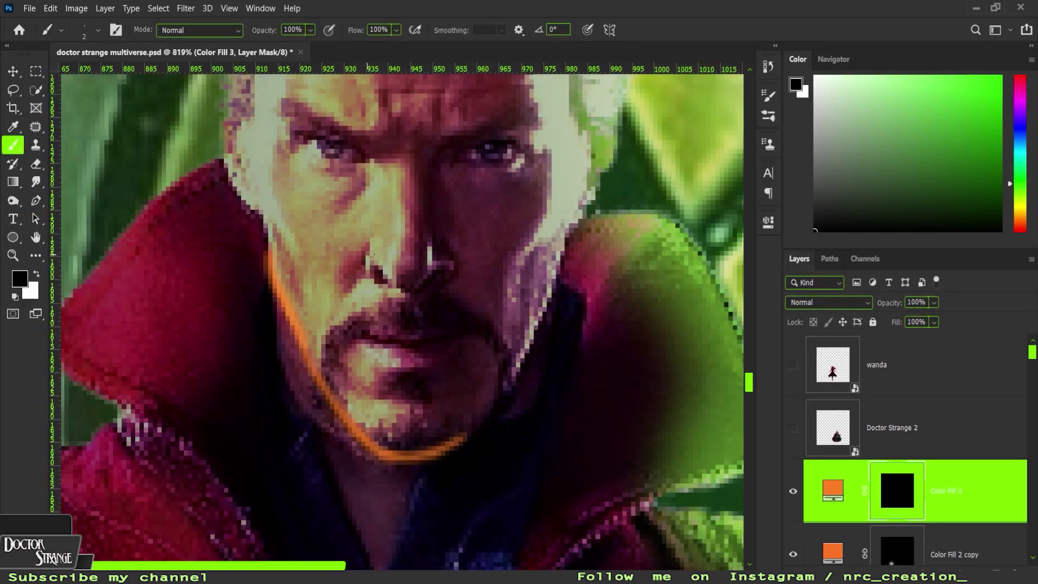
# - Refine the orange rim mask along the jaw and extend it onto the collar edge
pyautogui.press('x')
pyautogui.keyDown('alt'); pyautogui.scroll(-2, 379, 265); pyautogui.keyUp('alt')
pyautogui.keyDown('alt'); pyautogui.scroll(1, 396, 226); pyautogui.keyUp('alt')
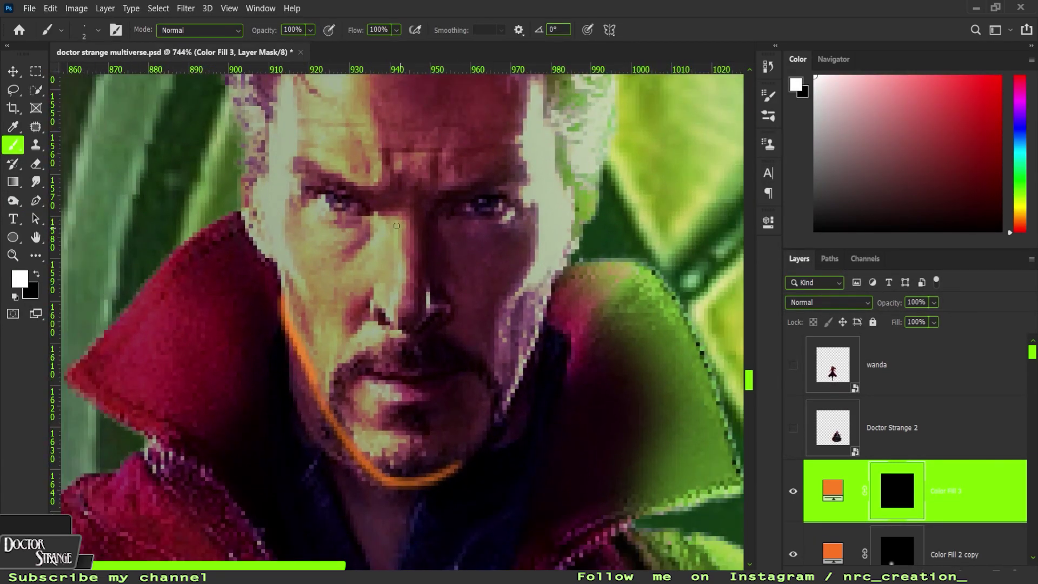
pyautogui.keyDown('alt'); pyautogui.scroll(-3, 397, 300); pyautogui.keyUp('alt')
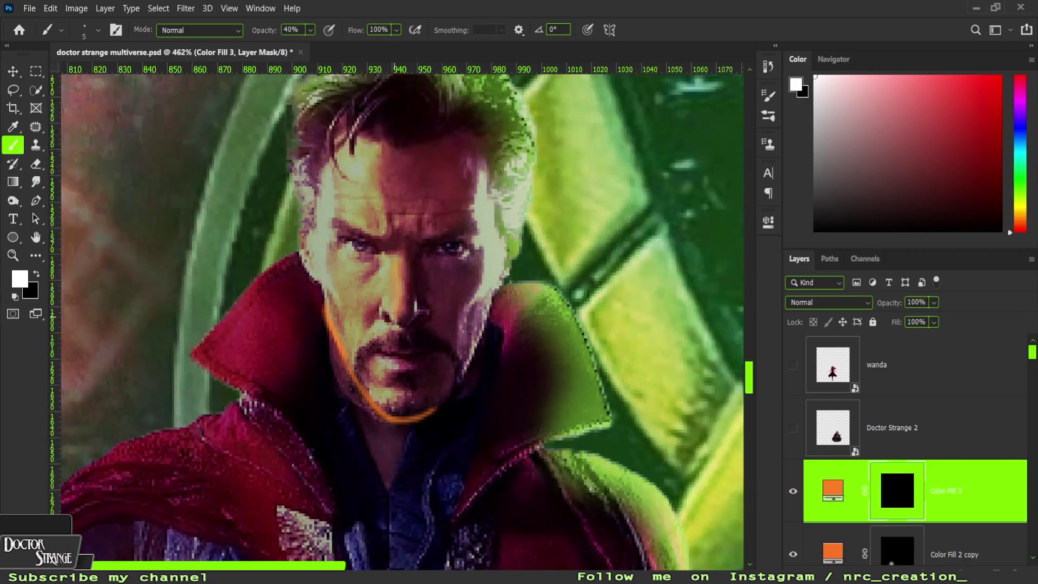
pyautogui.keyDown('alt'); pyautogui.scroll(2, 394, 317); pyautogui.keyUp('alt')
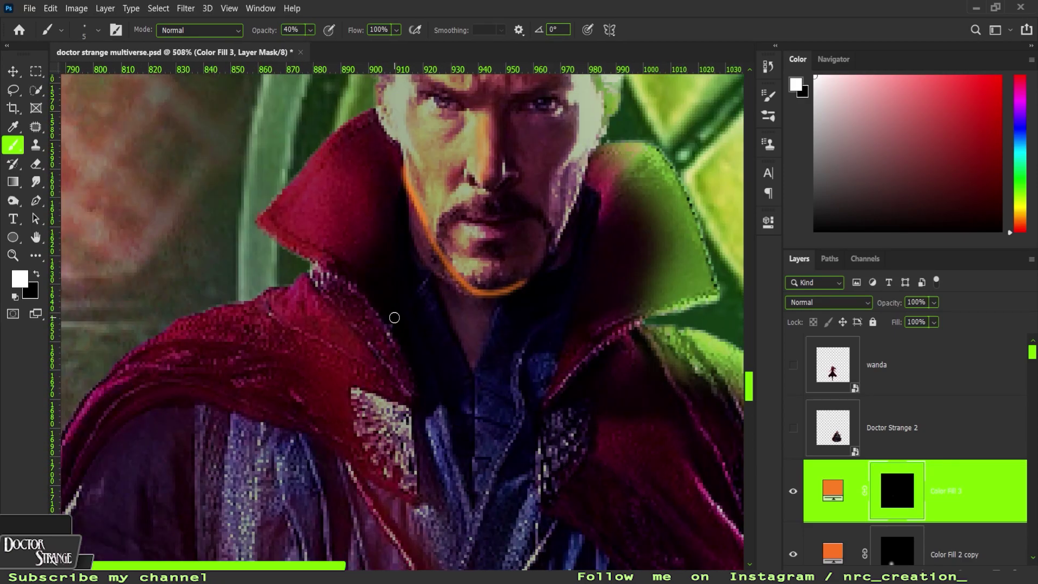
pyautogui.keyDown('alt'); pyautogui.scroll(3, 394, 318); pyautogui.keyUp('alt')
pyautogui.keyDown('alt'); pyautogui.scroll(3, 336, 219); pyautogui.keyUp('alt')
pyautogui.press('x')
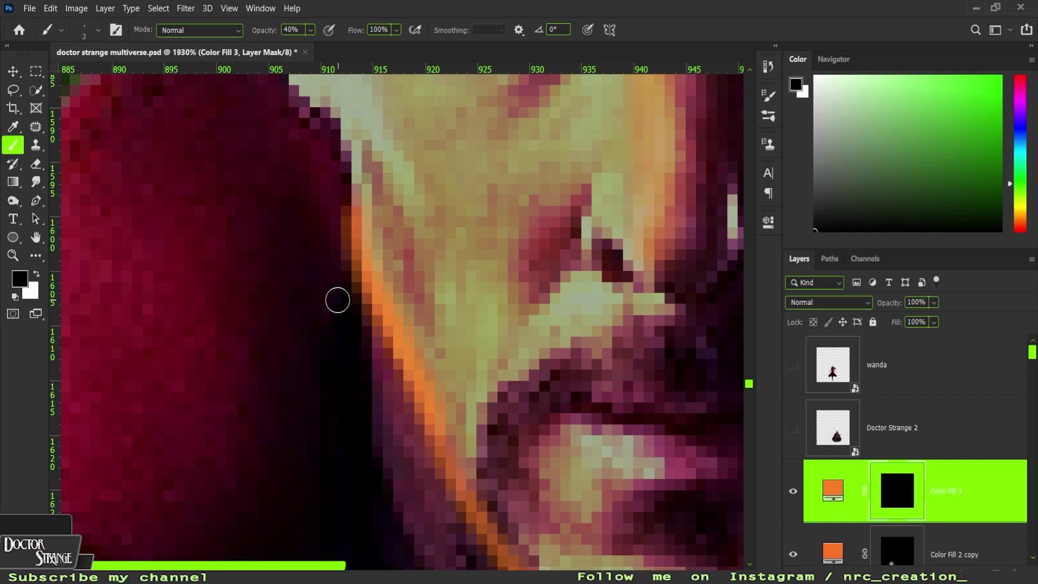
pyautogui.keyDown('alt'); pyautogui.scroll(-2, 346, 260); pyautogui.keyUp('alt')
pyautogui.keyDown('alt'); pyautogui.scroll(-1, 379, 216); pyautogui.keyUp('alt')
pyautogui.keyDown('alt'); pyautogui.scroll(2, 397, 174); pyautogui.keyUp('alt')
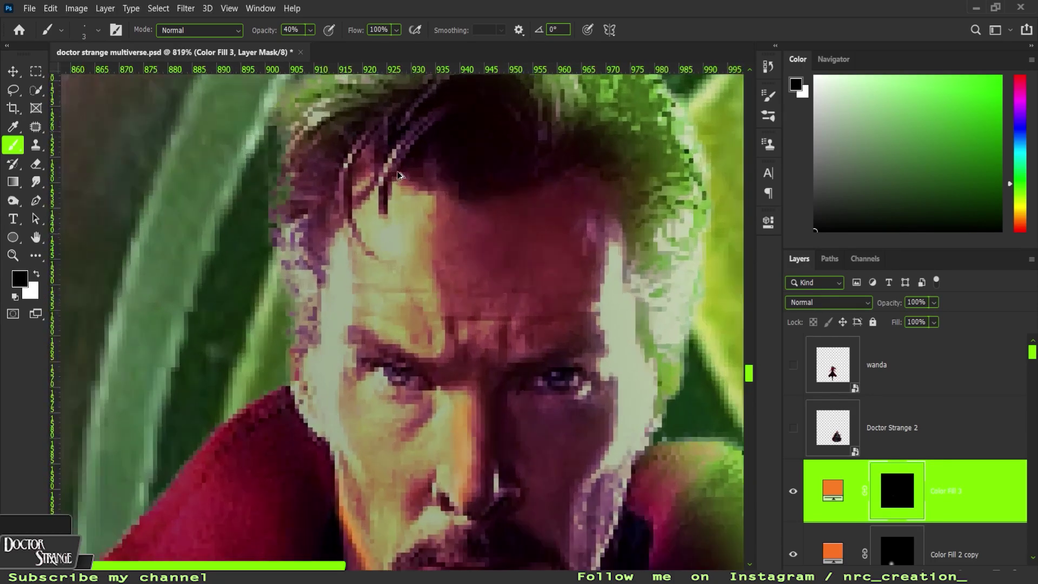
pyautogui.keyDown('alt'); pyautogui.scroll(-3, 398, 175); pyautogui.keyUp('alt')
pyautogui.press('x')
pyautogui.keyDown('alt'); pyautogui.scroll(3, 301, 225); pyautogui.keyUp('alt')
pyautogui.keyDown('alt'); pyautogui.scroll(-1, 267, 140); pyautogui.keyUp('alt')
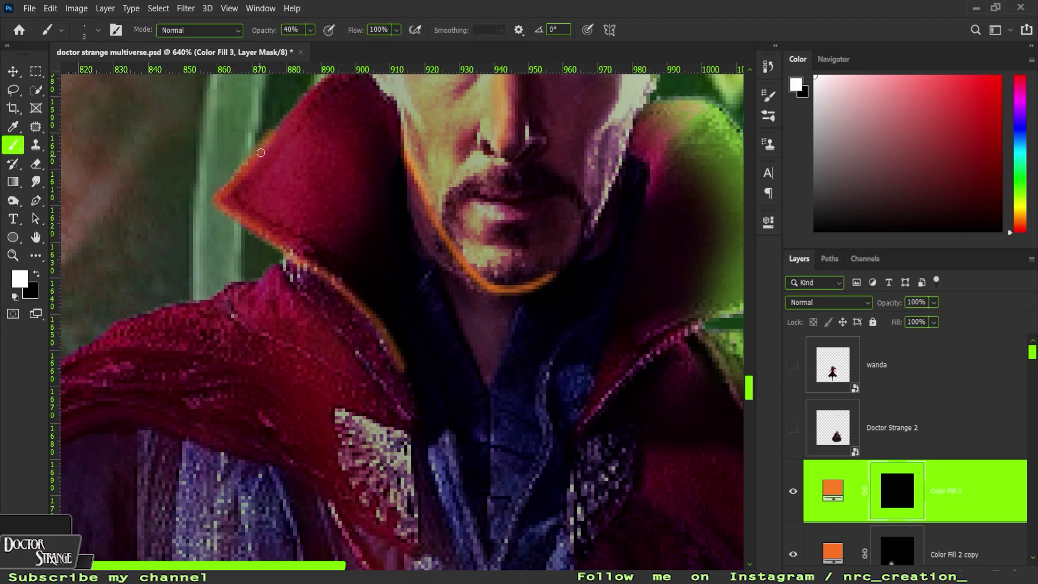
pyautogui.keyDown('alt'); pyautogui.scroll(3, 314, 263); pyautogui.keyUp('alt')
pyautogui.press('x')
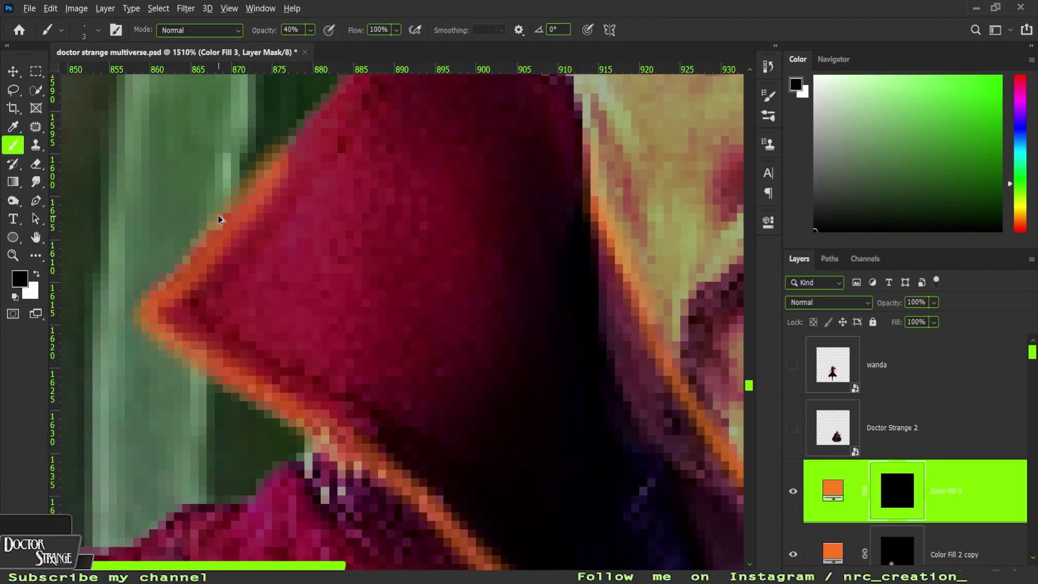
pyautogui.keyDown('alt'); pyautogui.scroll(-2, 219, 219); pyautogui.keyUp('alt')
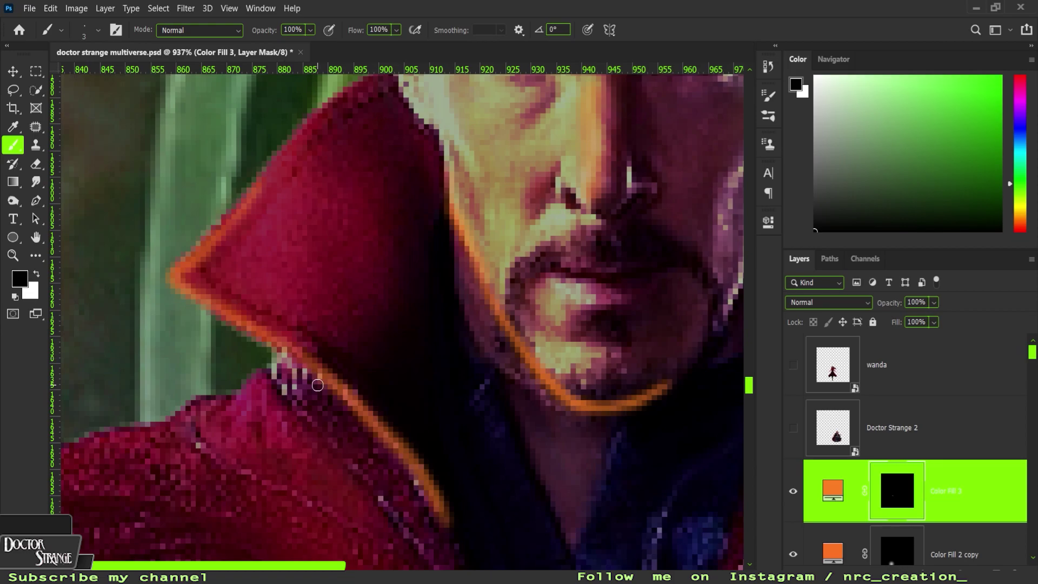
pyautogui.scroll(-3, 318, 385)
# - Set the orange rim light layer to Screen blending
pyautogui.click(827, 302)
pyautogui.click(808, 340)
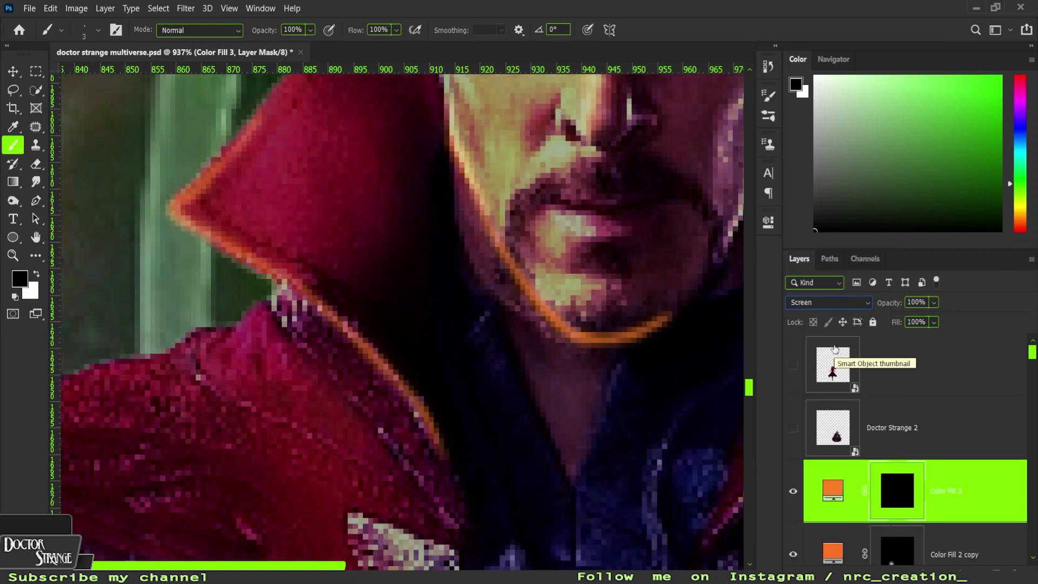
pyautogui.hotkey('ctrl', '0')
pyautogui.hotkey('ctrl', '+')
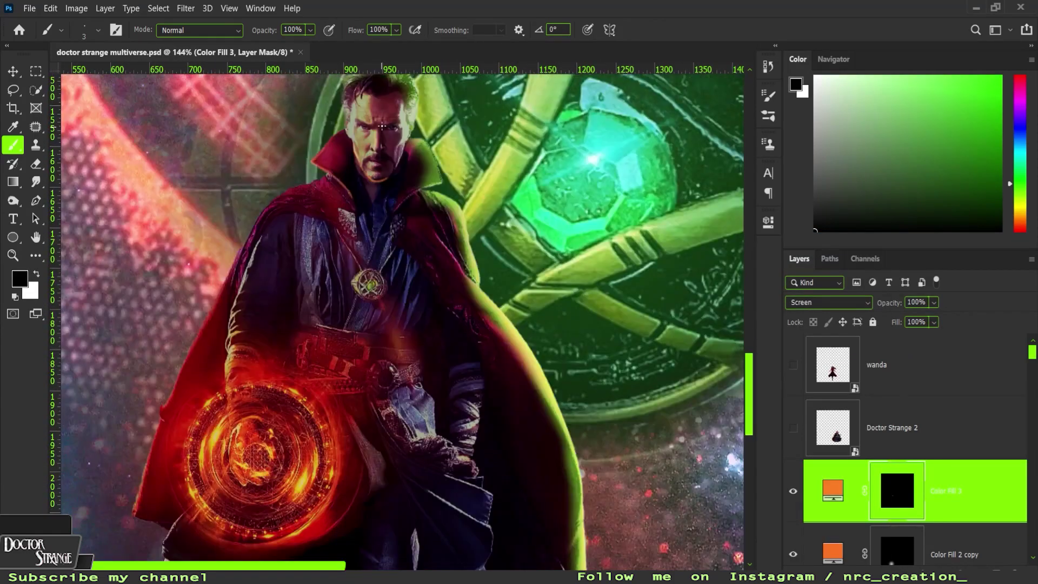
pyautogui.hotkey('ctrl', 'j')
pyautogui.click(827, 302)
pyautogui.click(811, 331)
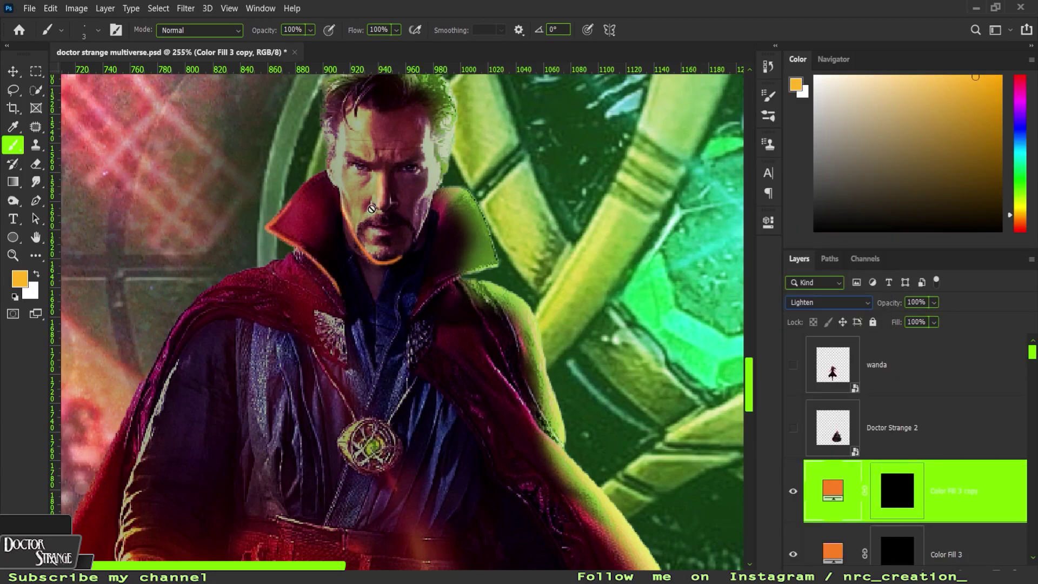
pyautogui.click(897, 490)
pyautogui.press('d')
pyautogui.scroll(3, 311, 227)
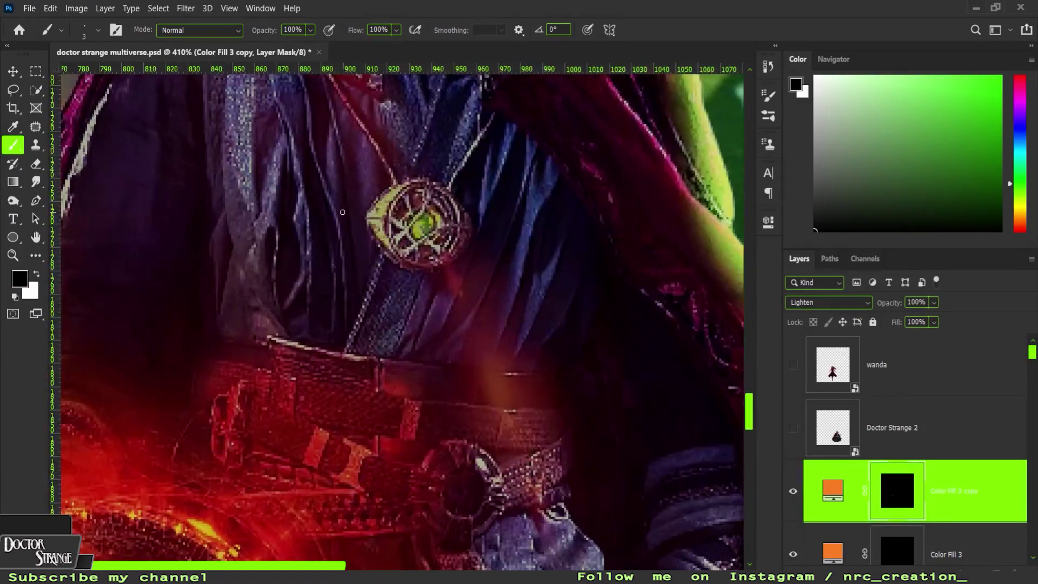
pyautogui.press('x')
pyautogui.scroll(2, 319, 238)
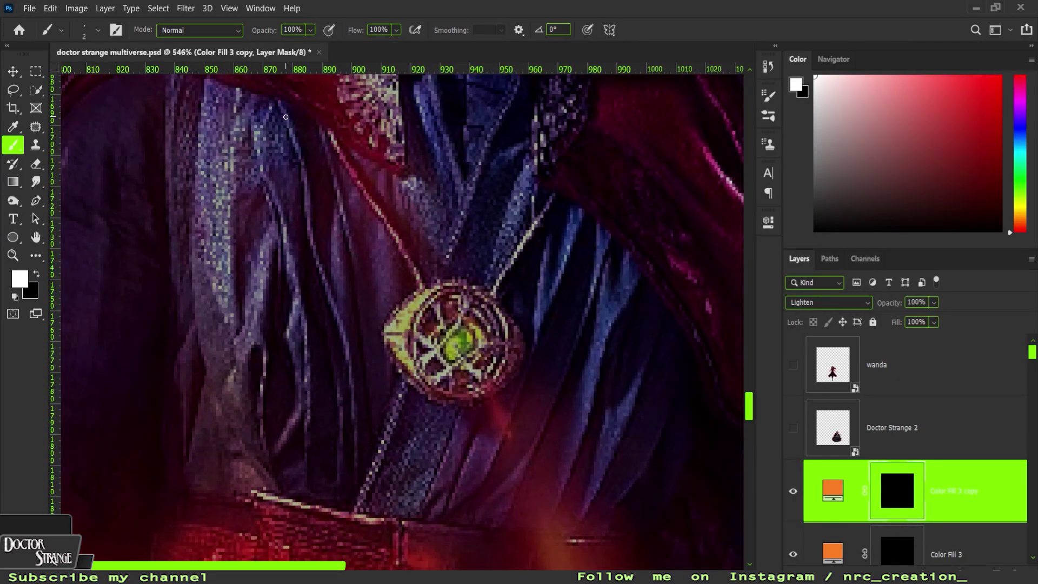
pyautogui.moveTo(305, 192); pyautogui.dragTo(358, 449)
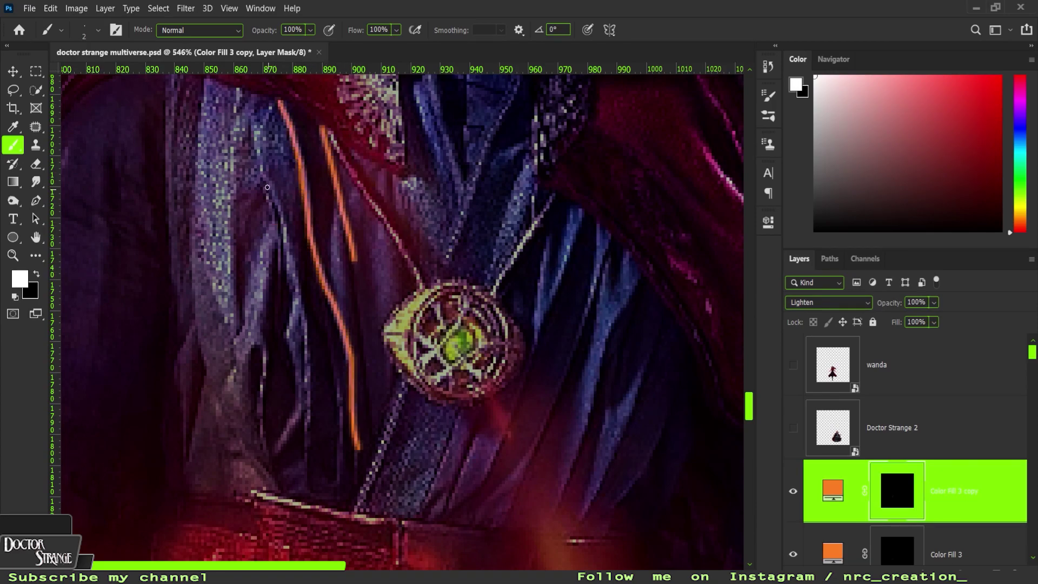
pyautogui.scroll(-6, 227, 300)
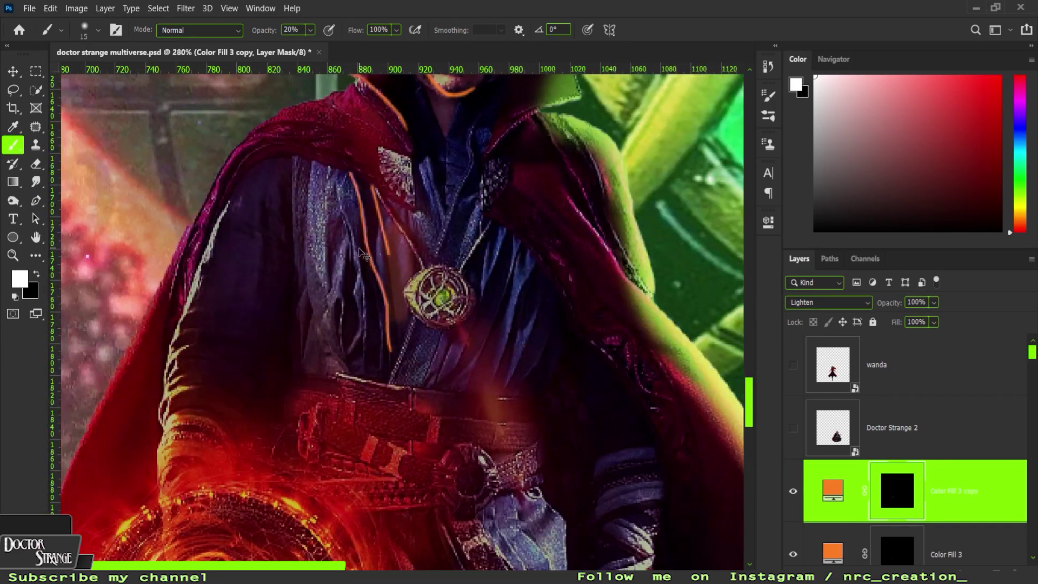
pyautogui.scroll(-5, 227, 300)
pyautogui.click(827, 303)
pyautogui.click(797, 344)
pyautogui.hotkey('ctrl', '0')
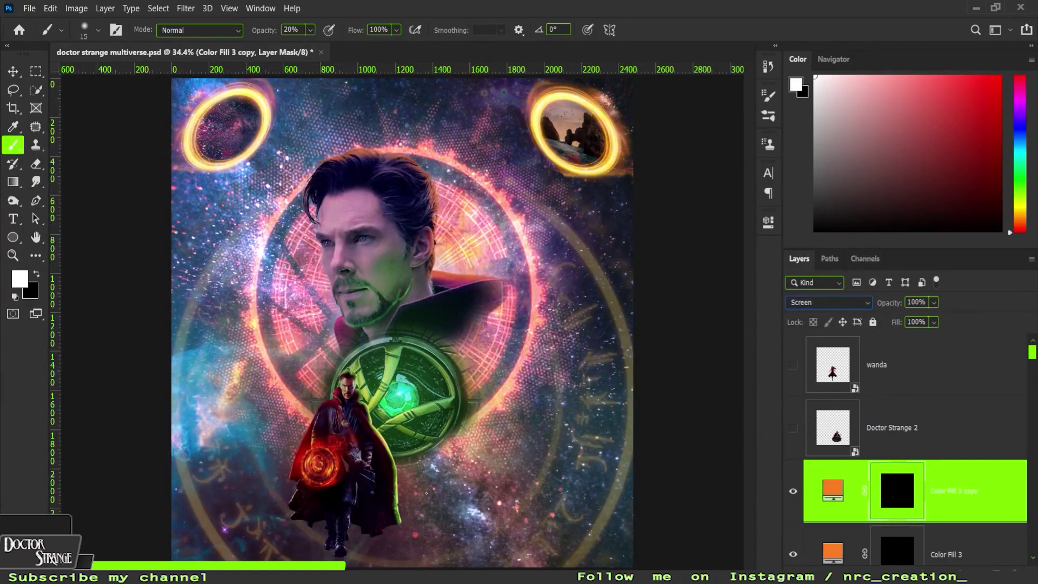
pyautogui.scroll(1, 427, 493)
pyautogui.click(793, 427)
pyautogui.scroll(-2, 959, 421)
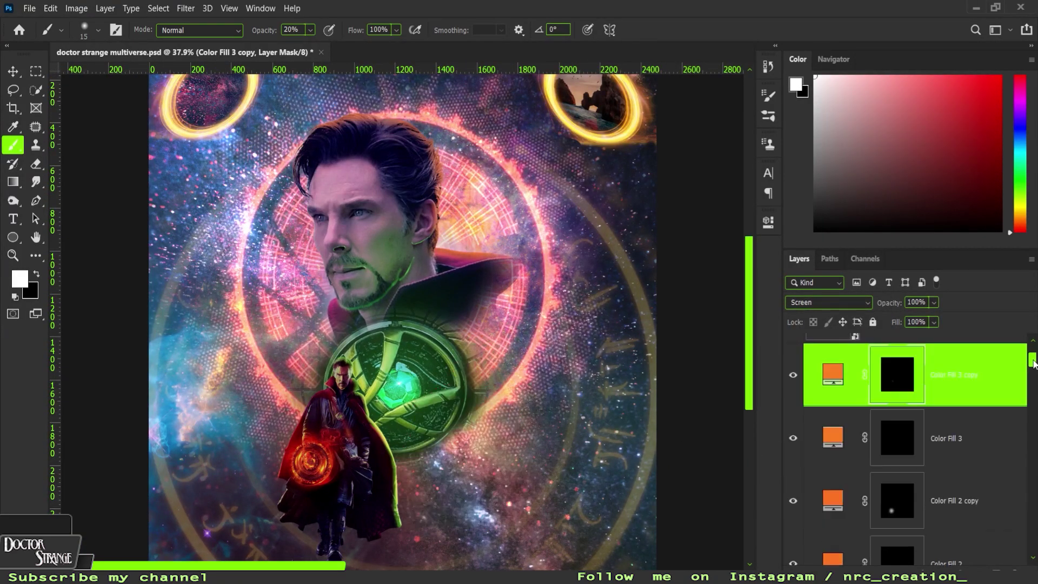
pyautogui.scroll(-3, 959, 421)
# - Give the first figure a bright green Linear Dodge inner shadow: 35% opacity, angle 50, distance 5, size 0
pyautogui.doubleClick(959, 422)
pyautogui.click(538, 220)
pyautogui.click(764, 132)
pyautogui.click(768, 262)
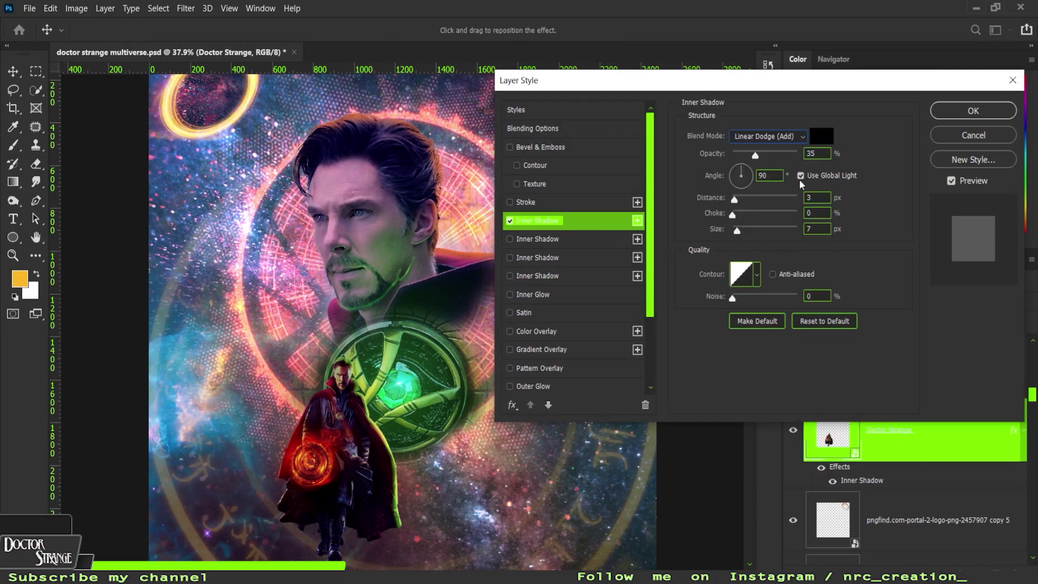
pyautogui.click(822, 132)
pyautogui.moveTo(764, 253); pyautogui.dragTo(765, 241)
pyautogui.click(727, 113)
pyautogui.click(859, 108)
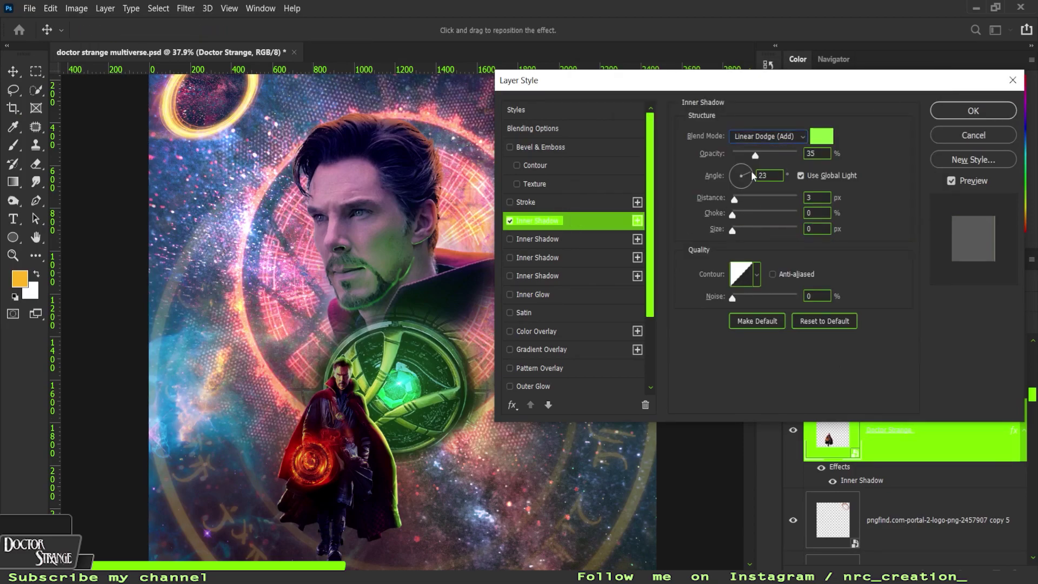
pyautogui.press('Tab')
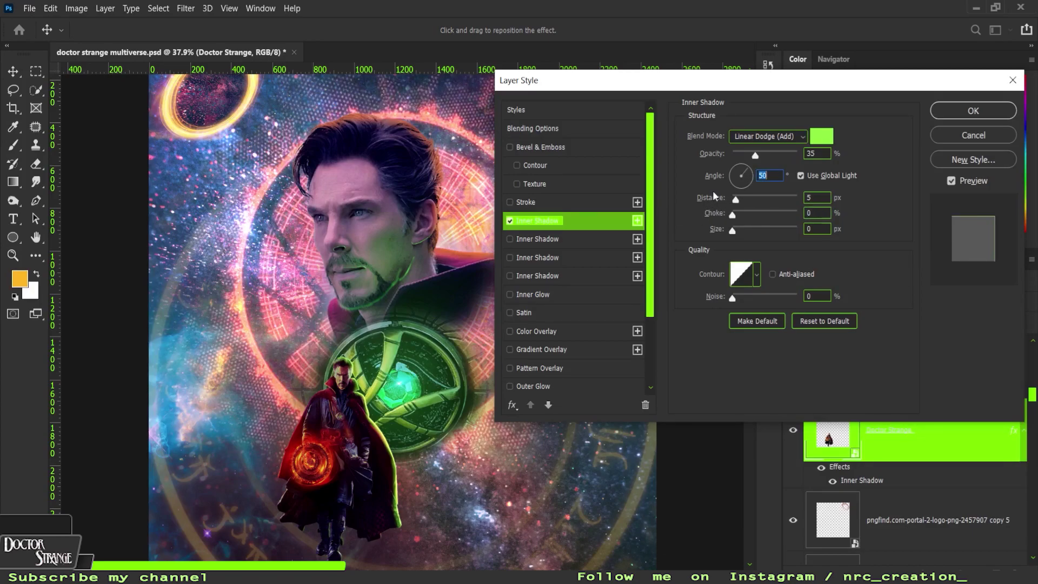
pyautogui.press('Return')
# - Convert the first figure's inner shadow effect into its own layer
pyautogui.press('b')
pyautogui.scroll(5, 378, 324)
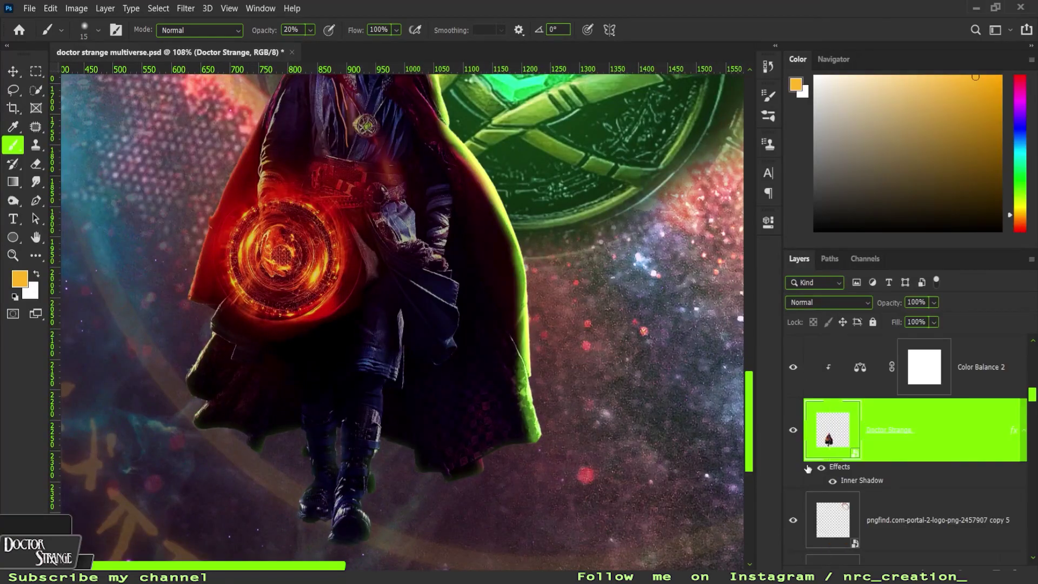
pyautogui.rightClick(1014, 430)
pyautogui.click(962, 378)
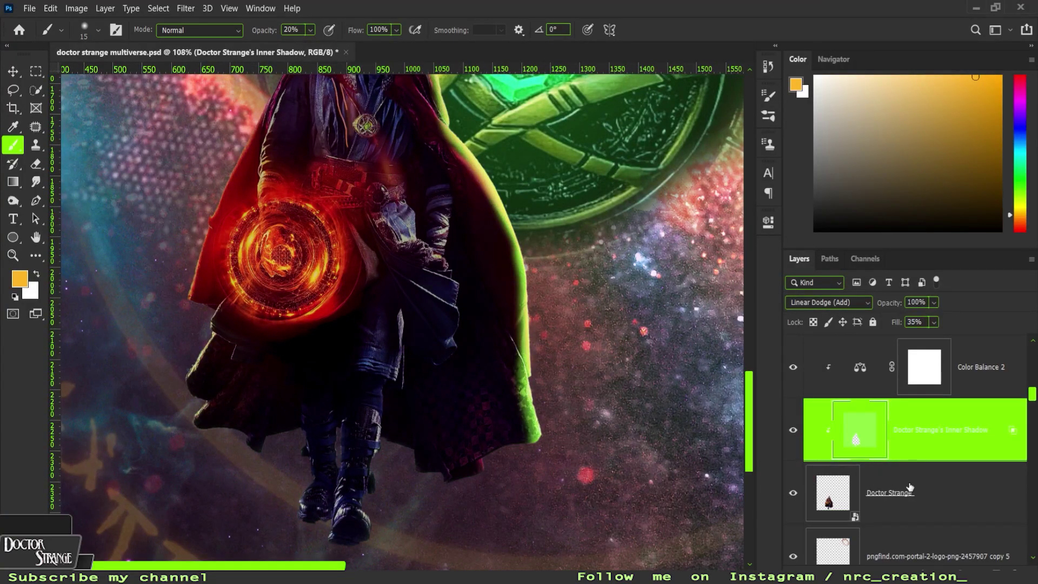
pyautogui.hotkey('ctrl', '0')
# - Darken Doctor Strange 2 with a Levels adjustment lowering the output white
pyautogui.keyDown('ctrl'); pyautogui.click(533, 449); pyautogui.keyUp('ctrl')
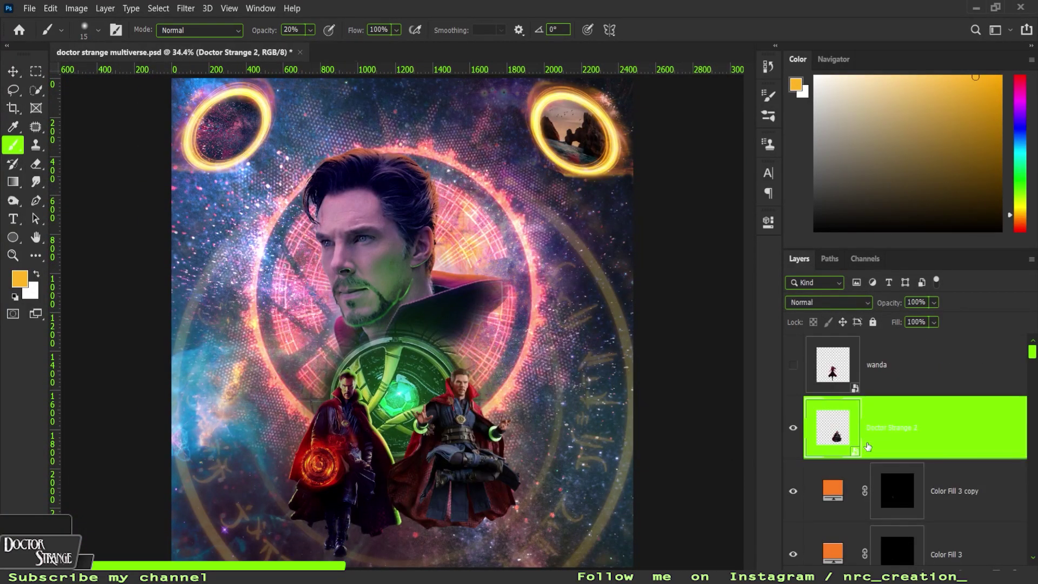
pyautogui.scroll(3, 532, 449)
pyautogui.hotkey('ctrl', 'l')
pyautogui.moveTo(459, 92); pyautogui.dragTo(654, 115)
pyautogui.moveTo(756, 336); pyautogui.dragTo(709, 338)
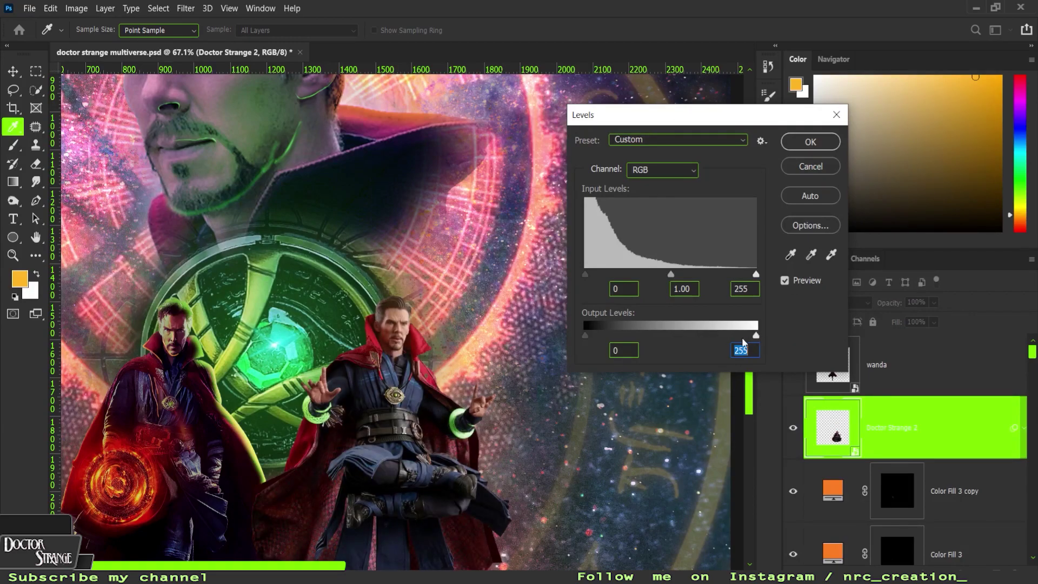
pyautogui.press('Return')
# - Add a lime-green Solid Color fill layer
pyautogui.press('b')
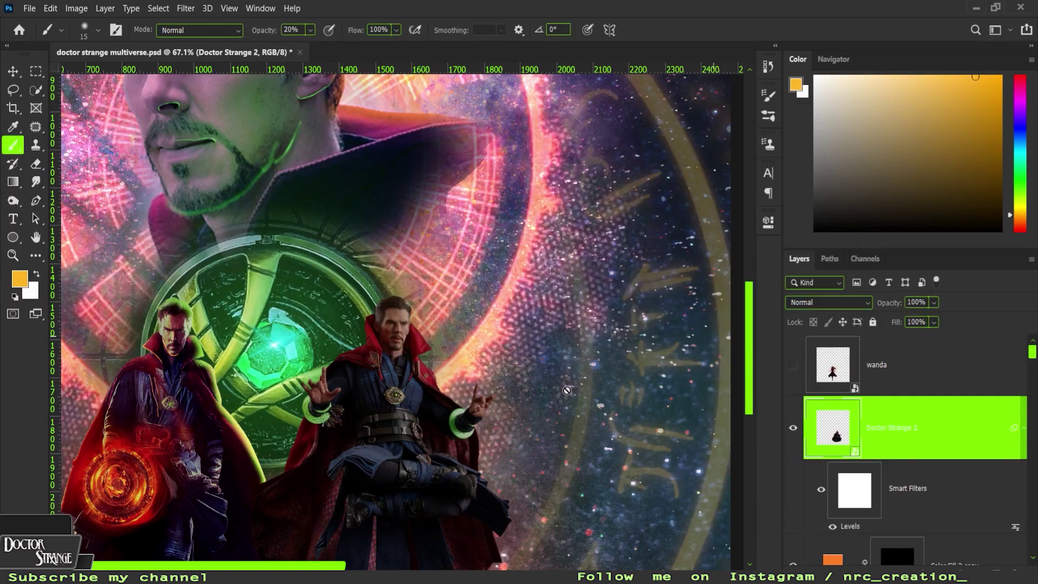
pyautogui.scroll(-1, 514, 423)
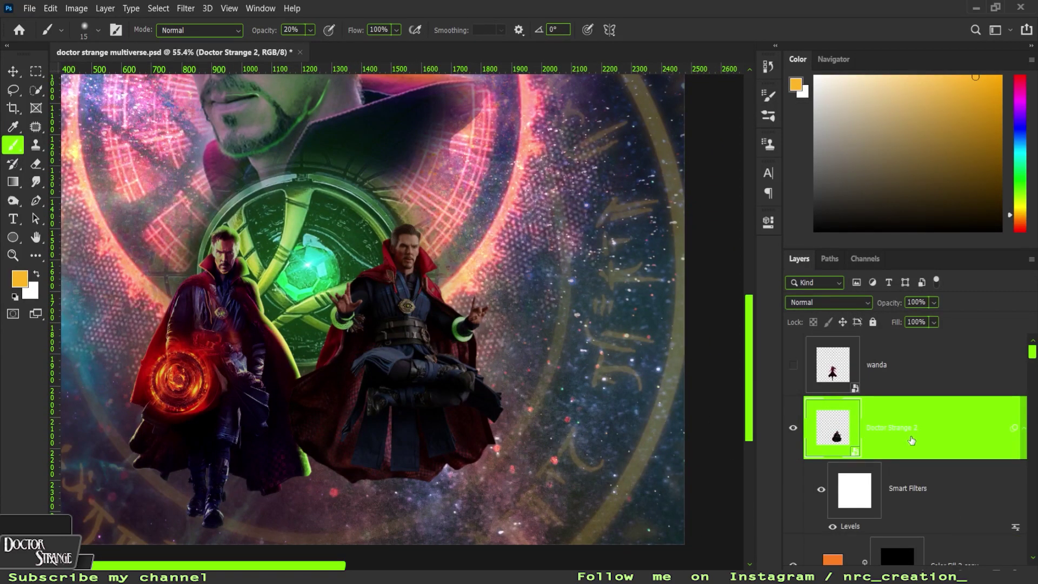
pyautogui.click(919, 569)
pyautogui.click(827, 327)
pyautogui.moveTo(772, 268); pyautogui.dragTo(768, 247)
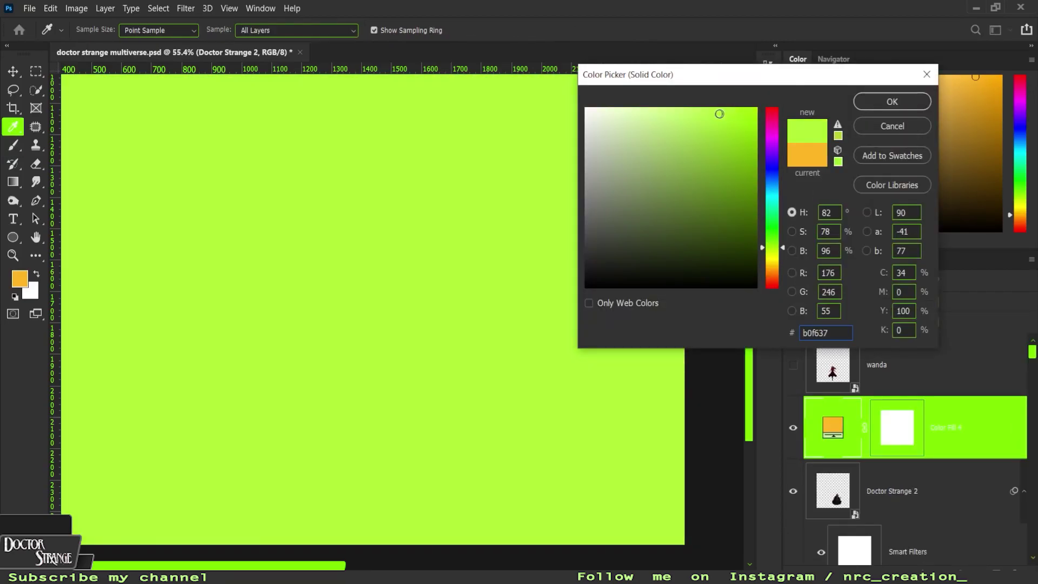
# - Confirm the lime-green fill, clip it to the second figure, and hide it with a black mask
pyautogui.press('Return')
pyautogui.press('d')
pyautogui.hotkey('ctrl', 'i')
pyautogui.scroll(3, 352, 271)
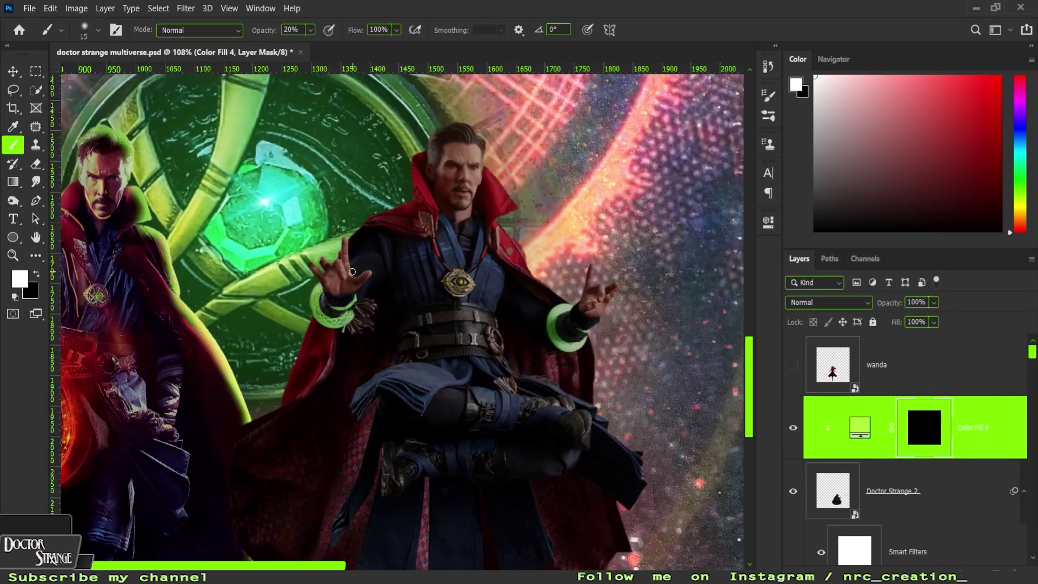
pyautogui.scroll(1, 352, 271)
pyautogui.scroll(-2, 318, 199)
pyautogui.scroll(3, 318, 199)
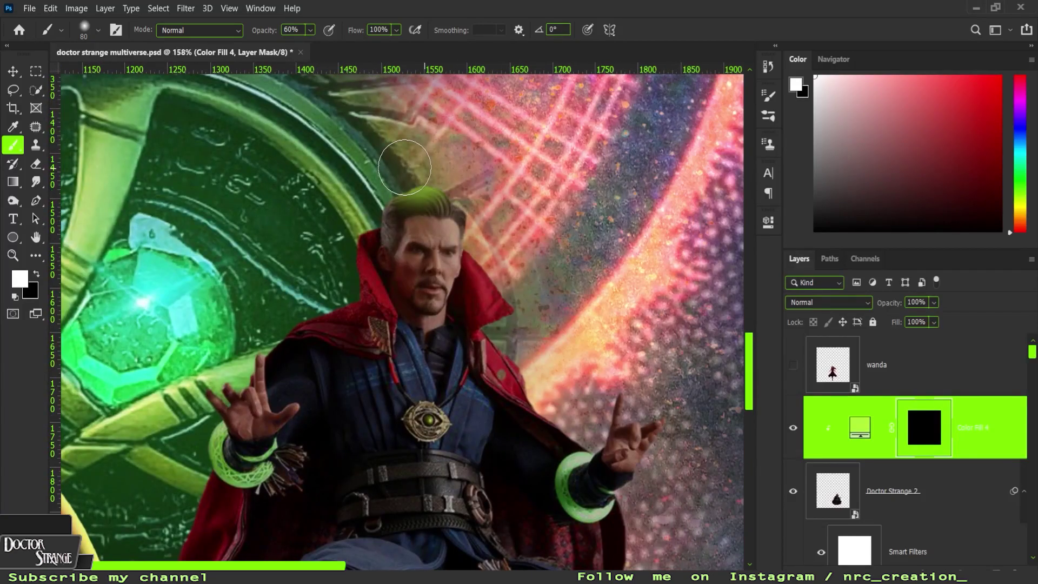
# - Paint the green glow onto the second figure's hair edge and along its cape edges
pyautogui.moveTo(378, 178); pyautogui.dragTo(411, 227)
pyautogui.scroll(-1, 315, 260)
pyautogui.moveTo(315, 260); pyautogui.dragTo(260, 140)
pyautogui.scroll(-5, 260, 162)
pyautogui.moveTo(303, 238); pyautogui.dragTo(216, 162)
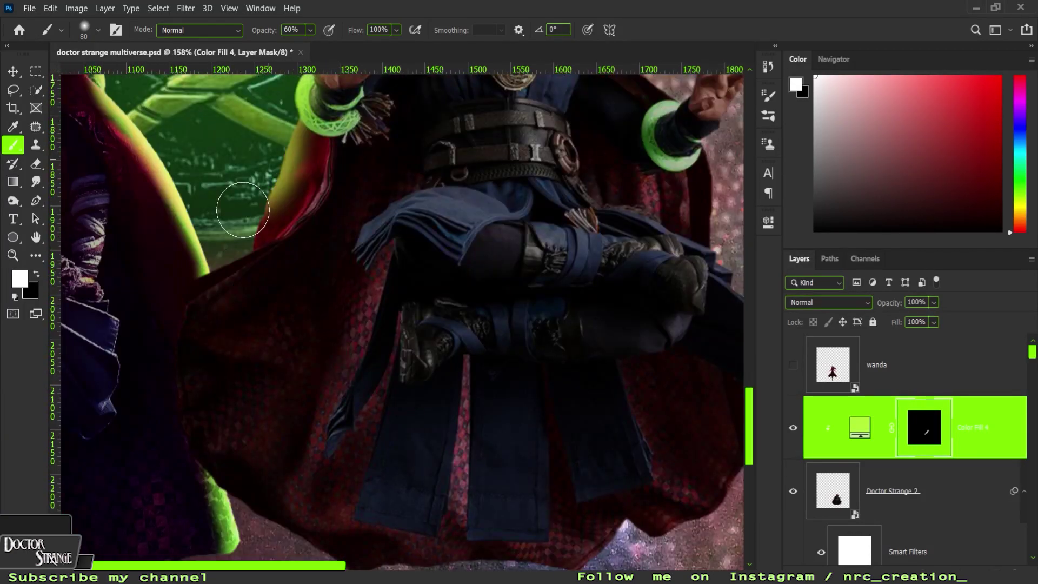
pyautogui.scroll(-3, 162, 217)
pyautogui.moveTo(158, 215); pyautogui.dragTo(162, 303)
pyautogui.scroll(-2, 166, 323)
pyautogui.scroll(-5, 167, 323)
# - Set the glow layer to Linear Dodge (Add) with split Blend If sliders to spare dark areas
pyautogui.click(828, 302)
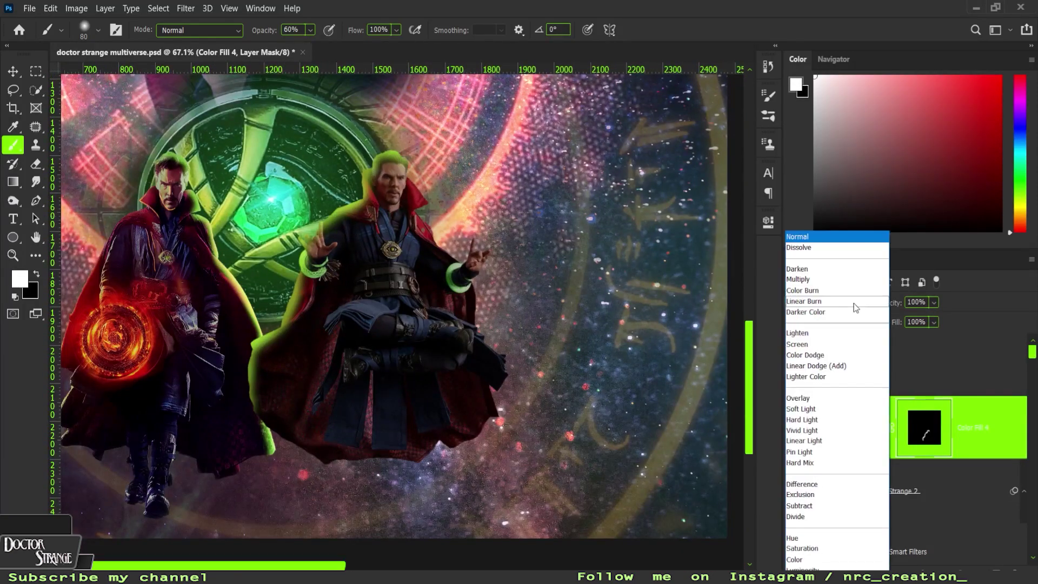
pyautogui.click(818, 366)
pyautogui.doubleClick(984, 427)
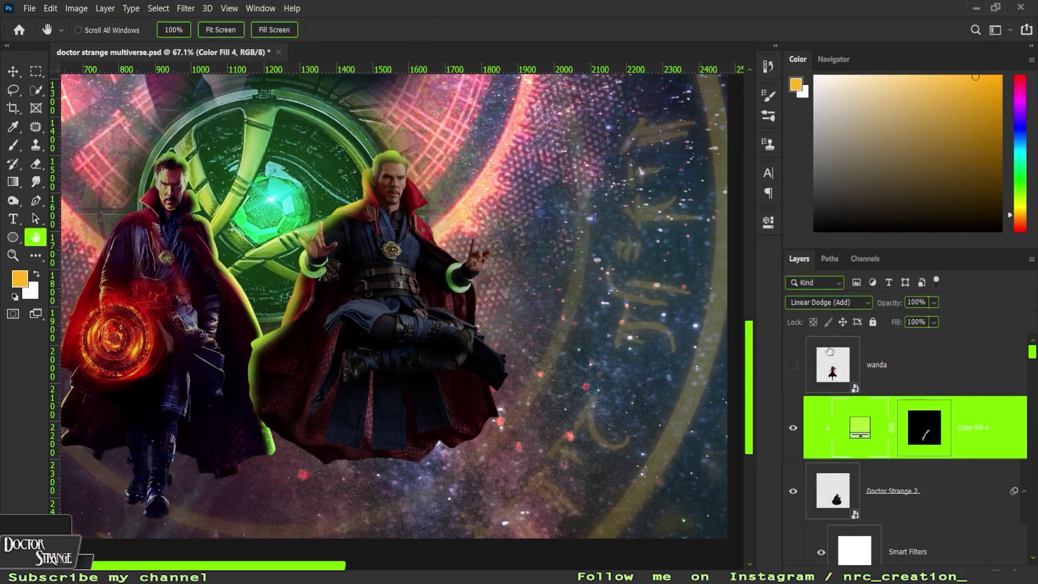
pyautogui.moveTo(686, 359); pyautogui.dragTo(717, 359)
pyautogui.press('Return')
# - Duplicate the green glow layer and set the copy to Screen at 50%
pyautogui.scroll(-2, 357, 270)
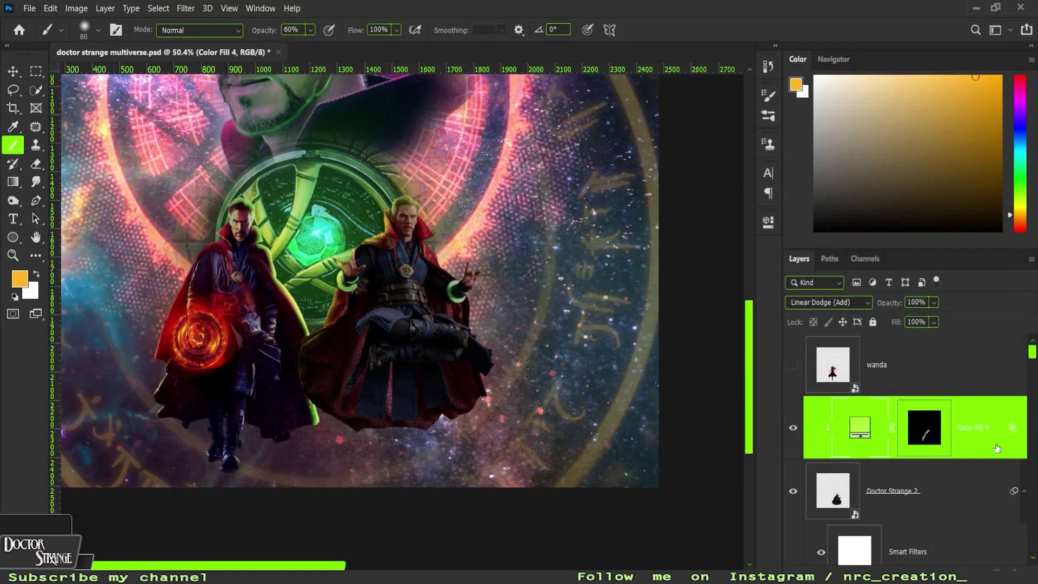
pyautogui.hotkey('ctrl', 'j')
pyautogui.click(828, 302)
pyautogui.click(822, 346)
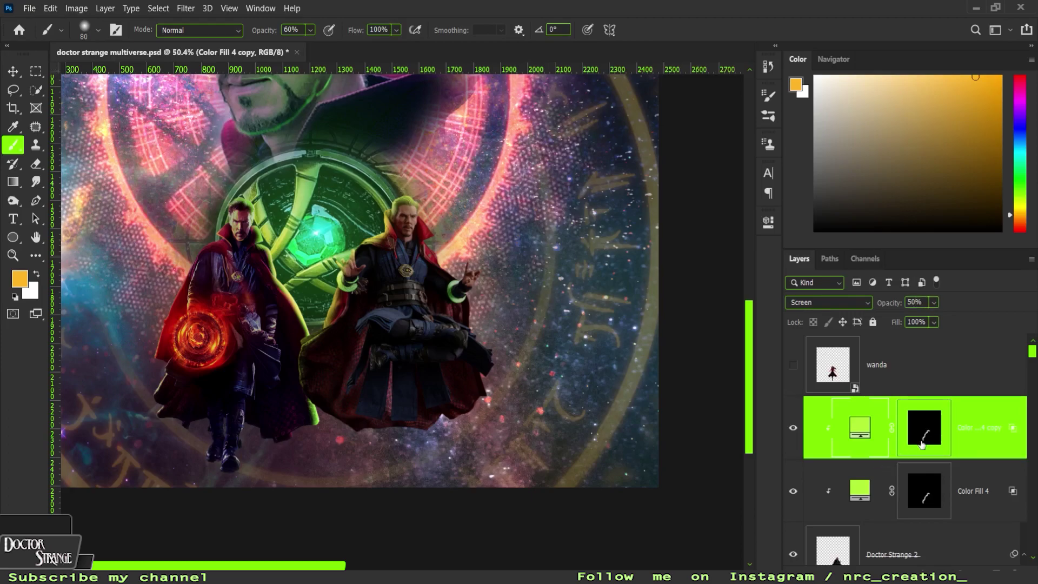
# - Clip Levels 3 to the figure and mask it to a soft spot around the right-side bracelet
pyautogui.hotkey('ctrl', 'alt', 'g')
pyautogui.hotkey('ctrl', 'i')
pyautogui.scroll(1, 464, 302)
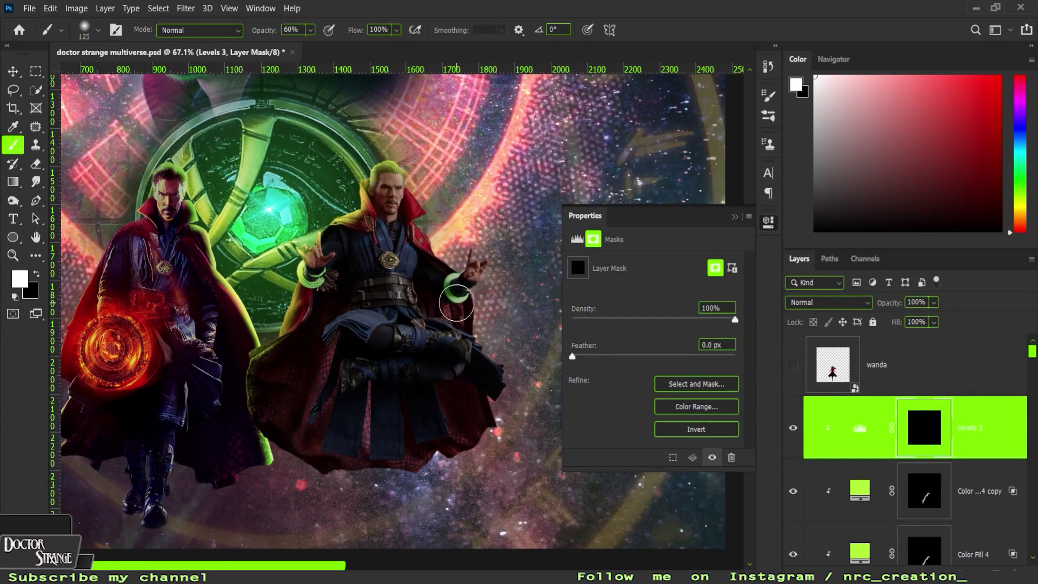
pyautogui.moveTo(406, 371); pyautogui.dragTo(439, 303)
pyautogui.scroll(-2, 439, 302)
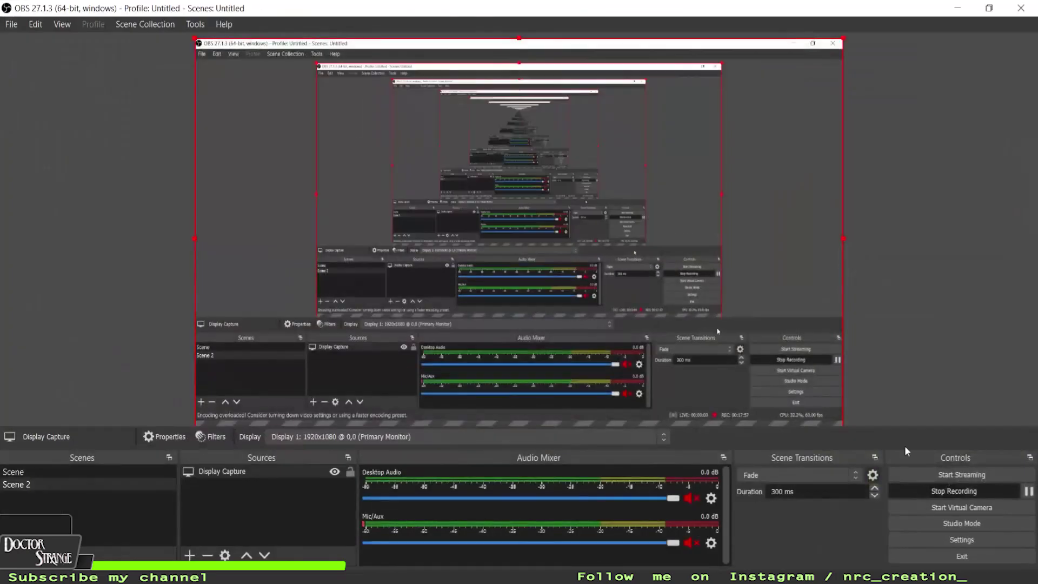
# - Set the Levels 3 layer to 80% opacity and review its settings
pyautogui.scroll(3, 397, 334)
pyautogui.hscroll(2, 399, 338)
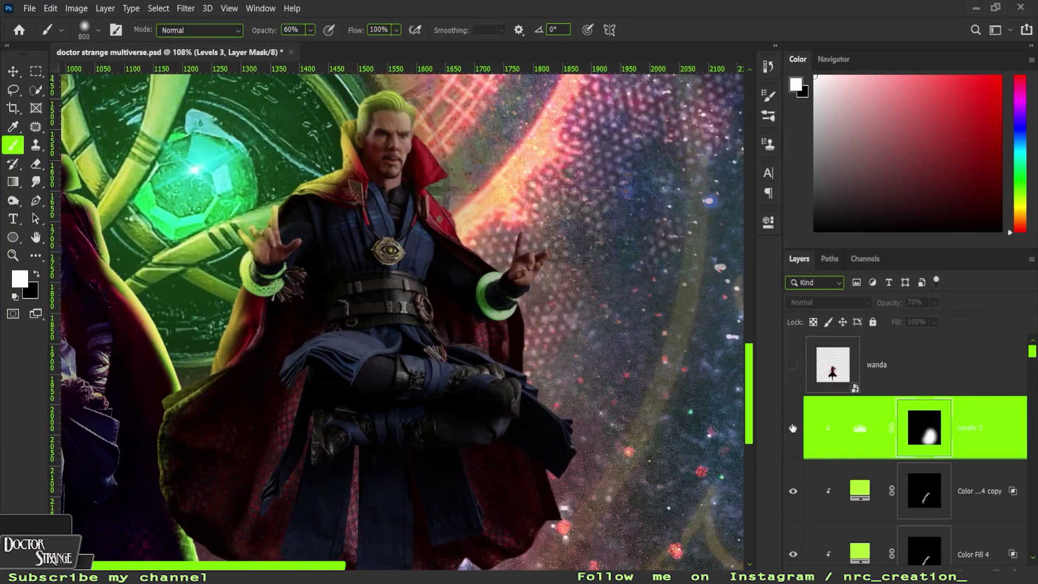
pyautogui.moveTo(890, 303); pyautogui.dragTo(898, 302)
pyautogui.press('[')
pyautogui.press('[')
pyautogui.press('[')
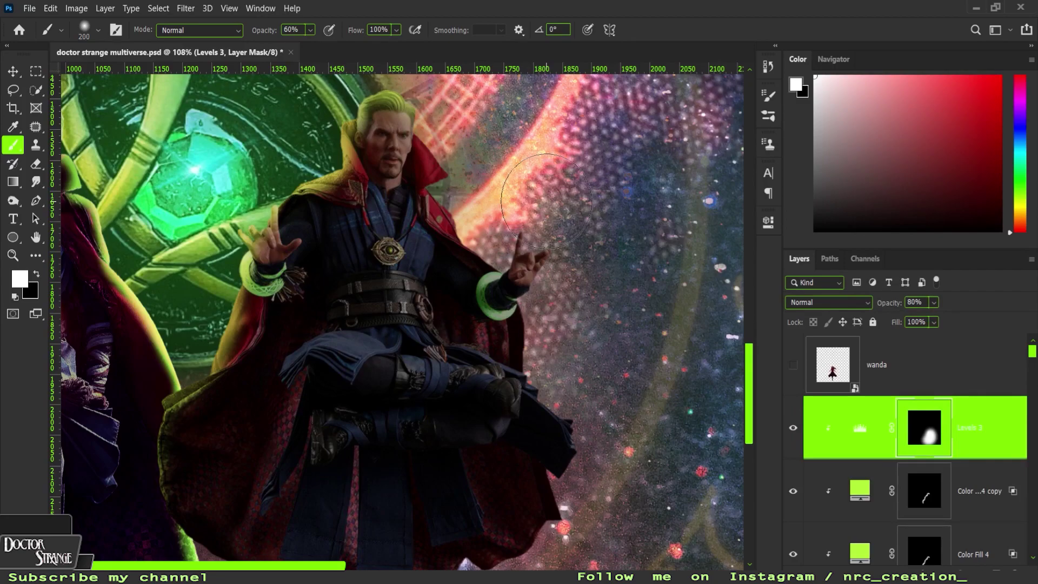
pyautogui.doubleClick(864, 432)
pyautogui.click(735, 217)
# - Add a new empty layer and switch to the Pen tool
pyautogui.scroll(5, 499, 283)
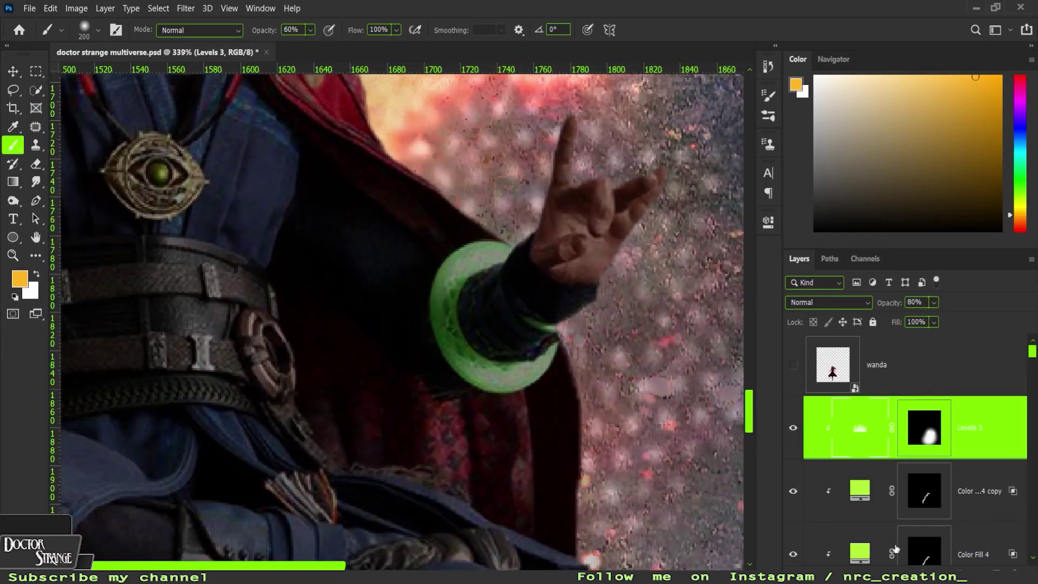
pyautogui.hotkey('ctrl', 'shift', 'alt', 'n')
pyautogui.press('p')
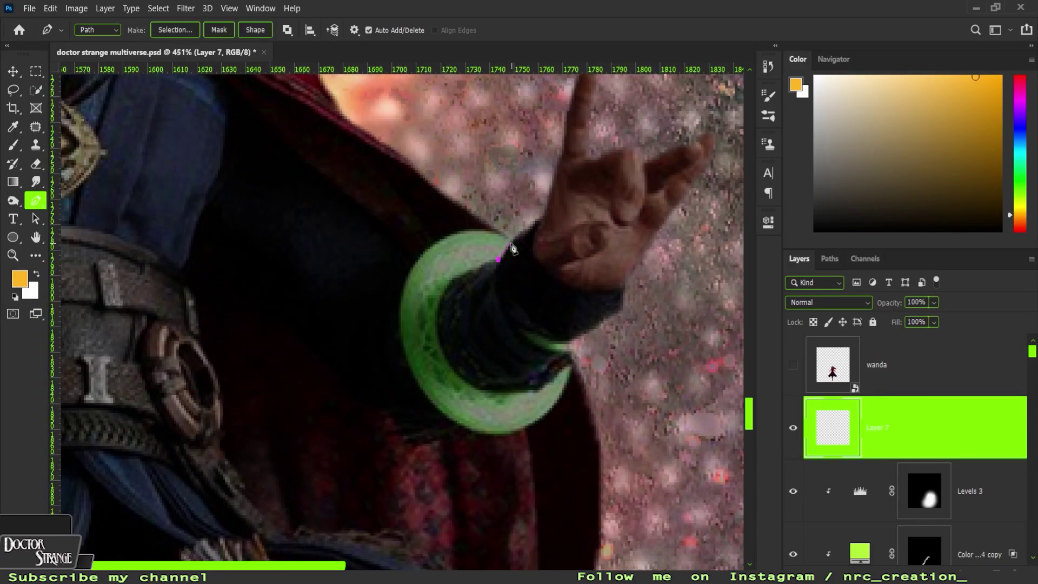
# - Scroll the view around the second figure's left-side bracelet while tracing its inner curve
pyautogui.scroll(-2, 445, 245)
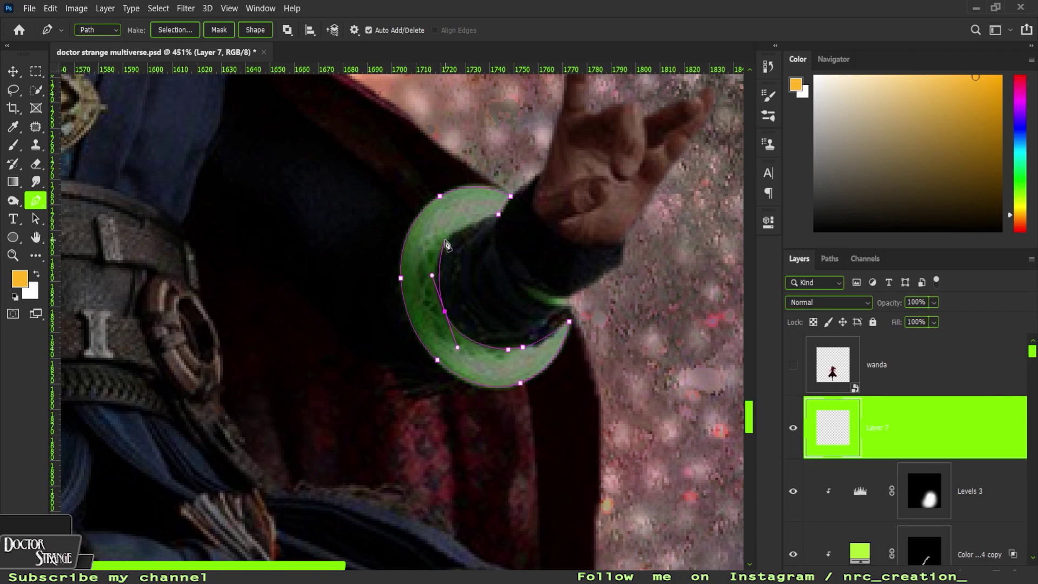
pyautogui.scroll(-5, 448, 269)
pyautogui.hscroll(-5, 448, 270)
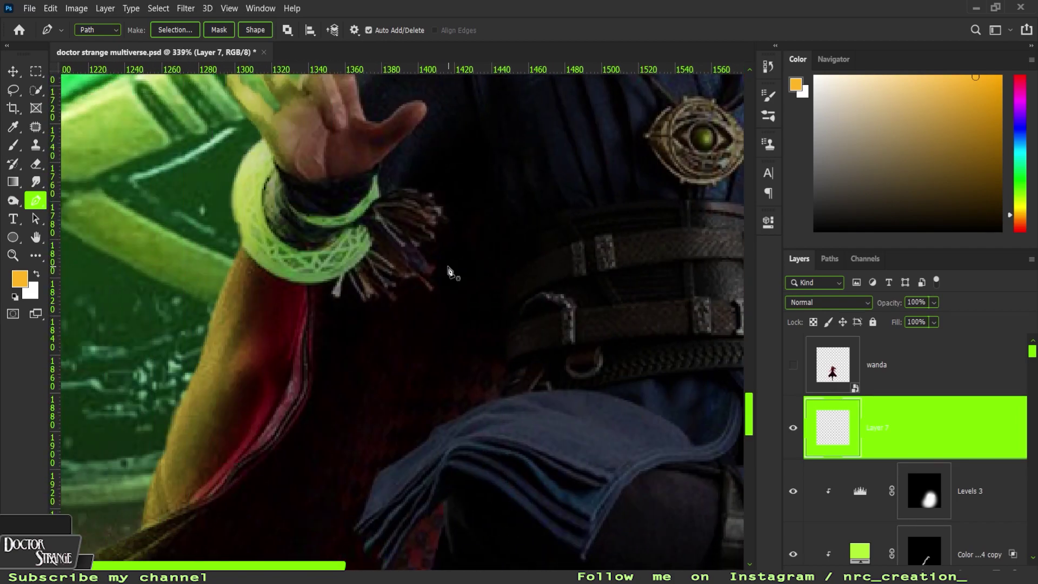
pyautogui.scroll(5, 258, 157)
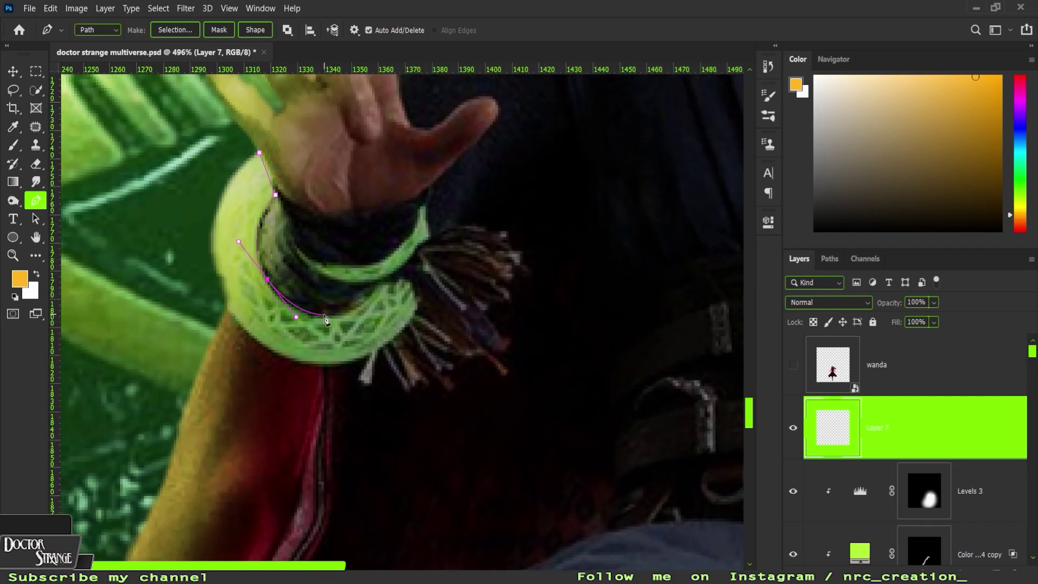
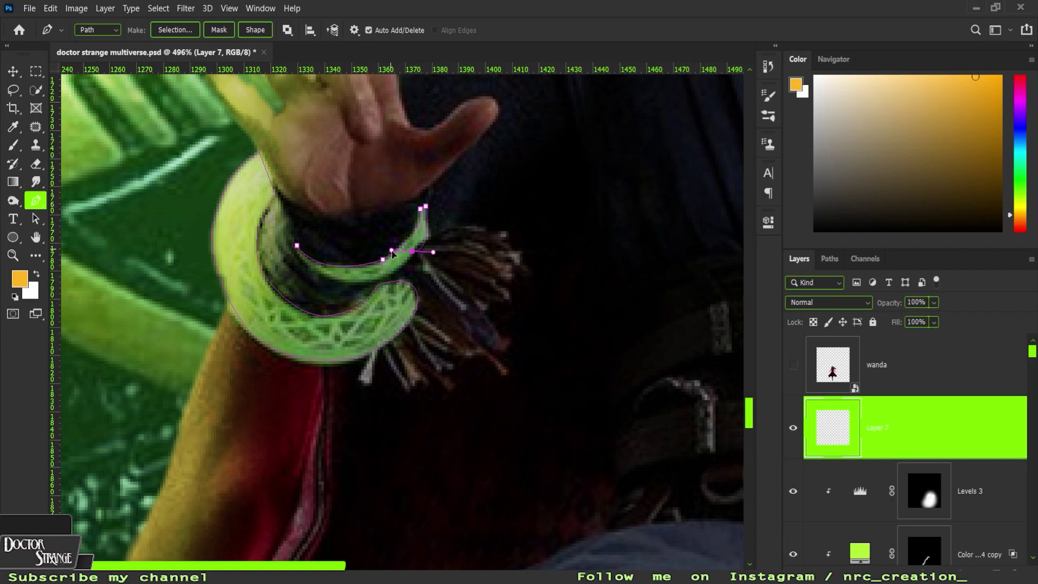
# - Fill the wrist-crescent path selection with green and set the layer to Overlay
pyautogui.hotkey('ctrl', 'Return')
pyautogui.hotkey('ctrl', '0')
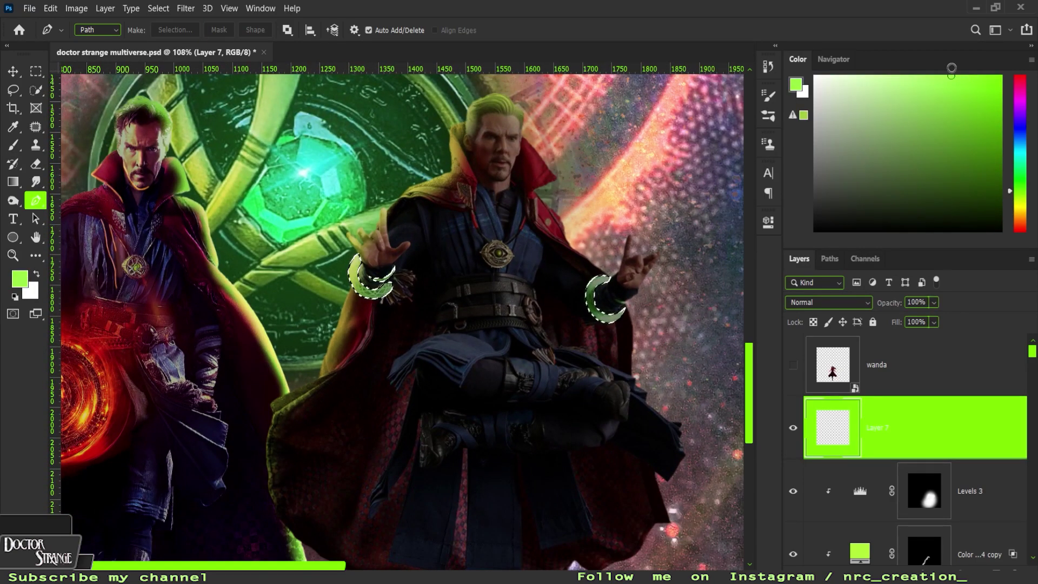
pyautogui.hotkey('alt', 'BackSpace')
pyautogui.click(847, 302)
pyautogui.click(822, 401)
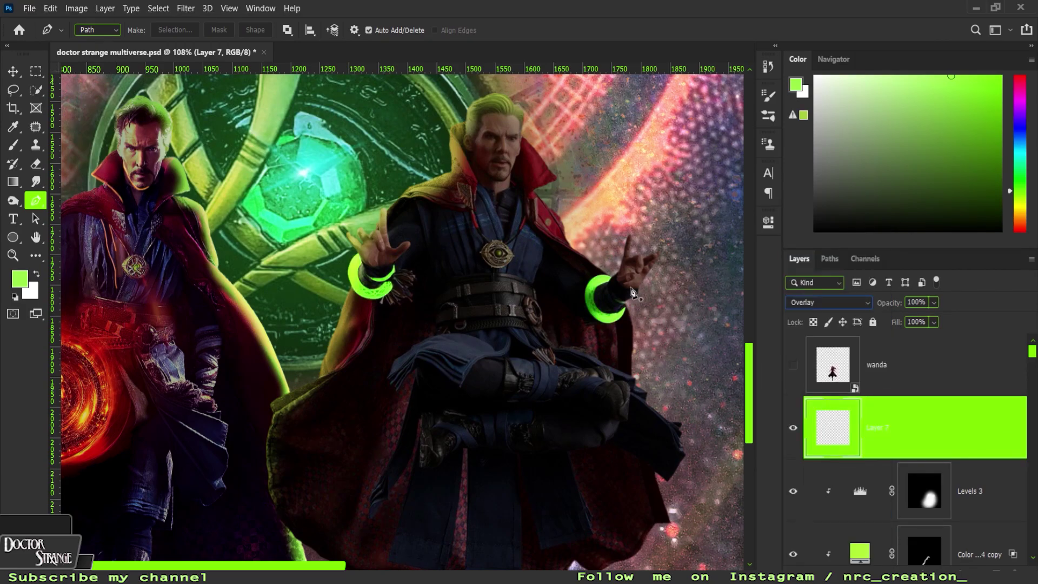
# - Duplicate the green crescent layer and apply Gaussian Blur to the original
pyautogui.hotkey('ctrl', 'j')
pyautogui.click(967, 488)
pyautogui.click(185, 8)
pyautogui.click(394, 206)
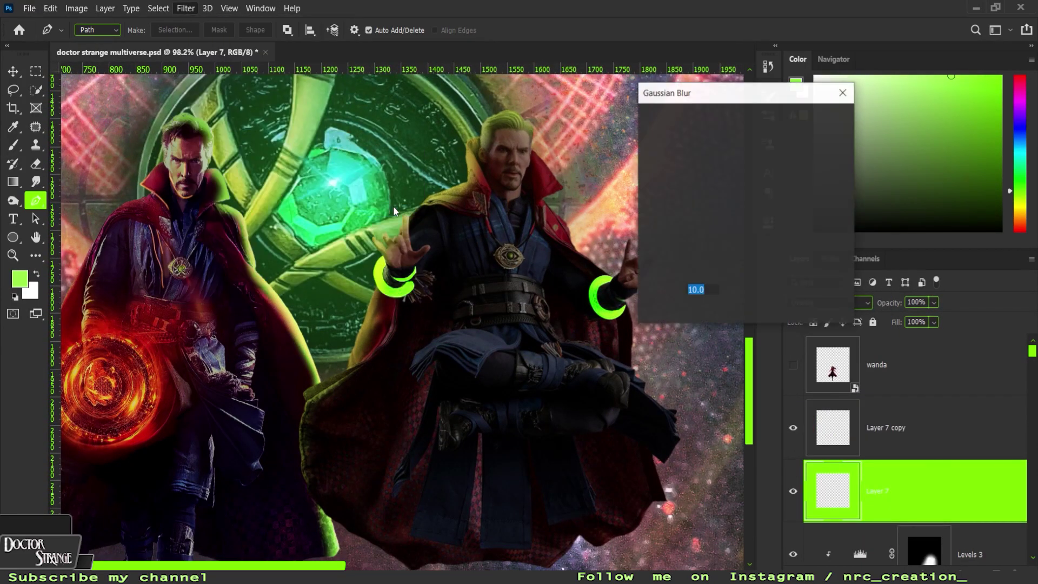
pyautogui.press('Return')
pyautogui.press('p')
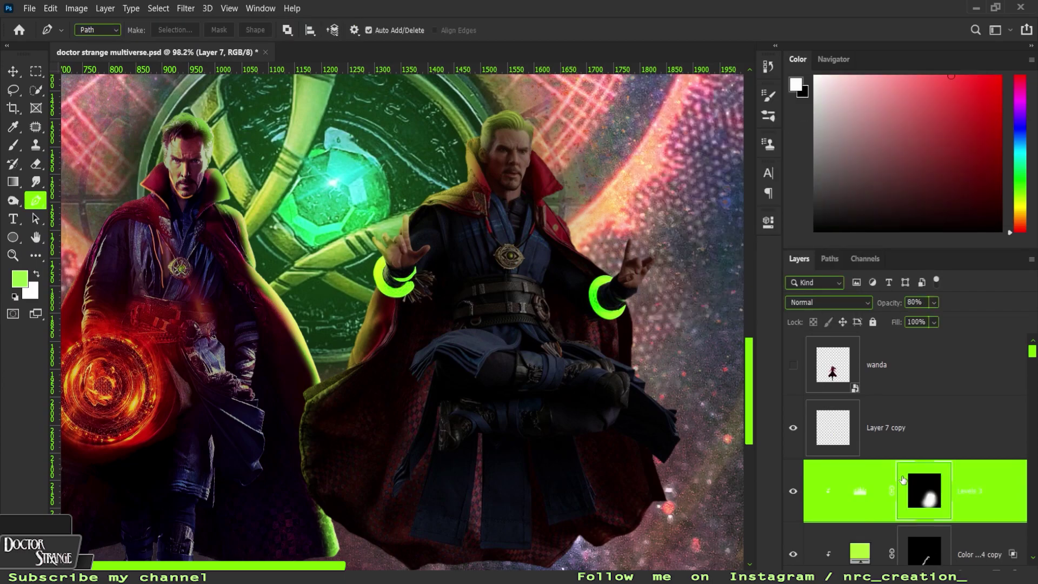
# - Paint green glow around both hands on a new Linear Dodge layer at 50% opacity
pyautogui.click(954, 451)
pyautogui.click(989, 568)
pyautogui.press('b')
pyautogui.scroll(3, 592, 303)
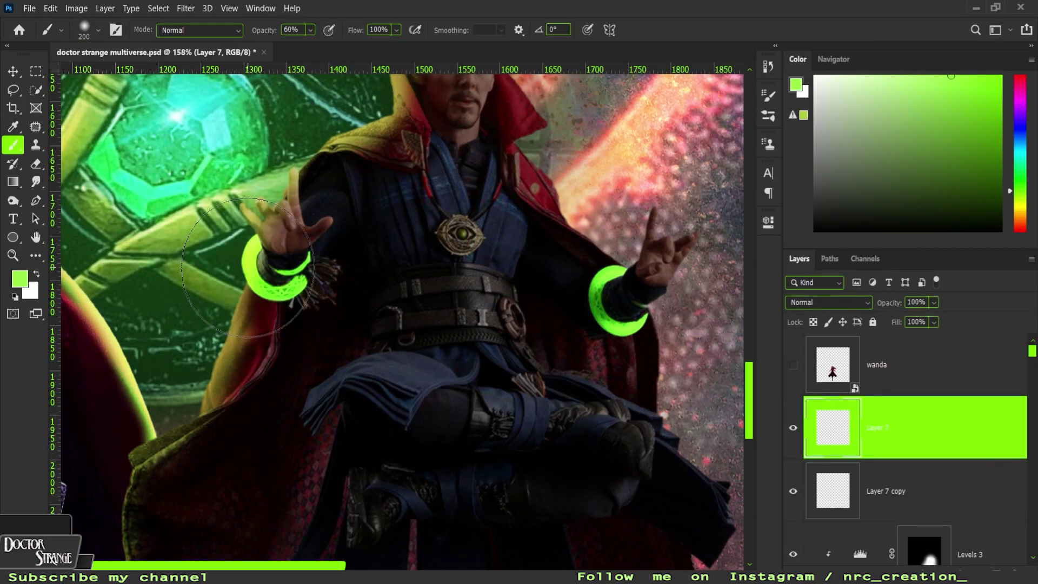
pyautogui.moveTo(281, 260); pyautogui.dragTo(303, 292)
pyautogui.moveTo(600, 287); pyautogui.dragTo(612, 306)
pyautogui.click(829, 302)
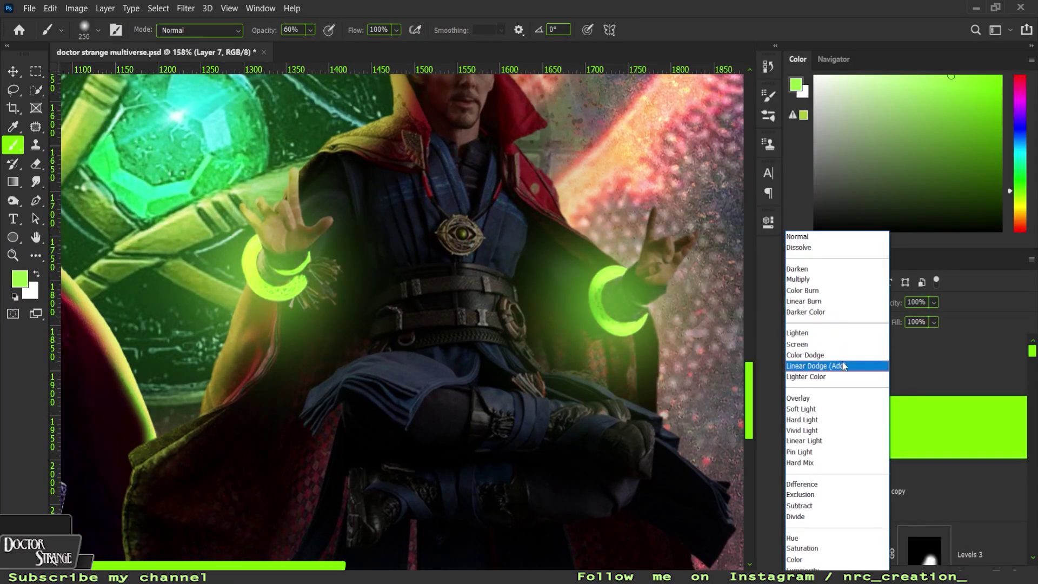
pyautogui.click(816, 369)
pyautogui.hotkey('ctrl', '0')
pyautogui.scroll(2, 463, 429)
pyautogui.press('5')
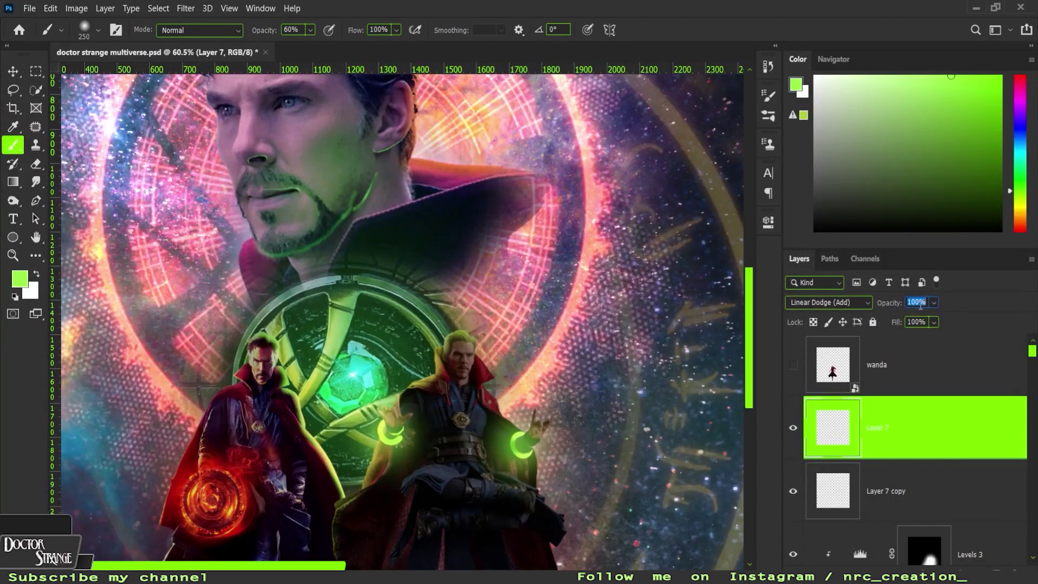
pyautogui.scroll(5, 454, 433)
pyautogui.scroll(5, 439, 447)
# - Draw an elliptical selection around the amulet's eye
pyautogui.hotkey('alt', '[')
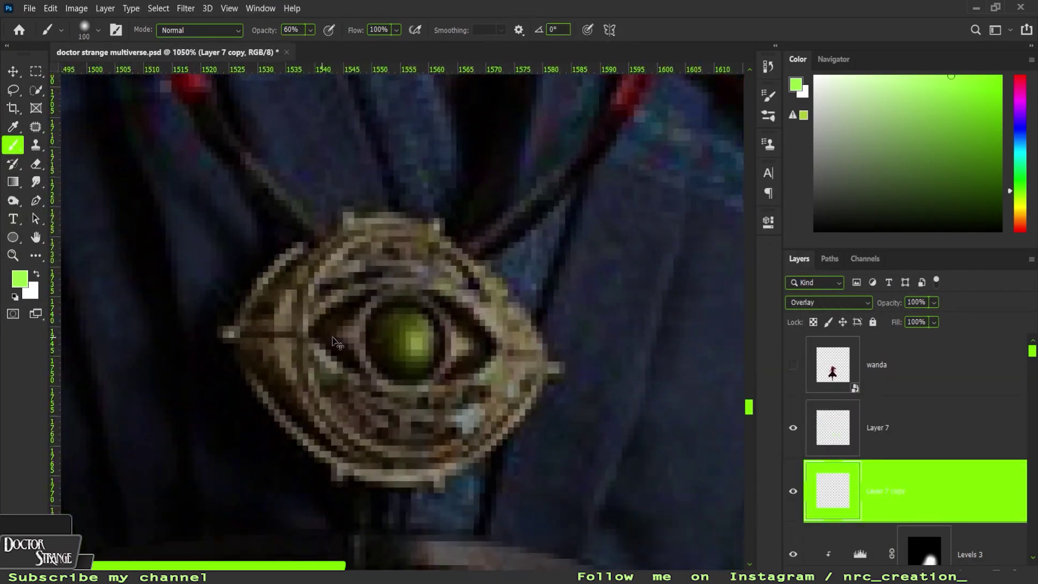
pyautogui.press('p')
pyautogui.rightClick(36, 71)
pyautogui.click(81, 85)
pyautogui.moveTo(344, 308); pyautogui.dragTo(414, 374)
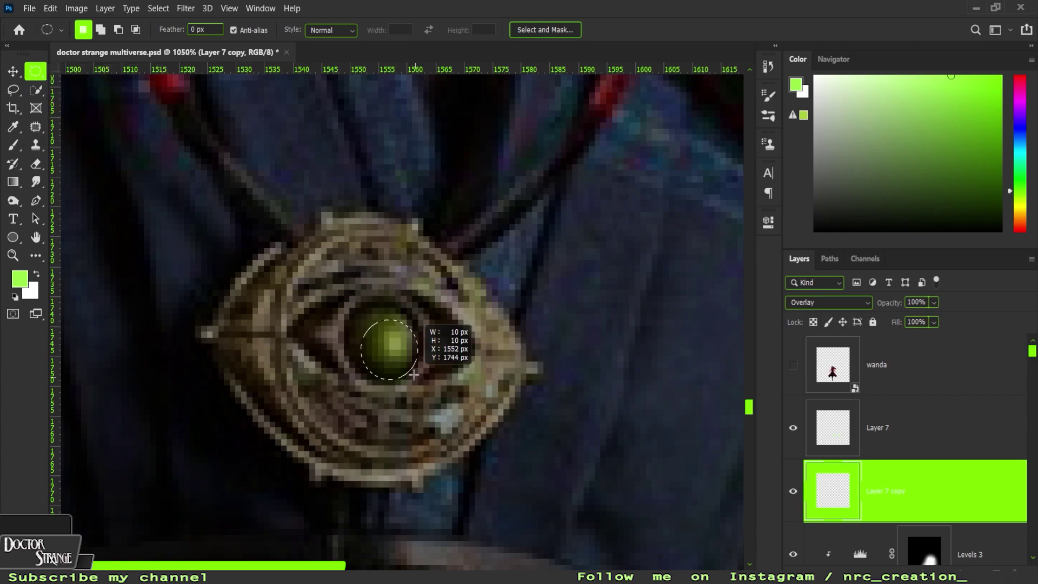
# - Brush a bright green glow over the amulet's eye on the additive glow layer
pyautogui.hotkey('alt', ']')
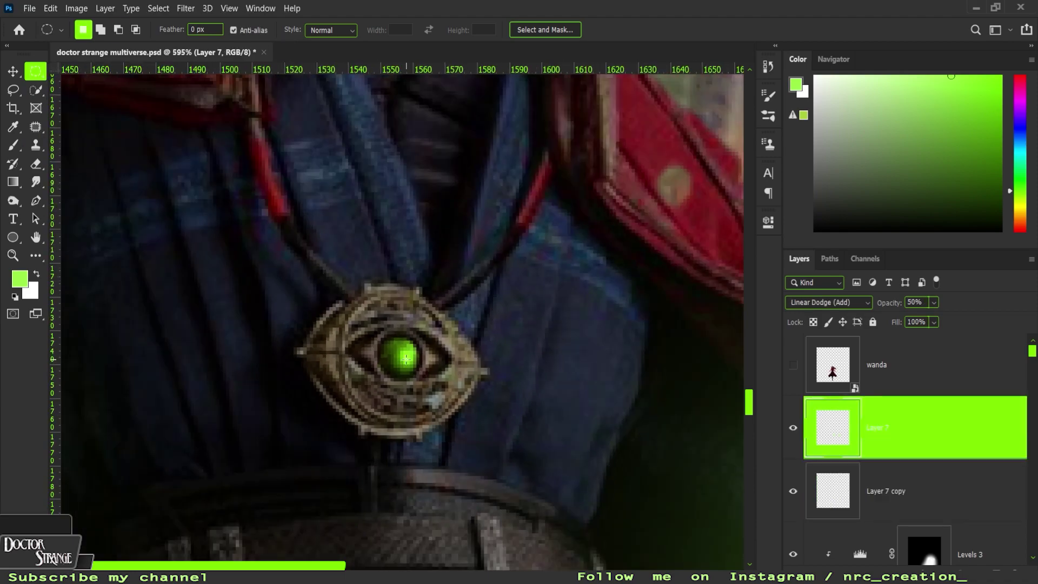
pyautogui.press('b')
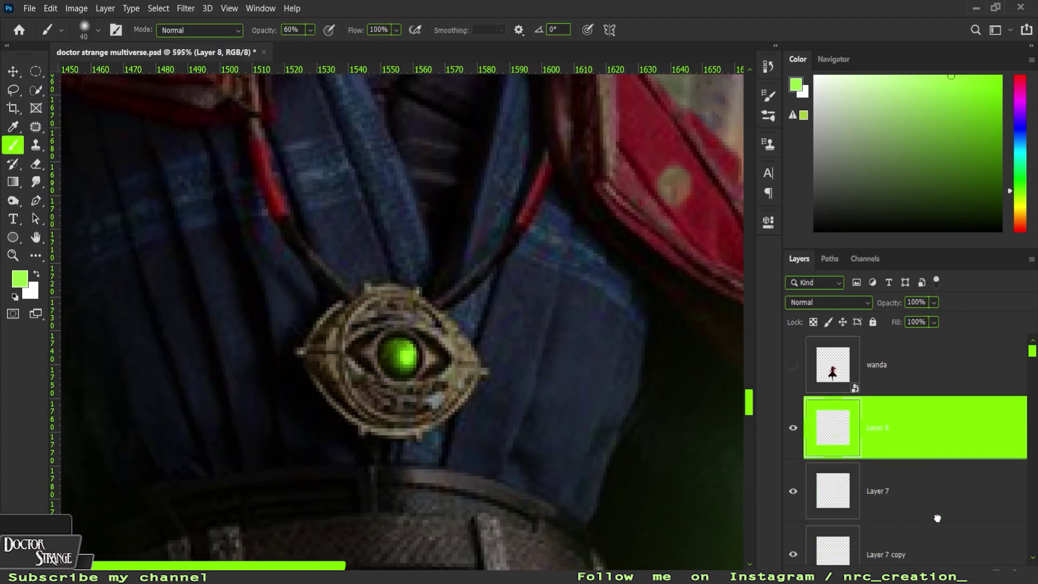
pyautogui.click(827, 302)
pyautogui.click(811, 379)
pyautogui.press(']')
pyautogui.press(']')
pyautogui.press(']')
pyautogui.click(398, 357)
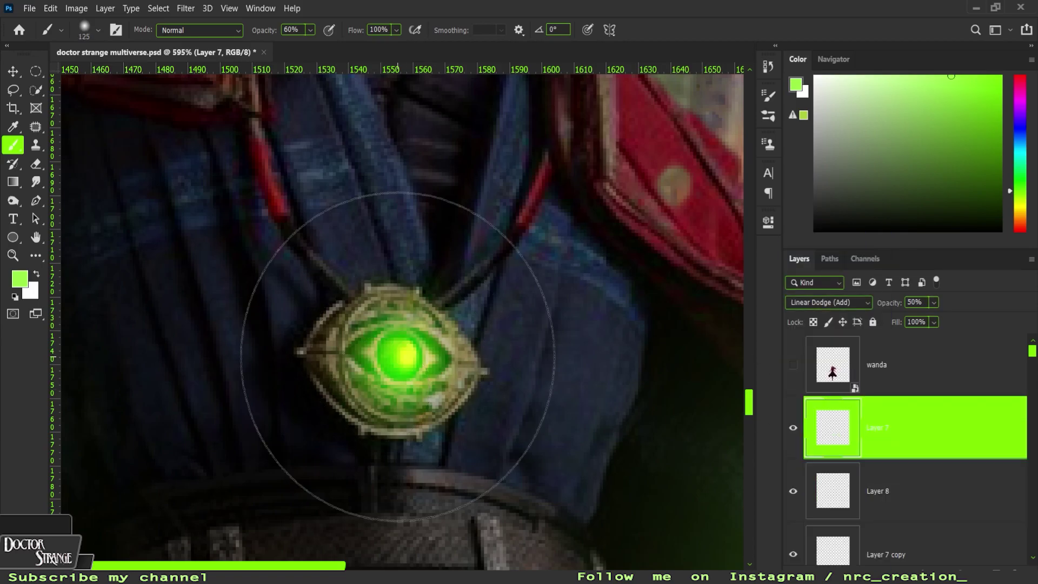
pyautogui.scroll(-10, 398, 357)
pyautogui.scroll(-5, 405, 347)
pyautogui.press('[')
pyautogui.press('[')
pyautogui.scroll(3, 411, 336)
pyautogui.scroll(-3, 414, 331)
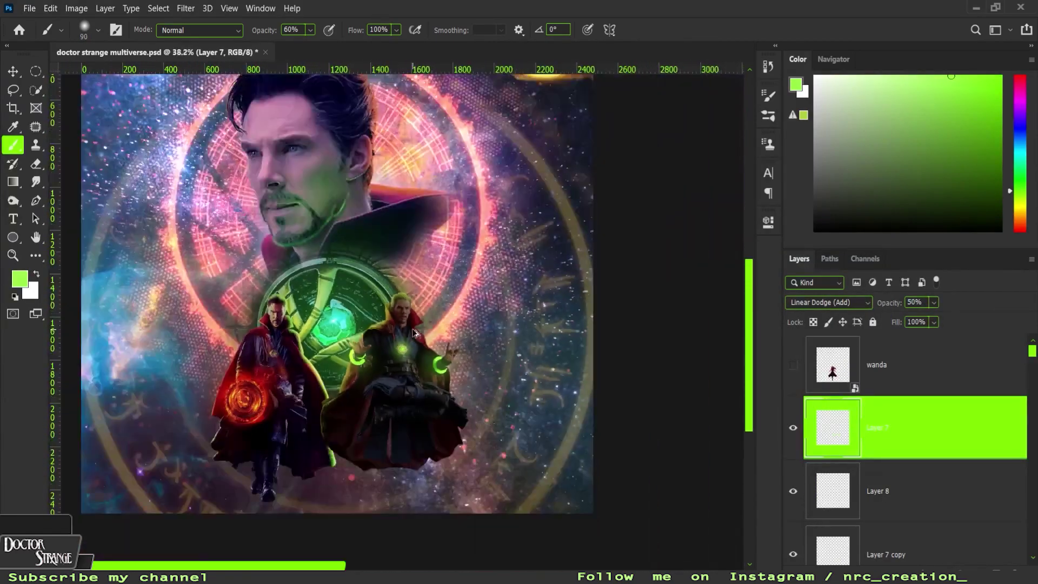
# - Paint soft green glow over the seated figure's chest and lap on a new layer
pyautogui.hotkey('ctrl', 'shift', 'alt', 'n')
pyautogui.scroll(5, 413, 331)
pyautogui.moveTo(265, 352); pyautogui.dragTo(459, 346)
pyautogui.moveTo(346, 324); pyautogui.dragTo(335, 178)
# - Set the torso glow to Color Dodge and use Blend If to keep it off dark areas
pyautogui.click(827, 302)
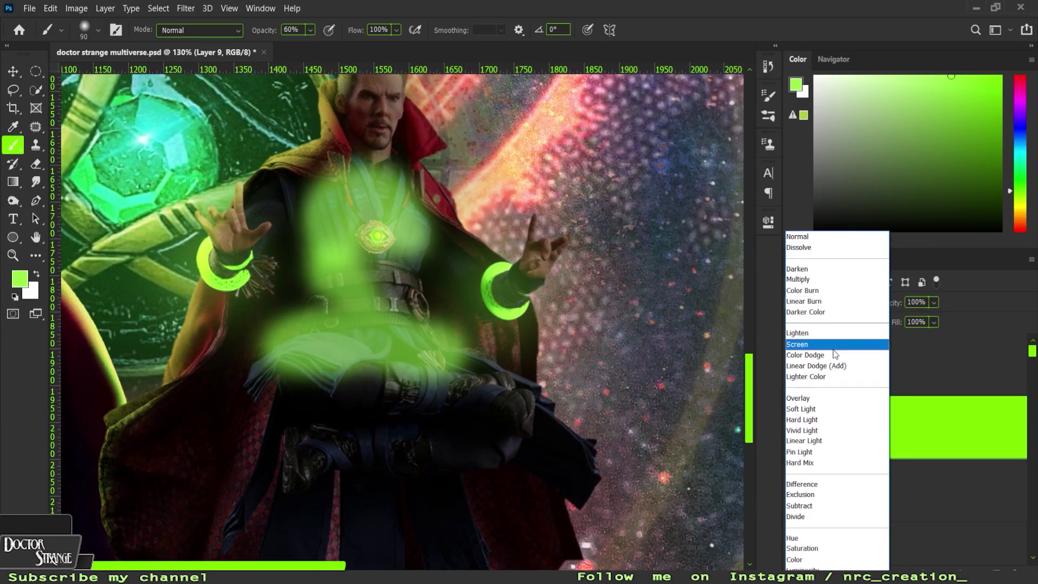
pyautogui.click(836, 355)
pyautogui.doubleClick(946, 427)
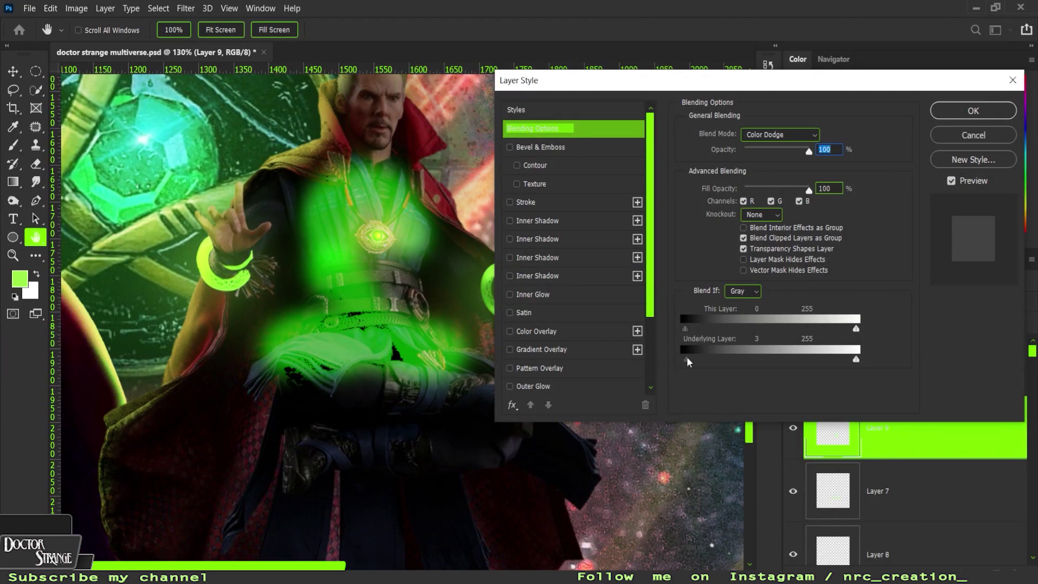
pyautogui.moveTo(687, 361); pyautogui.dragTo(732, 357)
pyautogui.press('Return')
# - Show the wanda layer and free-transform the figure into centre stage
pyautogui.hotkey('ctrl', '0')
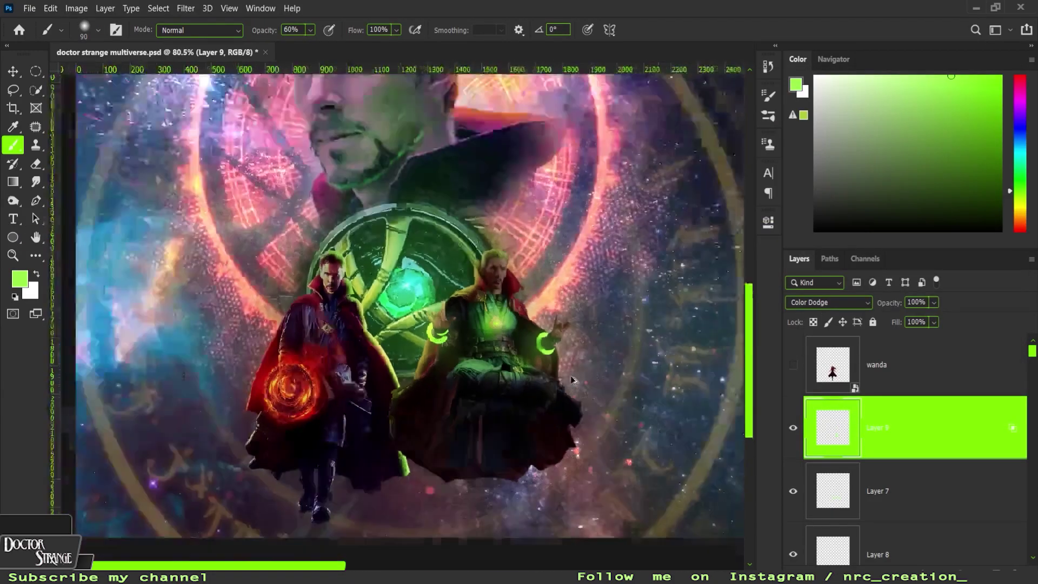
pyautogui.hotkey('ctrl', '0')
pyautogui.click(794, 365)
pyautogui.click(909, 377)
pyautogui.hotkey('ctrl', 't')
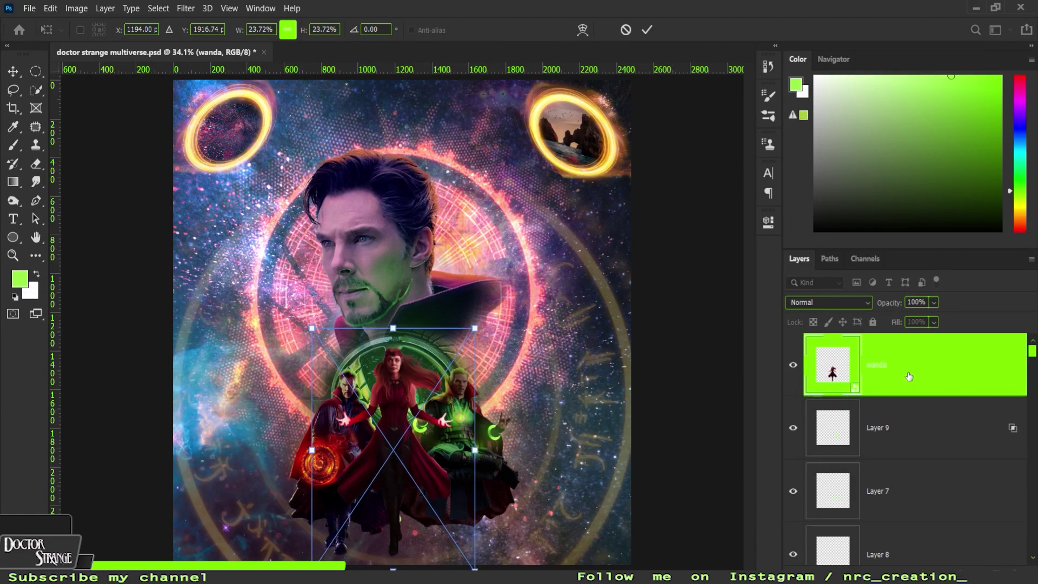
# - Commit Wanda's placement and add a Levels adjustment lowering its output whites
pyautogui.press('Return')
pyautogui.press('b')
pyautogui.click(961, 572)
pyautogui.click(952, 378)
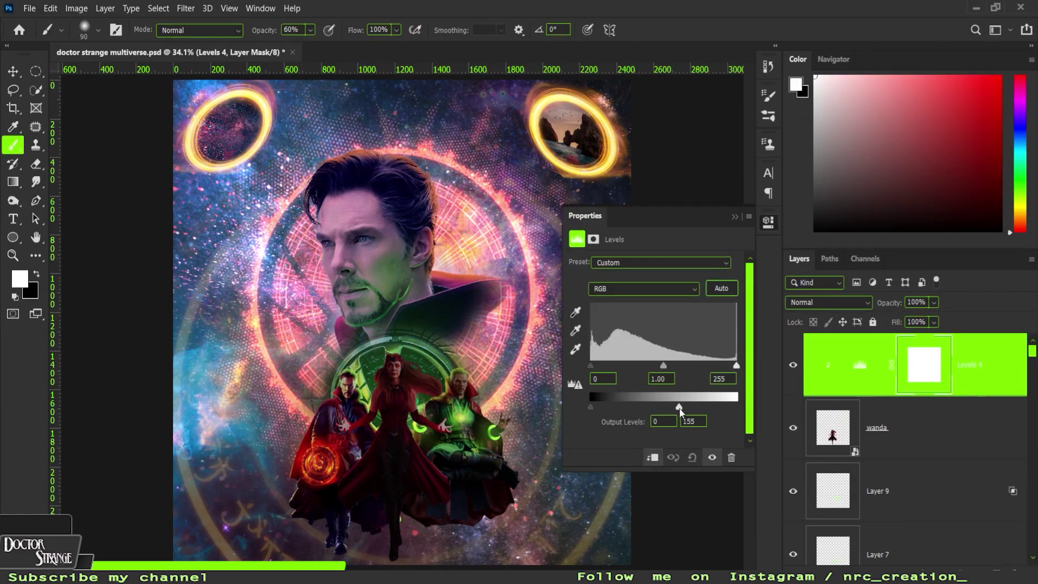
pyautogui.click(393, 436)
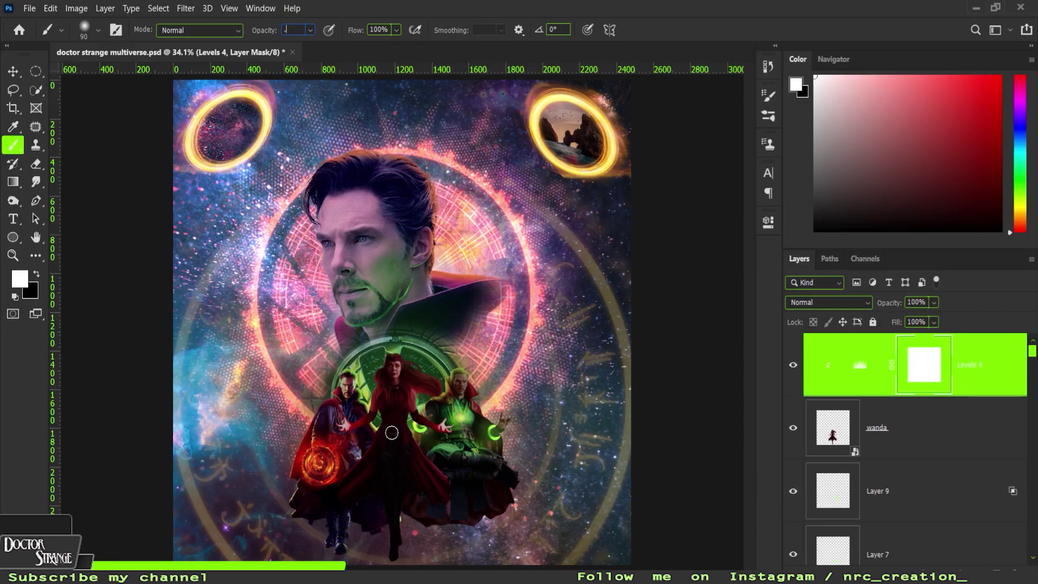
# - Give the wanda layer a green Linear Dodge Inner Shadow style
pyautogui.scroll(3, 392, 433)
pyautogui.doubleClick(946, 430)
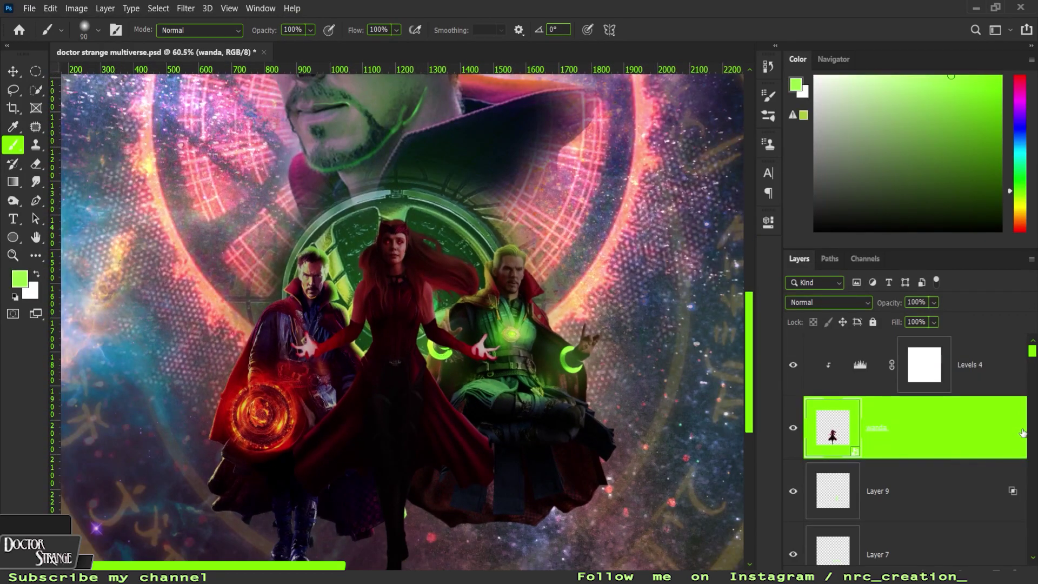
pyautogui.click(538, 221)
pyautogui.click(822, 135)
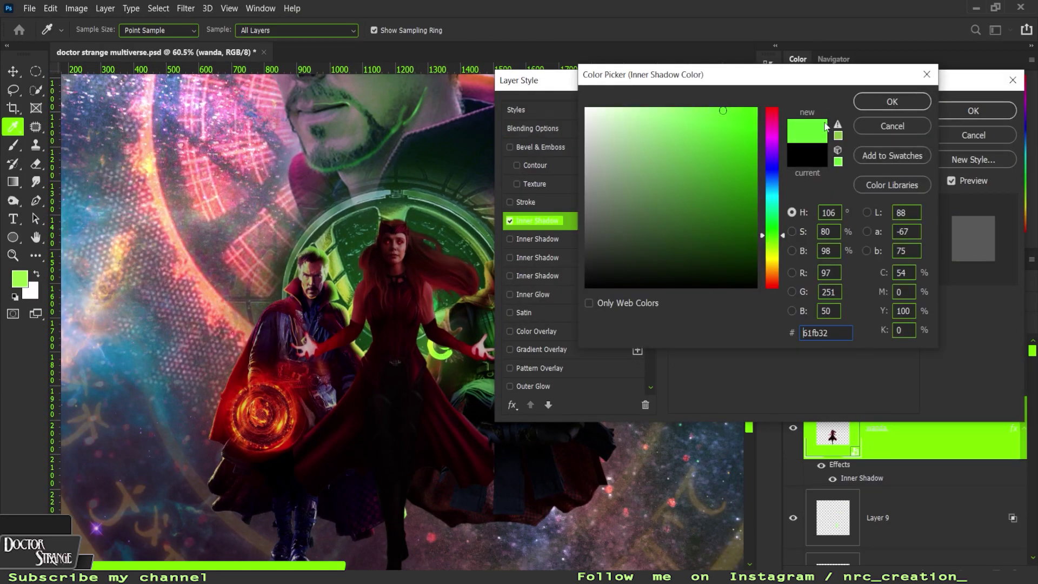
pyautogui.click(876, 106)
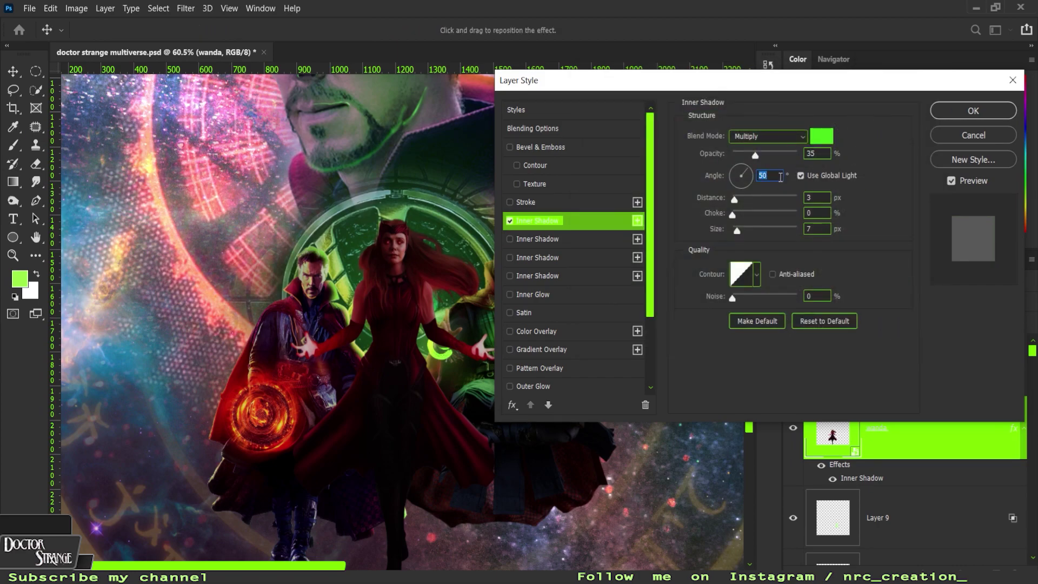
pyautogui.click(767, 136)
pyautogui.click(757, 253)
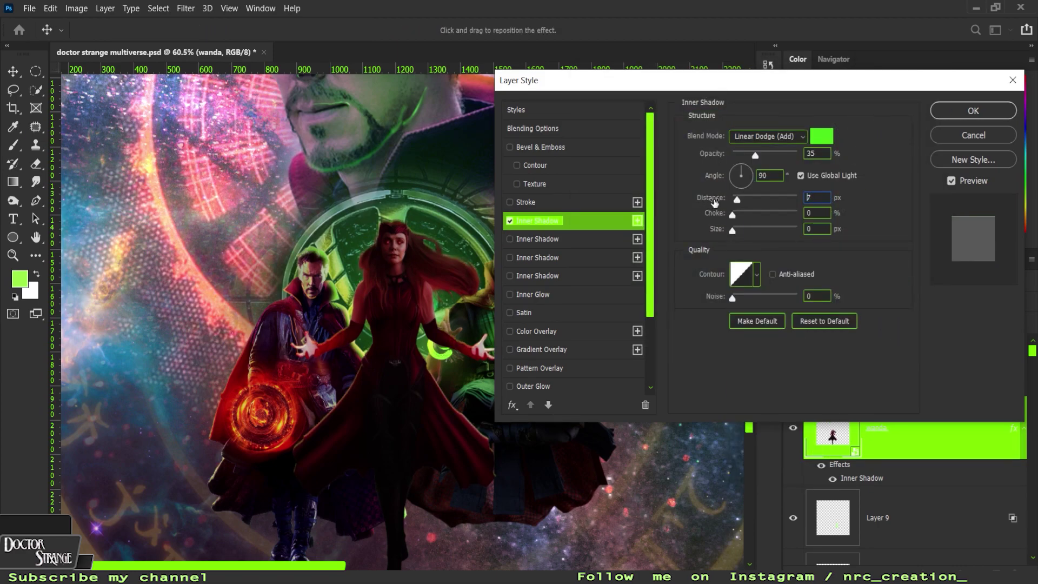
pyautogui.write('7')
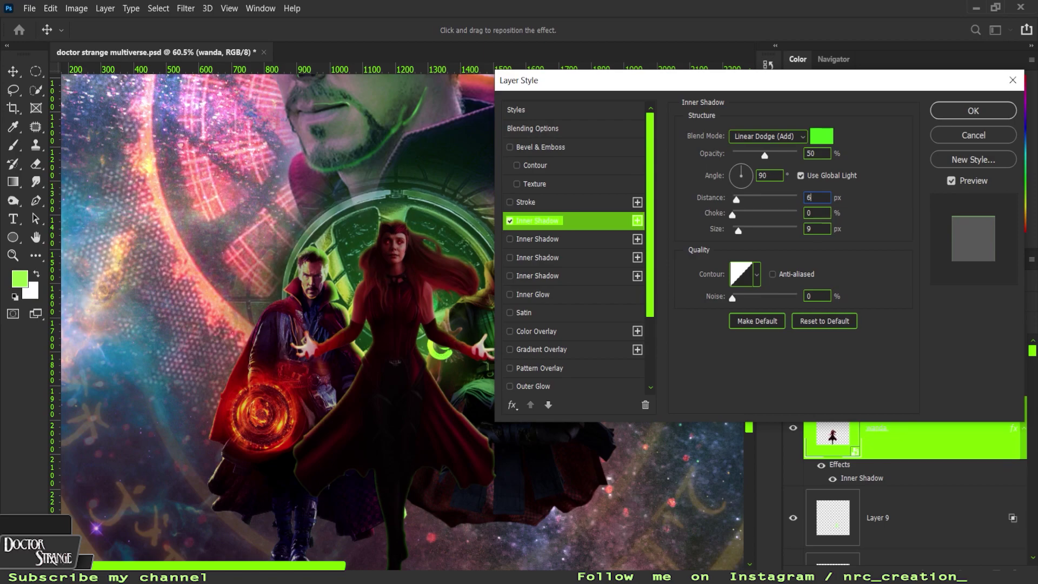
pyautogui.write('0')
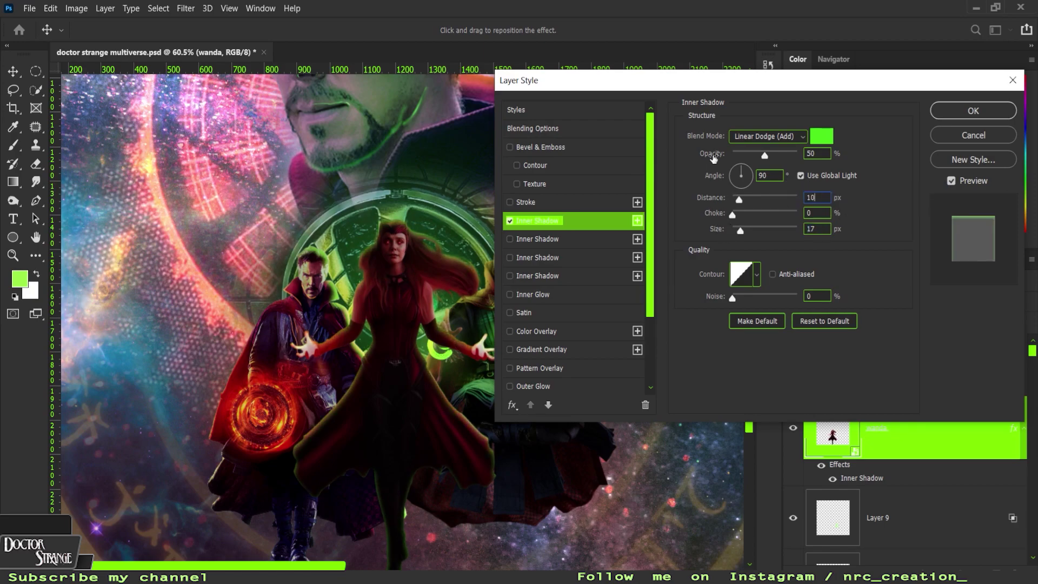
pyautogui.write('60')
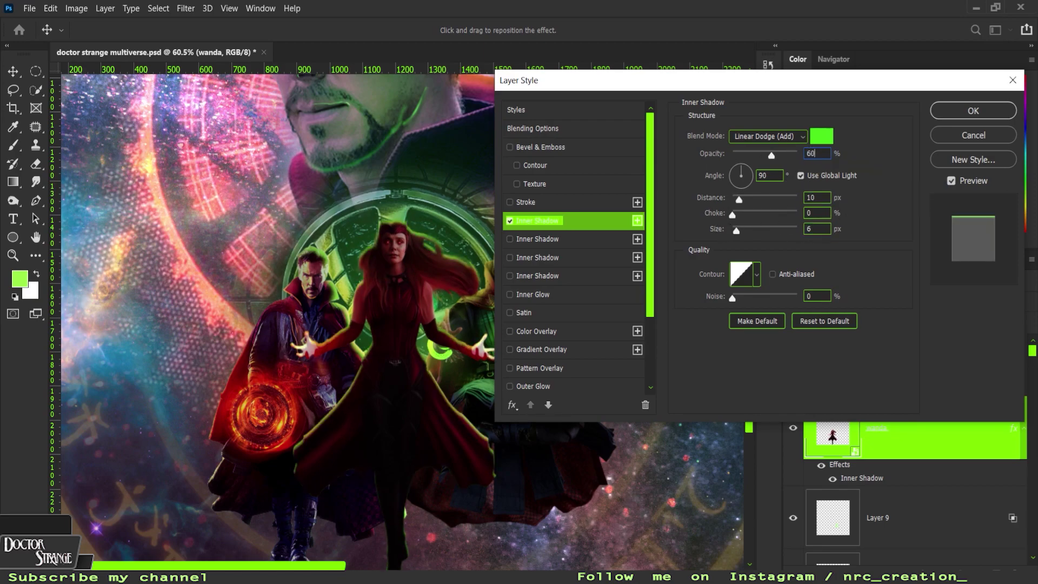
pyautogui.press('Return')
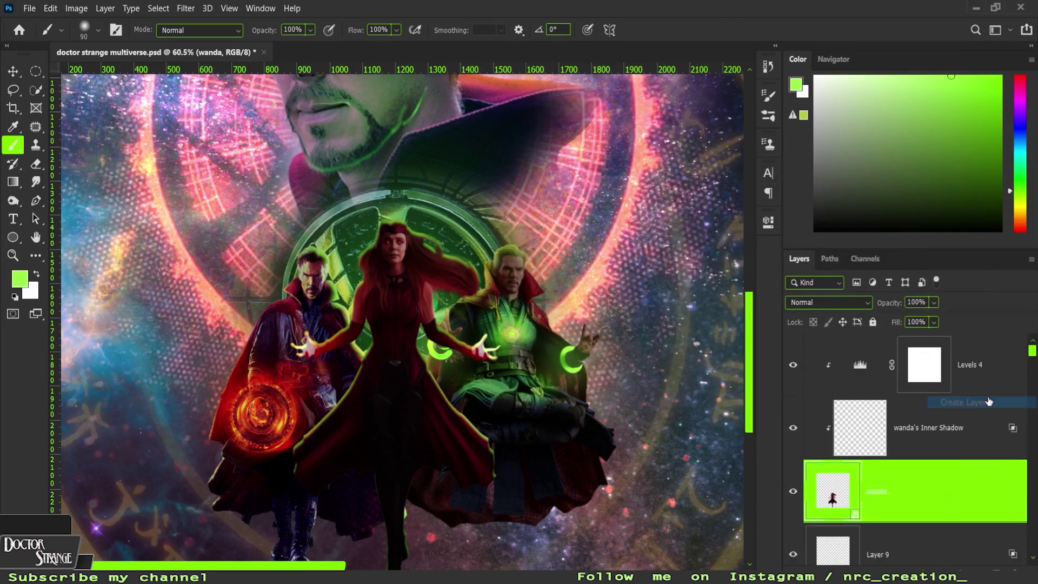
# - Mask the rim light layer and add a green solid colour fill with an inverted mask
pyautogui.keyDown('alt'); pyautogui.click(881, 574); pyautogui.keyUp('alt')
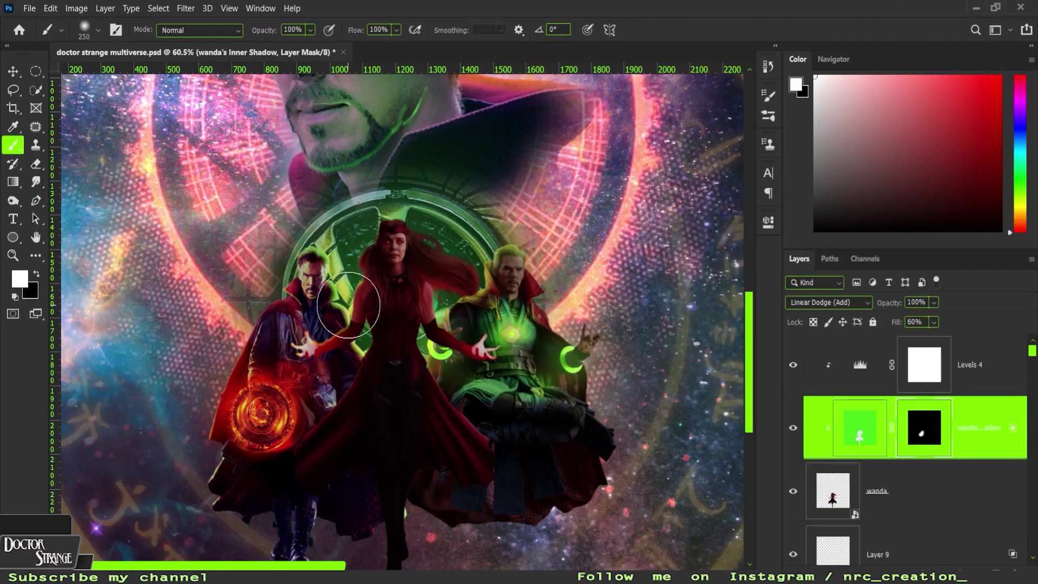
pyautogui.scroll(5, 373, 287)
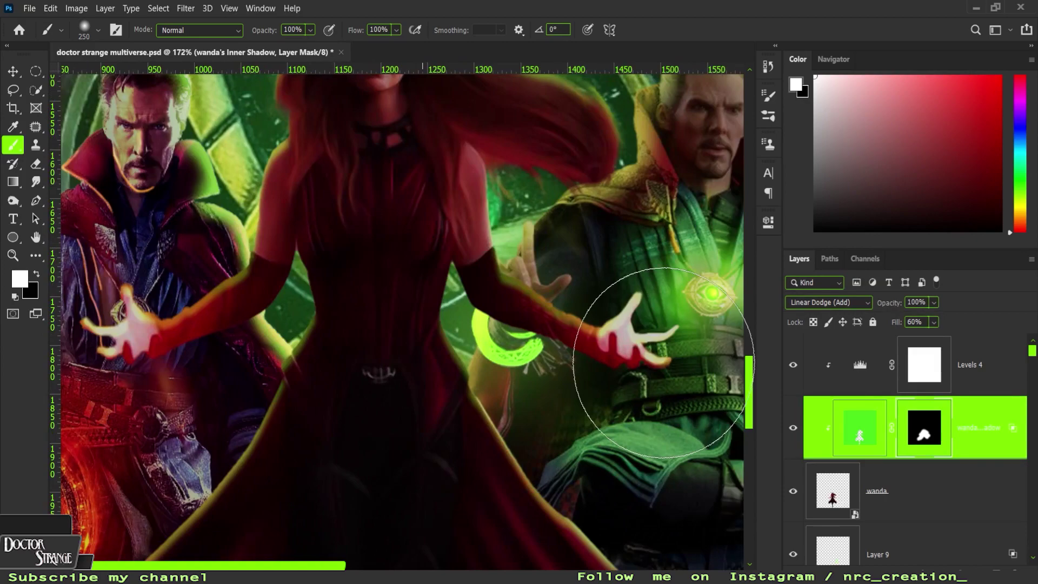
pyautogui.click(961, 336)
pyautogui.click(890, 104)
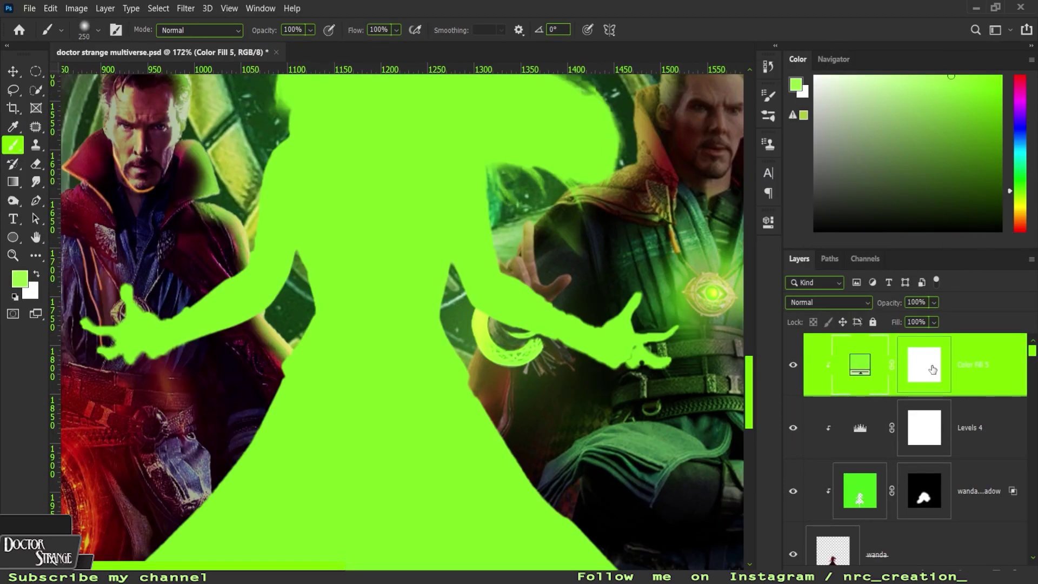
pyautogui.hotkey('ctrl', 'i')
pyautogui.scroll(1, 304, 313)
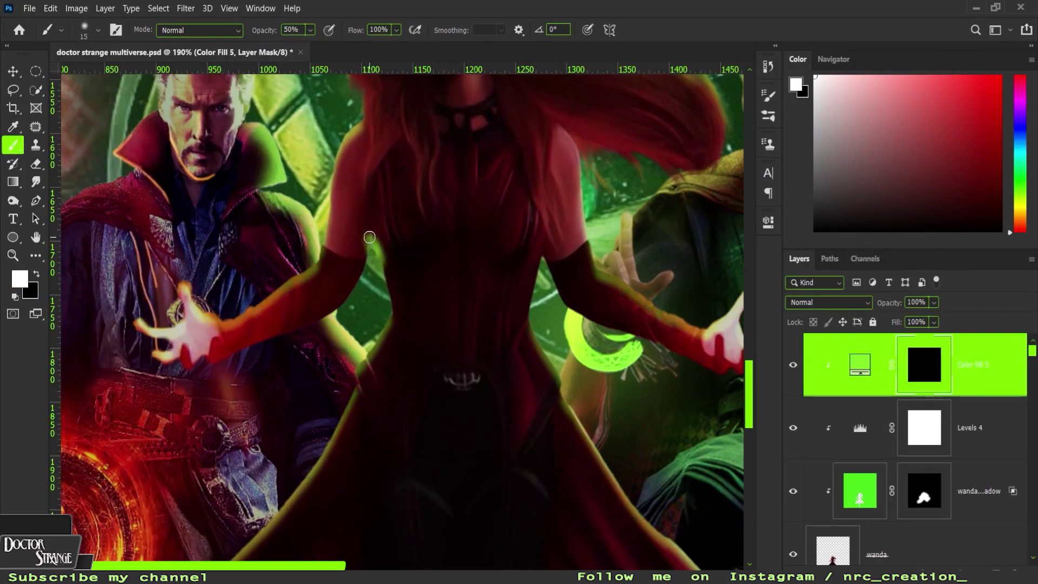
pyautogui.hscroll(3, 403, 256)
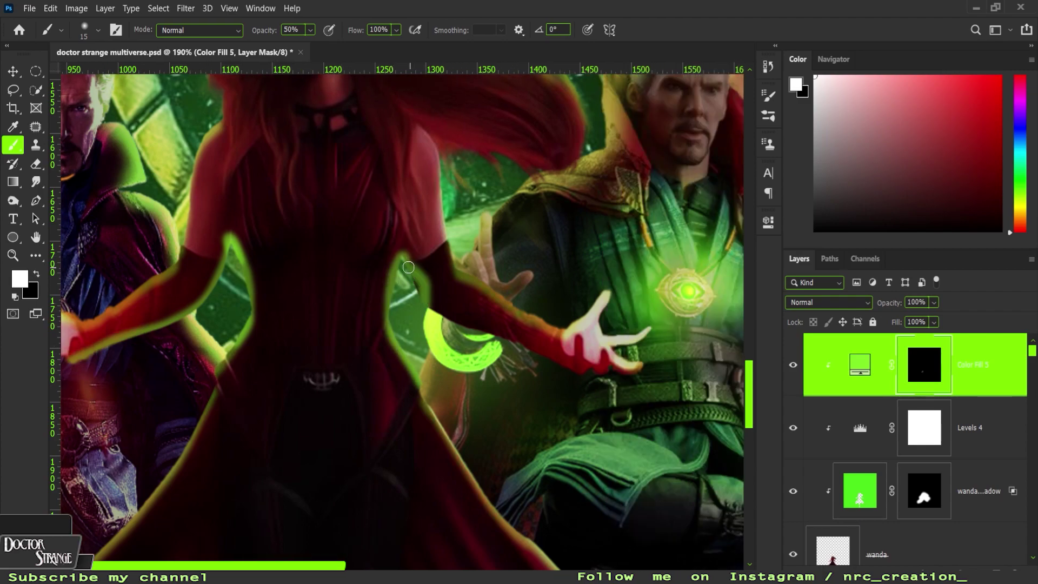
pyautogui.scroll(-4, 592, 388)
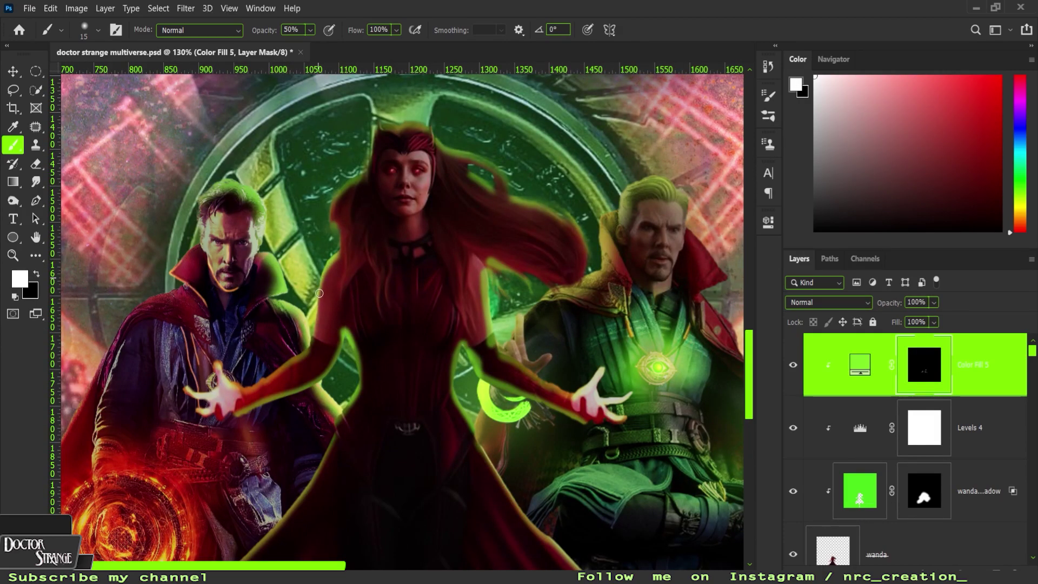
# - Set the green fill glow to Screen and split the Underlying Layer black slider
pyautogui.click(829, 302)
pyautogui.click(811, 344)
pyautogui.click(980, 368)
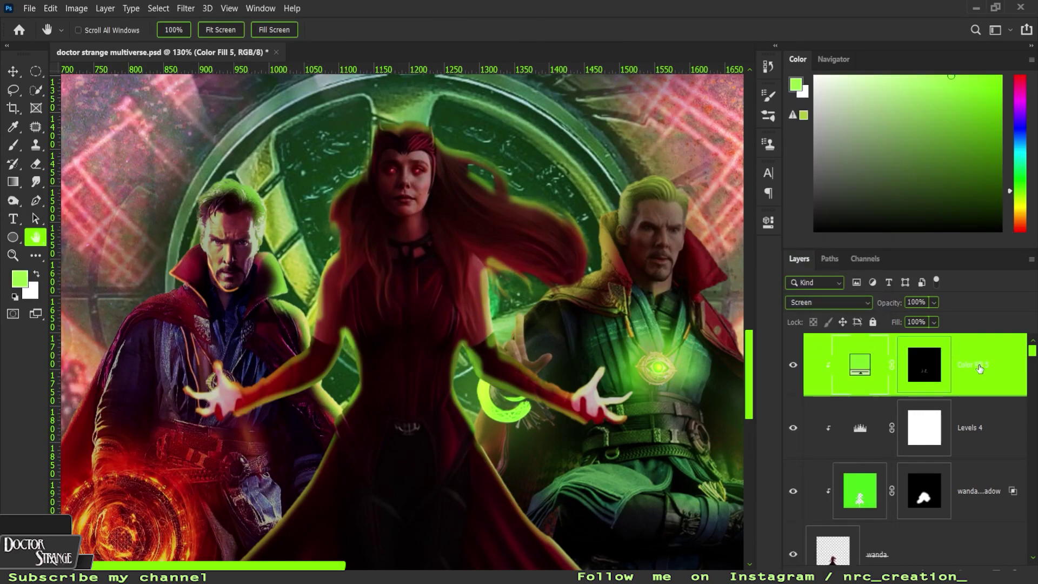
pyautogui.doubleClick(980, 368)
pyautogui.moveTo(683, 359); pyautogui.dragTo(697, 359)
pyautogui.press('Return')
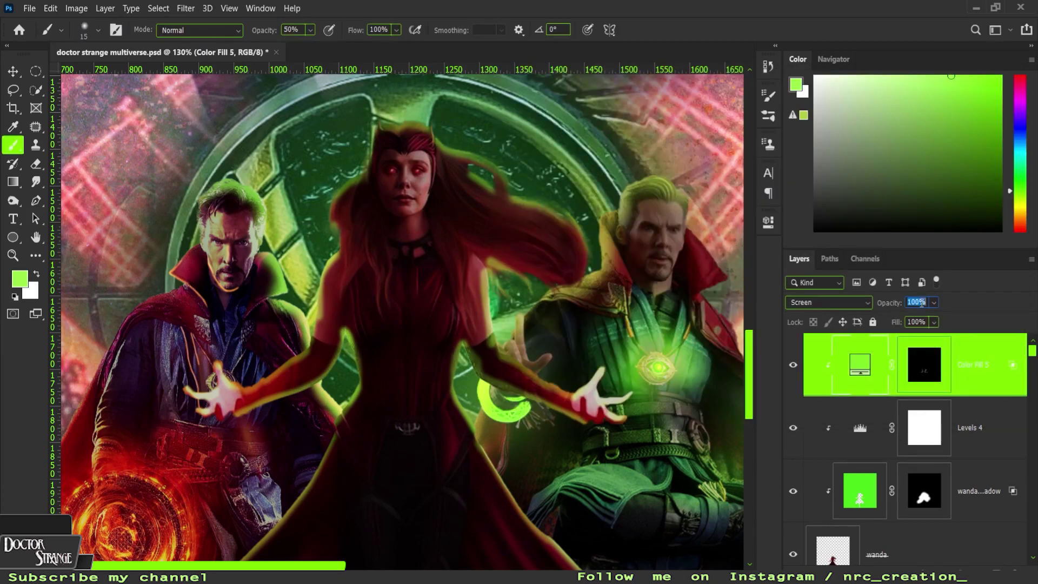
pyautogui.write('40')
pyautogui.hotkey('ctrl', '0')
pyautogui.press('b')
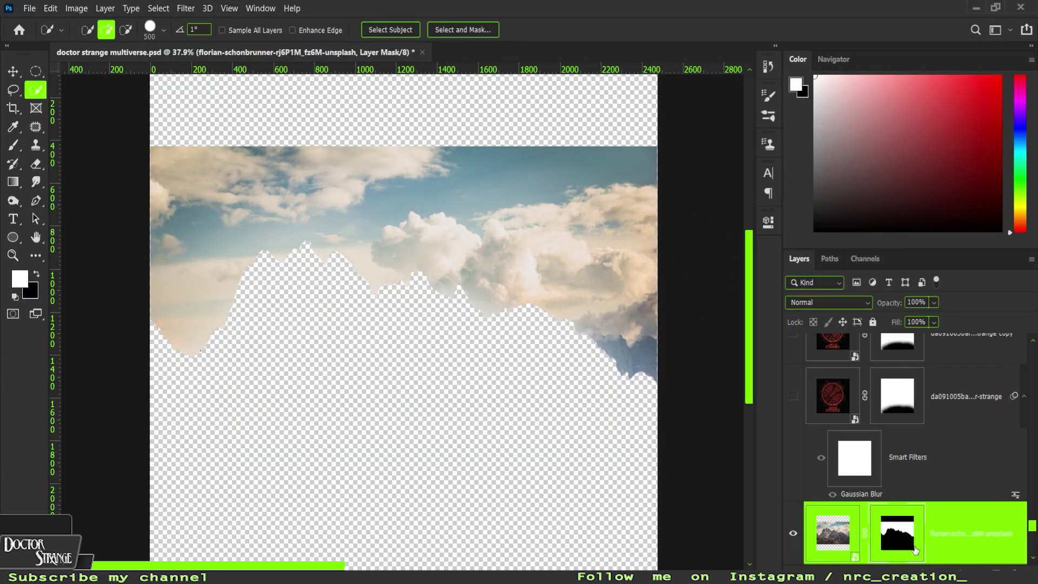
# - Invert the mountain mask to reveal the mountains and hide the sky
pyautogui.hotkey('ctrl', 'i')
pyautogui.press('b')
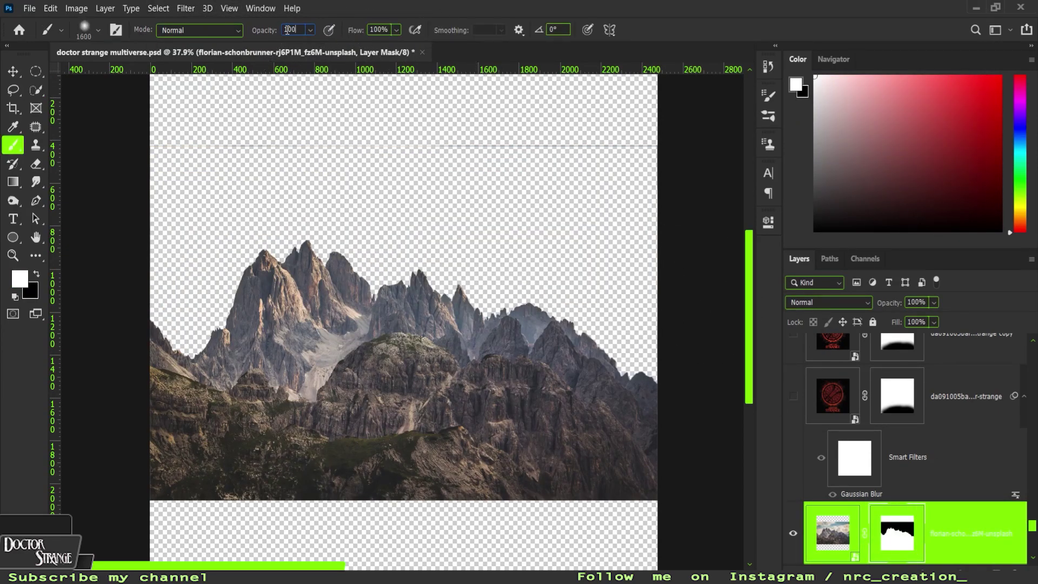
pyautogui.press('x')
pyautogui.press('[')
pyautogui.press('[')
pyautogui.moveTo(162, 168); pyautogui.dragTo(324, 157)
pyautogui.hotkey('ctrl', 'z')
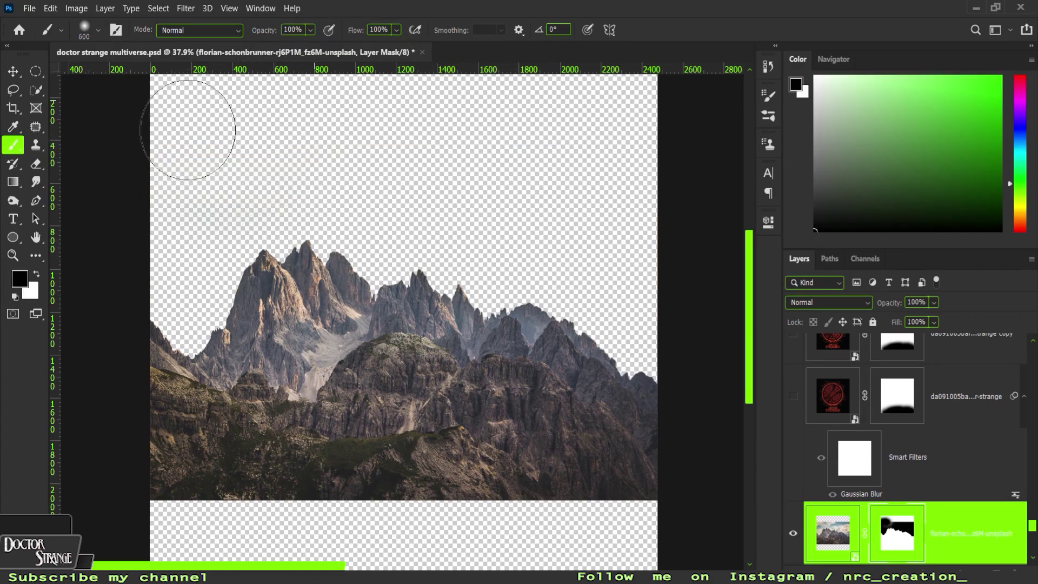
pyautogui.scroll(-3, 185, 120)
# - Shrink the mountains to about two-thirds and tilt them into the bottom-left corner
pyautogui.hotkey('ctrl', 't')
pyautogui.moveTo(546, 254); pyautogui.dragTo(486, 237)
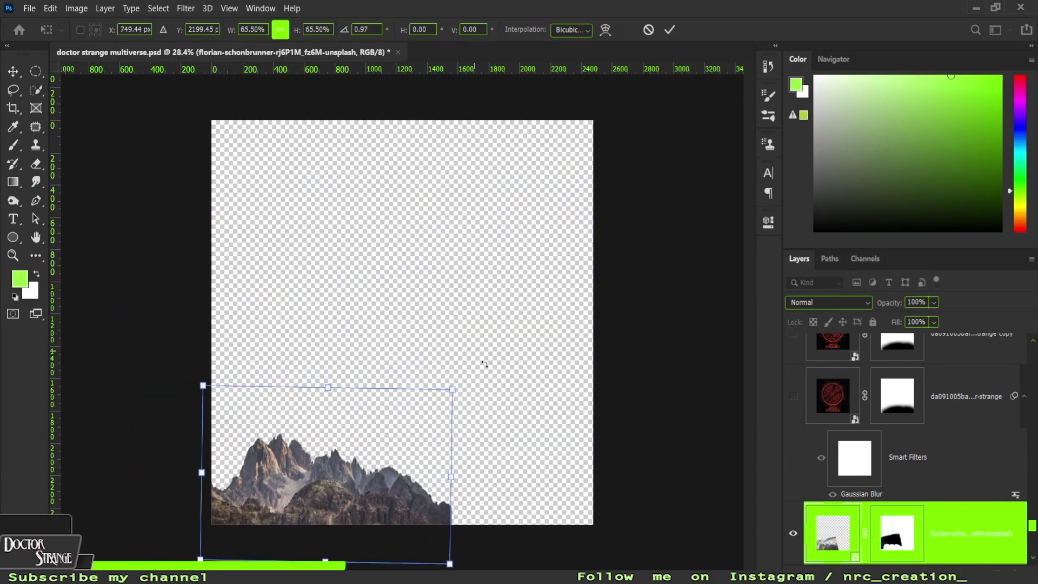
pyautogui.moveTo(486, 364)
pyautogui.mouseDown()
pyautogui.moveTo(440, 539)
pyautogui.moveTo(400, 544)
pyautogui.mouseUp()
pyautogui.press('Return')
pyautogui.scroll(2, 440, 445)
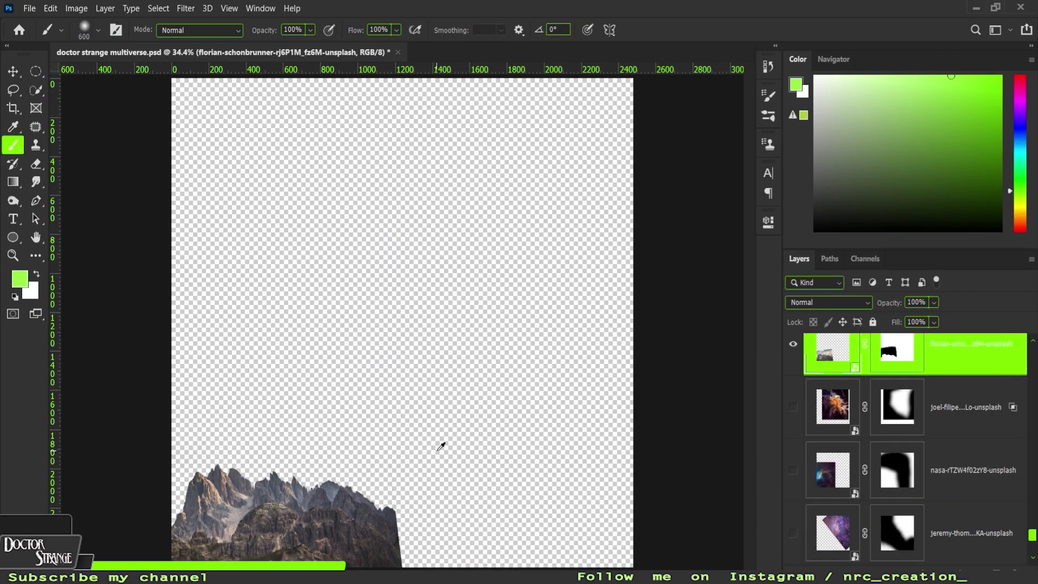
pyautogui.scroll(2, 418, 478)
# - Duplicate the mountains and move the copy to the right along the bottom
pyautogui.hotkey('ctrl', 'j')
pyautogui.hotkey('ctrl', 't')
pyautogui.press('Return')
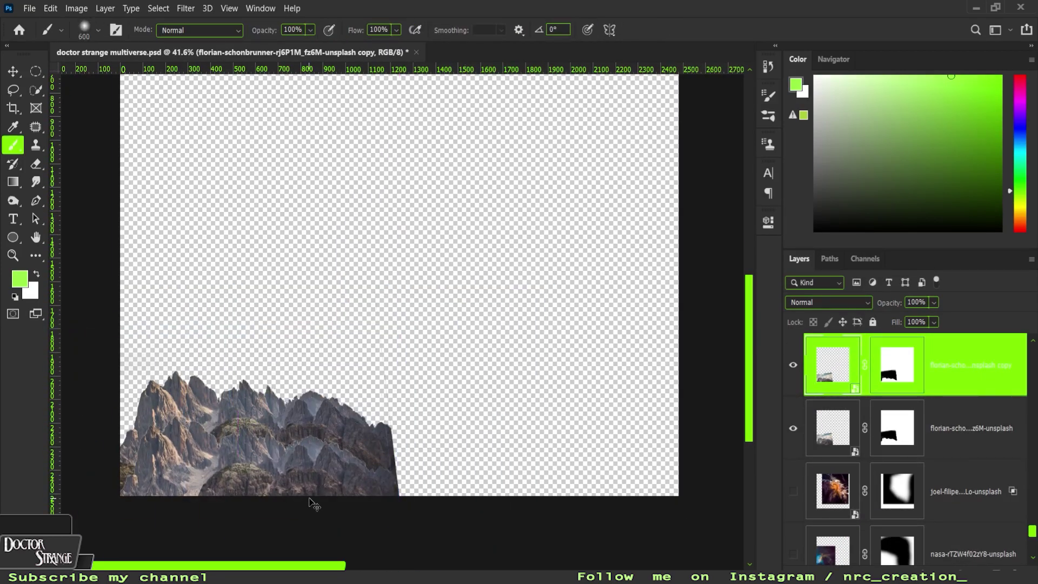
pyautogui.hotkey('ctrl', 'j')
pyautogui.hotkey('ctrl', 't')
pyautogui.moveTo(319, 489); pyautogui.dragTo(565, 419)
pyautogui.press('Return')
# - Darken the bottom mountain layers with Levels by lowering the output whites
pyautogui.hotkey('alt', '[')
pyautogui.hotkey('alt', '[')
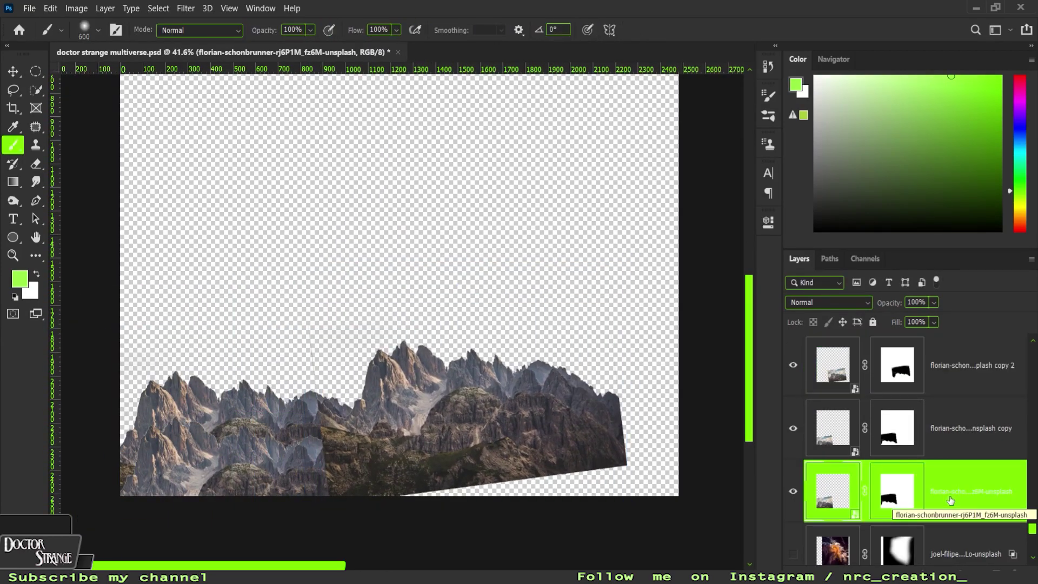
pyautogui.hotkey('ctrl', 'l')
pyautogui.moveTo(755, 335); pyautogui.dragTo(700, 335)
pyautogui.press('Return')
pyautogui.click(897, 428)
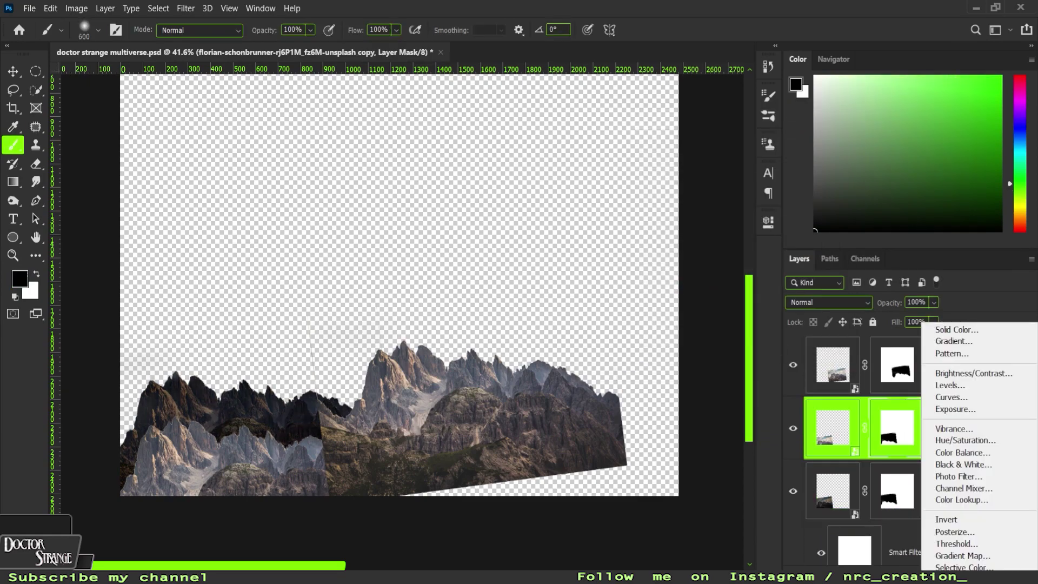
pyautogui.hotkey('ctrl', 'l')
pyautogui.moveTo(899, 317); pyautogui.dragTo(895, 320)
pyautogui.press('Return')
pyautogui.hotkey('ctrl', 'z')
pyautogui.click(833, 427)
pyautogui.hotkey('ctrl', 'l')
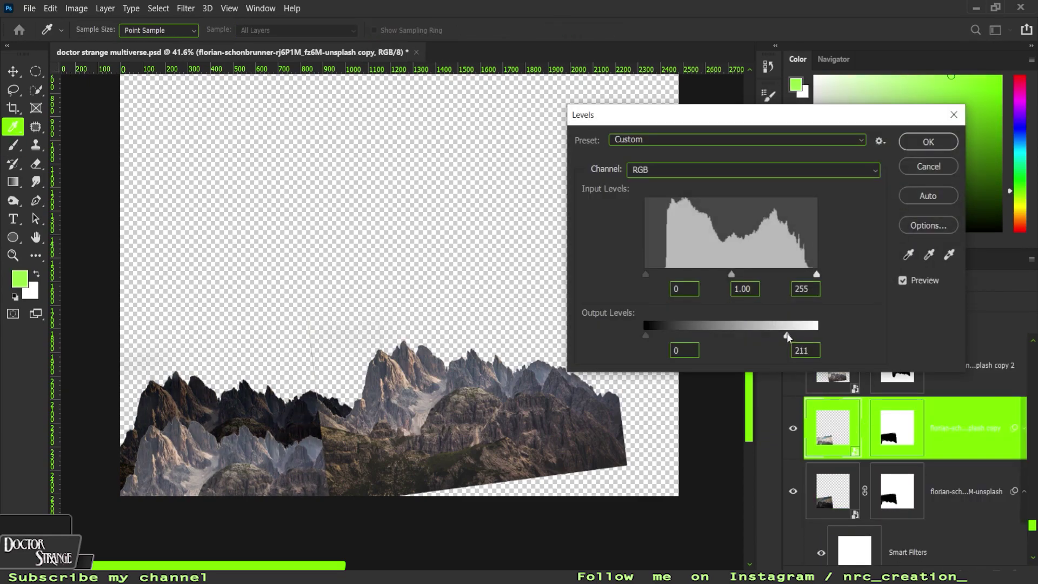
pyautogui.press('Return')
# - Darken the rightmost mountain copy with Levels
pyautogui.click(959, 368)
pyautogui.hotkey('ctrl', 'l')
pyautogui.moveTo(756, 343); pyautogui.dragTo(723, 336)
pyautogui.moveTo(677, 274); pyautogui.dragTo(694, 274)
pyautogui.press('Return')
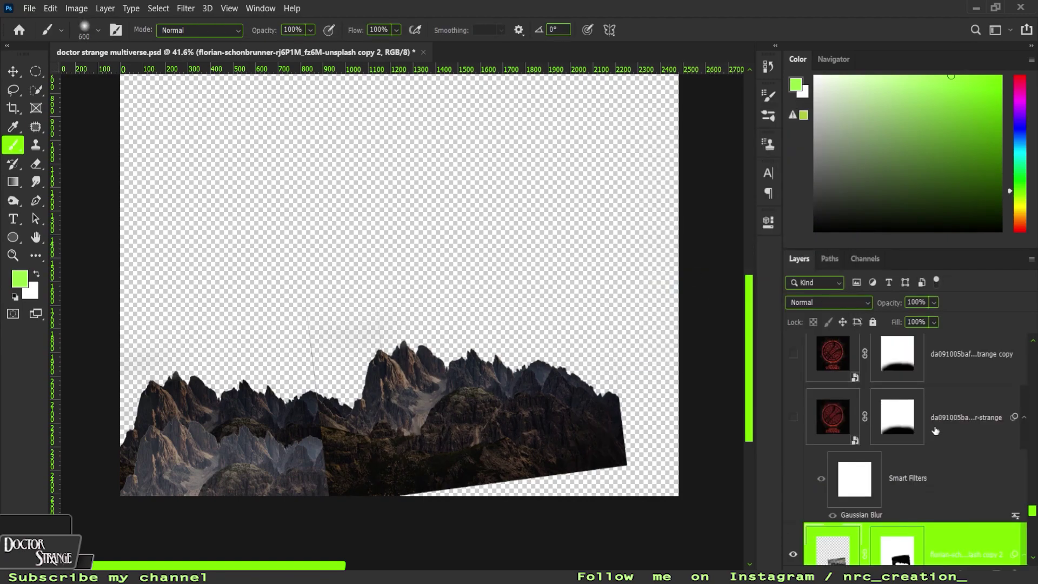
# - Step through the mountain layers, cancelling an extra duplicate of the middle copy
pyautogui.click(970, 495)
pyautogui.scroll(-2, 973, 496)
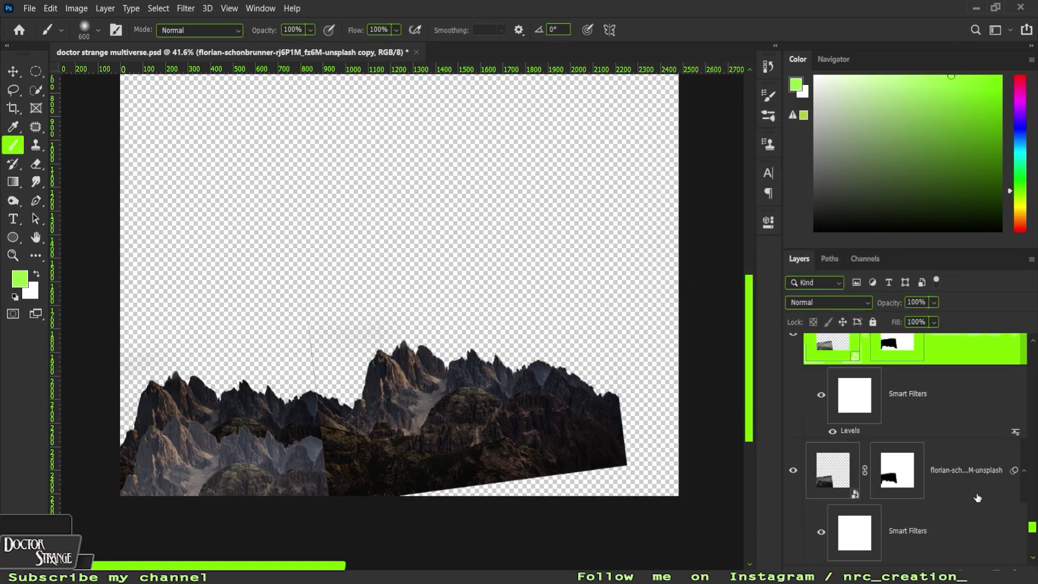
pyautogui.hotkey('ctrl', 'alt', 't')
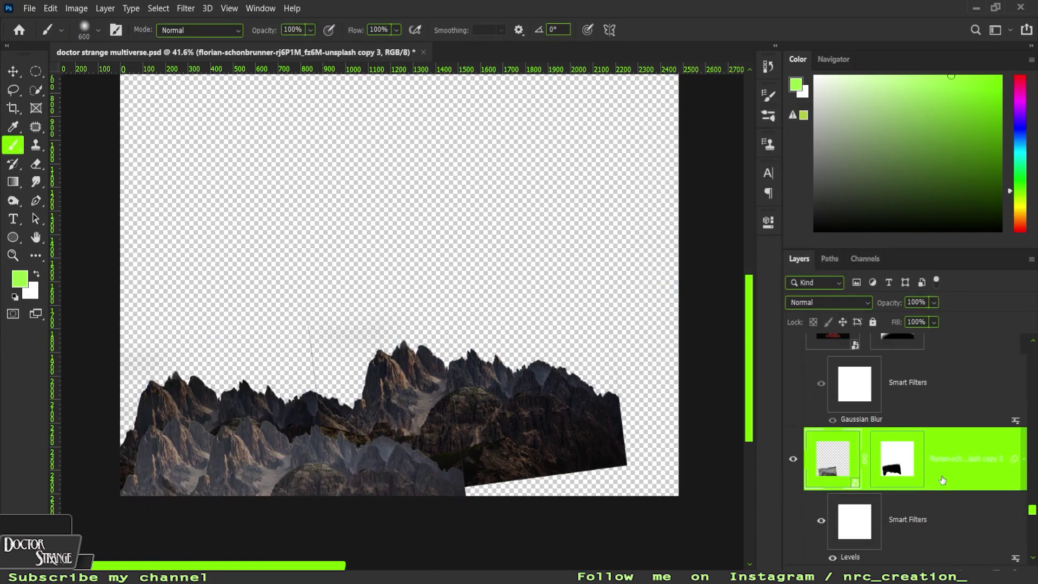
pyautogui.press('Escape')
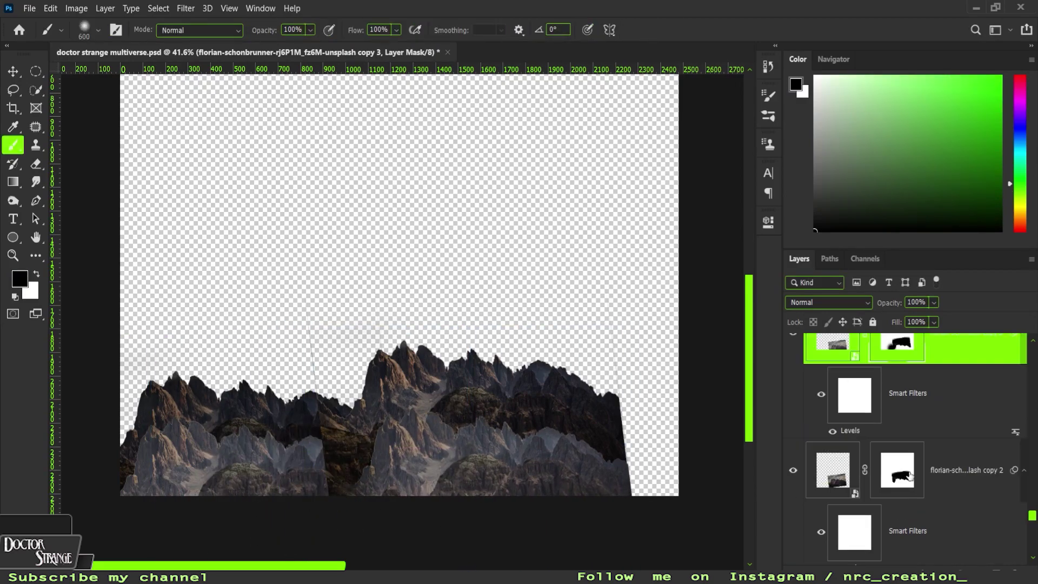
pyautogui.hotkey('alt', '[')
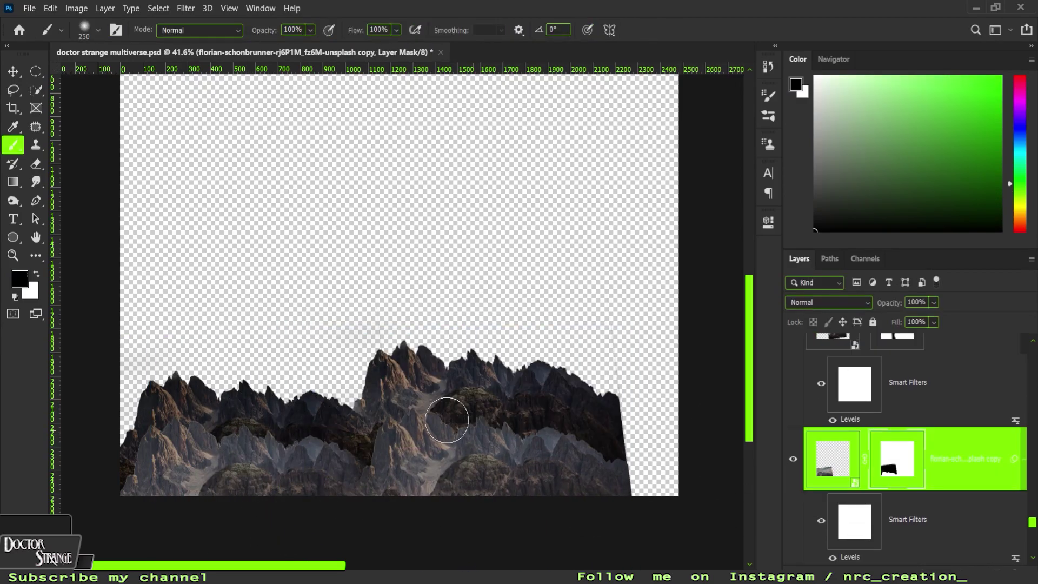
pyautogui.hotkey('alt', ']')
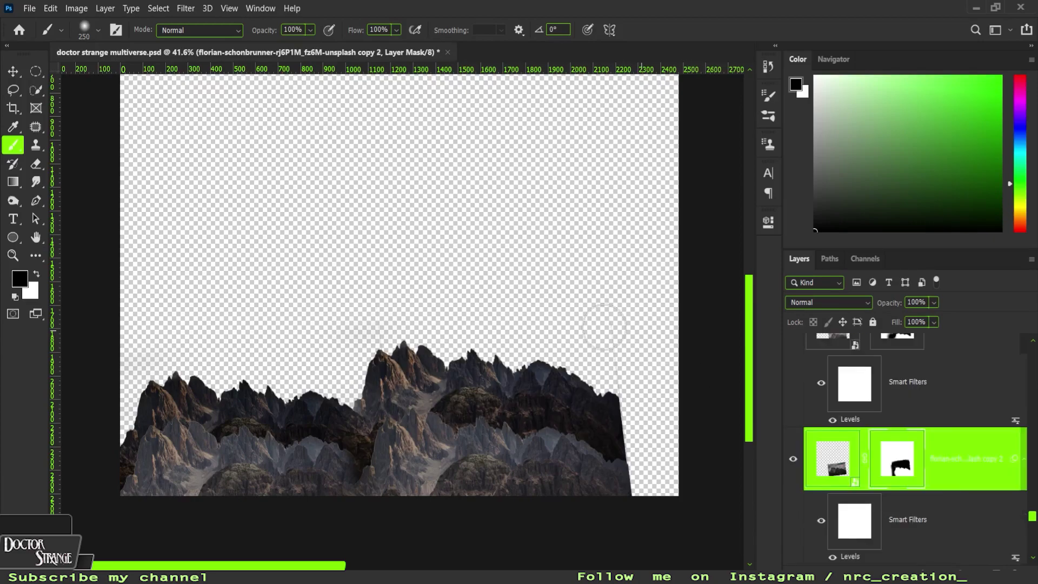
pyautogui.hotkey('alt', ']')
pyautogui.hotkey('alt', ']')
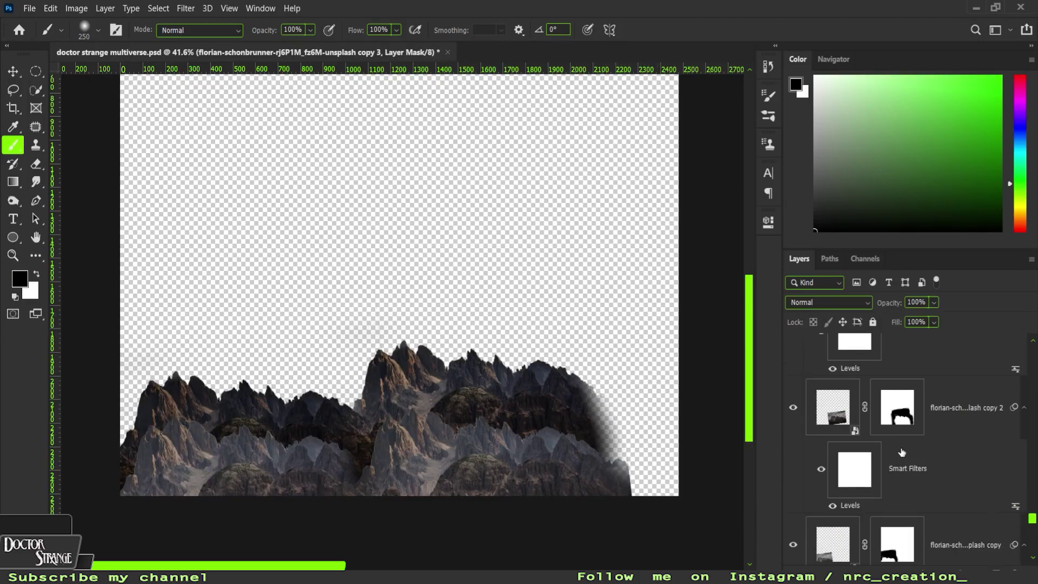
pyautogui.scroll(-3, 876, 433)
pyautogui.scroll(10, 811, 389)
# - Show all layers again and add a Color Balance leaning cyan, with highlights pushed toward magenta
pyautogui.rightClick(802, 381)
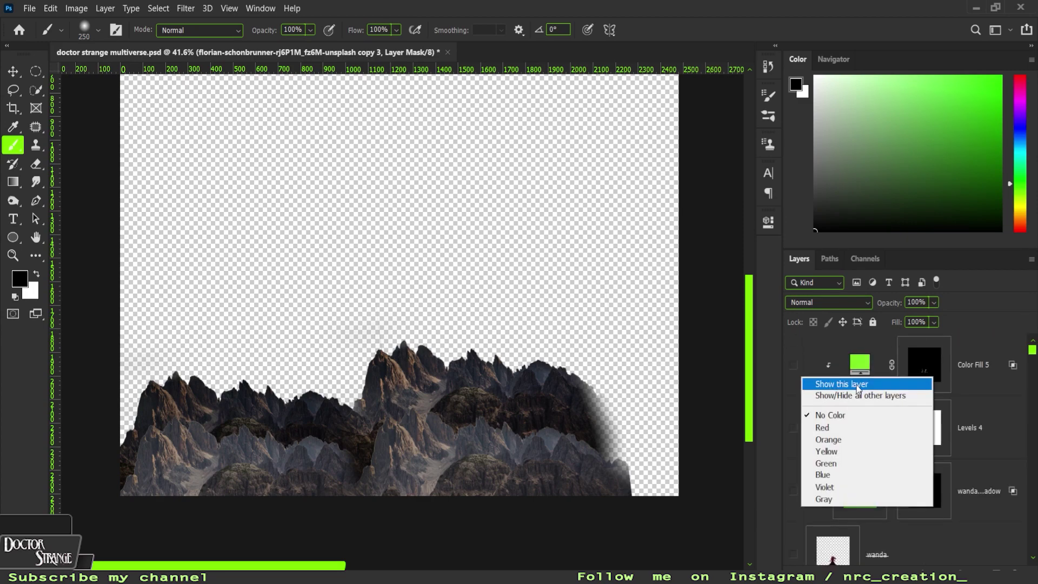
pyautogui.click(876, 398)
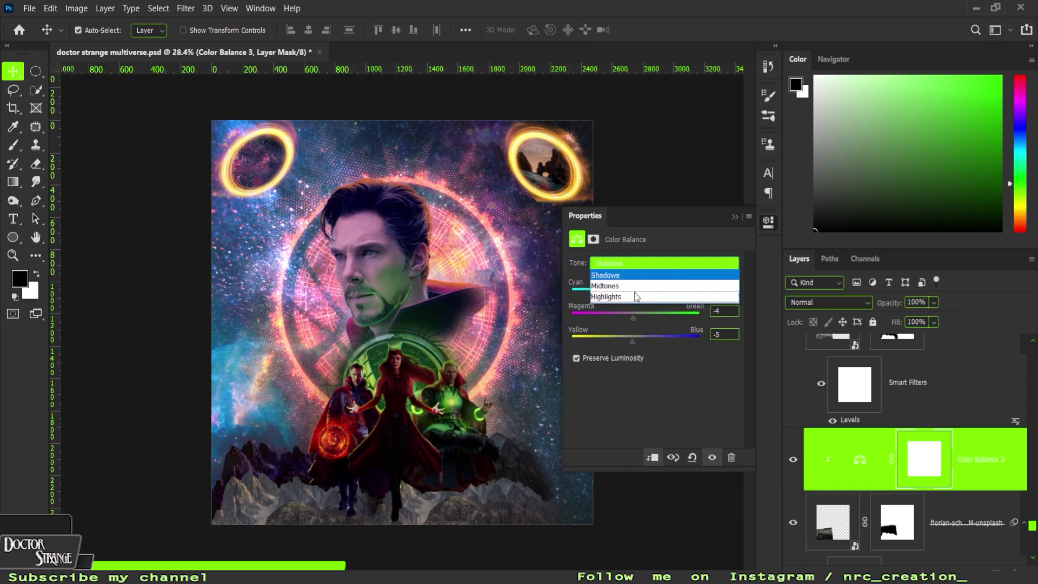
pyautogui.press('Down')
pyautogui.press('Down')
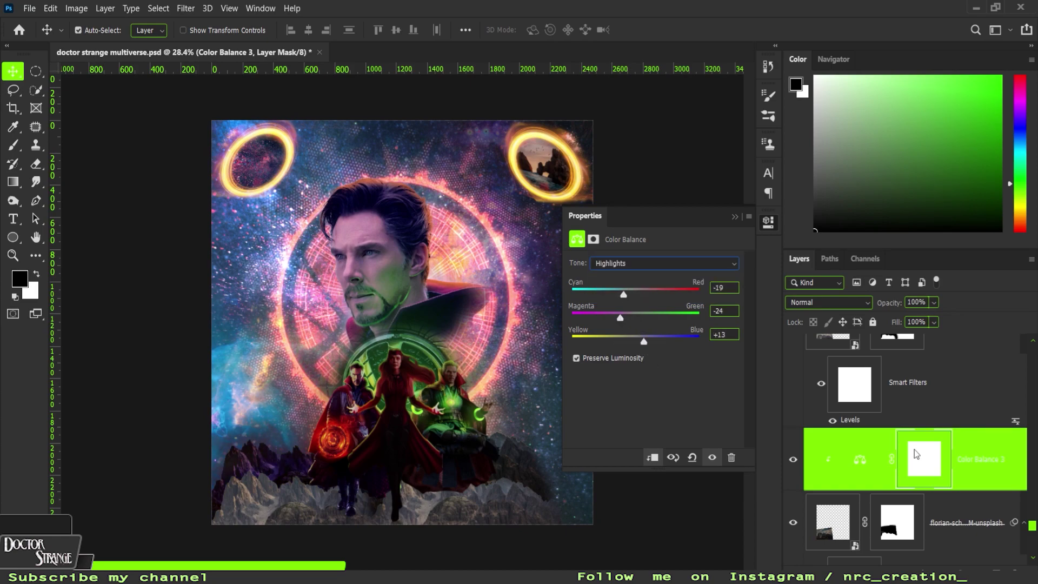
pyautogui.click(965, 450)
pyautogui.moveTo(636, 296); pyautogui.dragTo(625, 296)
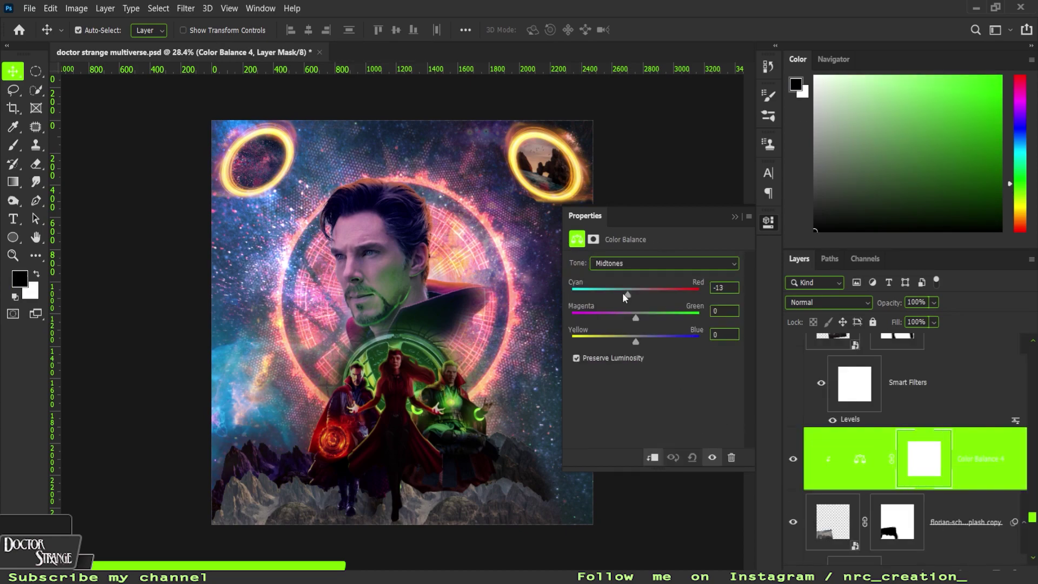
pyautogui.click(664, 263)
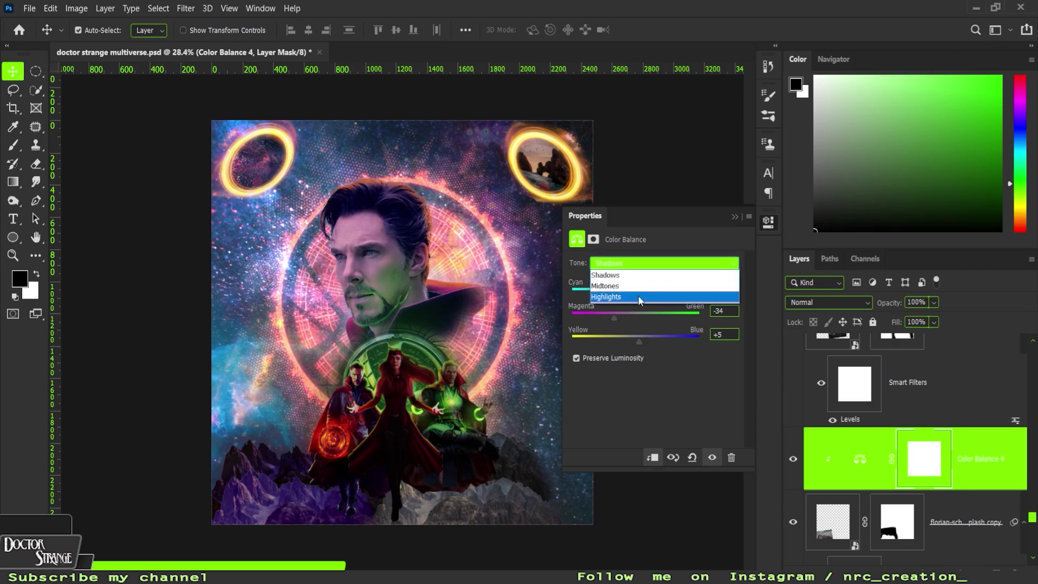
pyautogui.click(642, 297)
pyautogui.moveTo(636, 319); pyautogui.dragTo(654, 319)
pyautogui.click(664, 263)
pyautogui.click(611, 274)
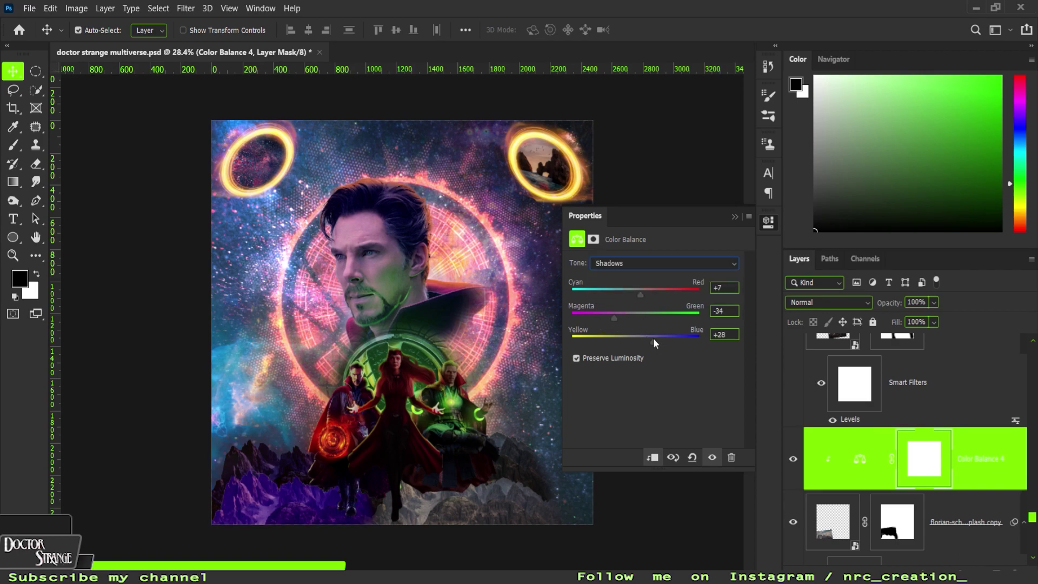
# - Duplicate the Color Balance adjustment, move it higher, and shift Color Balance 5 toward blue
pyautogui.hotkey('ctrl', 'j')
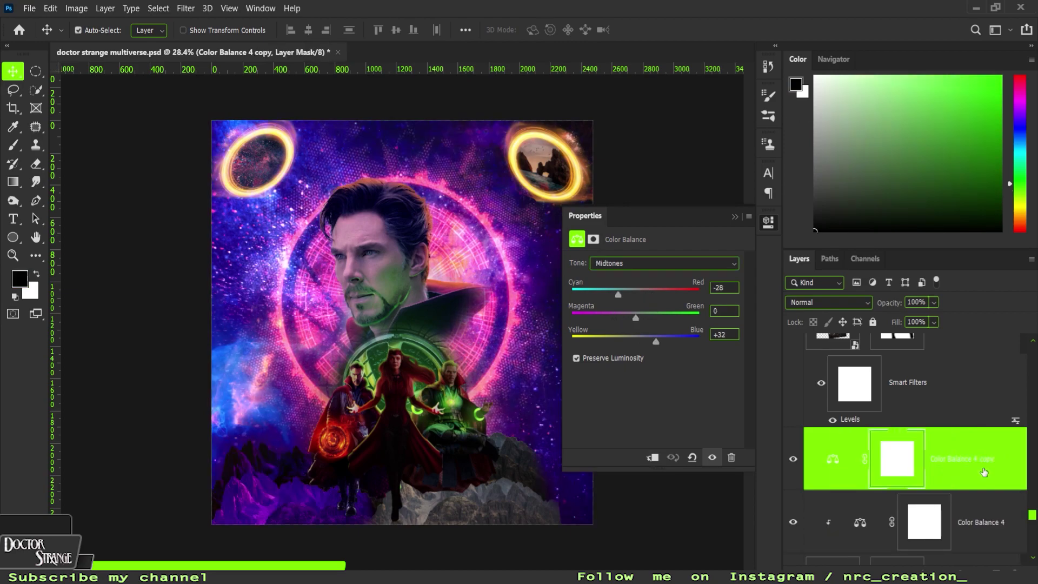
pyautogui.moveTo(963, 459); pyautogui.dragTo(945, 341)
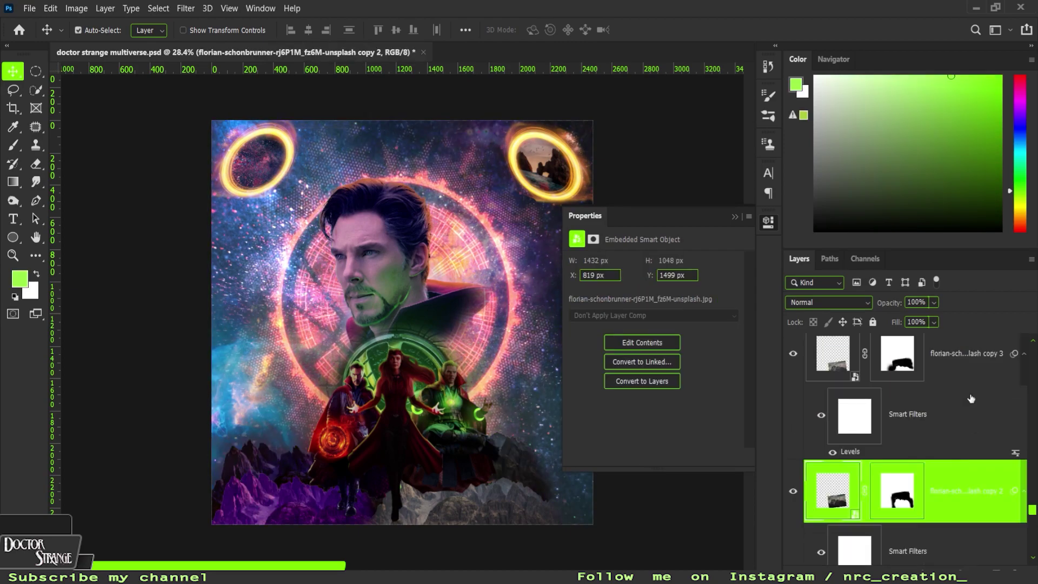
pyautogui.click(973, 492)
pyautogui.moveTo(642, 339); pyautogui.dragTo(659, 340)
pyautogui.click(656, 263)
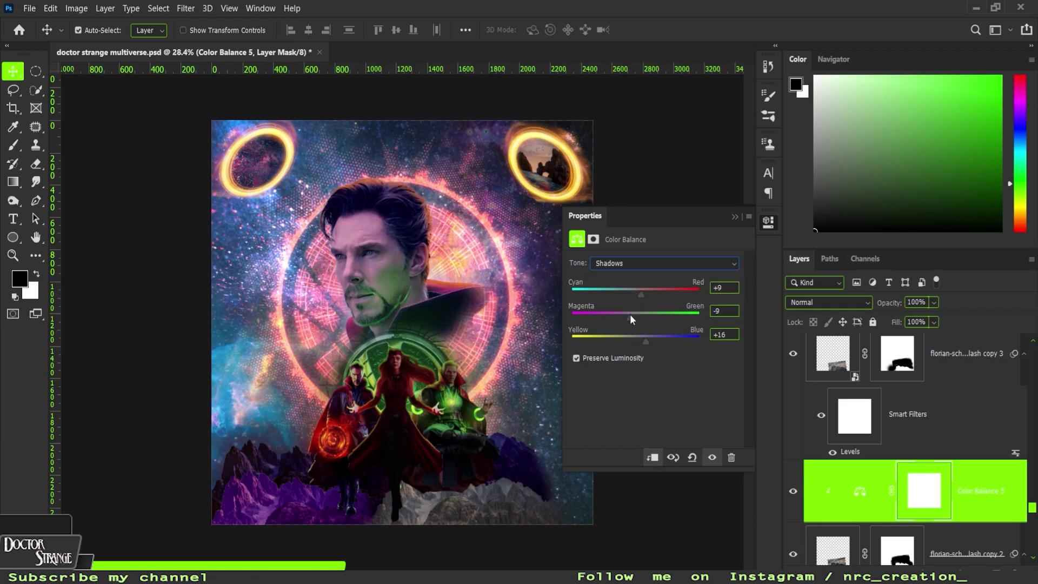
pyautogui.click(664, 263)
pyautogui.click(618, 293)
# - Add Color Balance 6 above the mountains: shadows Cyan-Red +28, Yellow-Blue +18, Tone switched to Highlights
pyautogui.click(962, 575)
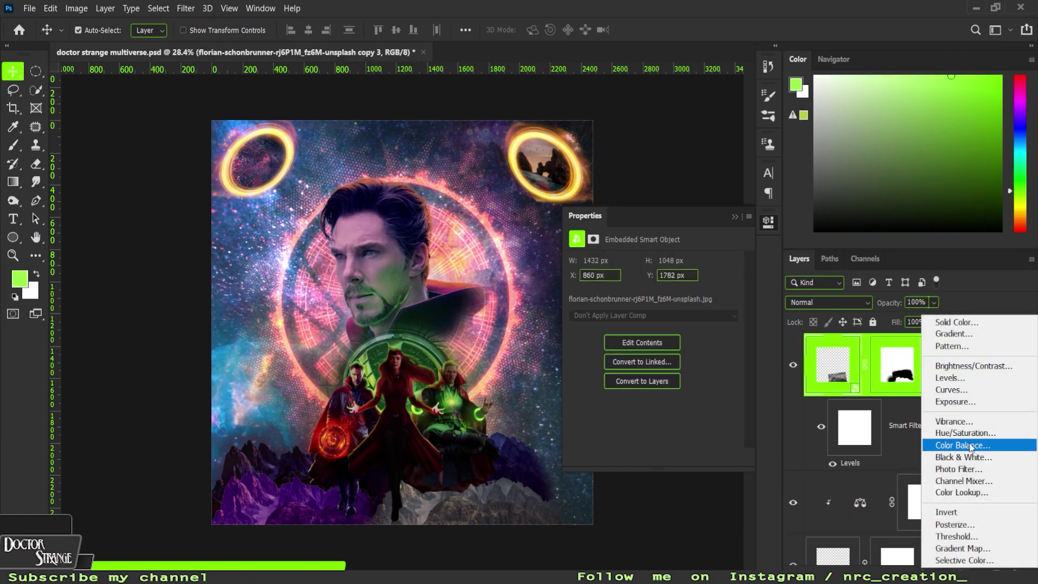
pyautogui.click(886, 382)
pyautogui.moveTo(636, 295); pyautogui.dragTo(653, 295)
pyautogui.moveTo(636, 341); pyautogui.dragTo(646, 341)
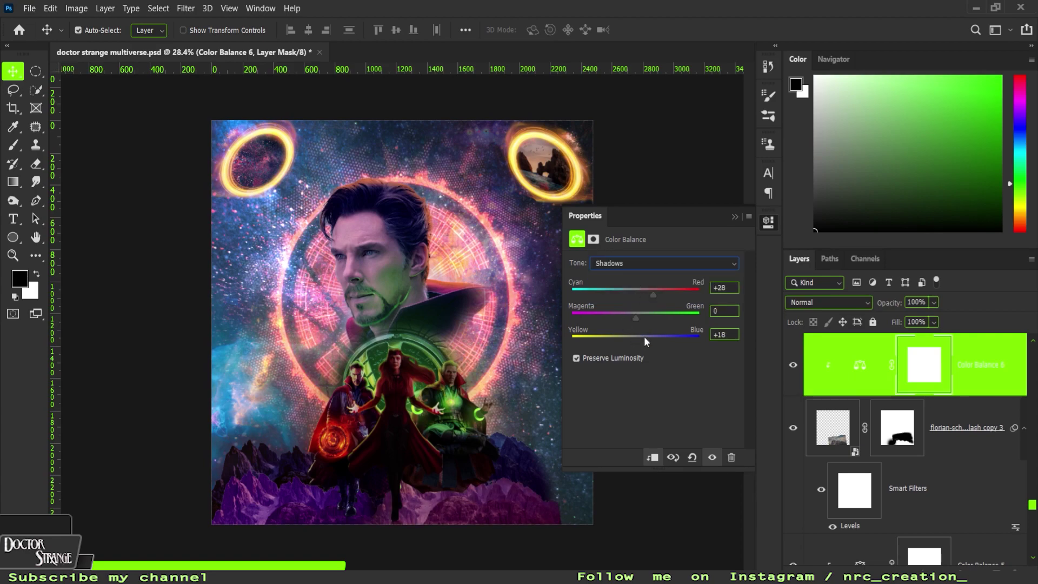
pyautogui.click(627, 263)
pyautogui.click(627, 294)
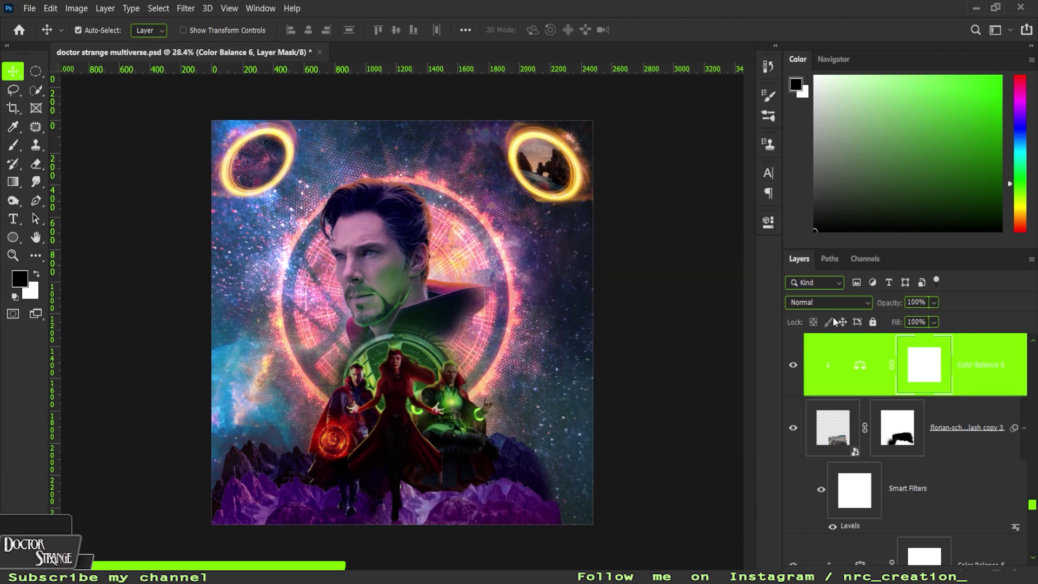
# - Select the purple mountain layer and begin free-transforming it to scale it up
pyautogui.scroll(-3, 919, 432)
pyautogui.scroll(3, 919, 433)
pyautogui.keyDown('shift'); pyautogui.click(952, 410); pyautogui.keyUp('shift')
pyautogui.hotkey('ctrl', 't')
# - Enlarge the mountains, shift them down, and set their opacity to 85%
pyautogui.hotkey('ctrl', '-')
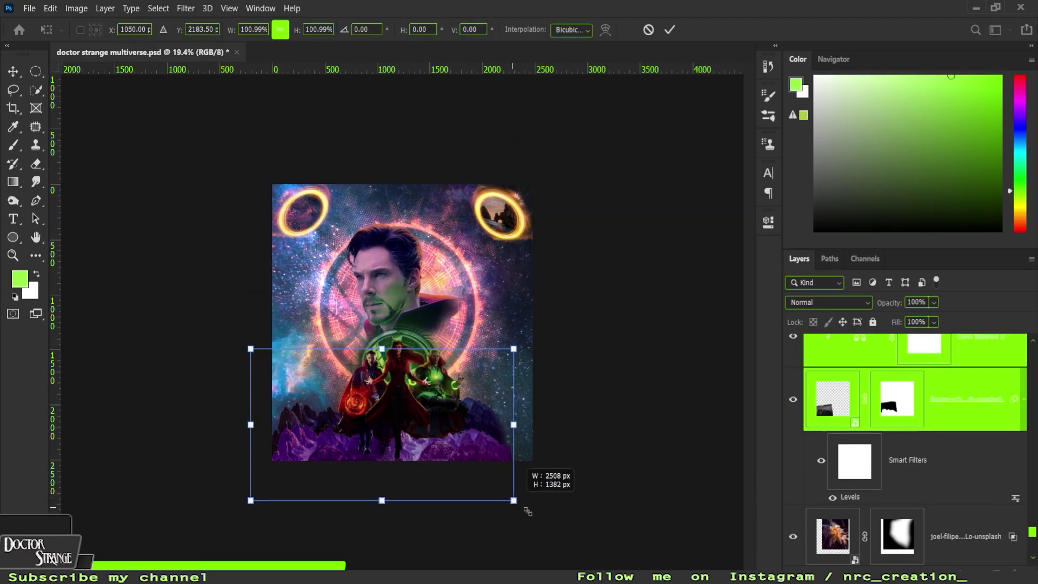
pyautogui.moveTo(470, 481); pyautogui.dragTo(489, 490)
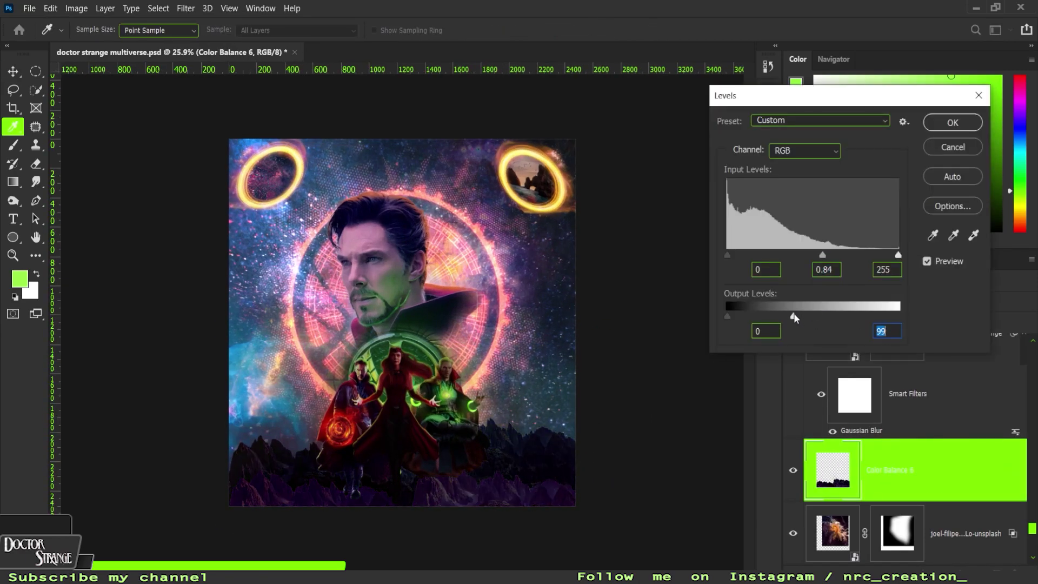
pyautogui.write('85')
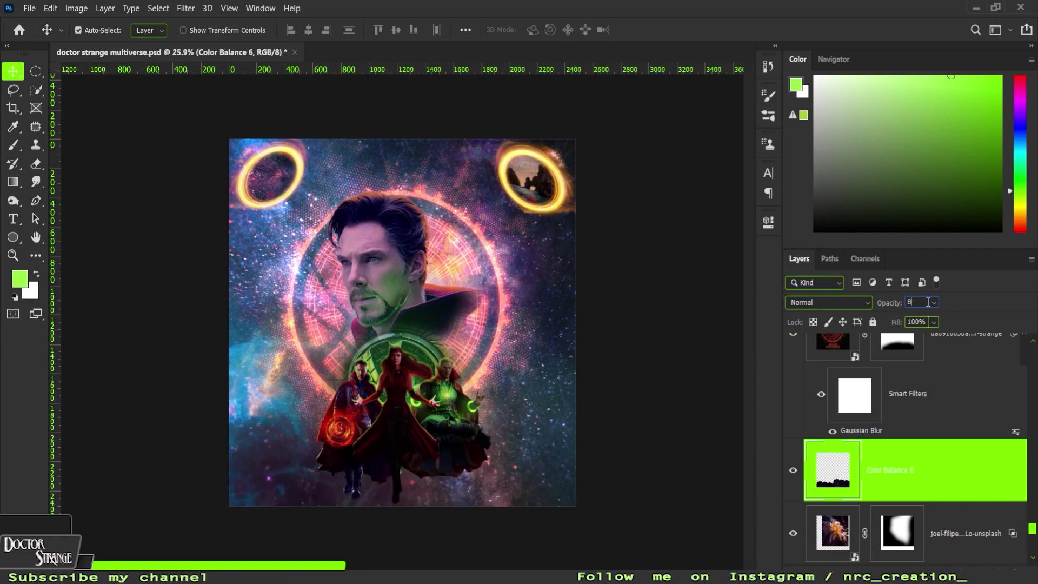
pyautogui.press('Return')
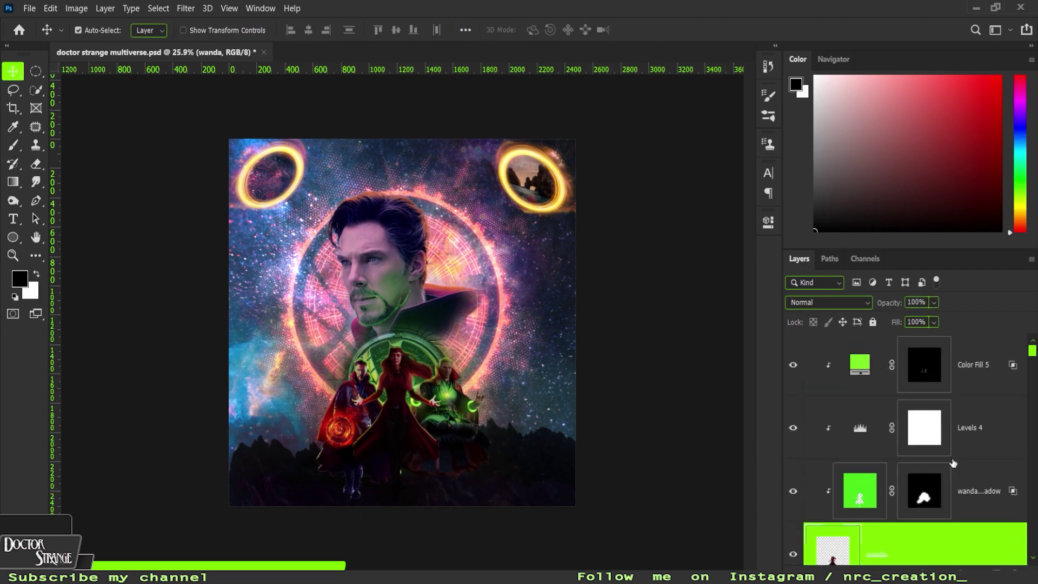
# - Add a Levels adjustment above Color Fill 5 with output white 155, and ready a white brush
pyautogui.click(973, 373)
pyautogui.moveTo(738, 406); pyautogui.dragTo(681, 406)
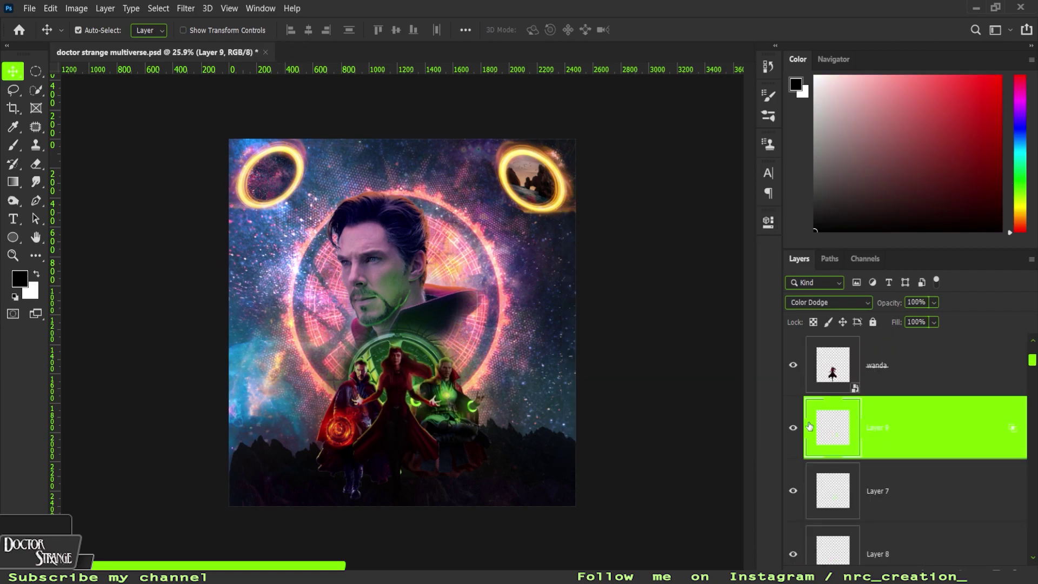
pyautogui.click(994, 568)
pyautogui.click(875, 413)
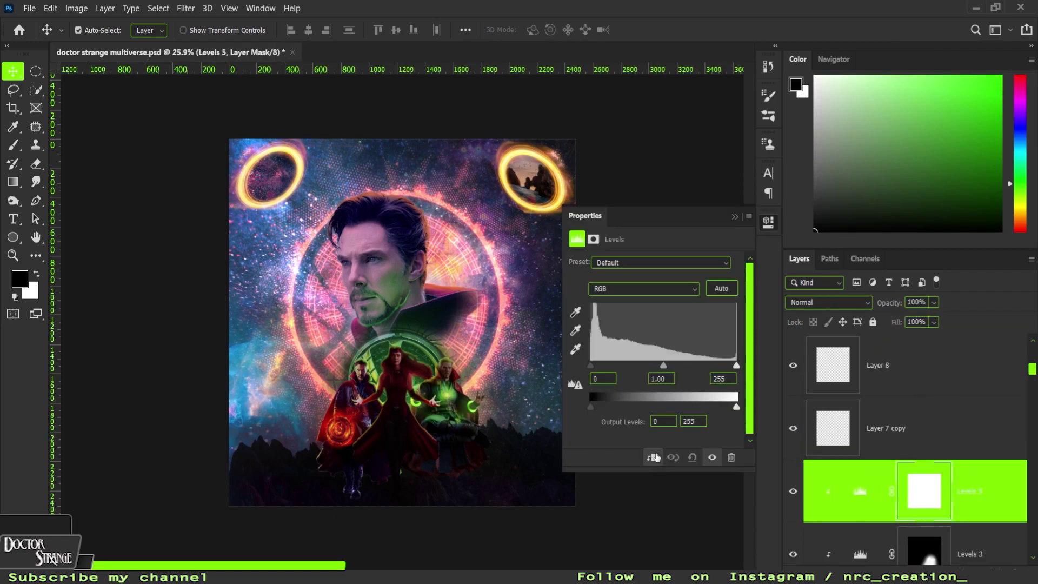
pyautogui.press('b')
pyautogui.scroll(3, 478, 490)
pyautogui.press('x')
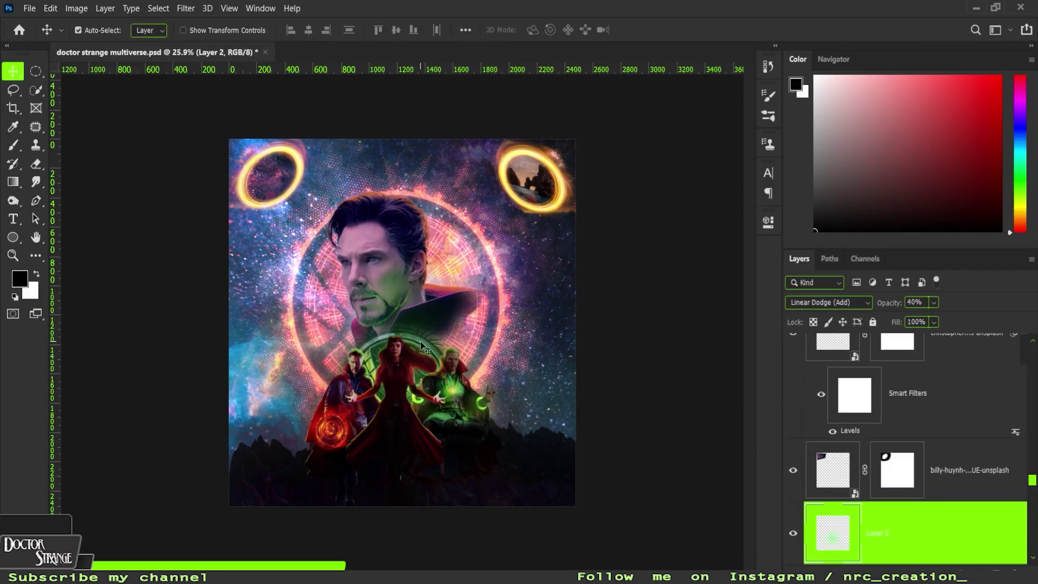
# - Move the three green magic-circle layers up about 160 px and enlarge the circle around the figures
pyautogui.scroll(-3, 967, 493)
pyautogui.keyDown('shift'); pyautogui.click(967, 493); pyautogui.keyUp('shift')
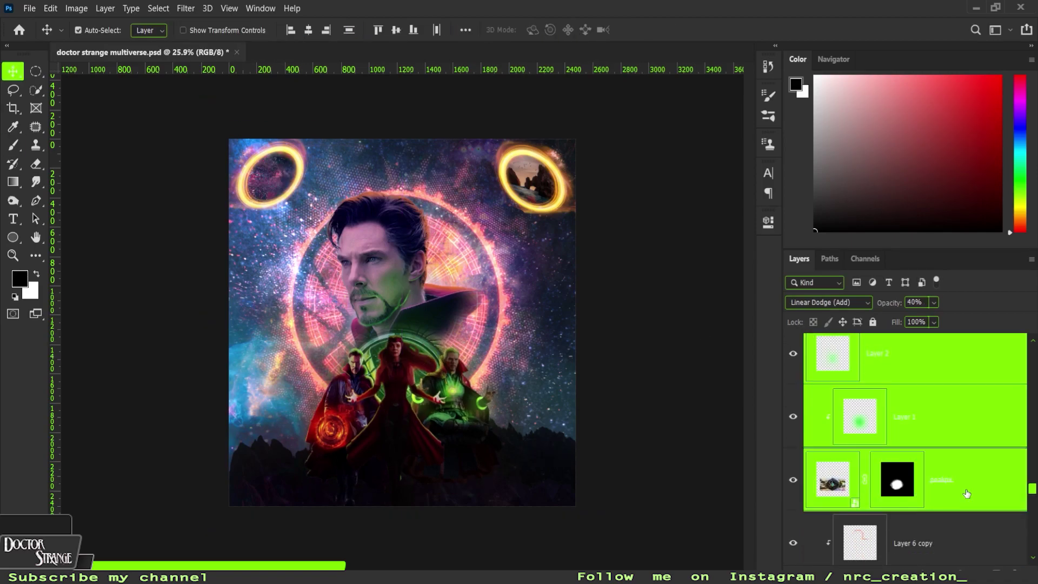
pyautogui.hotkey('ctrl', 't')
pyautogui.moveTo(469, 439); pyautogui.dragTo(469, 416)
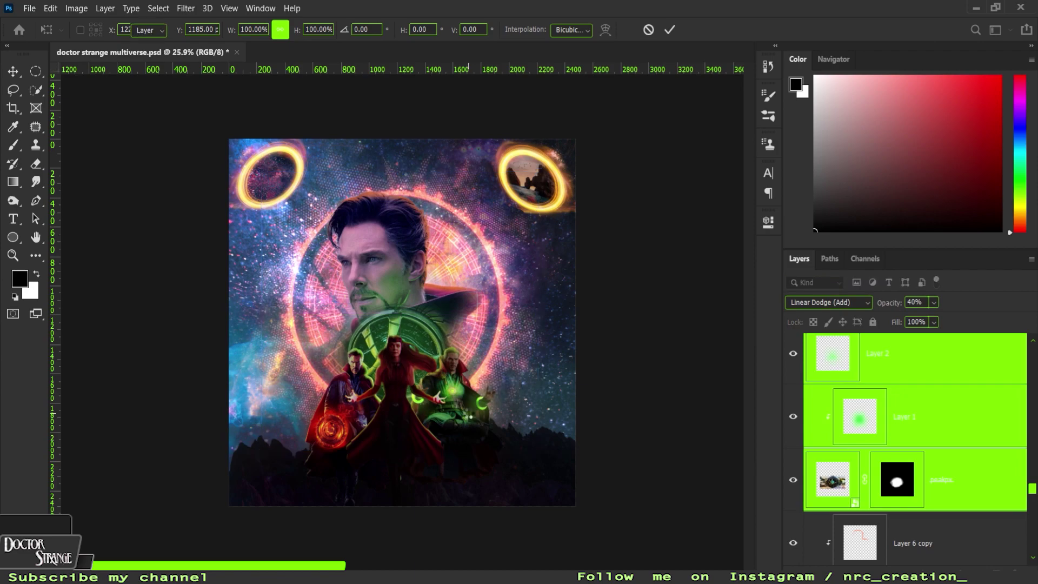
pyautogui.press('Return')
pyautogui.moveTo(856, 398)
pyautogui.mouseDown()
pyautogui.moveTo(944, 481)
pyautogui.moveTo(947, 460)
pyautogui.mouseUp()
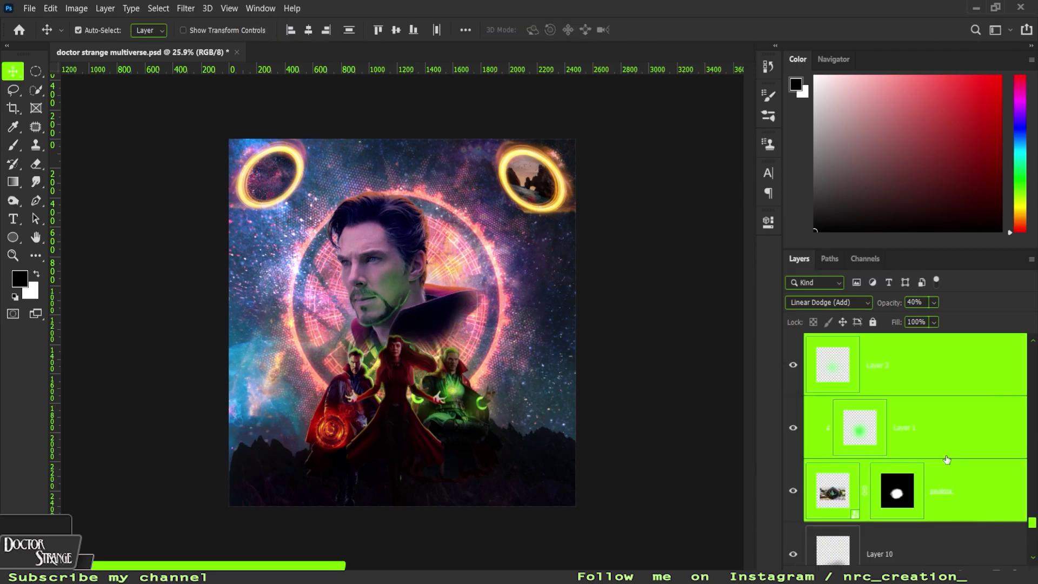
pyautogui.hotkey('ctrl', 't')
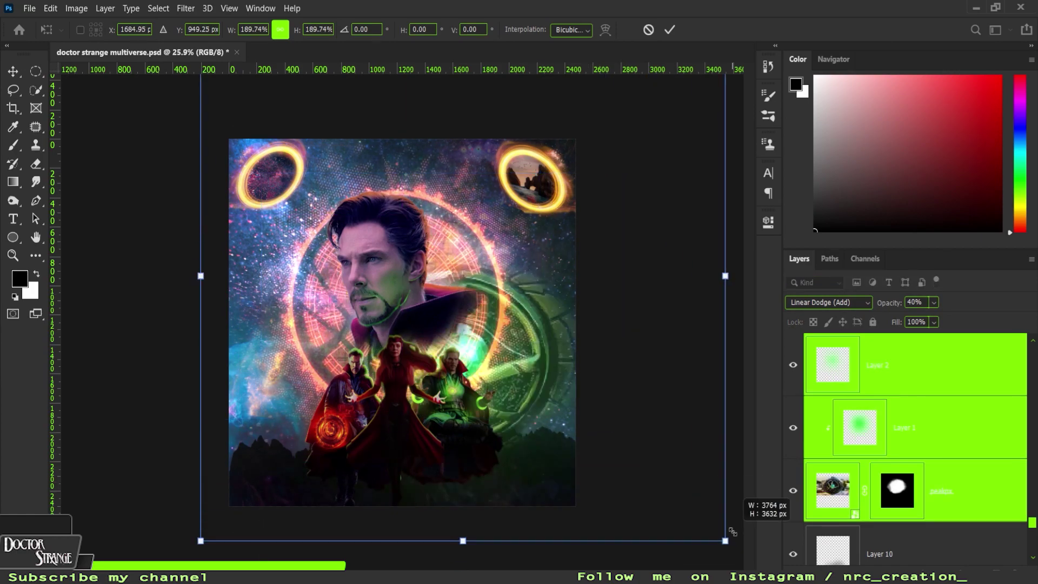
pyautogui.moveTo(391, 256); pyautogui.dragTo(466, 312)
pyautogui.press('Return')
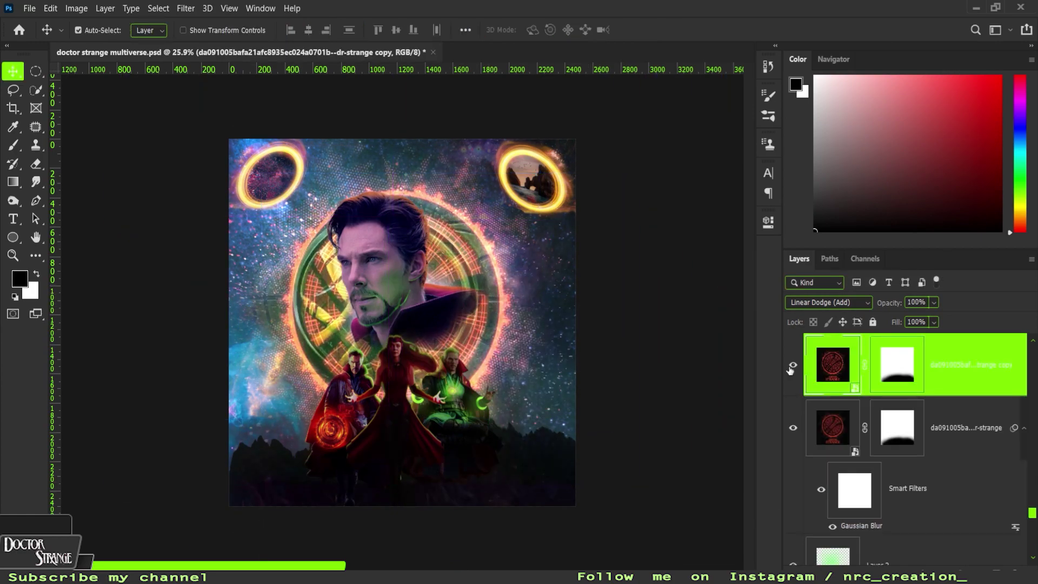
# - Move the red ring glow up and slightly right, enlarge it, and reselect Color Fill 5
pyautogui.moveTo(792, 365); pyautogui.dragTo(794, 425)
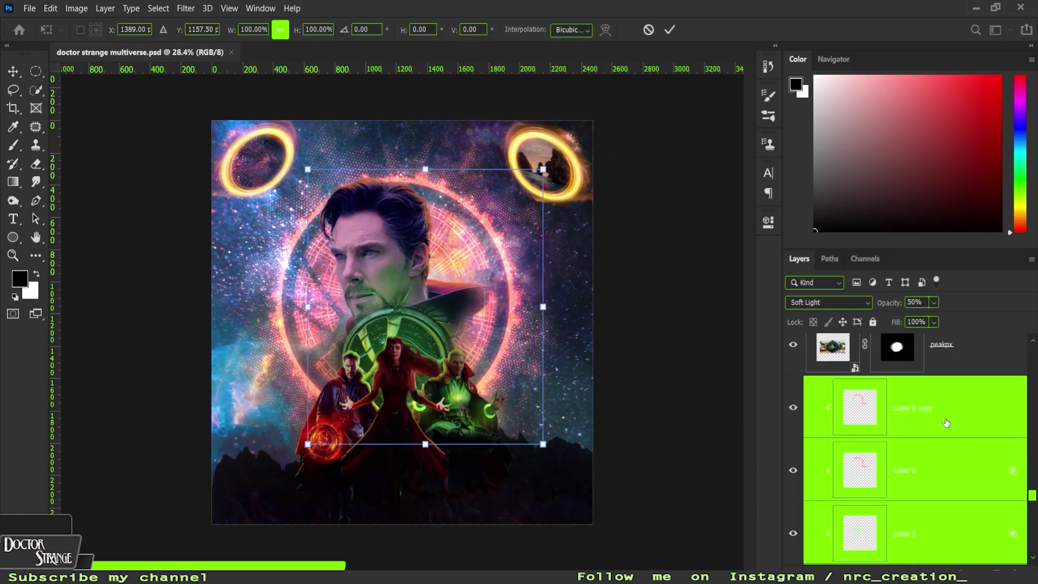
pyautogui.moveTo(425, 307); pyautogui.dragTo(432, 268)
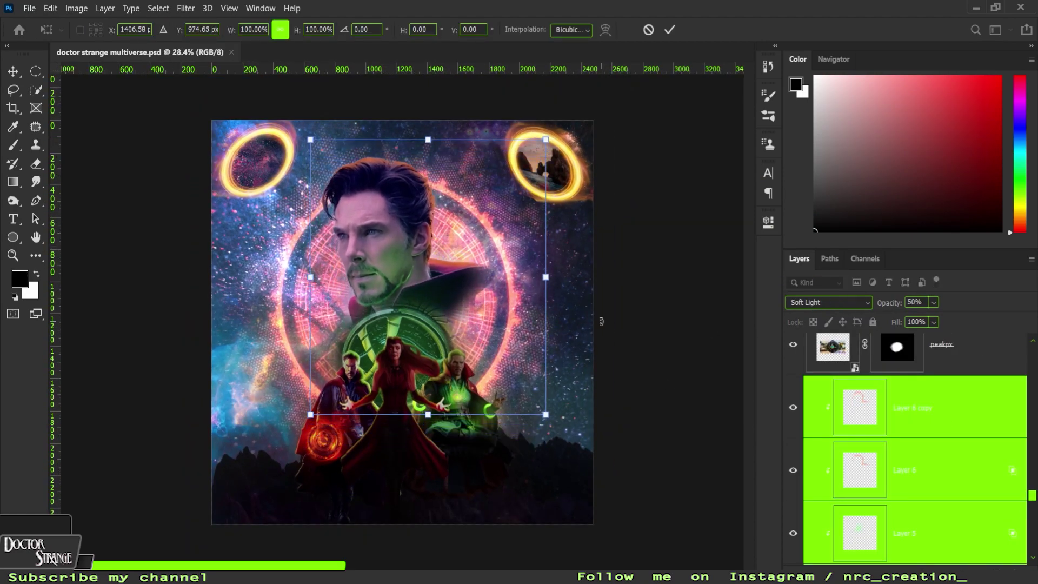
pyautogui.moveTo(549, 405); pyautogui.dragTo(564, 429)
pyautogui.press('Return')
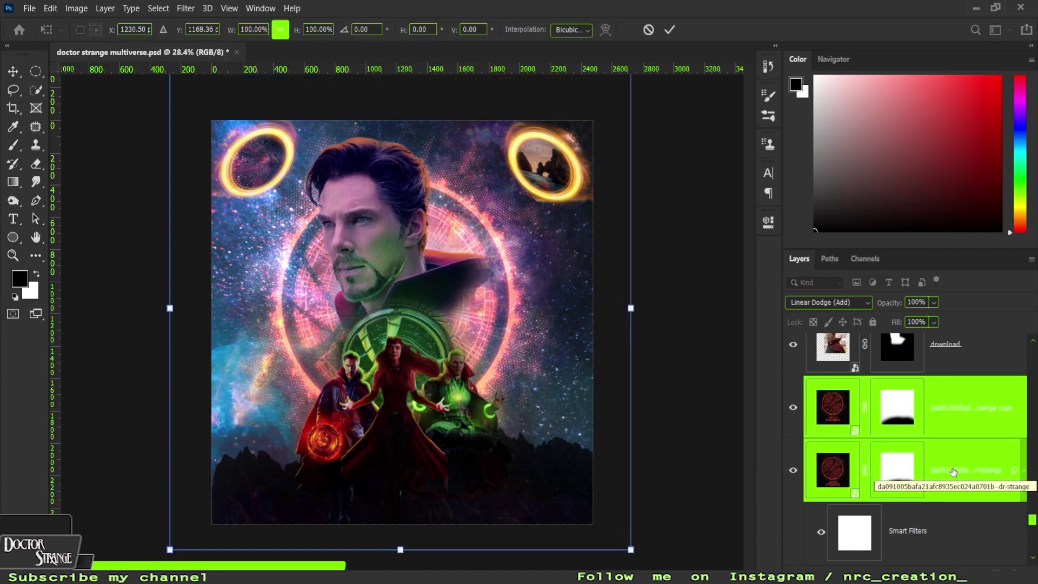
pyautogui.press('Return')
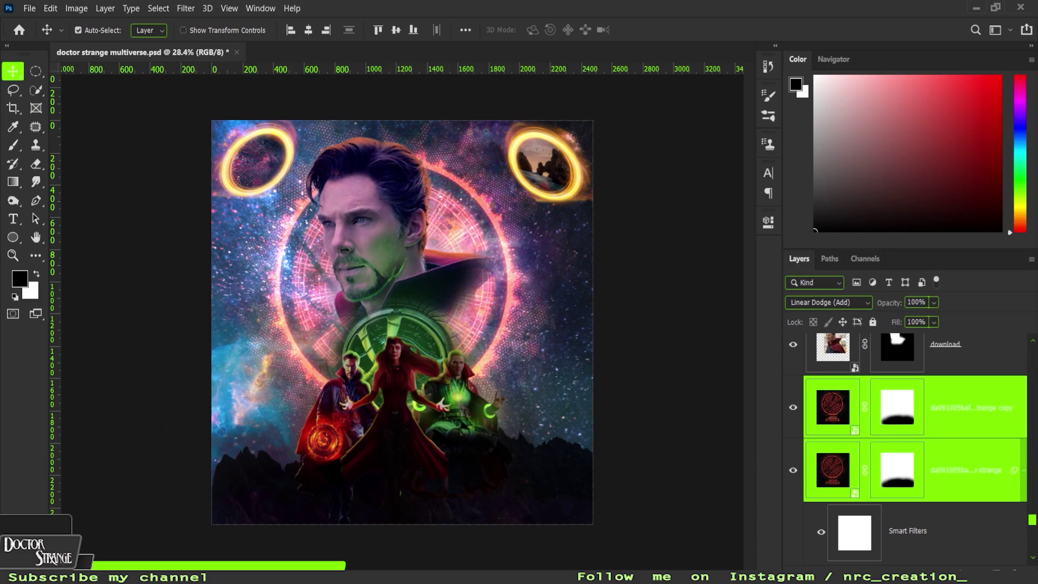
pyautogui.scroll(10, 962, 443)
pyautogui.click(973, 368)
pyautogui.scroll(1, 455, 451)
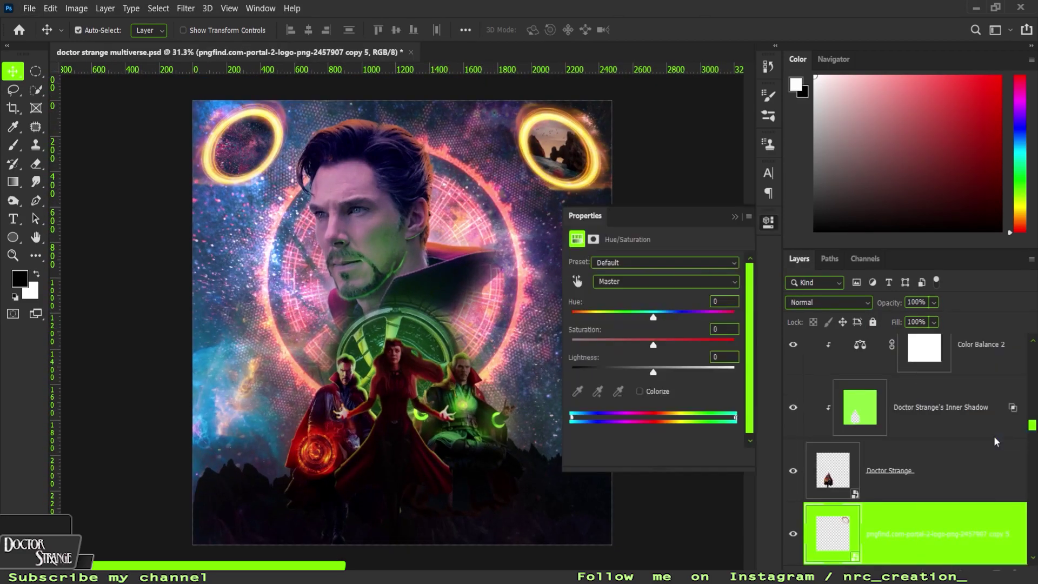
# - Add a colorized Hue/Saturation tint shifted to orange, with saturation 77 and raised lightness
pyautogui.moveTo(653, 317); pyautogui.dragTo(623, 317)
pyautogui.click(640, 391)
pyautogui.moveTo(717, 317); pyautogui.dragTo(584, 317)
pyautogui.moveTo(612, 345); pyautogui.dragTo(629, 344)
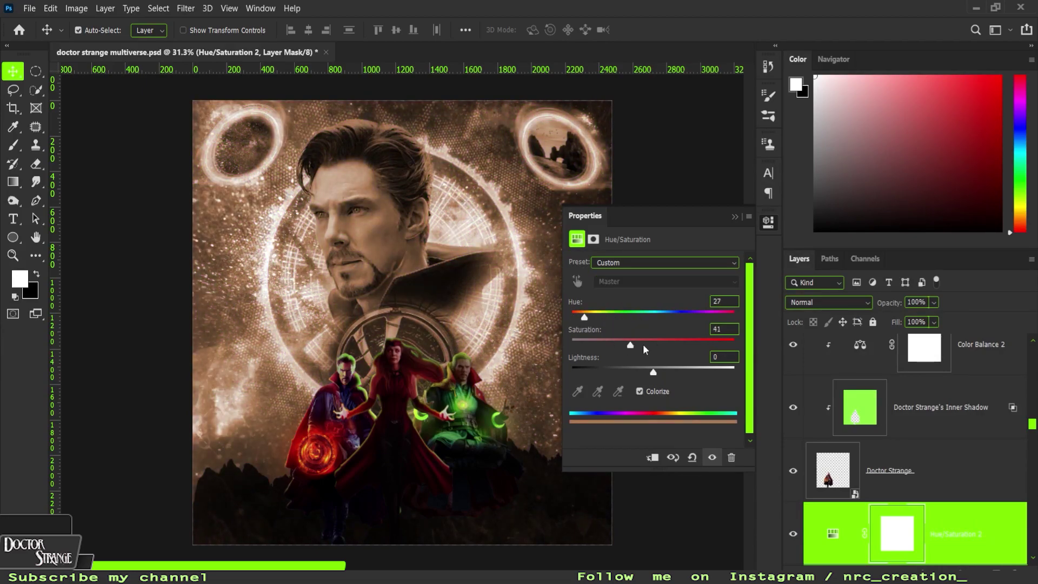
pyautogui.moveTo(584, 319); pyautogui.dragTo(582, 318)
pyautogui.moveTo(671, 345); pyautogui.dragTo(696, 345)
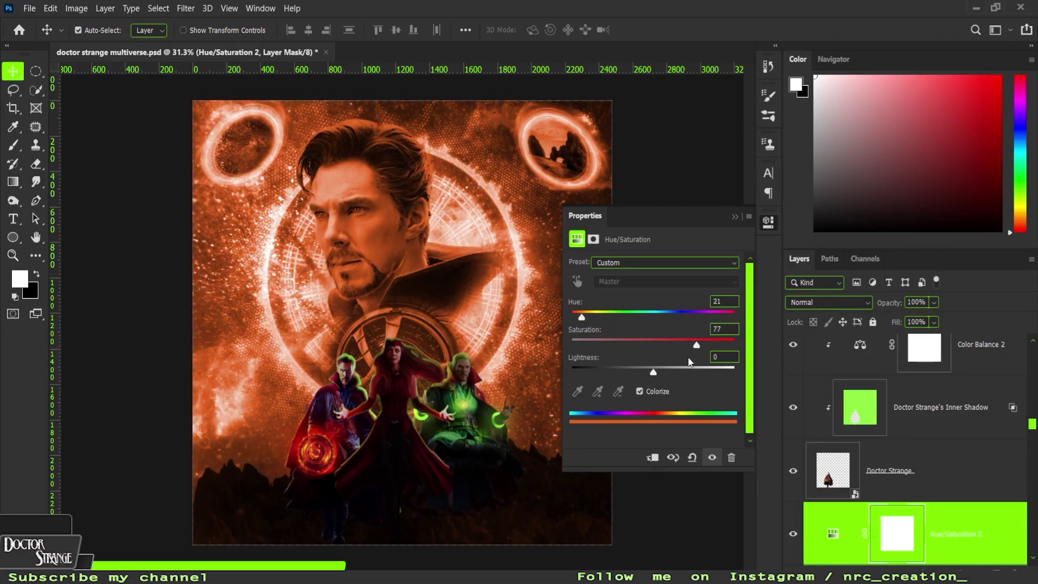
pyautogui.moveTo(654, 372); pyautogui.dragTo(708, 372)
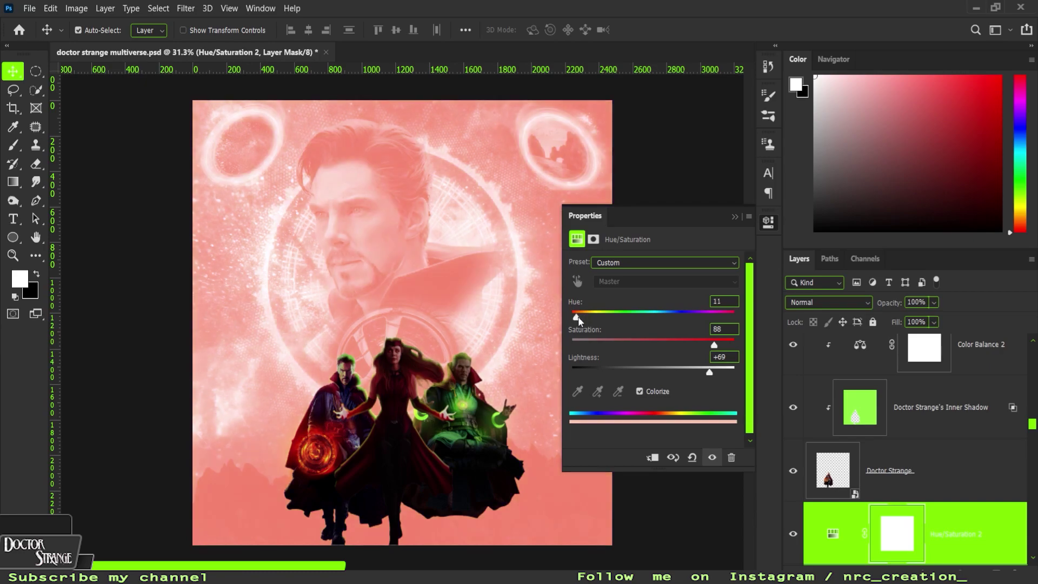
# - Invert the Hue/Saturation 2 mask to black so the tint is hidden, and pick a brush
pyautogui.click(593, 239)
pyautogui.hotkey('ctrl', 'i')
pyautogui.click(735, 216)
pyautogui.scroll(4, 739, 223)
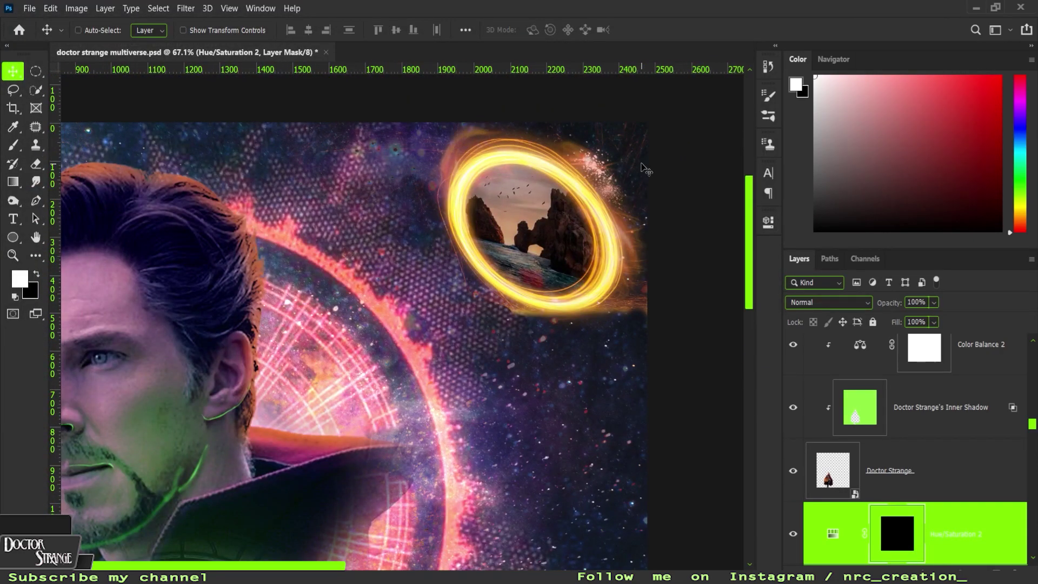
pyautogui.press('b')
pyautogui.click(768, 116)
pyautogui.click(593, 239)
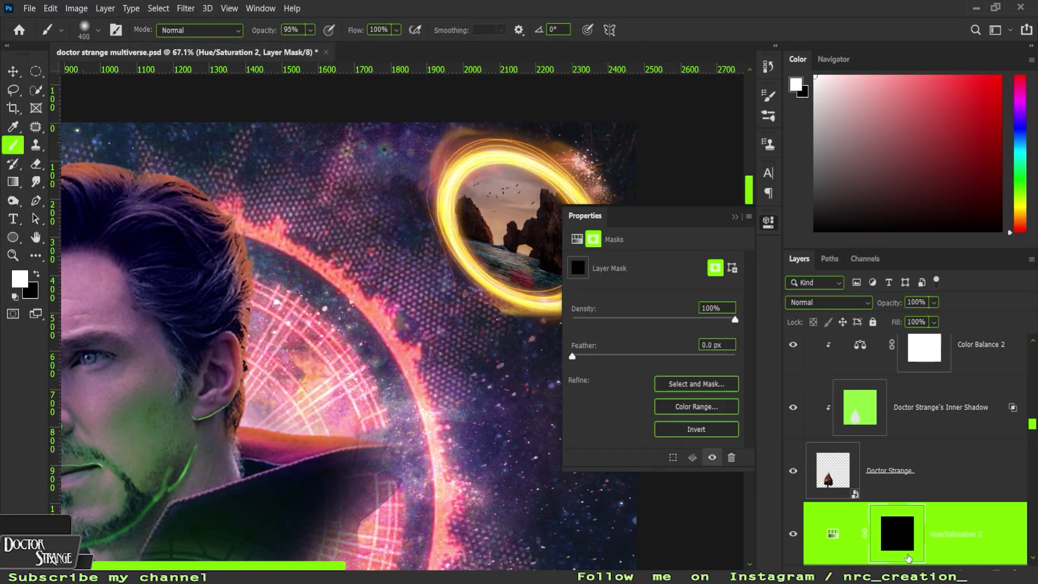
pyautogui.click(735, 217)
# - Paint the orange tint back over the top-right portal, reducing brush spacing for smoother strokes
pyautogui.press('x')
pyautogui.moveTo(541, 216); pyautogui.dragTo(470, 170)
pyautogui.hotkey('ctrl', 'z')
pyautogui.click(768, 96)
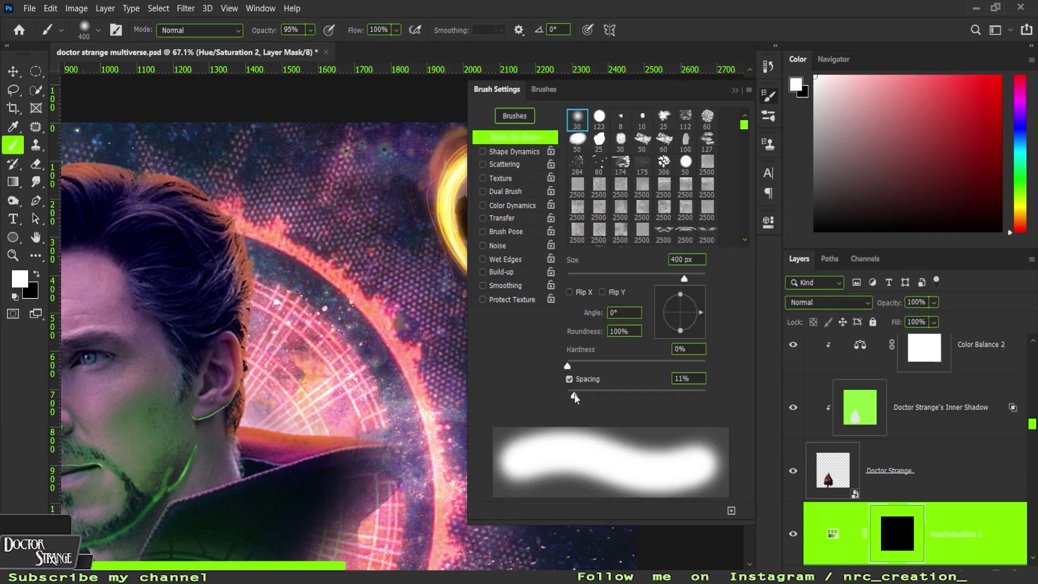
pyautogui.moveTo(519, 216)
pyautogui.mouseDown()
pyautogui.moveTo(475, 173)
pyautogui.moveTo(568, 163)
pyautogui.mouseUp()
pyautogui.press('x')
pyautogui.click(768, 115)
# - Try Lighter Color blending and Blend If on the tint, then delete the Hue/Saturation 2 layer
pyautogui.hotkey('ctrl', 'z')
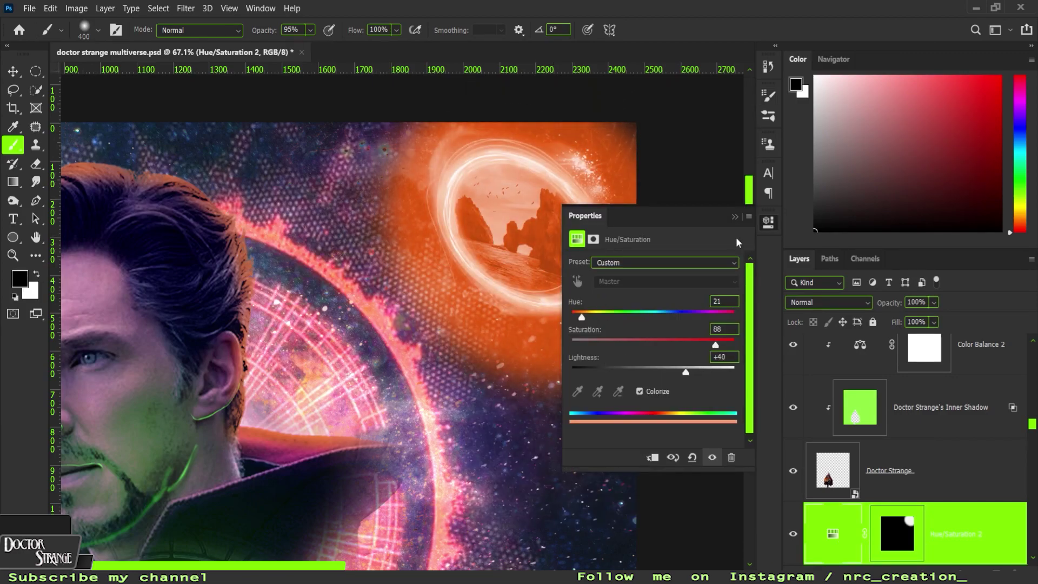
pyautogui.click(864, 302)
pyautogui.click(832, 376)
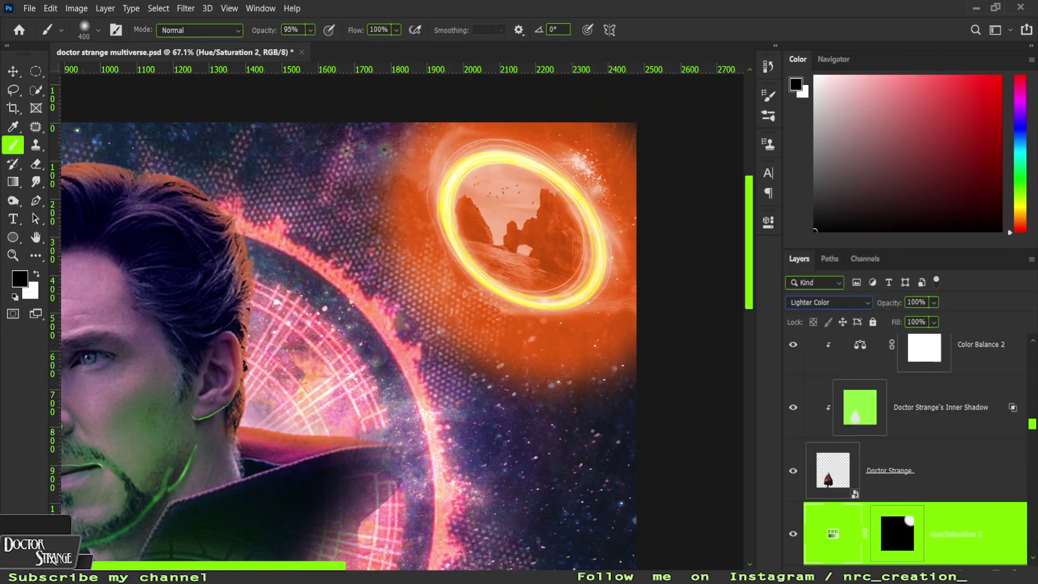
pyautogui.doubleClick(995, 541)
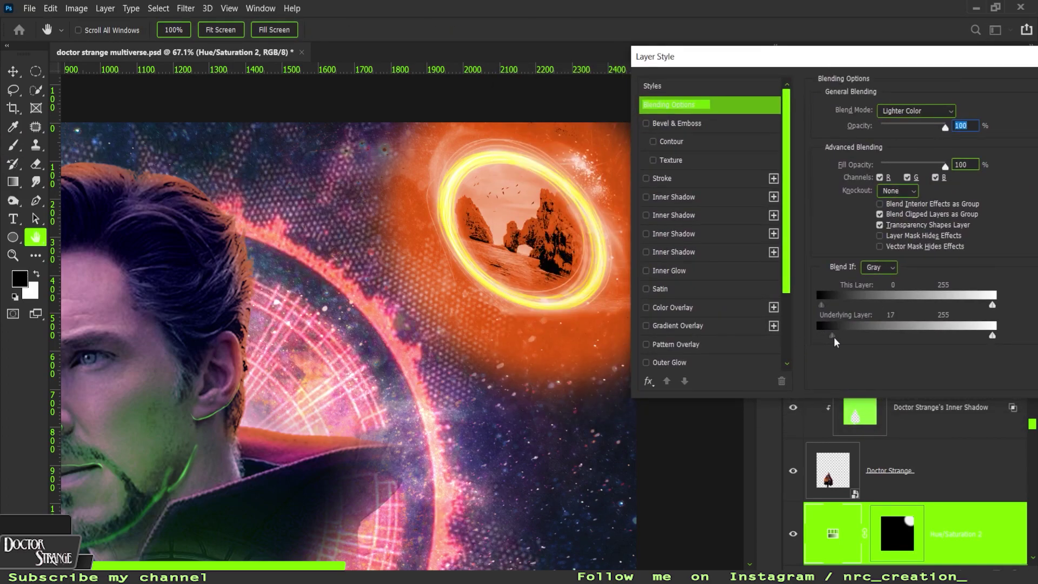
pyautogui.moveTo(823, 336); pyautogui.dragTo(918, 336)
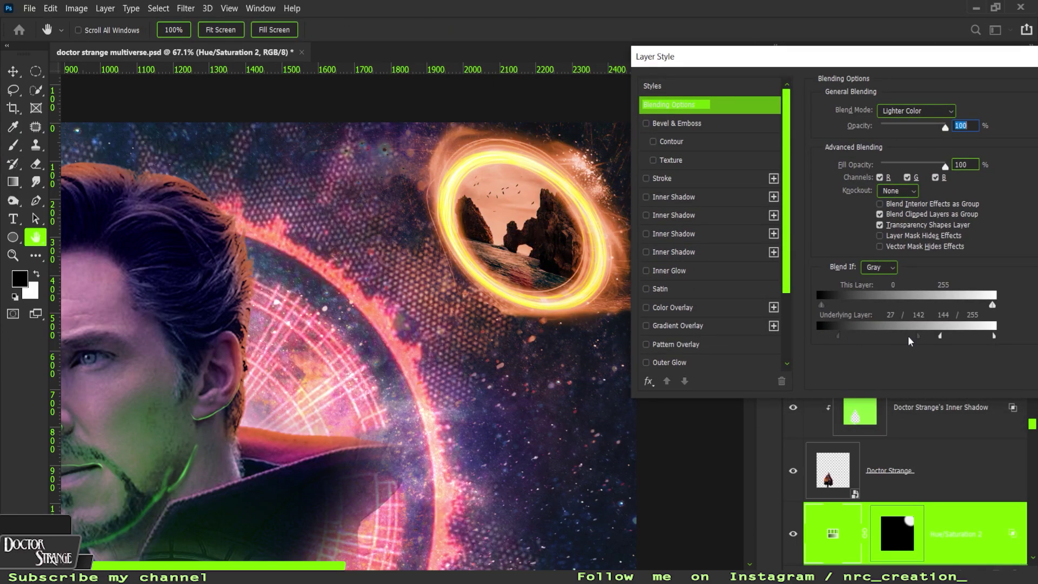
pyautogui.press('Return')
pyautogui.press('Delete')
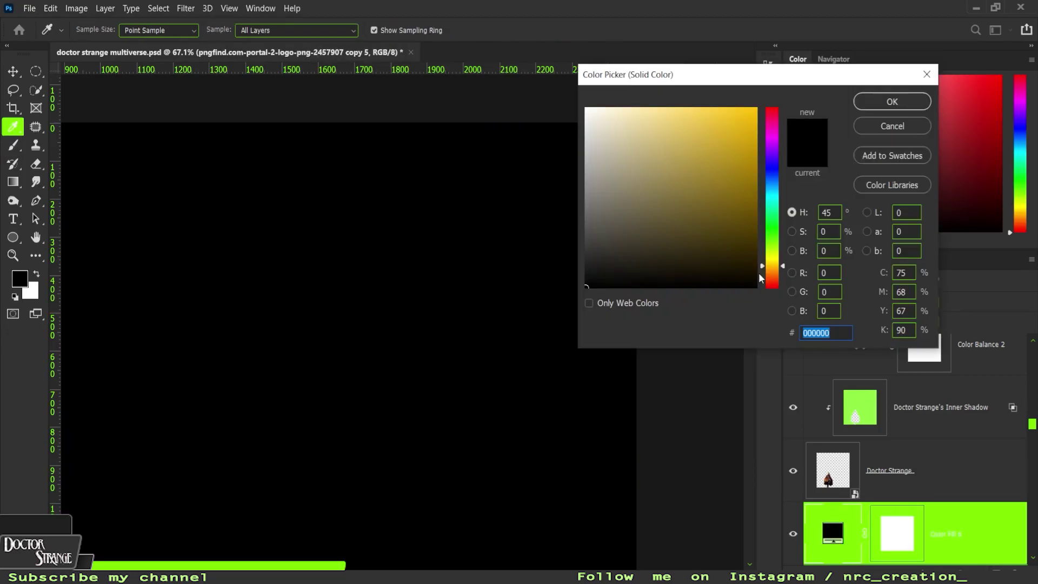
# - Create the Color Fill 6 layer and fill its mask black to hide the orange
pyautogui.hotkey('ctrl', 'v')
pyautogui.press('Return')
pyautogui.click(896, 532)
pyautogui.press('x')
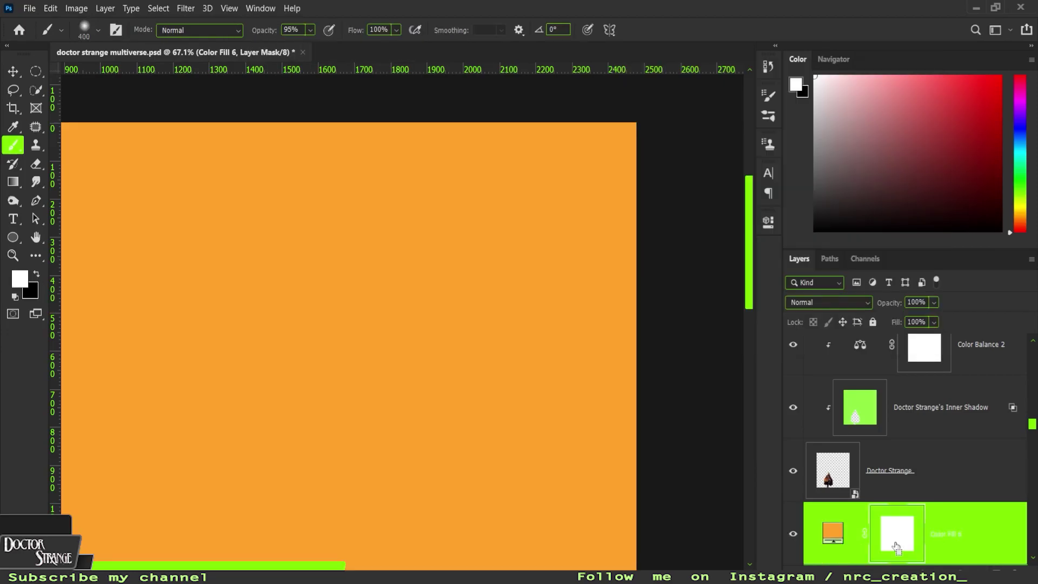
pyautogui.hotkey('ctrl', 'i')
pyautogui.scroll(3, 606, 197)
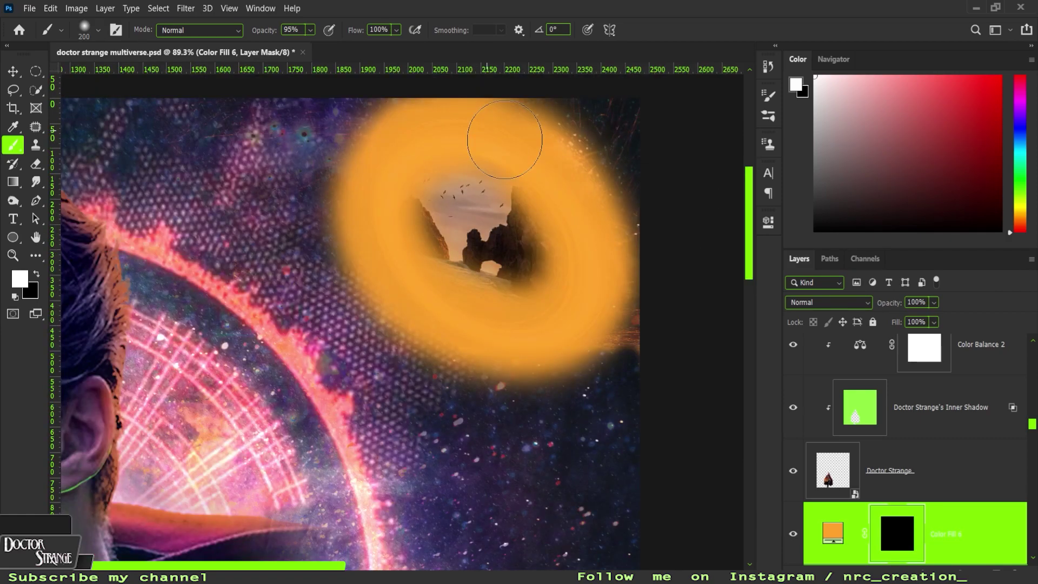
# - Set Color Fill 6 opacity to 30% and duplicate it to intensify the portal
pyautogui.doubleClick(918, 303)
pyautogui.write('3')
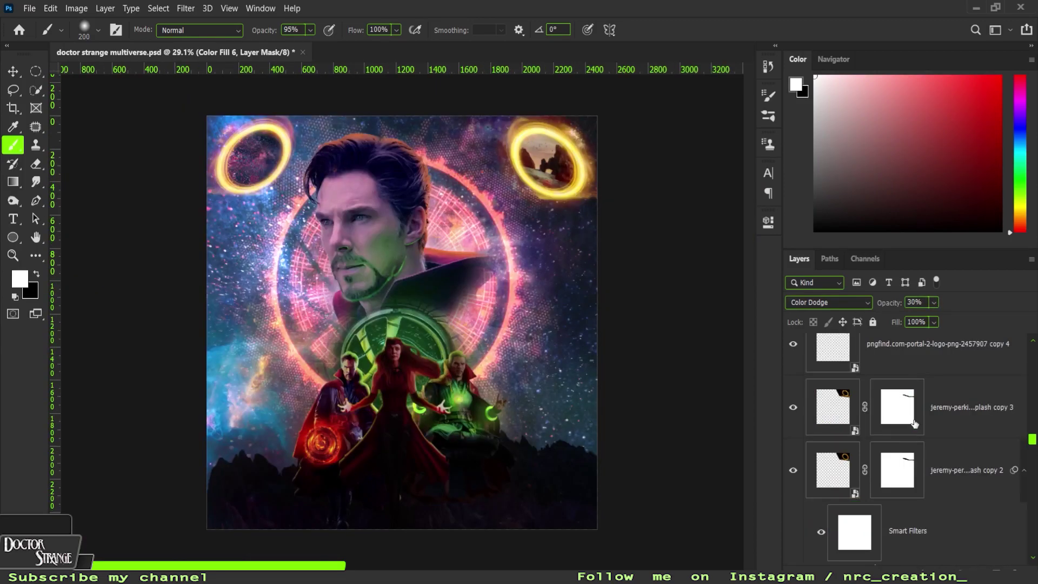
pyautogui.scroll(2, 936, 419)
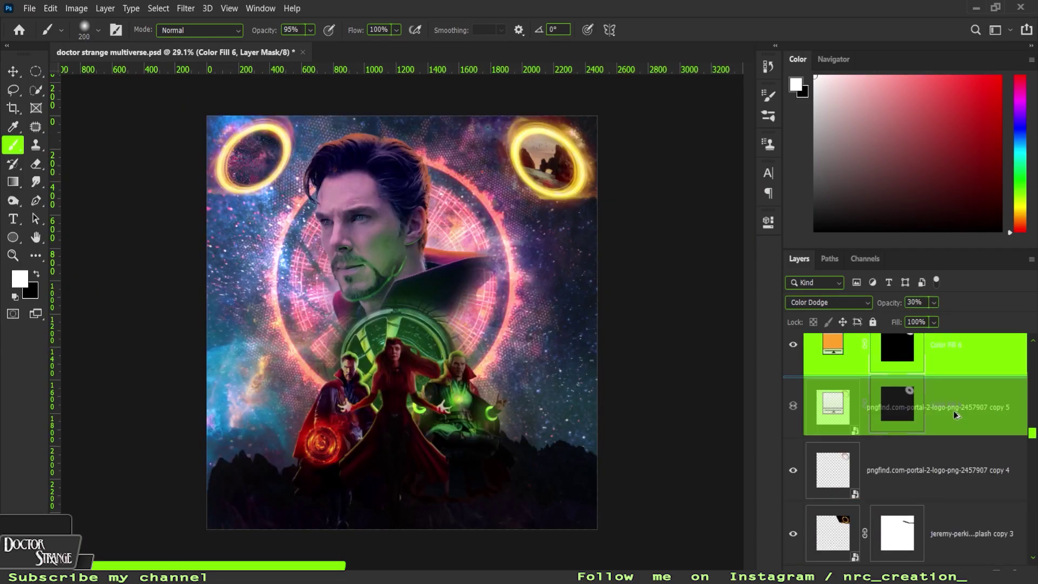
pyautogui.moveTo(956, 415); pyautogui.dragTo(976, 483)
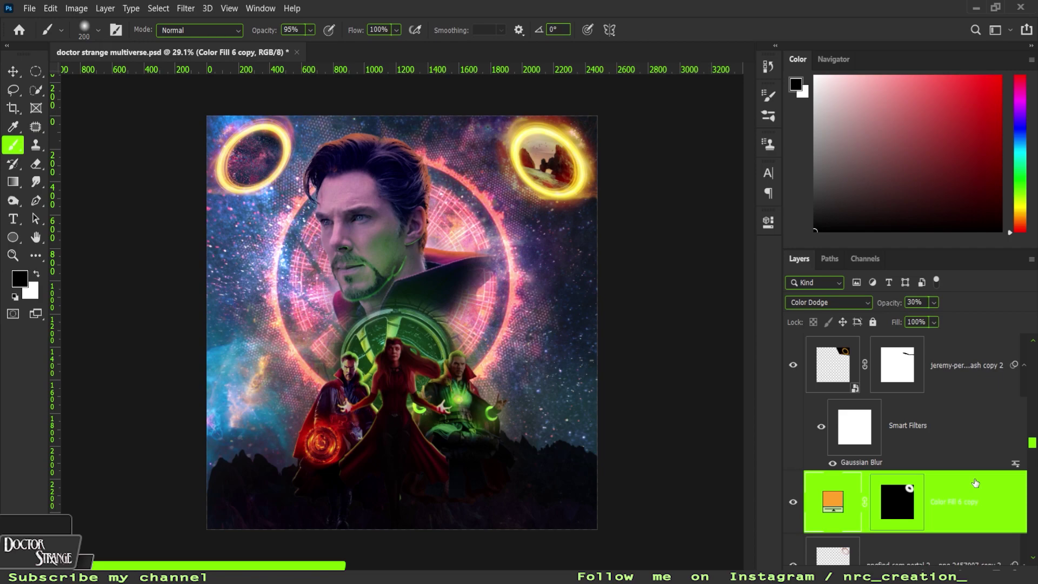
# - Select the Color Fill 6 copy mask, reset the colours, and duplicate Color Fill 7
pyautogui.click(897, 502)
pyautogui.press('x')
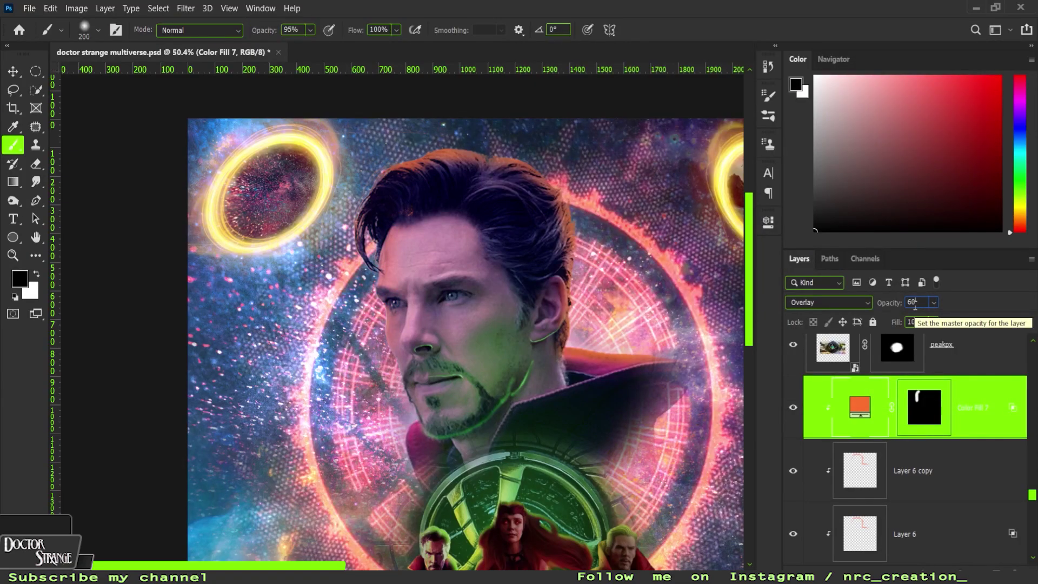
pyautogui.moveTo(865, 407); pyautogui.dragTo(876, 437)
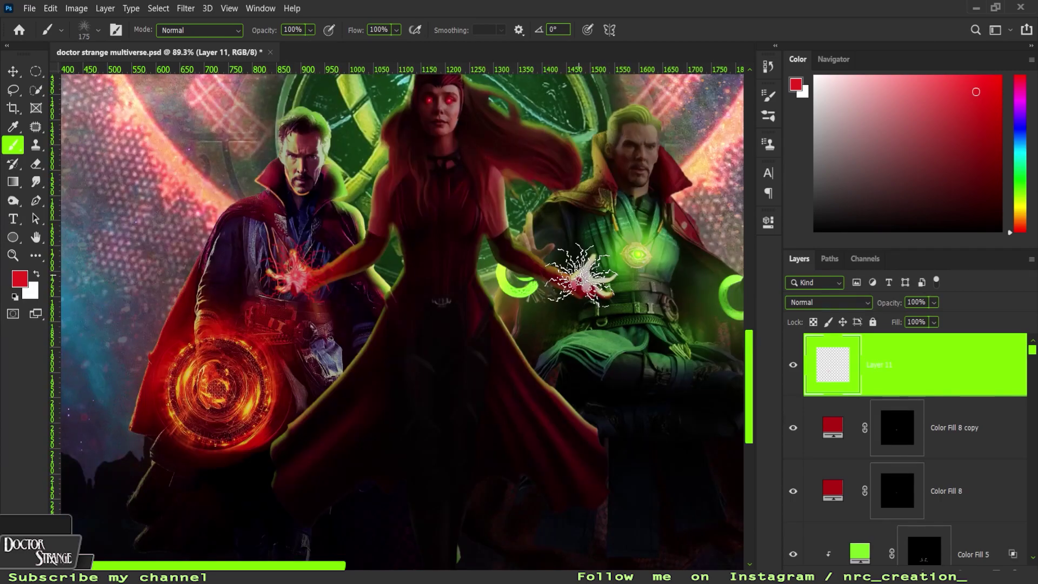
# - Stamp red lightning on the right hand, then soften the red jaw glow with a 20%-flow, 50%-opacity brush
pyautogui.click(580, 277)
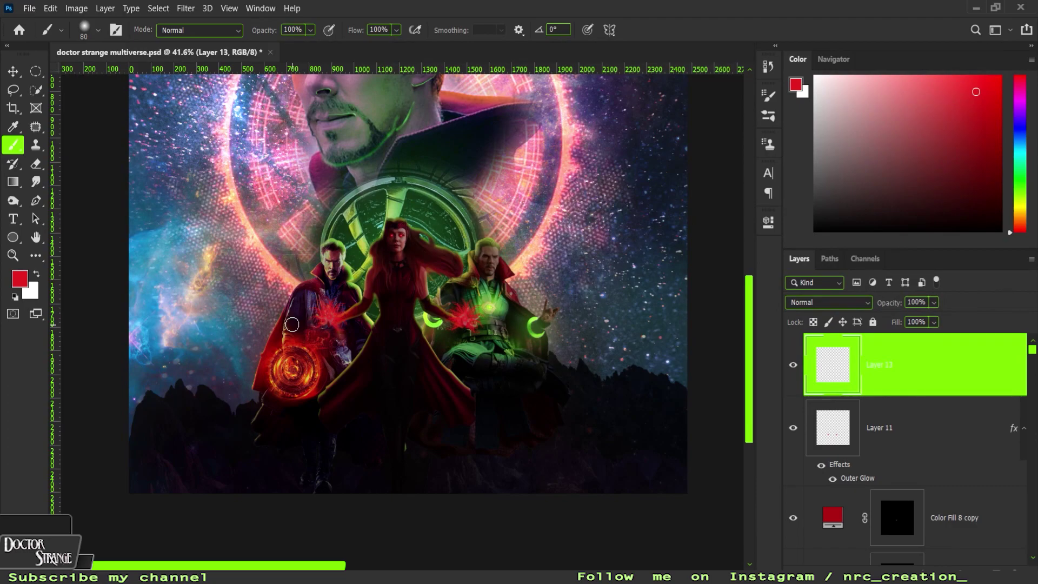
pyautogui.press(']')
pyautogui.press(']')
pyautogui.press(']')
pyautogui.write('12')
pyautogui.write('0')
pyautogui.press('Return')
pyautogui.press(']')
pyautogui.press('5')
pyautogui.click(829, 303)
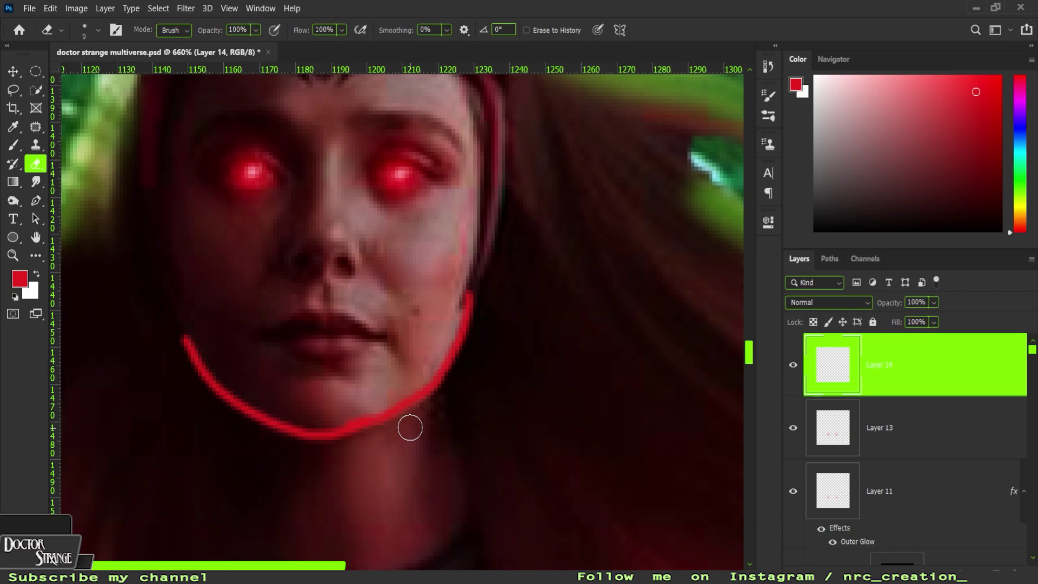
pyautogui.moveTo(410, 428); pyautogui.dragTo(241, 386)
pyautogui.scroll(-5, 242, 387)
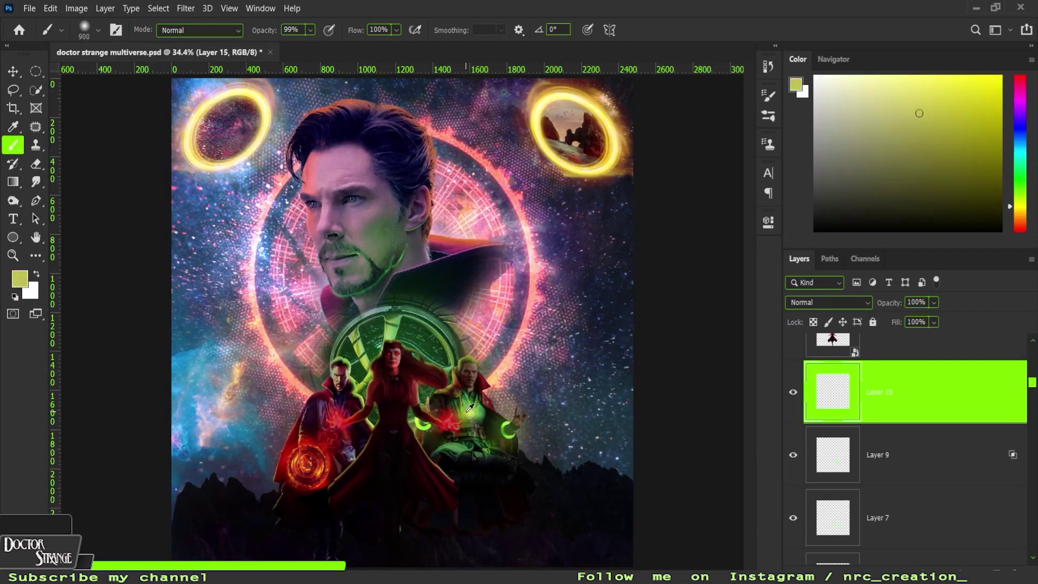
# - Paint a green glow over the central figures and set that layer to Screen at 30% opacity
pyautogui.click(399, 392)
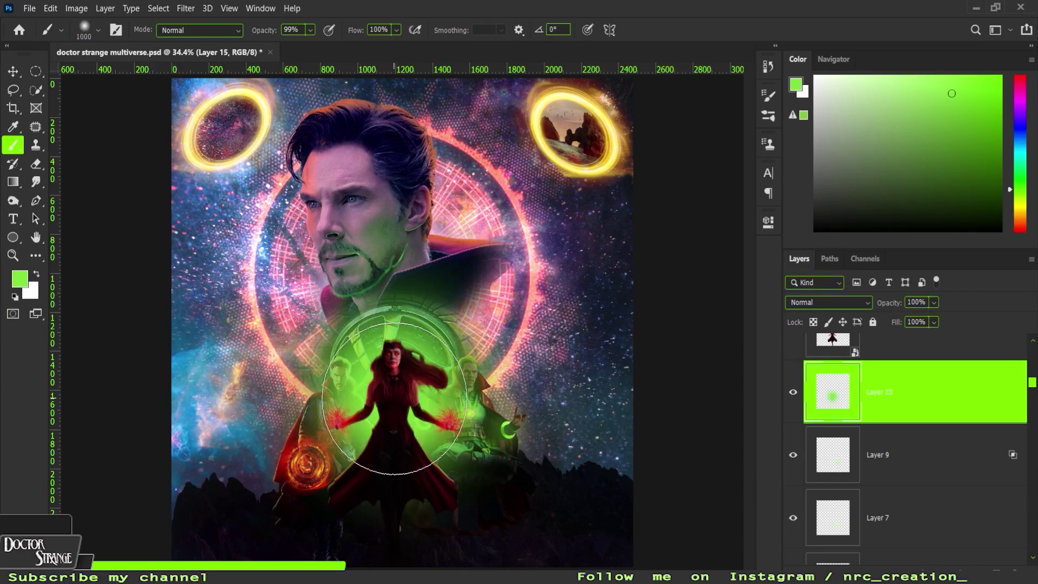
pyautogui.click(829, 302)
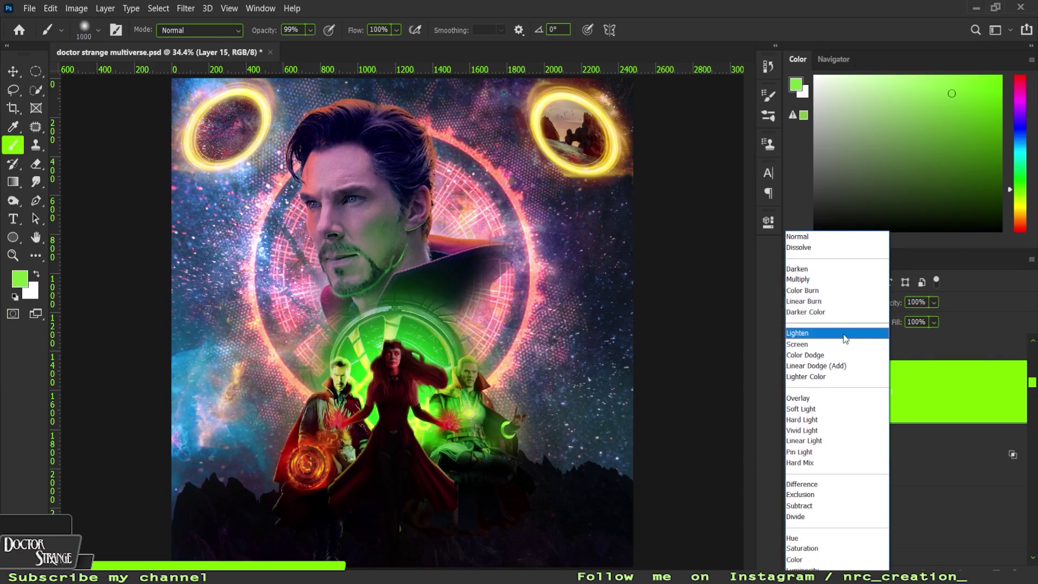
pyautogui.click(840, 345)
pyautogui.click(917, 302)
pyautogui.write('30')
pyautogui.scroll(-1, 522, 371)
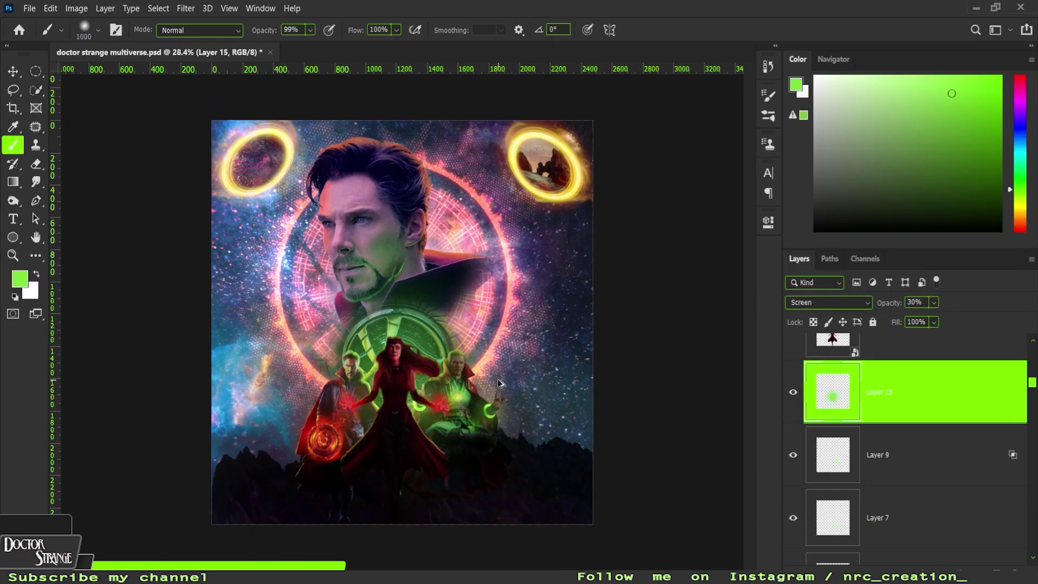
# - Paint green glows around the right figure on new layers, setting one to Screen at 20%
pyautogui.hotkey('ctrl', 'shift', 'alt', 'n')
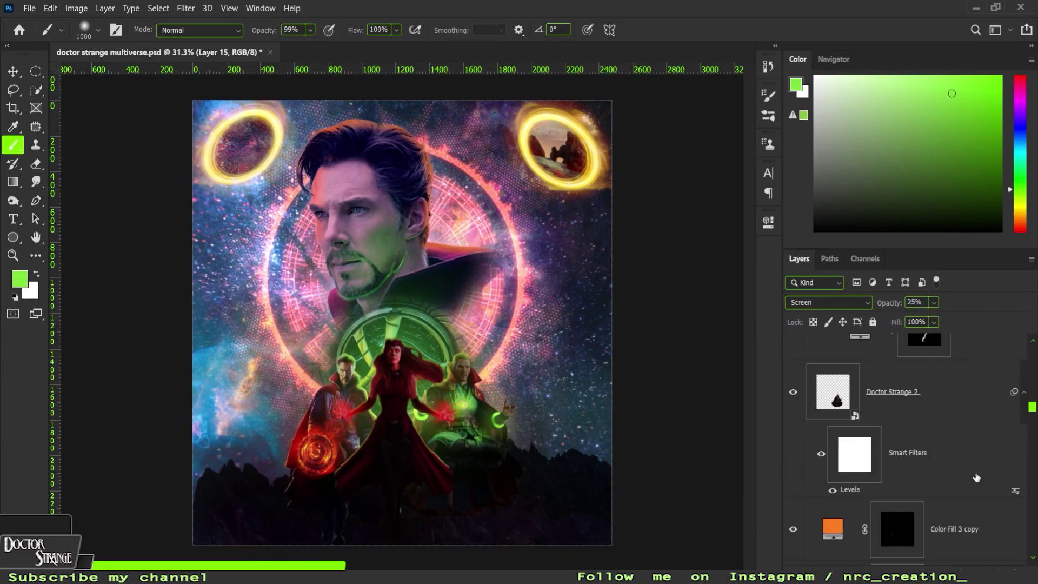
pyautogui.click(323, 409)
pyautogui.hotkey('ctrl', 'z')
pyautogui.click(469, 376)
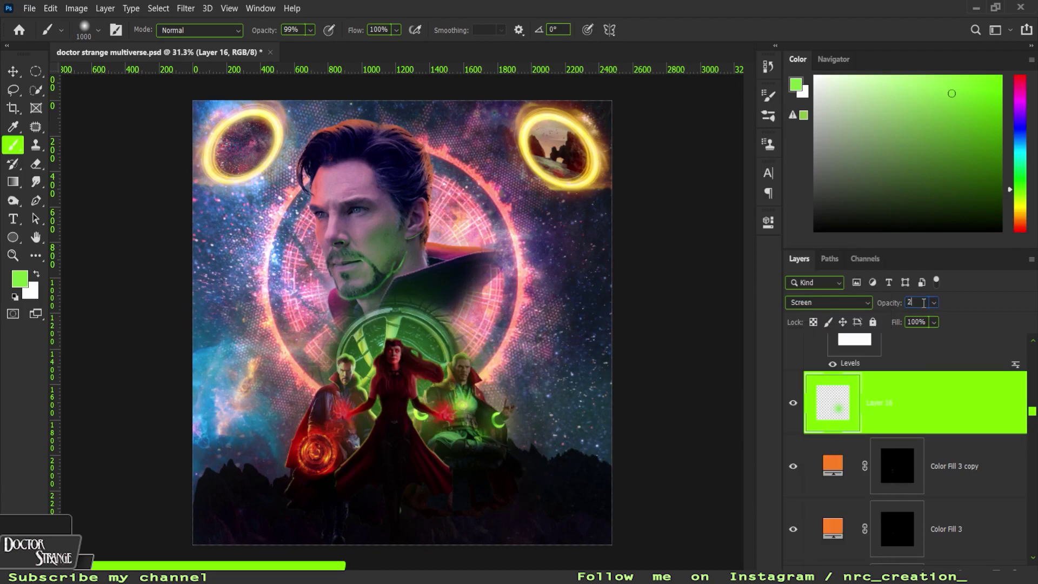
pyautogui.hotkey('ctrl', 'shift', 'alt', 'n')
pyautogui.click(313, 432)
pyautogui.click(829, 303)
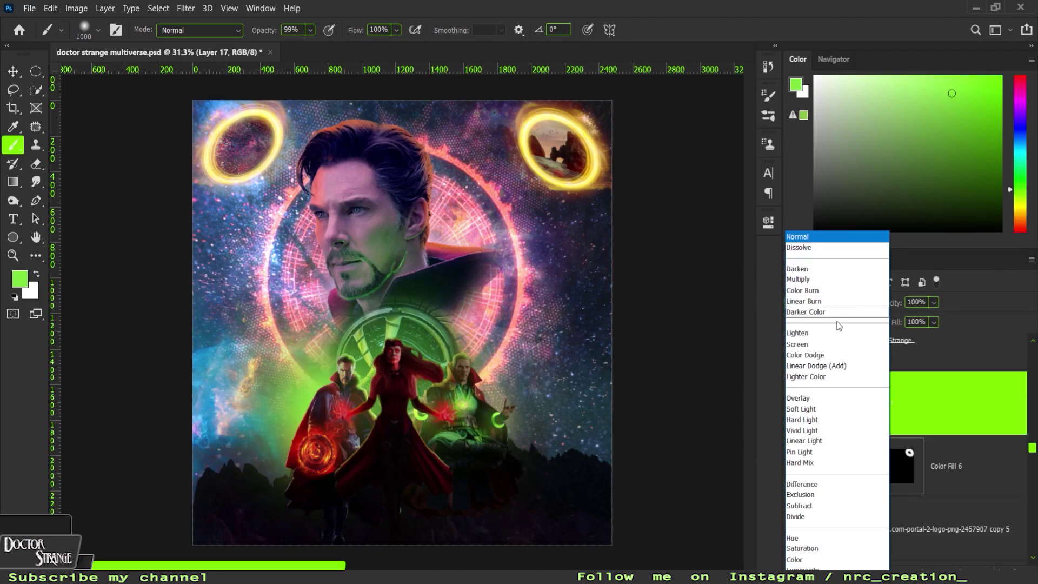
pyautogui.click(806, 339)
pyautogui.click(933, 302)
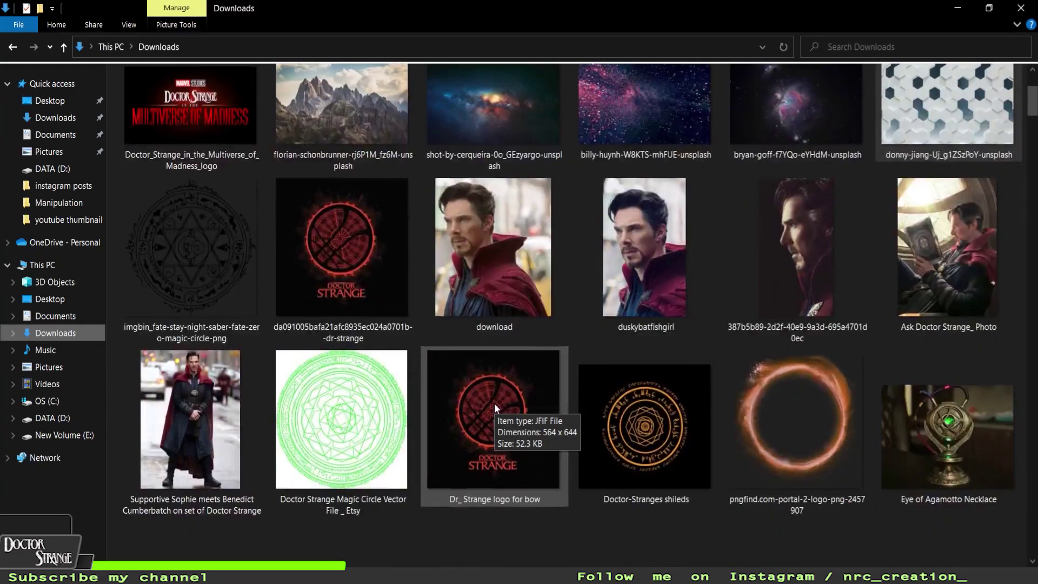
pyautogui.scroll(-3, 494, 403)
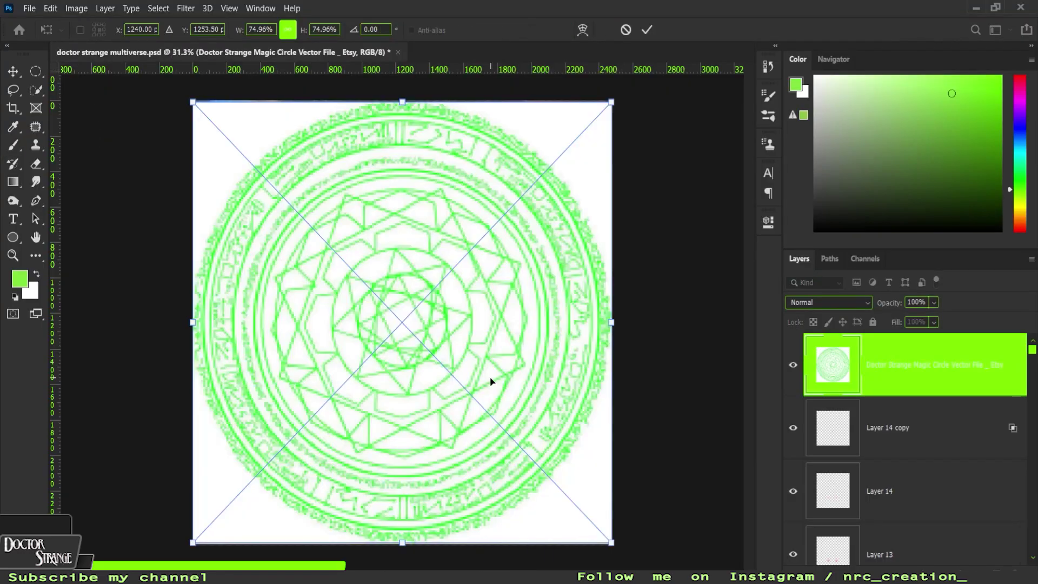
# - Place the magic-circle image in Linear Burn mode and shrink it to a small size
pyautogui.press('Return')
pyautogui.click(827, 302)
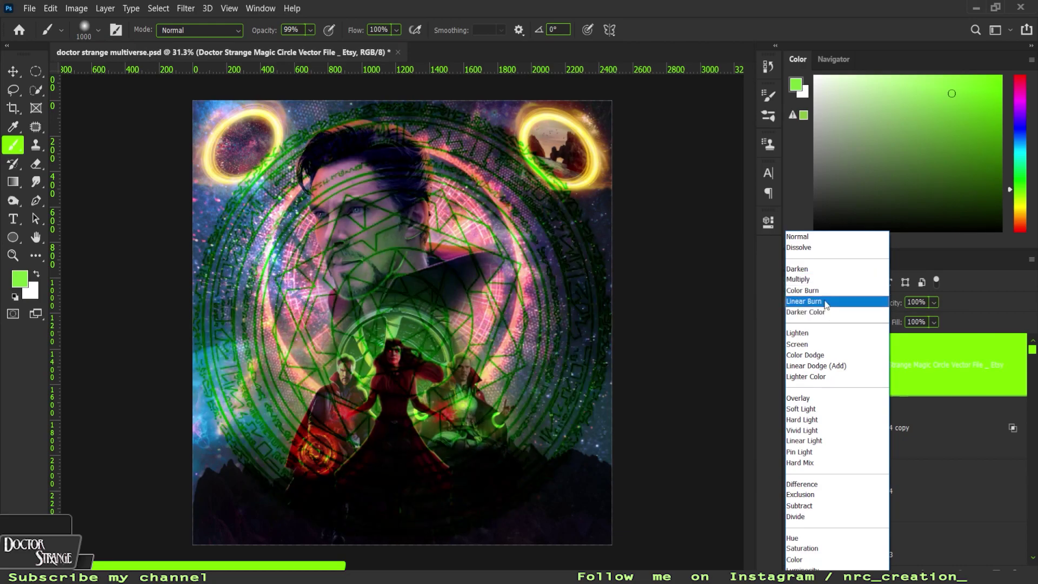
pyautogui.click(804, 301)
pyautogui.hotkey('ctrl', 't')
pyautogui.moveTo(567, 496); pyautogui.dragTo(532, 463)
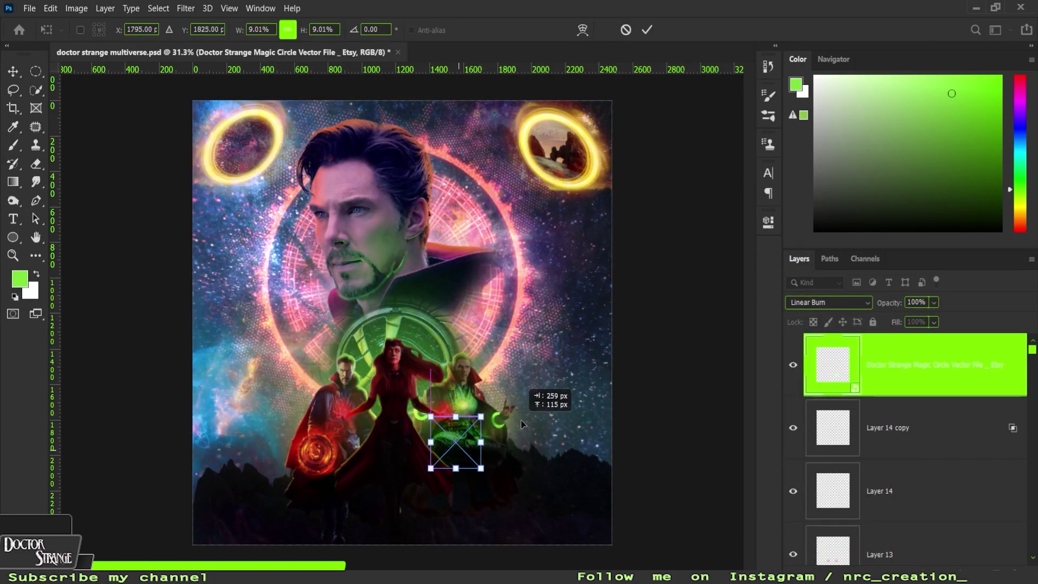
pyautogui.press('Return')
# - Tilt the magic circle into perspective beside the right figure's raised hand
pyautogui.press('b')
pyautogui.scroll(5, 532, 429)
pyautogui.scroll(3, 533, 429)
pyautogui.hotkey('ctrl', 't')
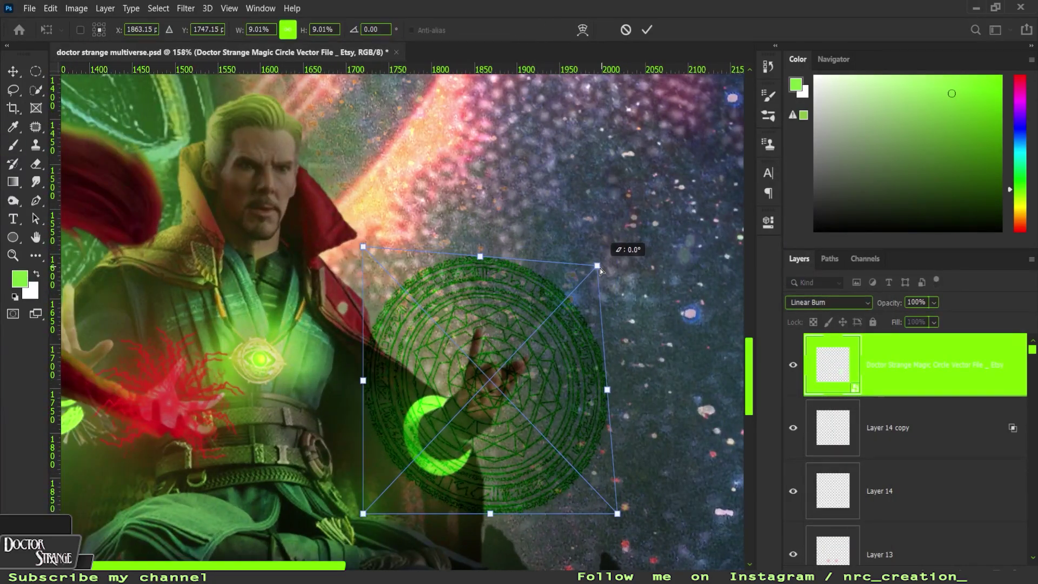
pyautogui.moveTo(605, 500); pyautogui.dragTo(618, 514)
pyautogui.press('Return')
# - Add a Color Overlay layer style to the magic circle
pyautogui.doubleClick(947, 365)
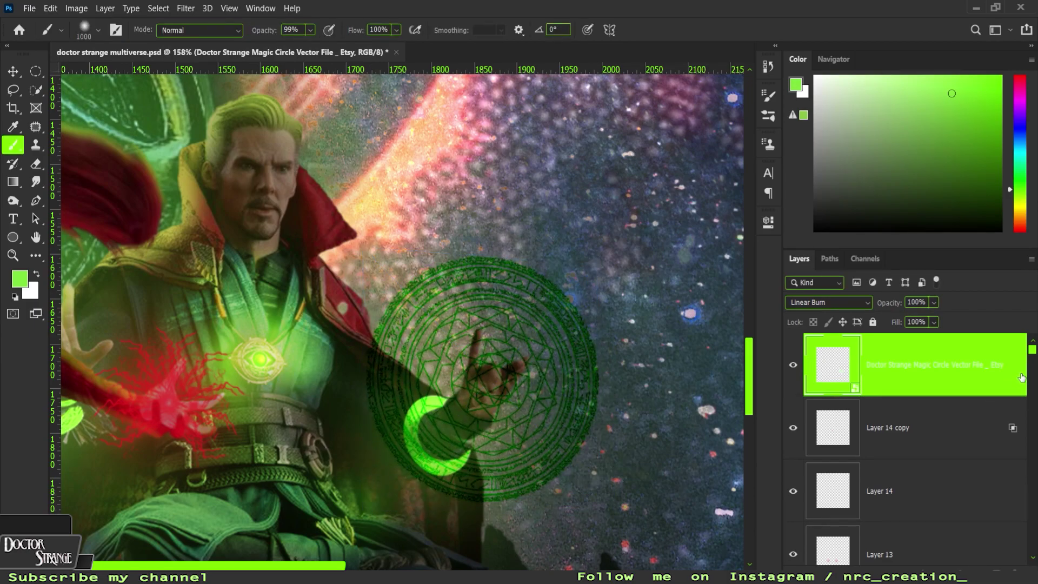
pyautogui.click(546, 307)
pyautogui.click(982, 86)
# - Select the circle's colour with Select > Color Range, adjusting the matching range
pyautogui.click(186, 8)
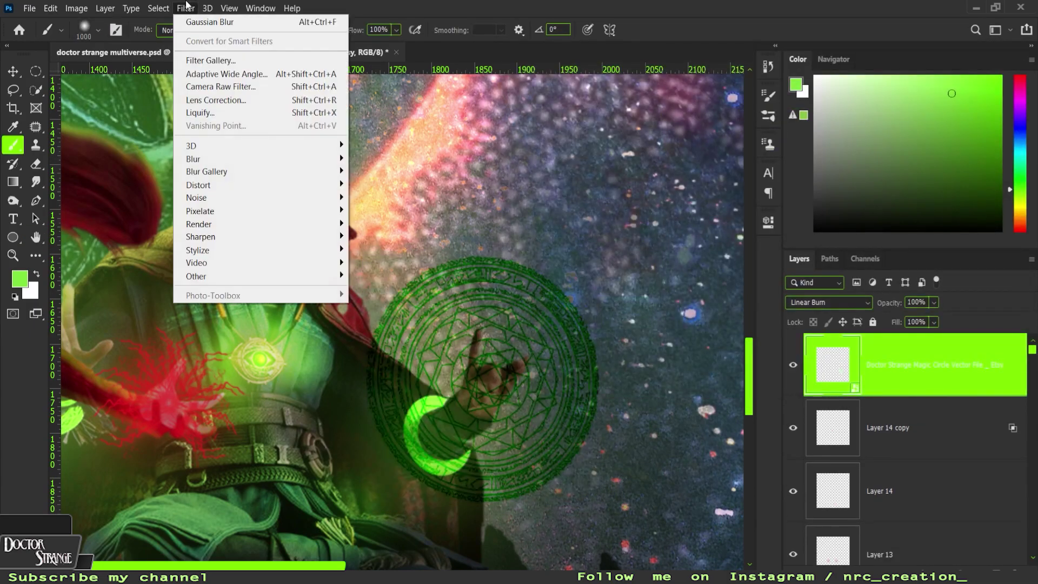
pyautogui.click(181, 137)
pyautogui.click(457, 302)
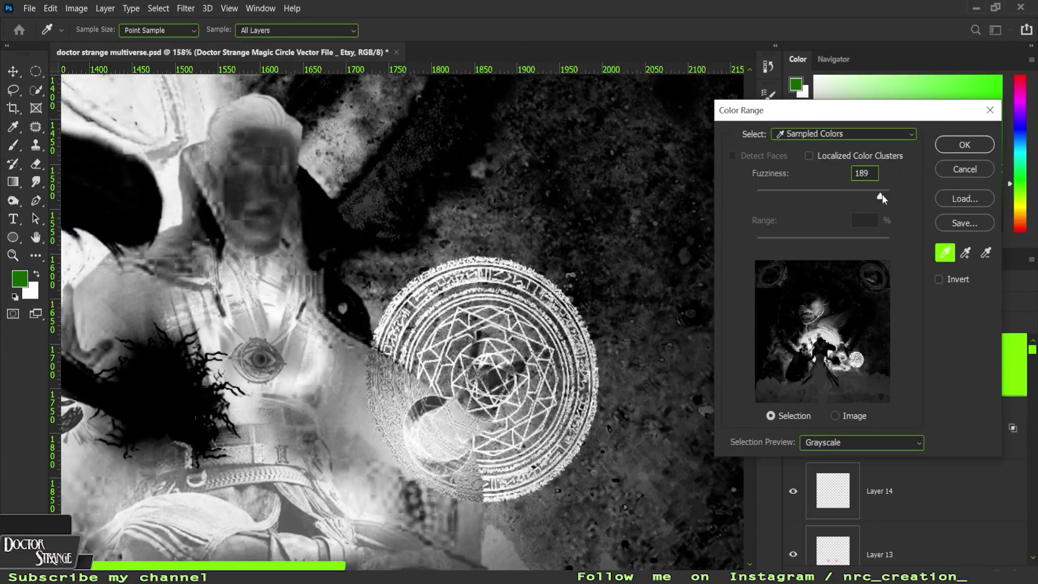
pyautogui.moveTo(881, 196); pyautogui.dragTo(843, 196)
pyautogui.press('Return')
# - Rasterize the magic-circle layer and turn the colour selection into a layer mask
pyautogui.press('b')
pyautogui.rightClick(947, 365)
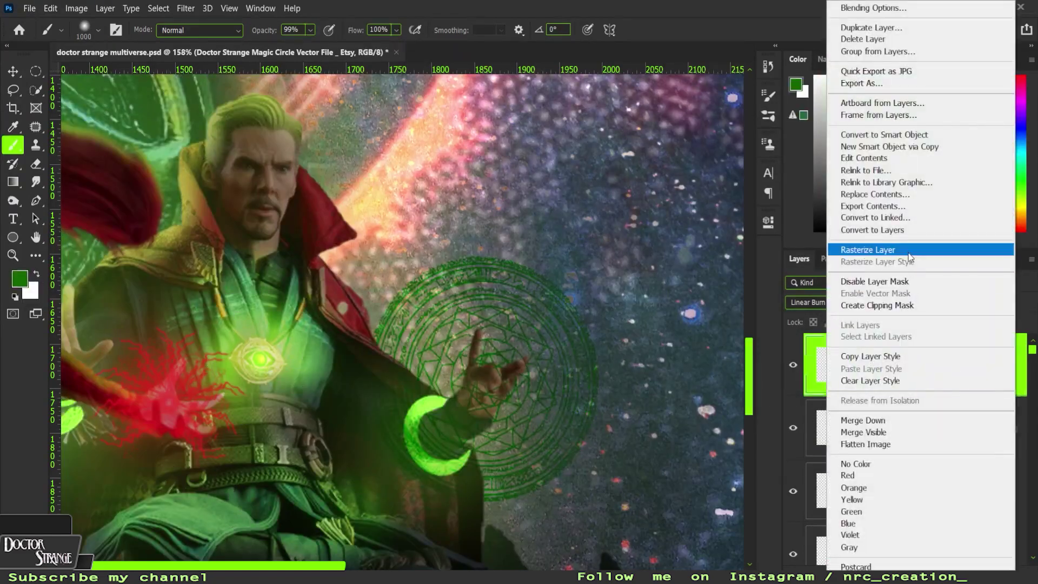
pyautogui.click(916, 248)
pyautogui.doubleClick(946, 365)
pyautogui.click(541, 289)
# - Give the magic circle a bright green Color Overlay
pyautogui.click(545, 307)
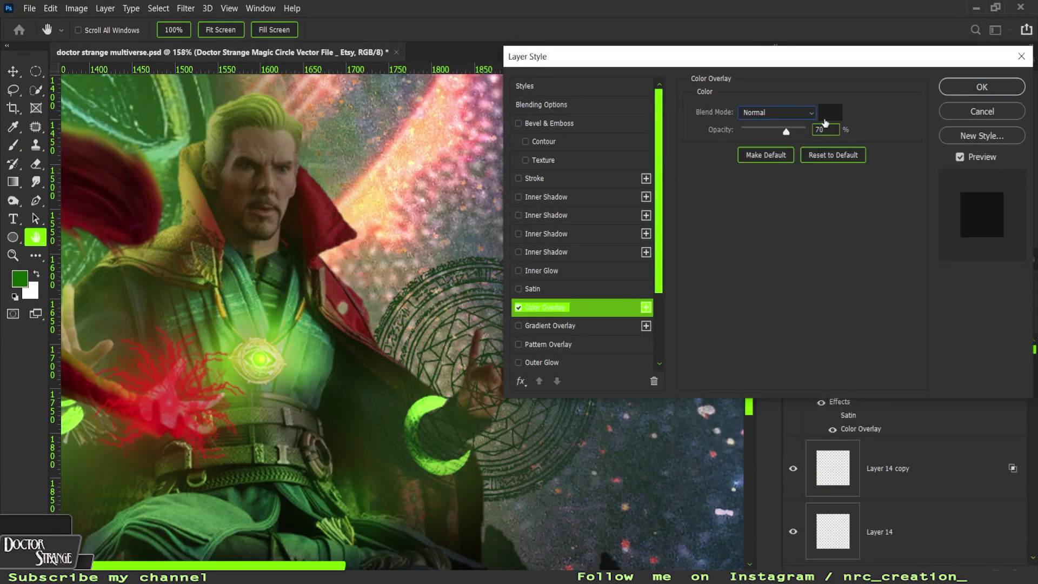
pyautogui.click(830, 112)
pyautogui.click(867, 108)
pyautogui.click(982, 87)
# - Paint black on the circle's mask to hide the part near the hand
pyautogui.click(897, 365)
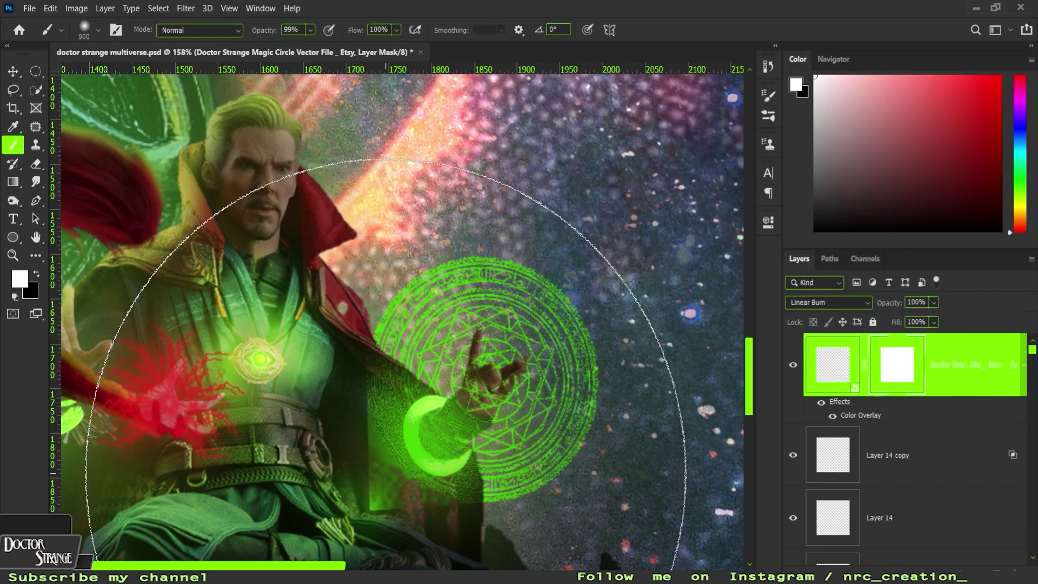
pyautogui.press('d')
pyautogui.moveTo(388, 475); pyautogui.dragTo(429, 499)
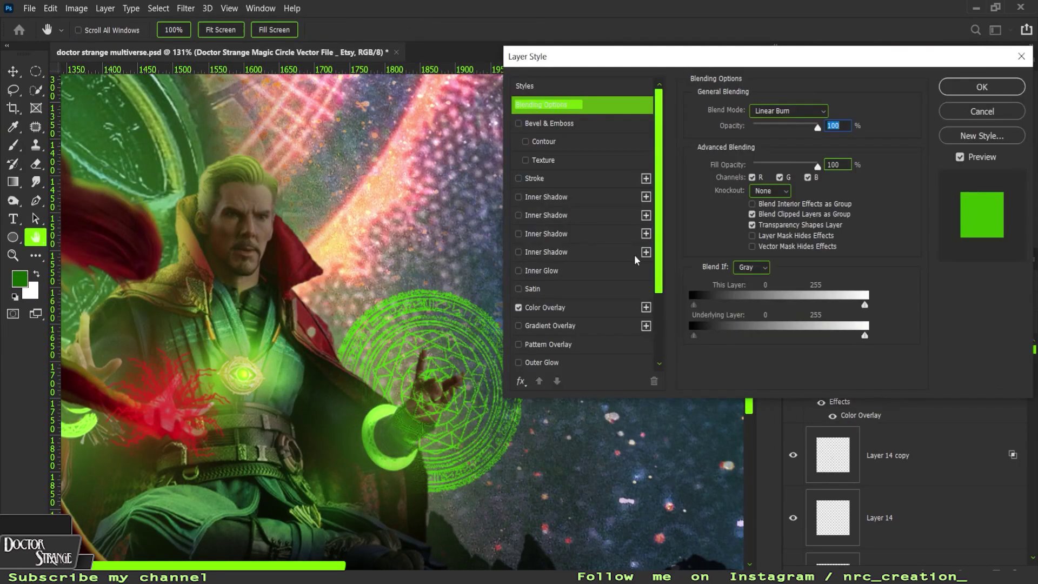
# - Add a dark green Outer Glow to the circle and set its opacity to 80%
pyautogui.click(541, 362)
pyautogui.click(724, 161)
pyautogui.click(769, 238)
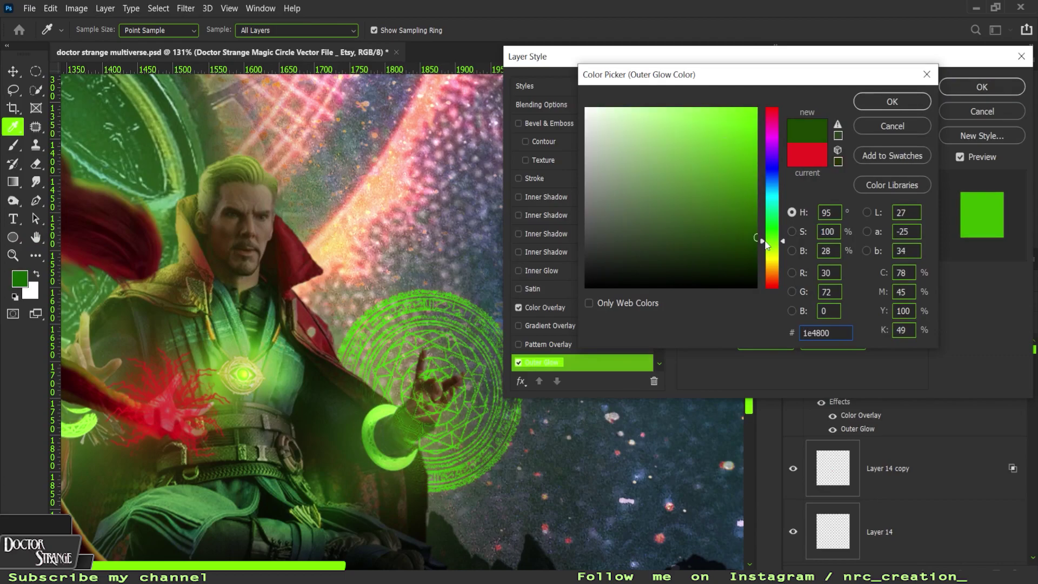
pyautogui.click(888, 102)
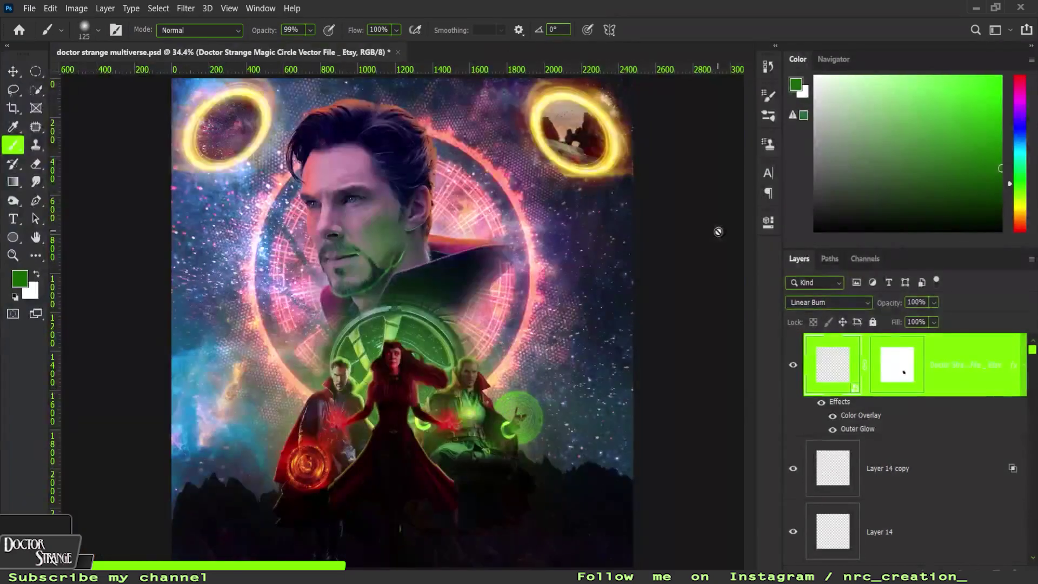
pyautogui.press('Return')
pyautogui.scroll(-5, 913, 428)
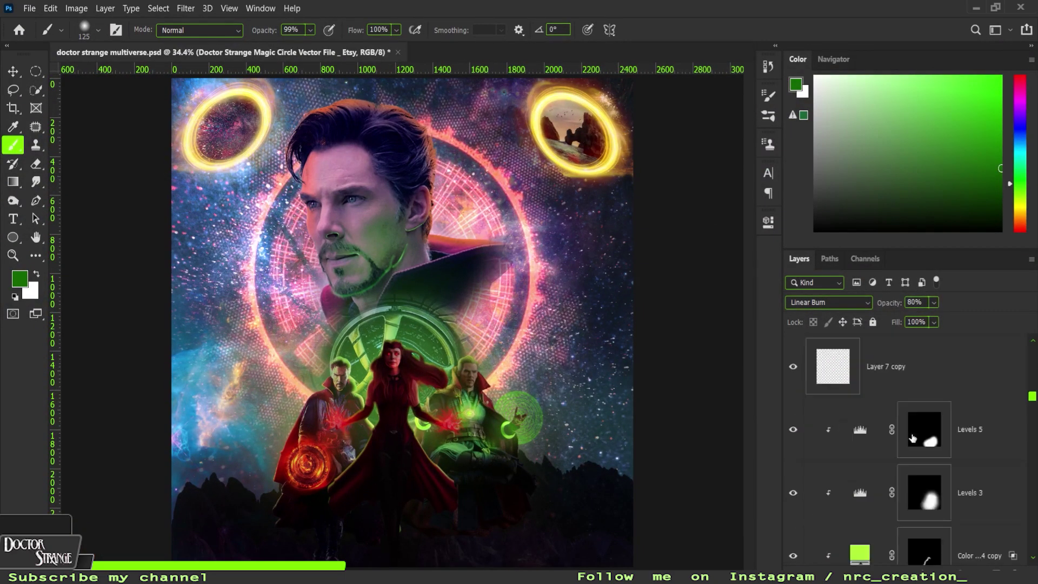
pyautogui.scroll(-5, 913, 438)
# - Paint orange glows at lower left and lower right on a new layer under Color Balance 6
pyautogui.click(913, 438)
pyautogui.hotkey('ctrl', 'shift', 'alt', 'n')
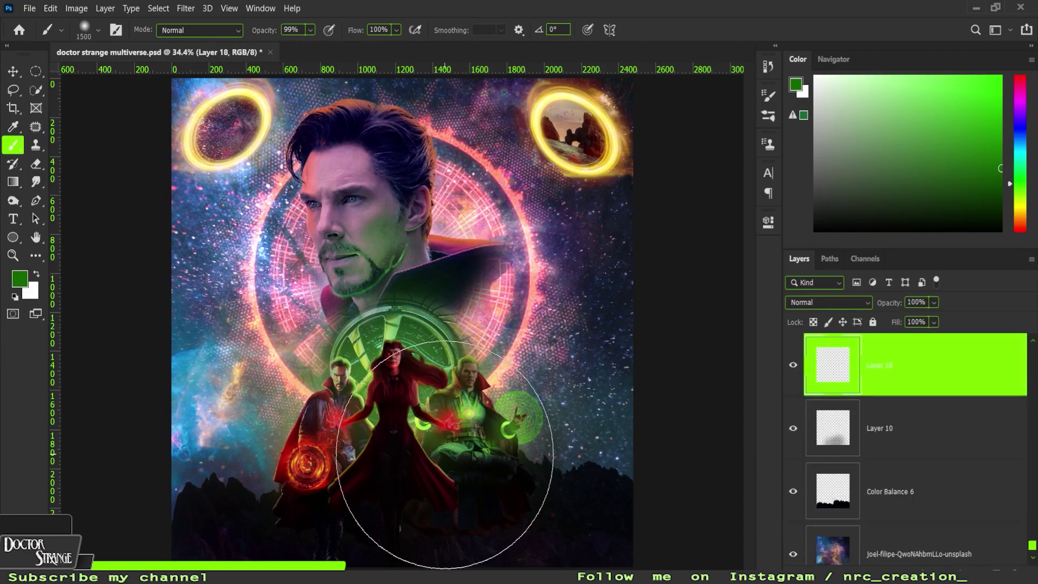
pyautogui.keyDown('alt'); pyautogui.click(308, 465); pyautogui.keyUp('alt')
pyautogui.click(216, 465)
pyautogui.hotkey('ctrl', '[')
pyautogui.hotkey('ctrl', '[')
pyautogui.press(']')
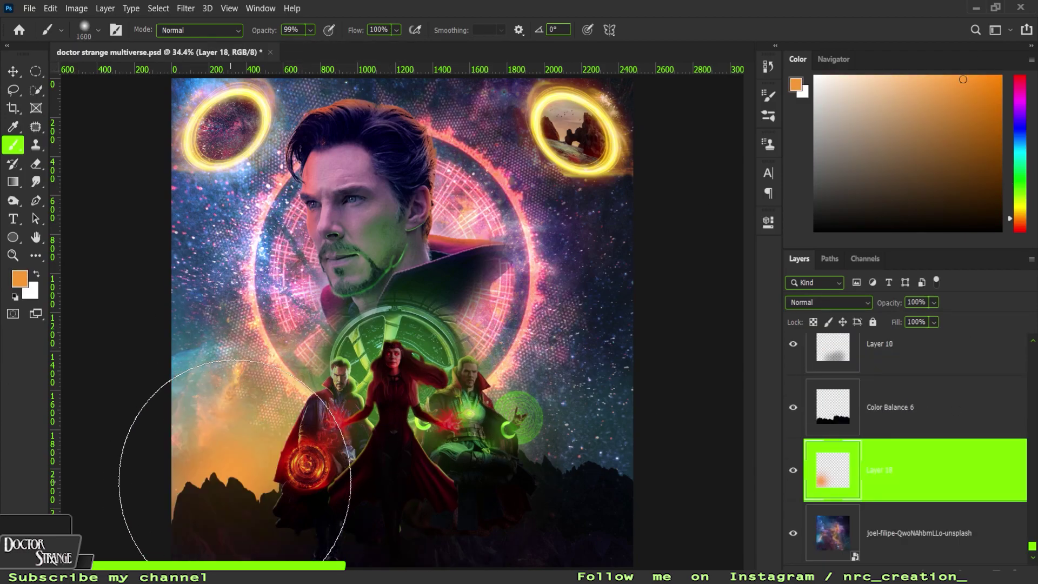
pyautogui.click(573, 460)
# - Set the glow layer to Linear Dodge (Add) at 30% opacity
pyautogui.click(829, 302)
pyautogui.click(811, 355)
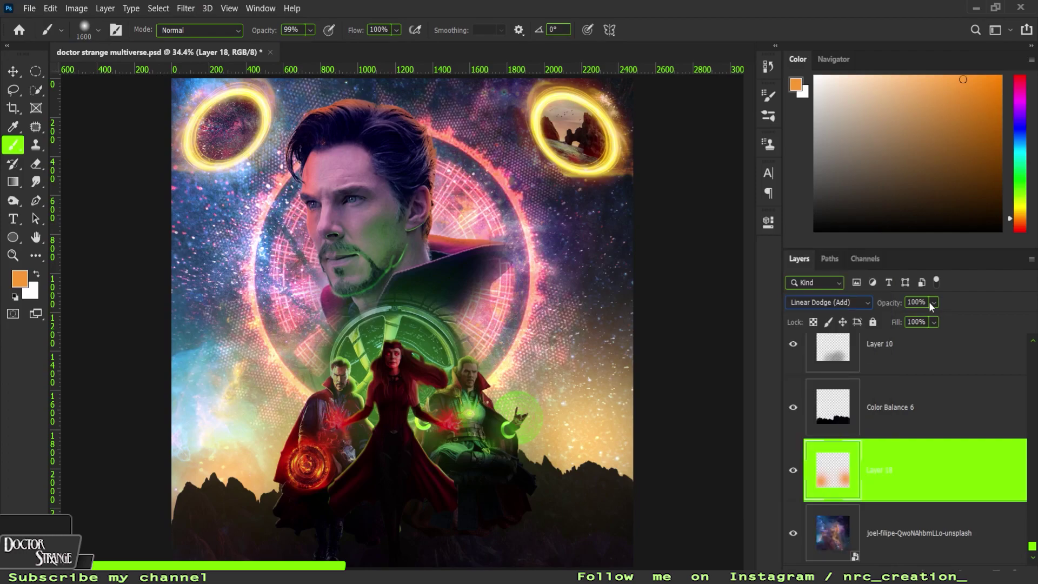
pyautogui.moveTo(934, 302); pyautogui.dragTo(895, 314)
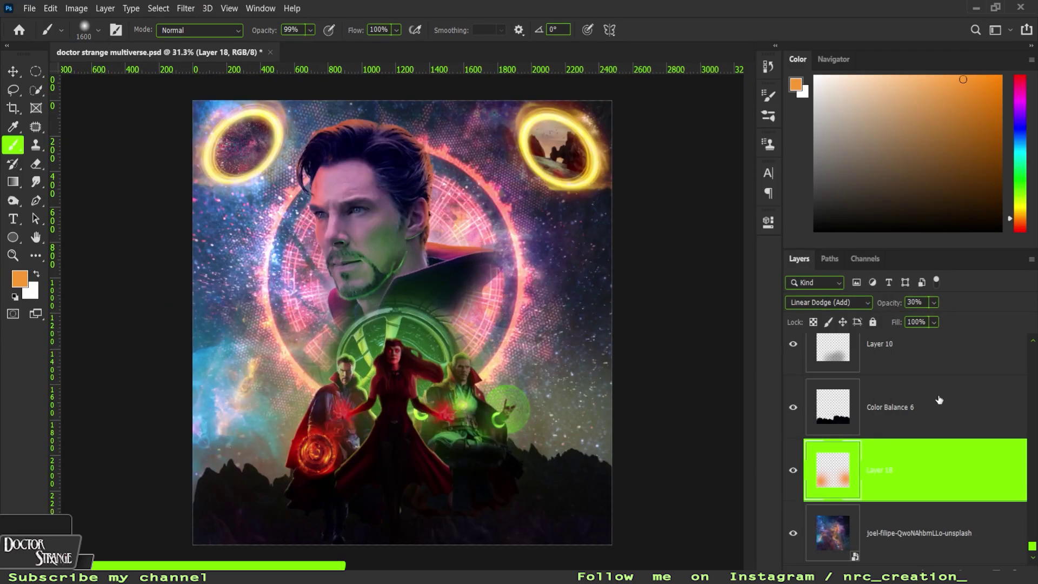
pyautogui.click(939, 400)
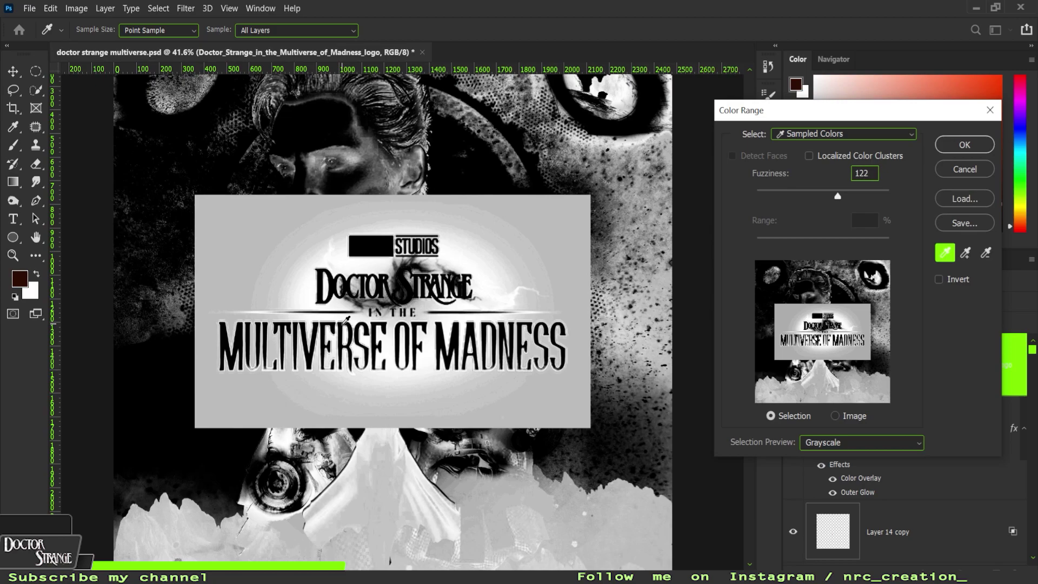
# - Select the white and red logo lettering by Color Range and mask out the black background
pyautogui.click(346, 319)
pyautogui.click(370, 238)
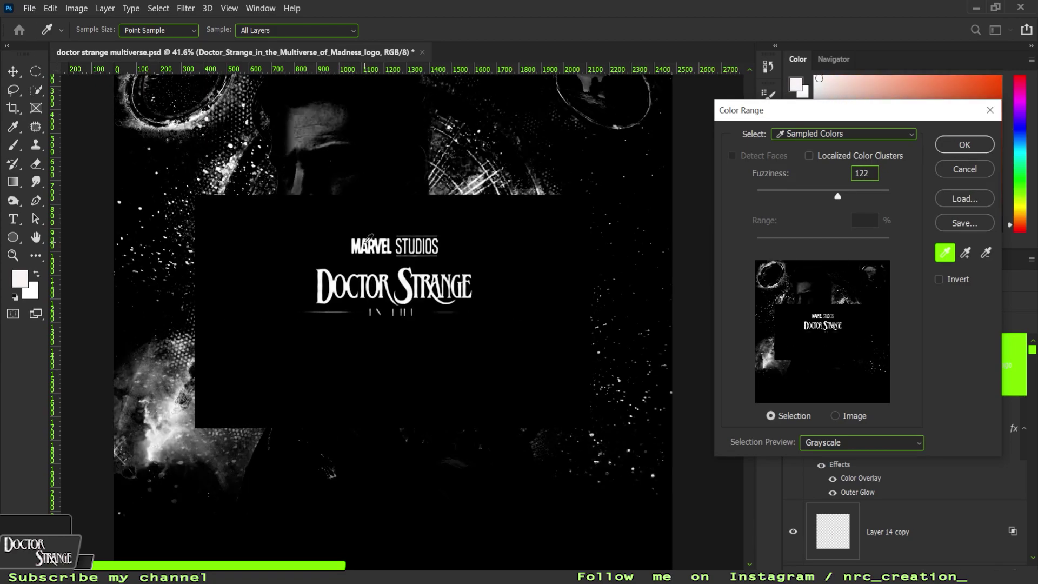
pyautogui.click(949, 146)
pyautogui.press('q')
pyautogui.press('q')
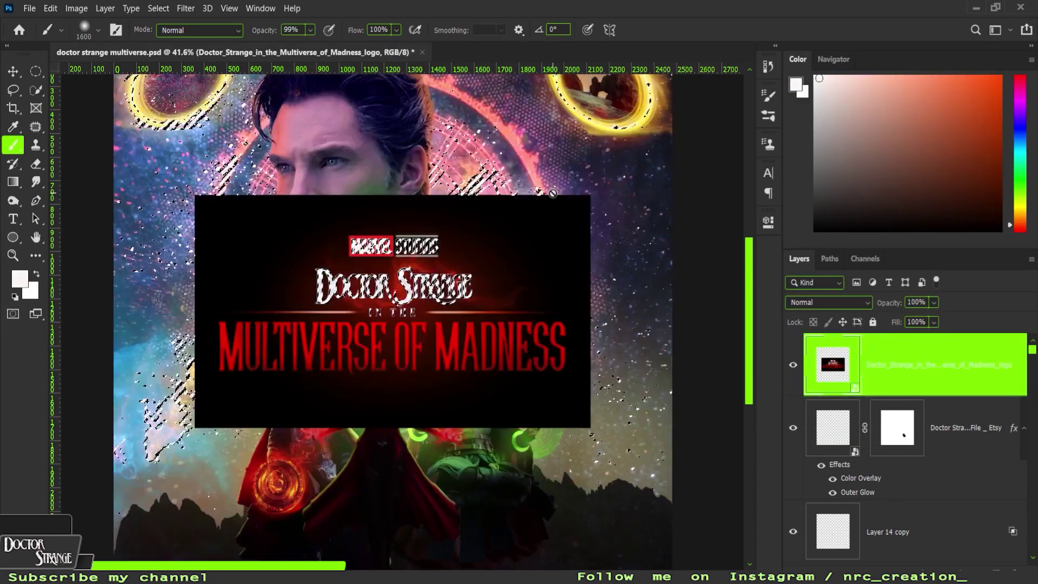
pyautogui.press('w')
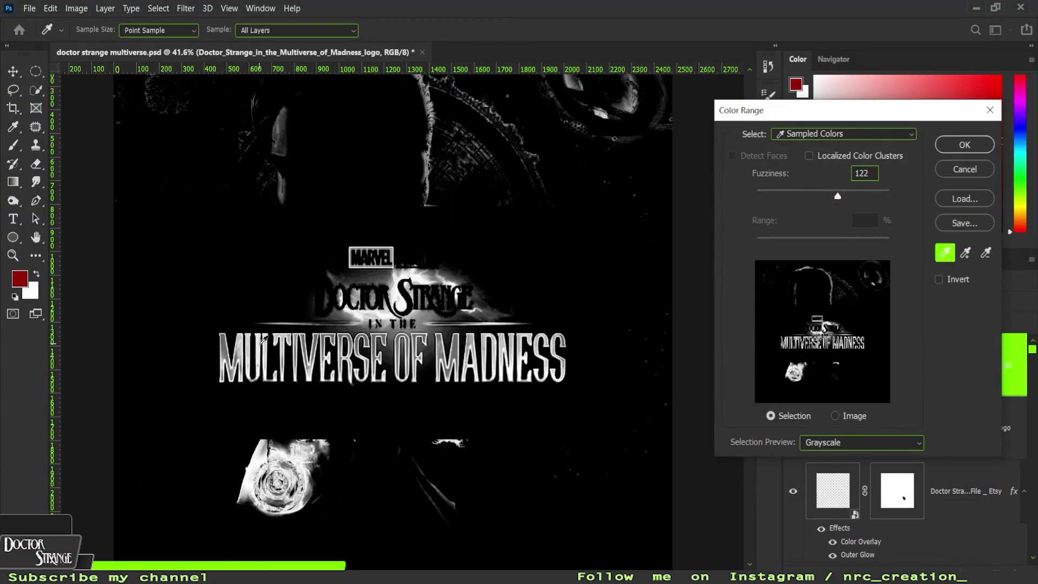
pyautogui.moveTo(837, 196); pyautogui.dragTo(862, 196)
pyautogui.click(964, 144)
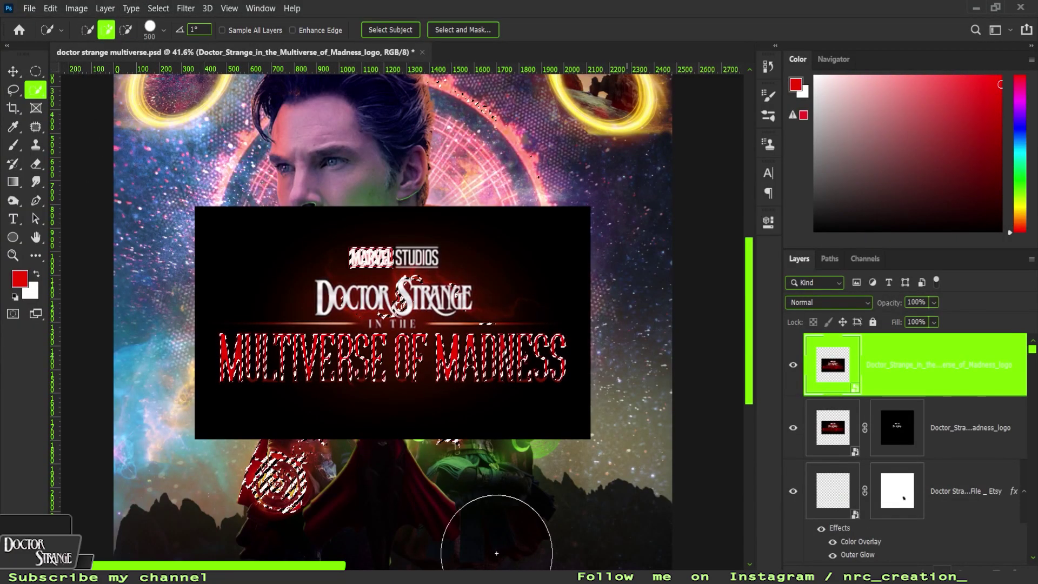
pyautogui.hotkey('ctrl', 't')
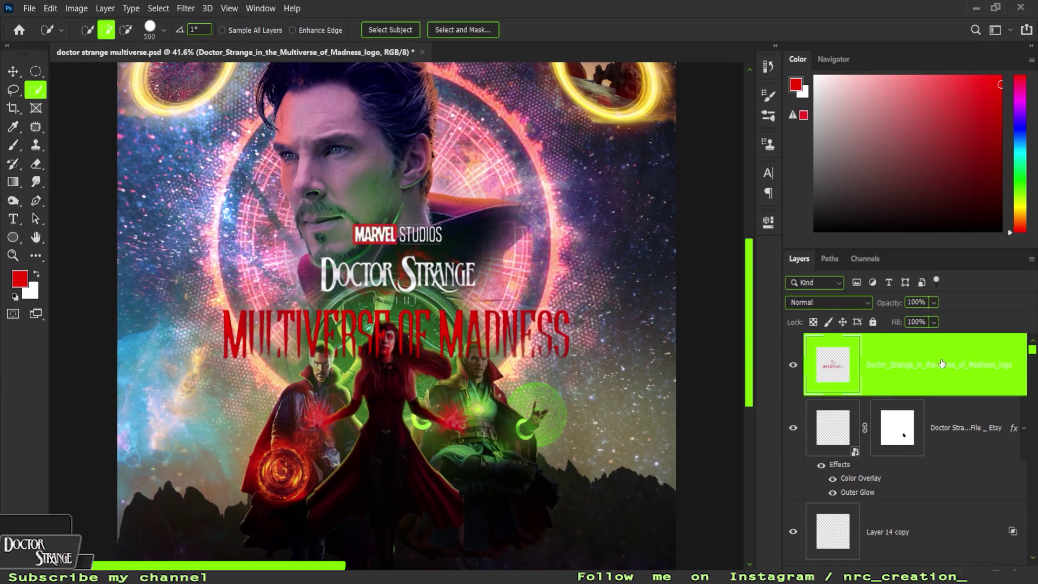
# - Enlarge the logo, move it toward the bottom, then hide its layer
pyautogui.hotkey('ctrl', 't')
pyautogui.hotkey('ctrl', 'r')
pyautogui.hotkey('ctrl', '-')
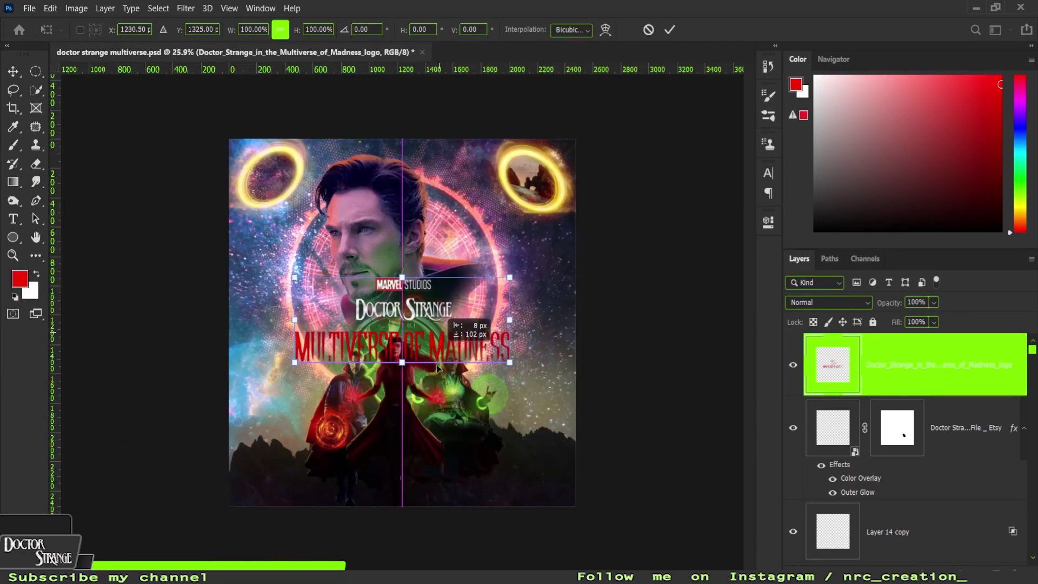
pyautogui.moveTo(486, 367); pyautogui.dragTo(538, 518)
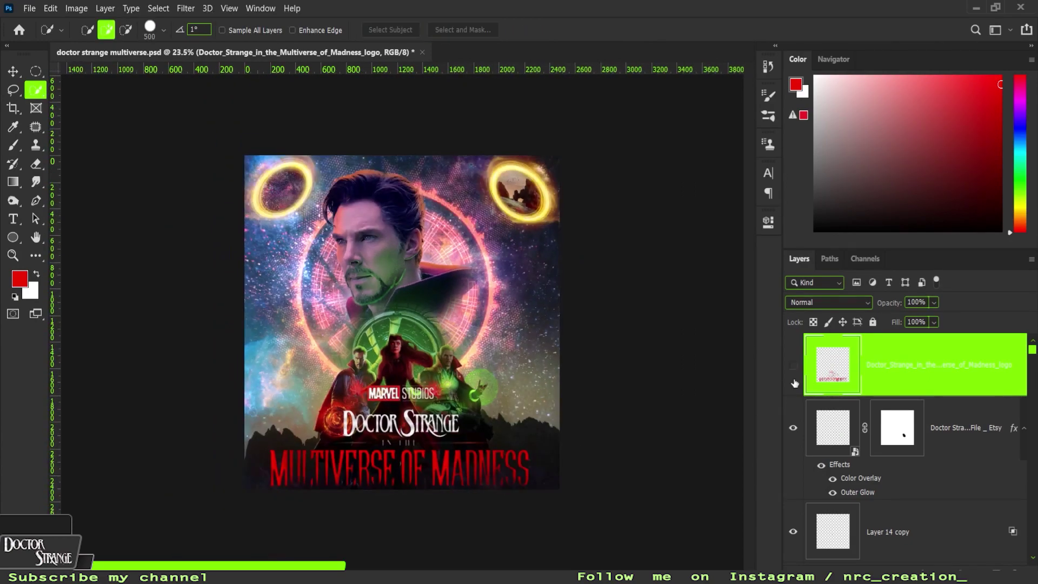
pyautogui.click(793, 366)
pyautogui.click(973, 449)
# - Stamp all visible artwork into a new merged layer and open it in Camera Raw Filter
pyautogui.hotkey('ctrl', 'shift', 'alt', 'e')
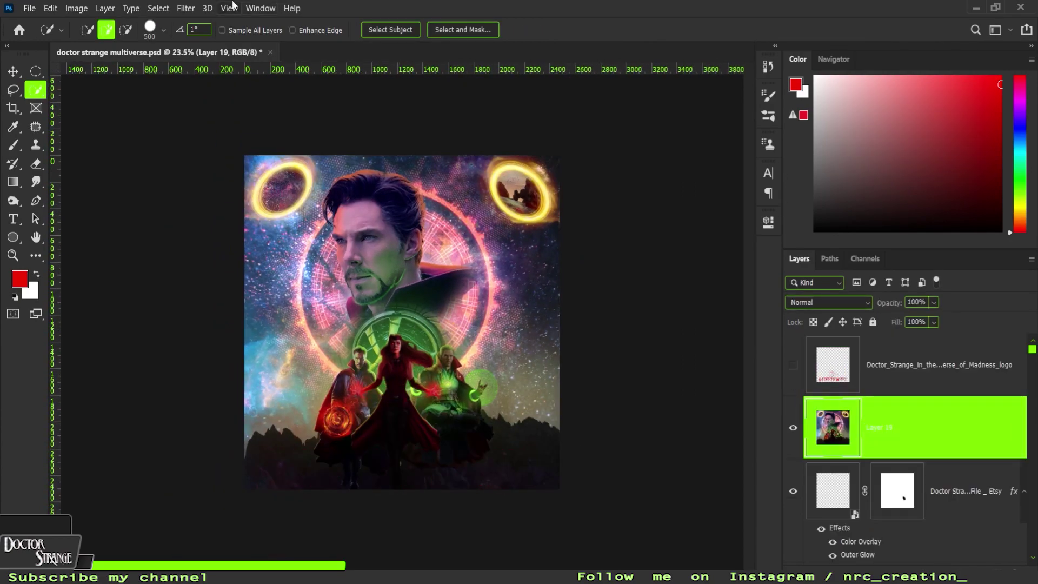
pyautogui.click(186, 8)
pyautogui.click(185, 8)
pyautogui.click(238, 89)
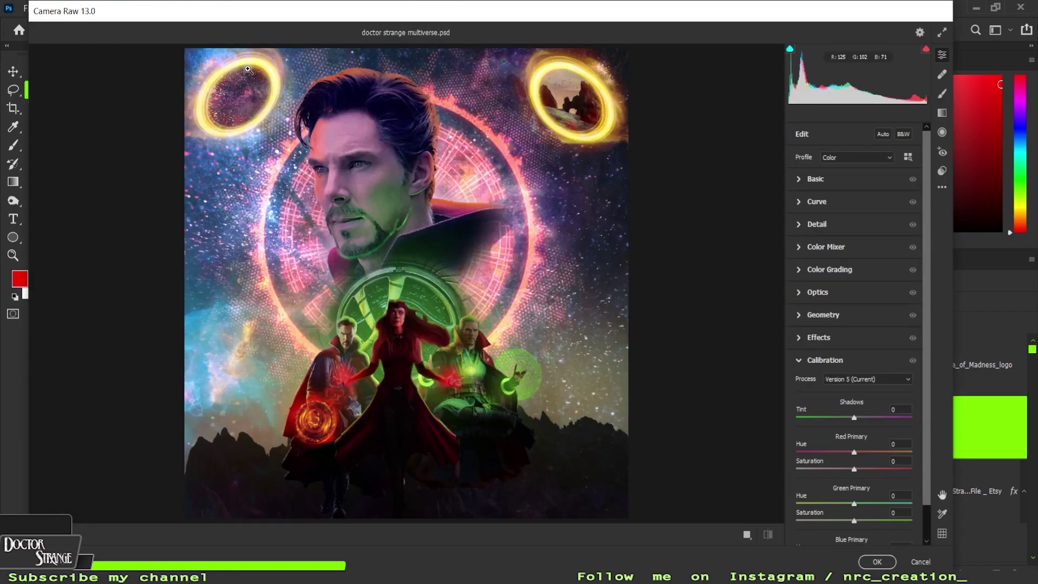
# - Set Basic adjustments: Temperature +15, Tint -15, darker exposure, more contrast, deeper shadows
pyautogui.click(816, 179)
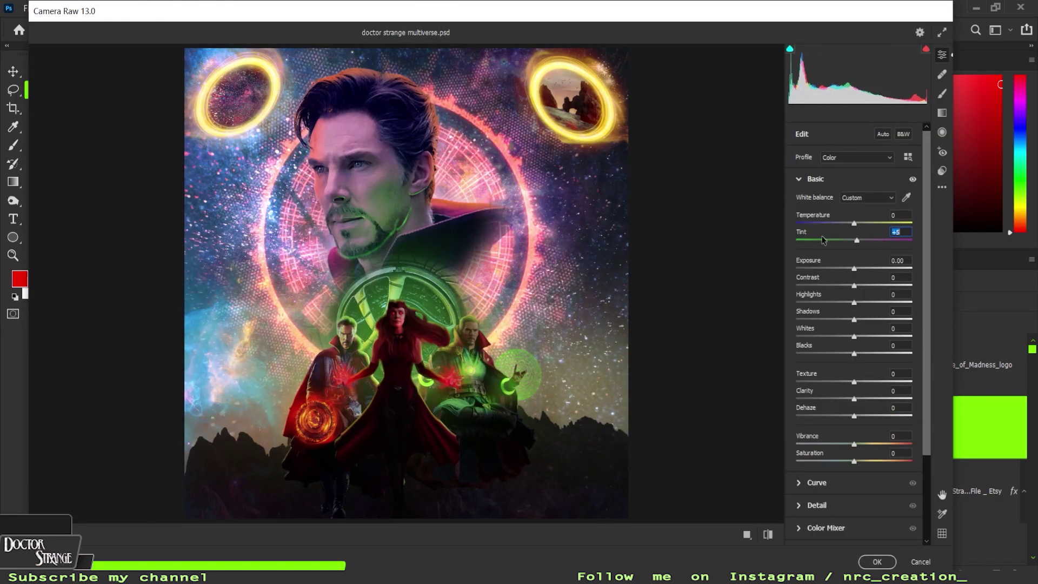
pyautogui.moveTo(823, 241)
pyautogui.mouseDown()
pyautogui.moveTo(803, 238)
pyautogui.moveTo(822, 216)
pyautogui.mouseUp()
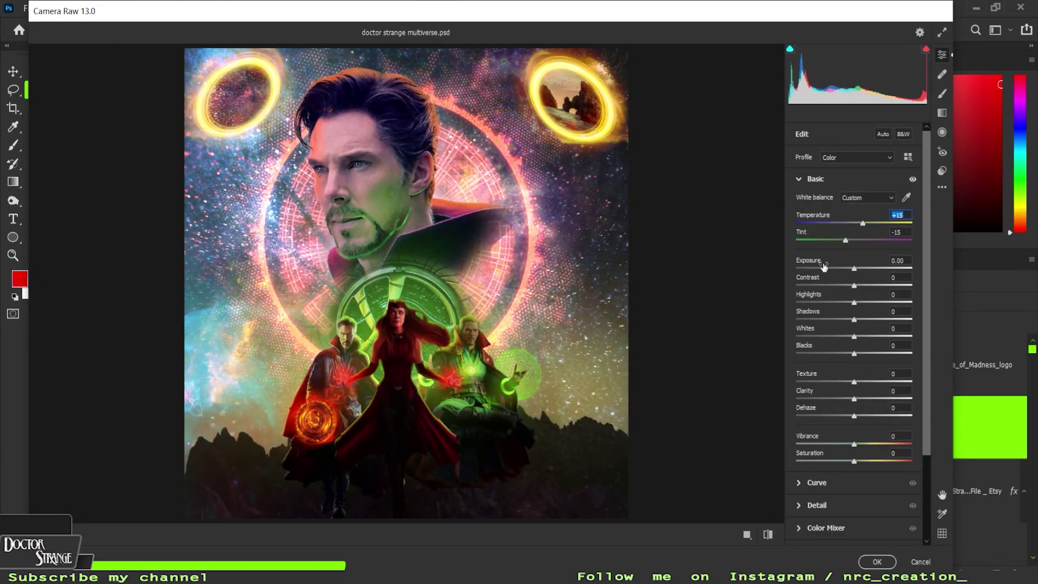
pyautogui.moveTo(809, 261); pyautogui.dragTo(803, 261)
pyautogui.moveTo(808, 278)
pyautogui.mouseDown()
pyautogui.moveTo(801, 295)
pyautogui.moveTo(813, 294)
pyautogui.mouseUp()
pyautogui.moveTo(818, 311); pyautogui.dragTo(812, 309)
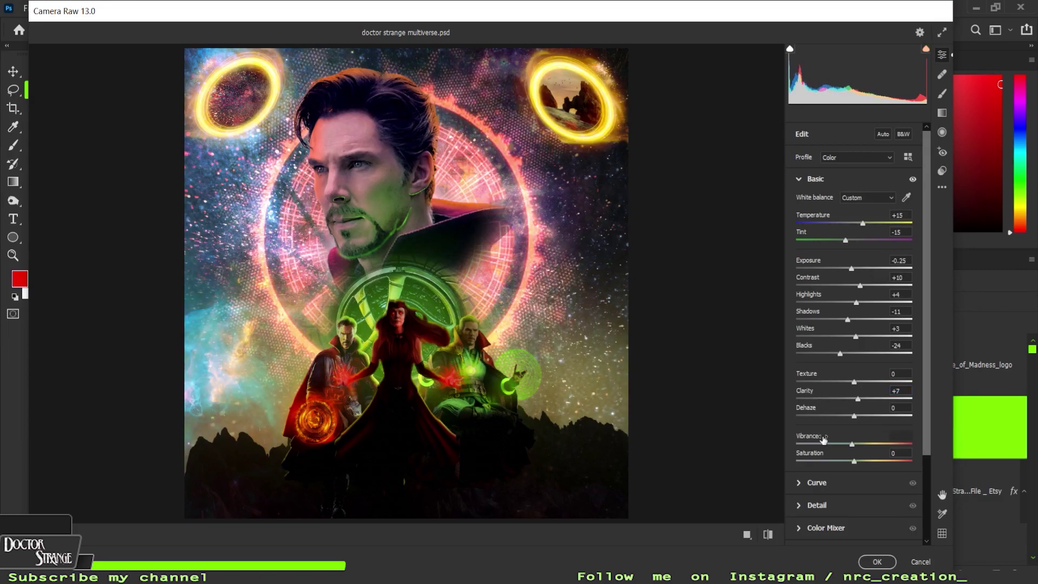
pyautogui.click(856, 178)
# - Reshape the green channel point curve toward magenta with extra curve points
pyautogui.click(850, 201)
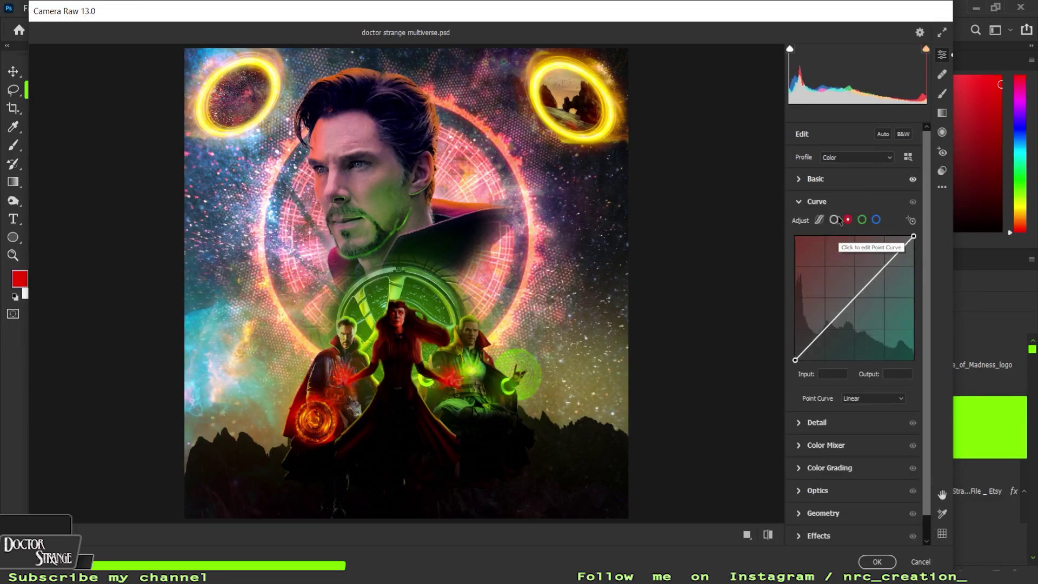
pyautogui.click(862, 220)
pyautogui.moveTo(857, 295); pyautogui.dragTo(857, 301)
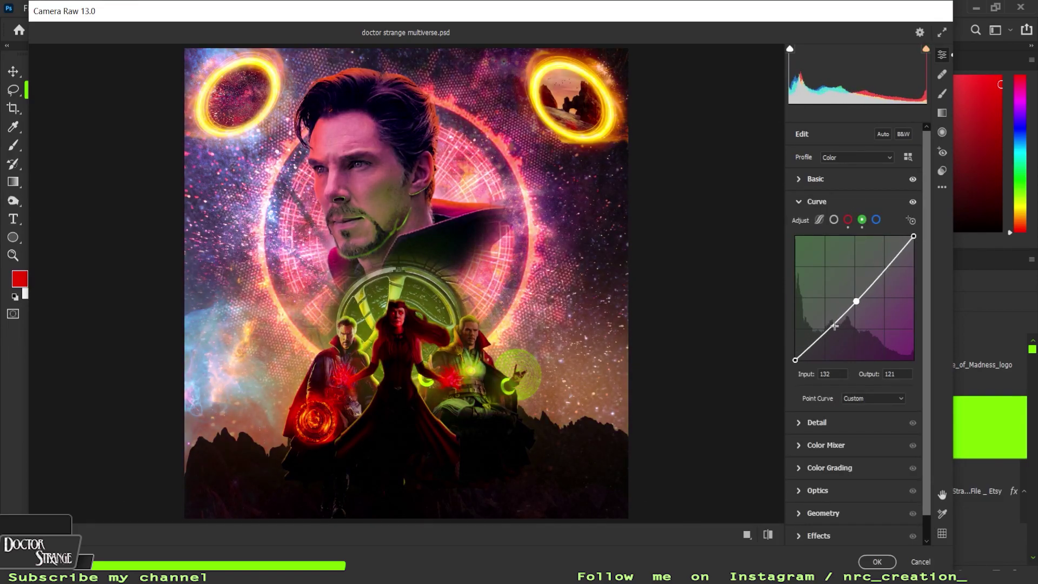
pyautogui.click(832, 323)
pyautogui.click(876, 219)
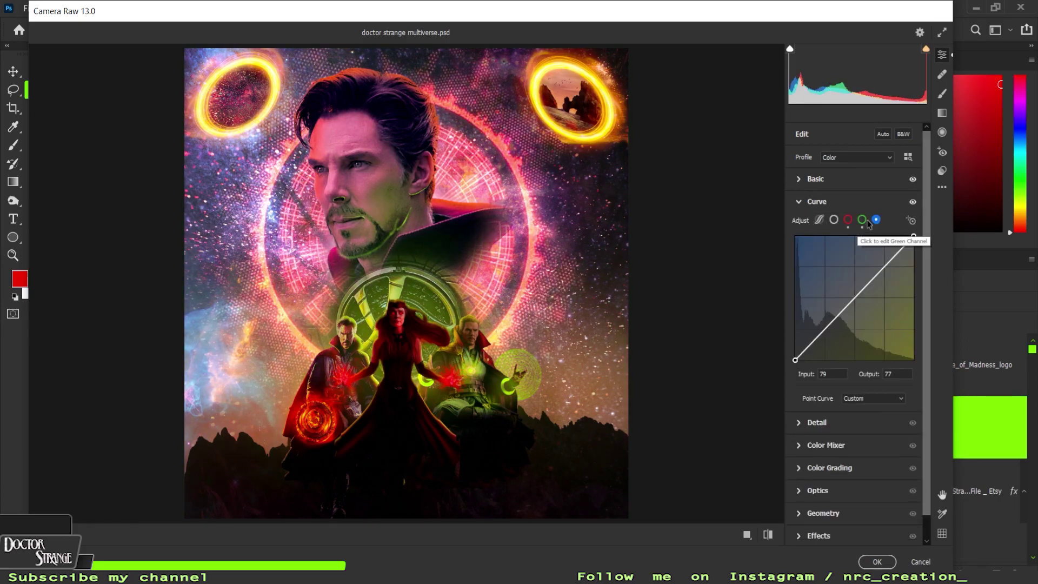
pyautogui.click(861, 219)
pyautogui.moveTo(830, 324); pyautogui.dragTo(835, 318)
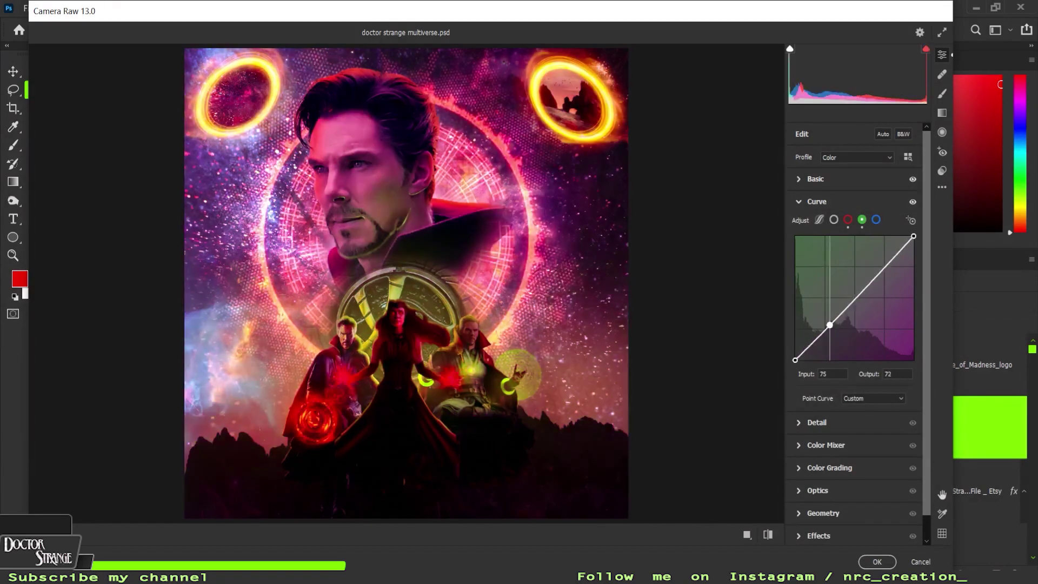
pyautogui.click(863, 201)
pyautogui.click(819, 224)
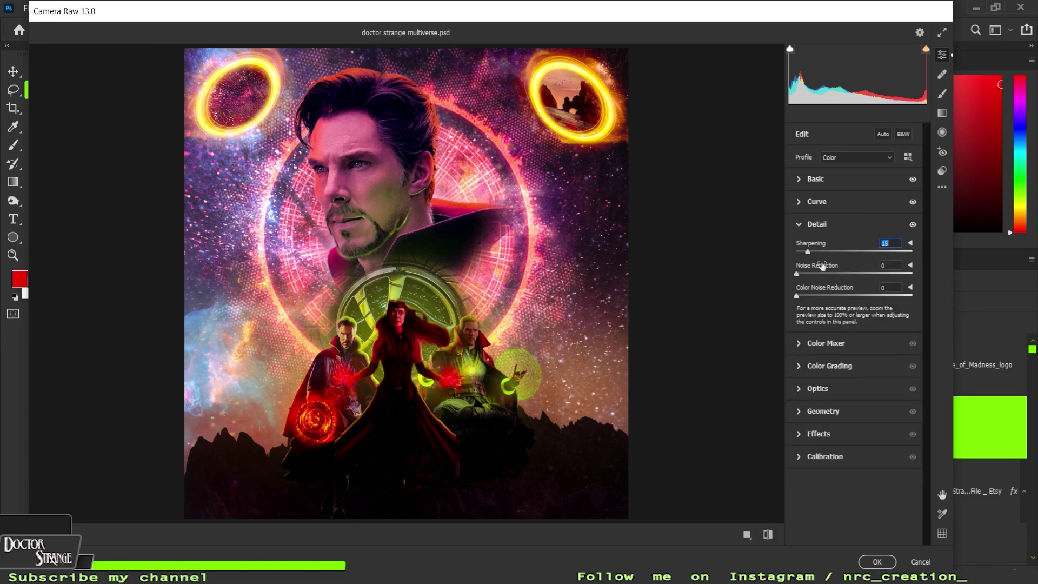
pyautogui.click(826, 247)
pyautogui.click(817, 201)
# - Lower the Greens luminance to -30 in the Color Mixer
pyautogui.click(848, 219)
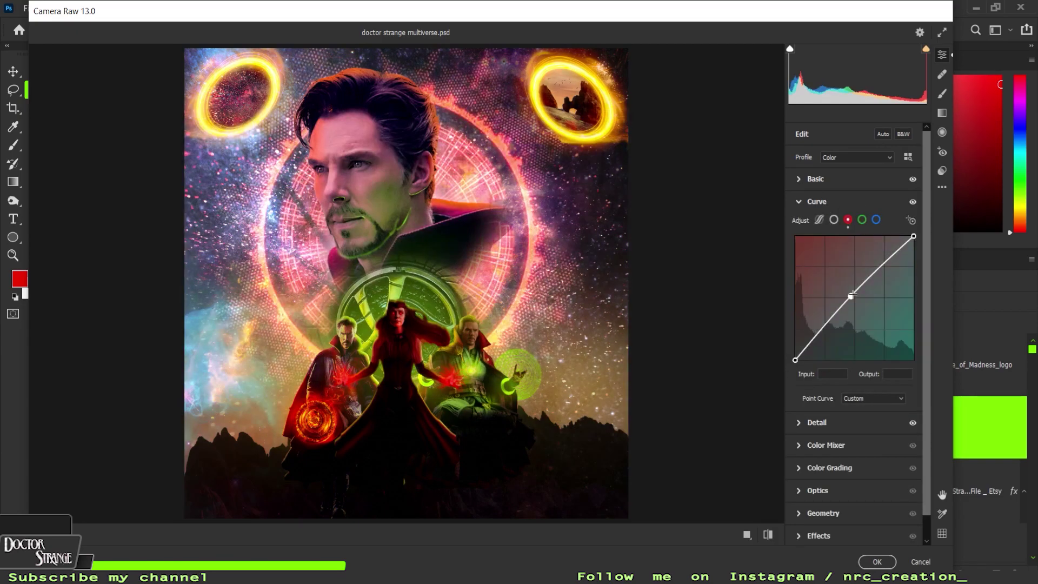
pyautogui.click(841, 201)
pyautogui.click(849, 247)
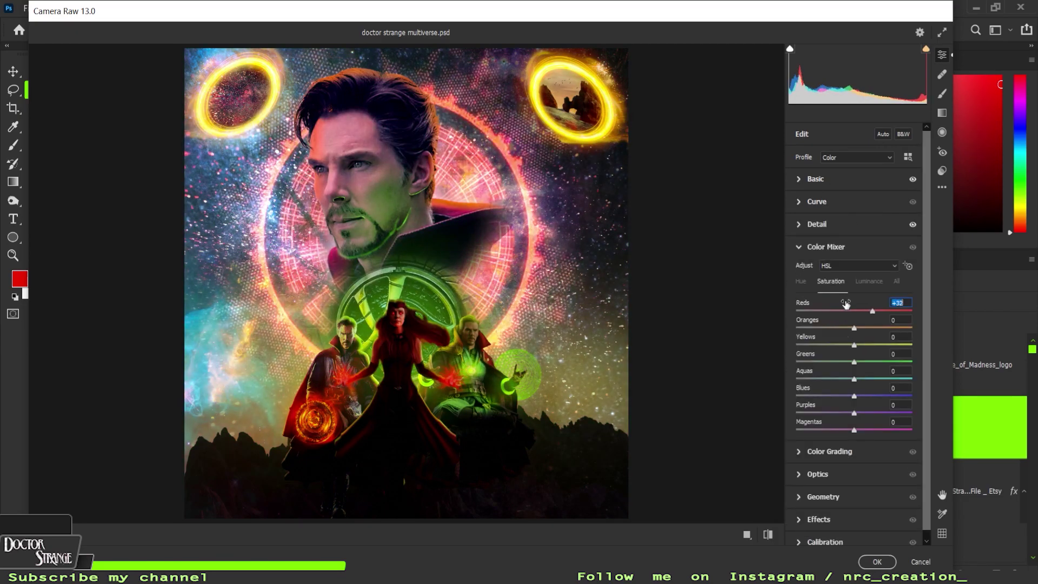
pyautogui.click(869, 281)
pyautogui.moveTo(833, 354); pyautogui.dragTo(819, 378)
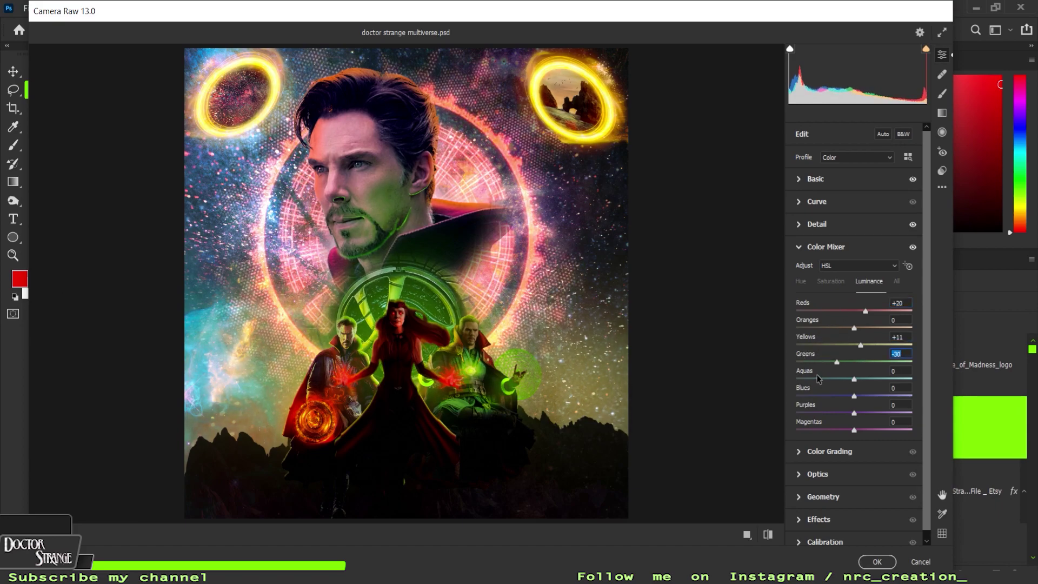
pyautogui.click(856, 248)
# - Tint the shadows toward green using the colour grading and calibration settings
pyautogui.click(849, 269)
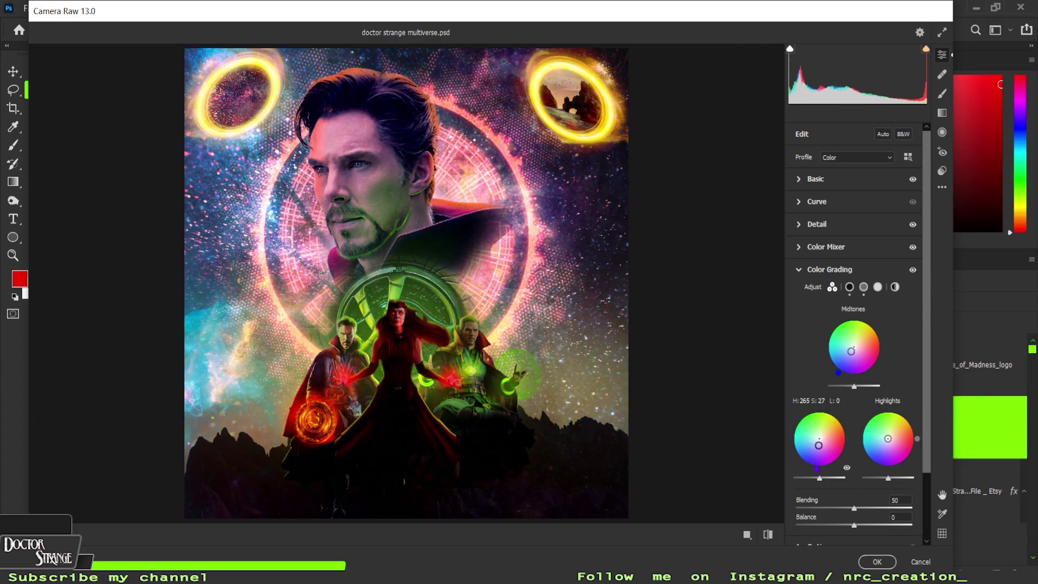
pyautogui.click(869, 271)
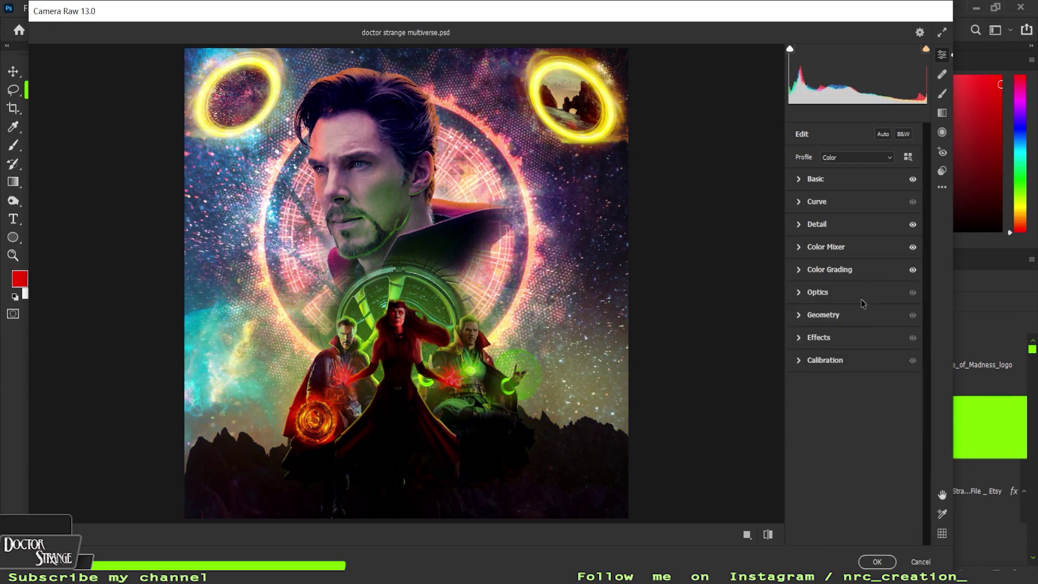
pyautogui.click(844, 362)
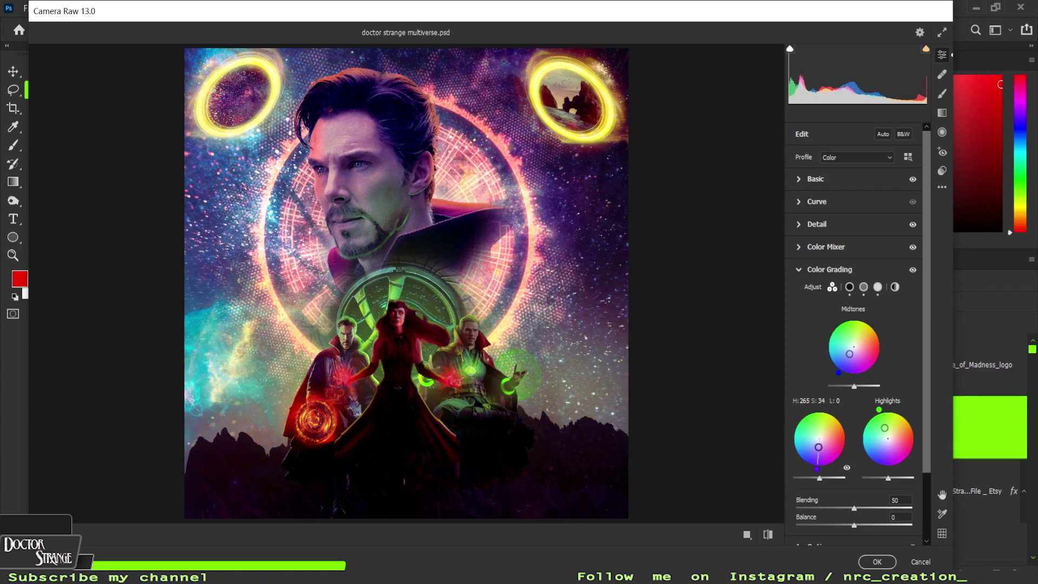
pyautogui.moveTo(818, 446); pyautogui.dragTo(814, 428)
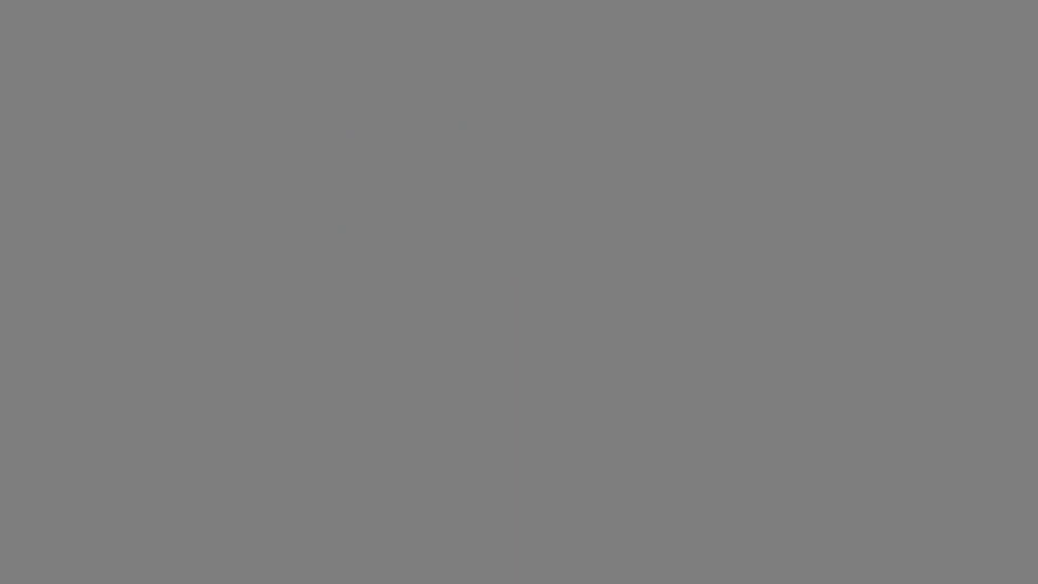